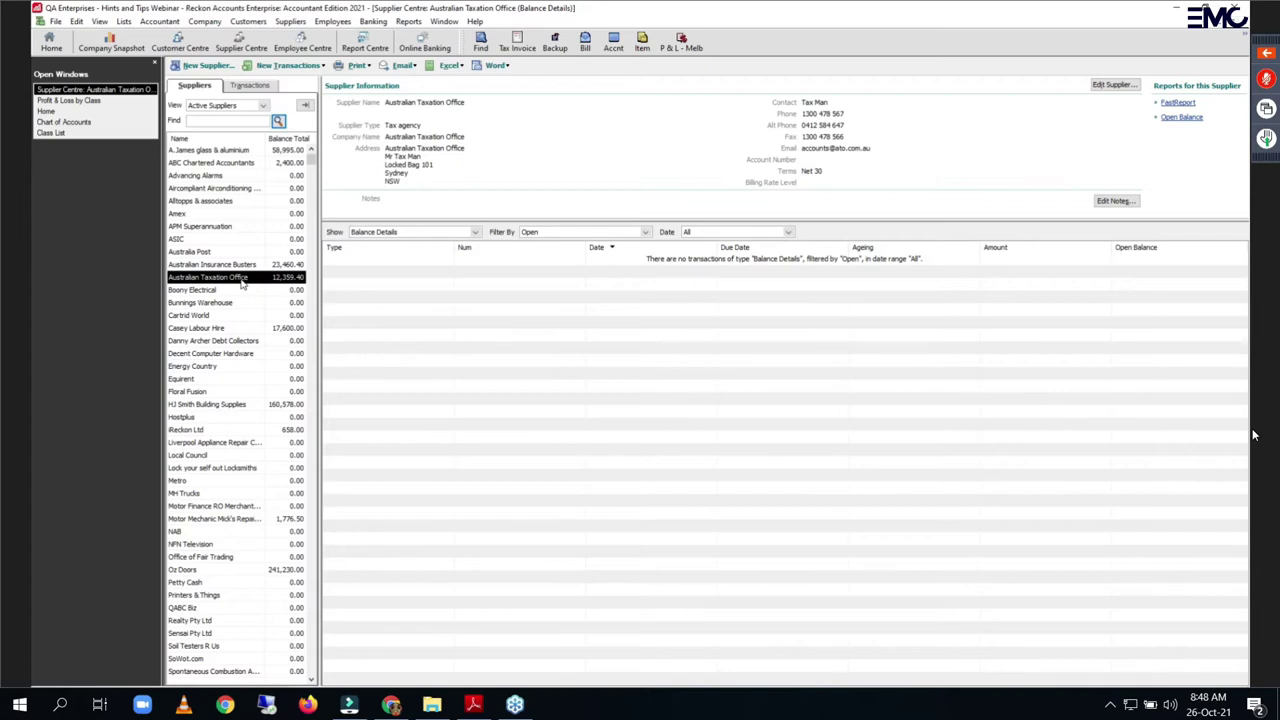
# Step: Run the A/P Ageing Summary report with the date range set to Today
pyautogui.click(408, 21)
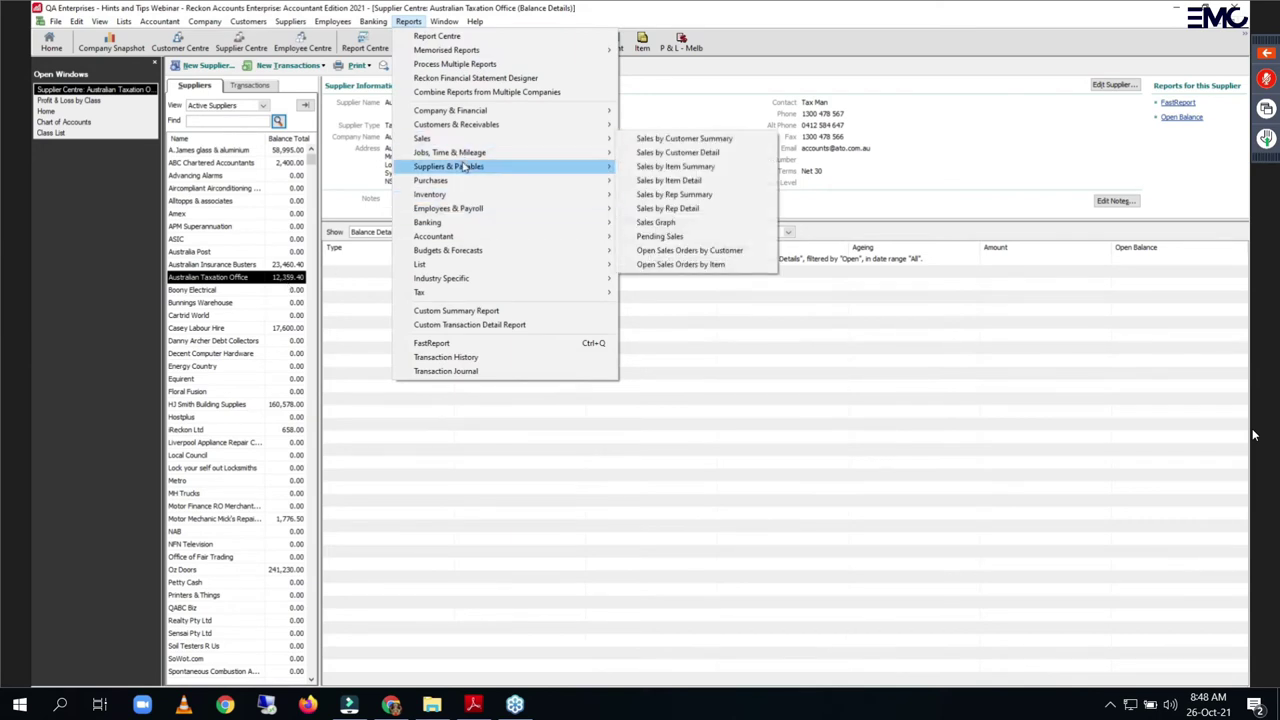
pyautogui.moveTo(464, 166)
pyautogui.click(661, 168)
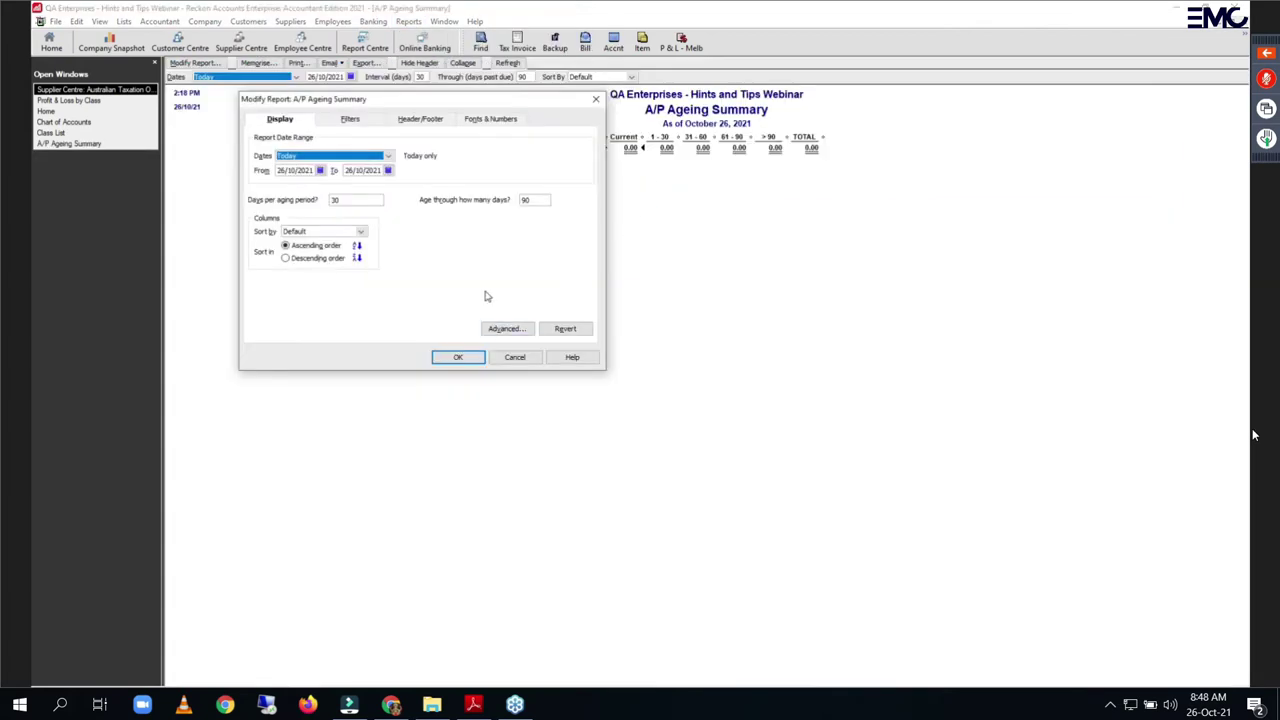
pyautogui.press('Down')
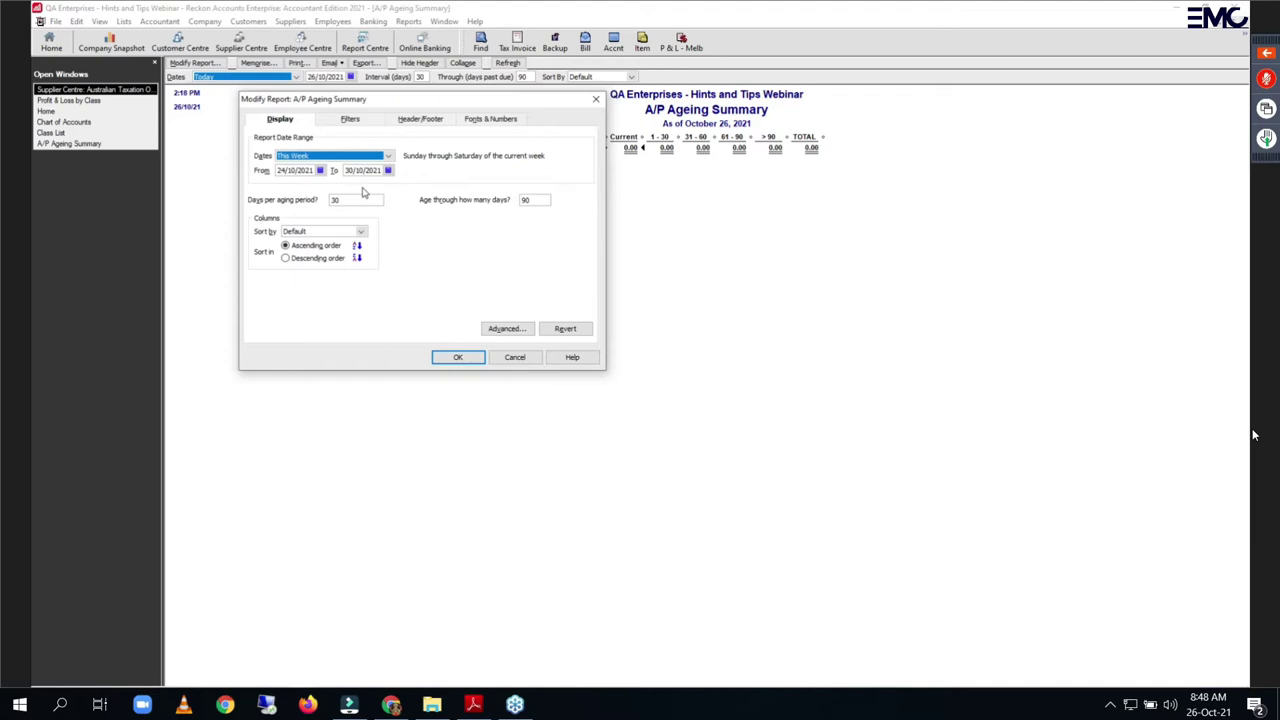
pyautogui.click(388, 157)
pyautogui.click(291, 174)
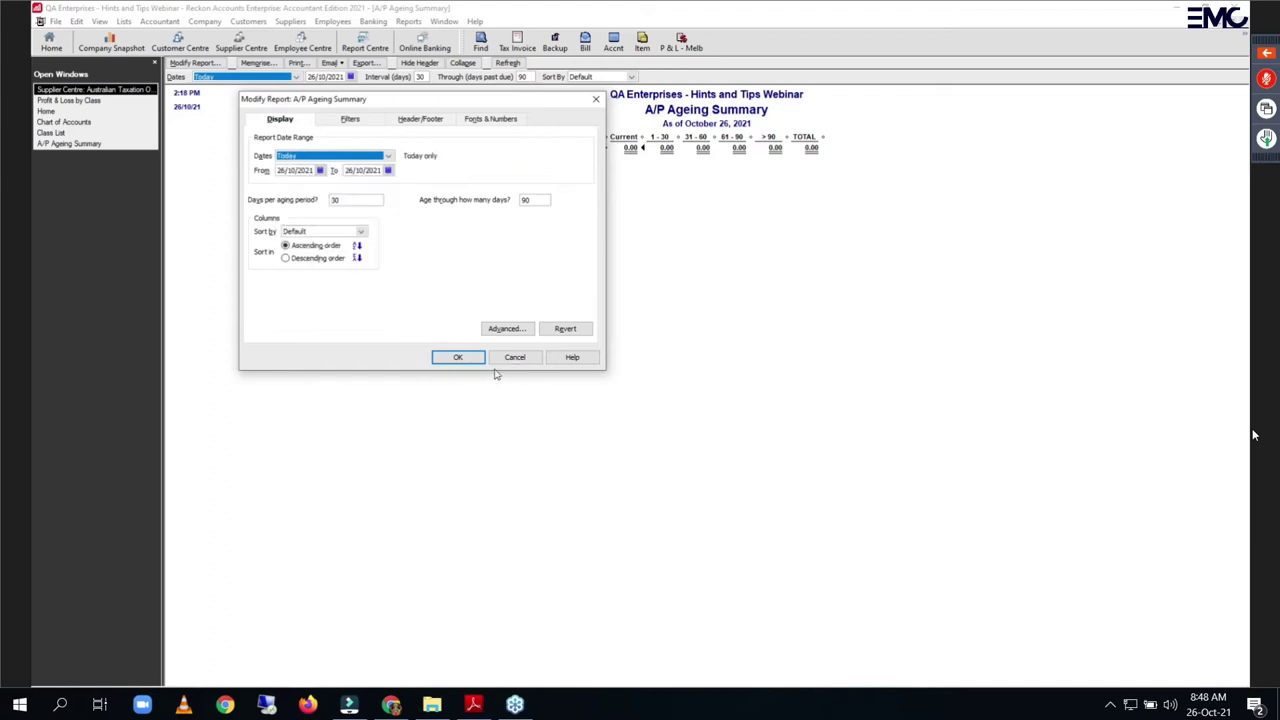
pyautogui.click(455, 357)
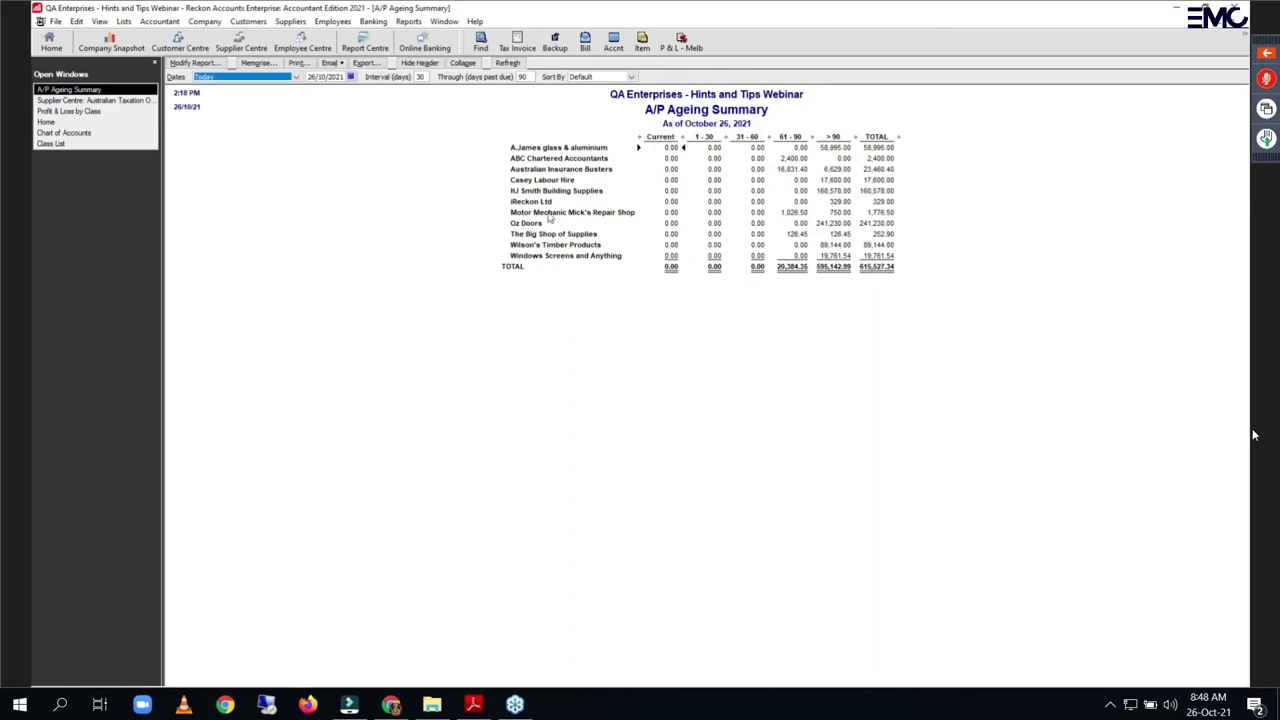
# Step: Compare the Australian Taxation Office balance in the Supplier Centre with the A/P Ageing Summary, looking over the Manage Tax options in between
pyautogui.click(122, 104)
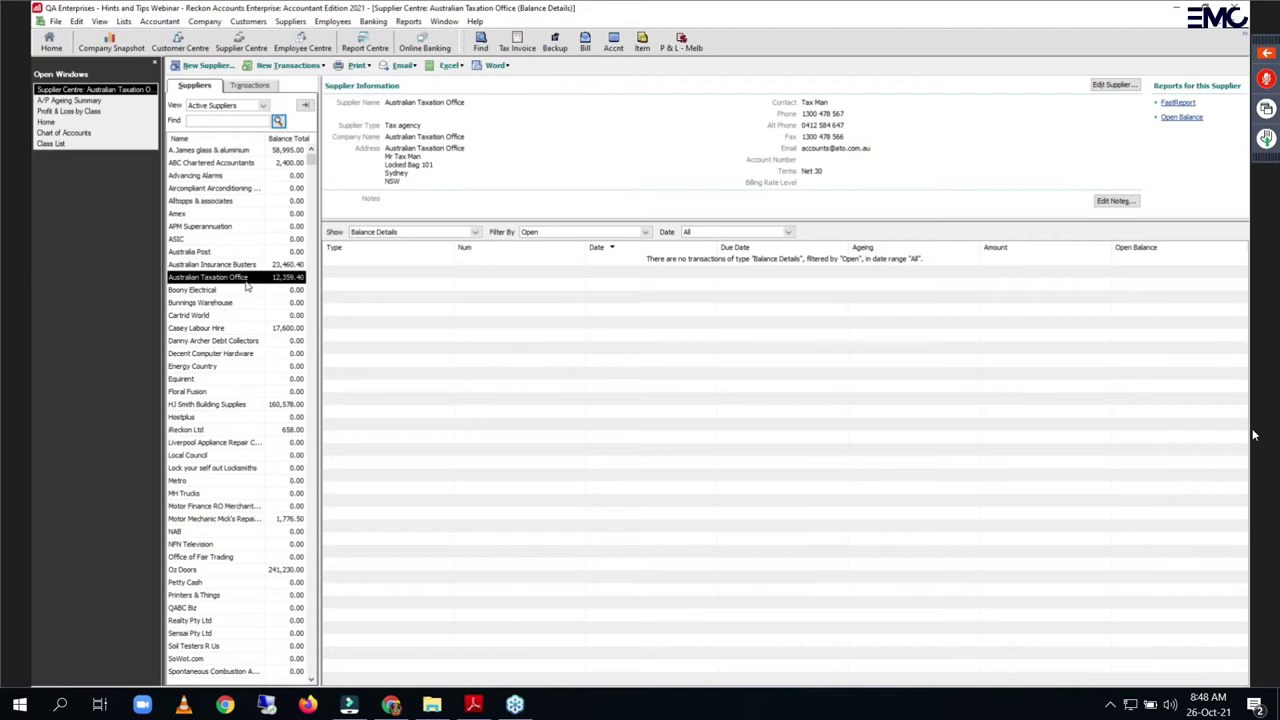
pyautogui.click(52, 45)
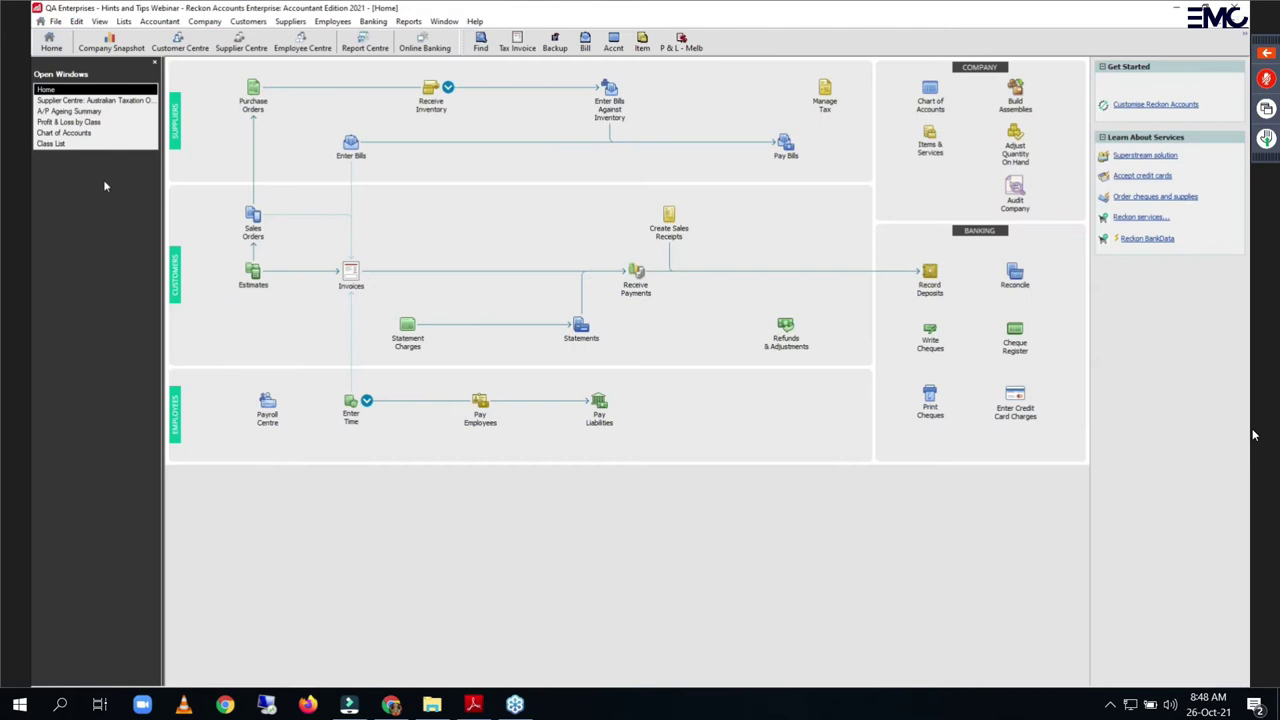
pyautogui.click(825, 94)
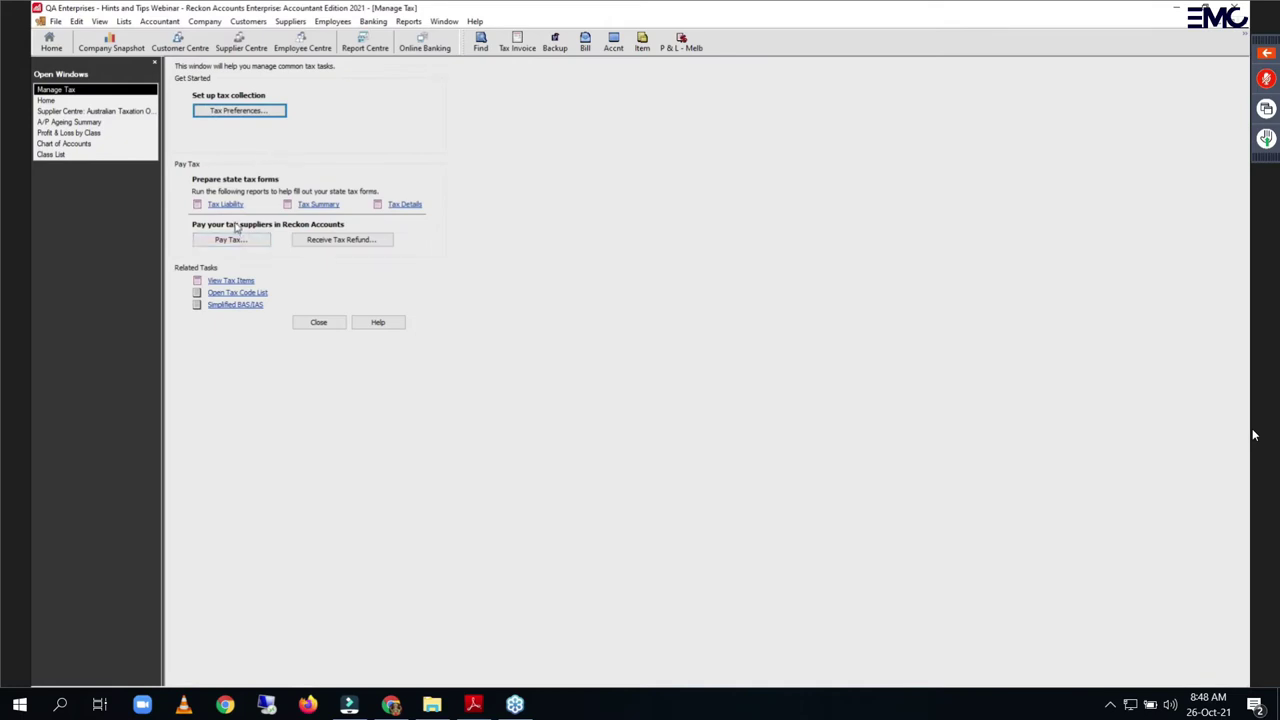
pyautogui.press('Escape')
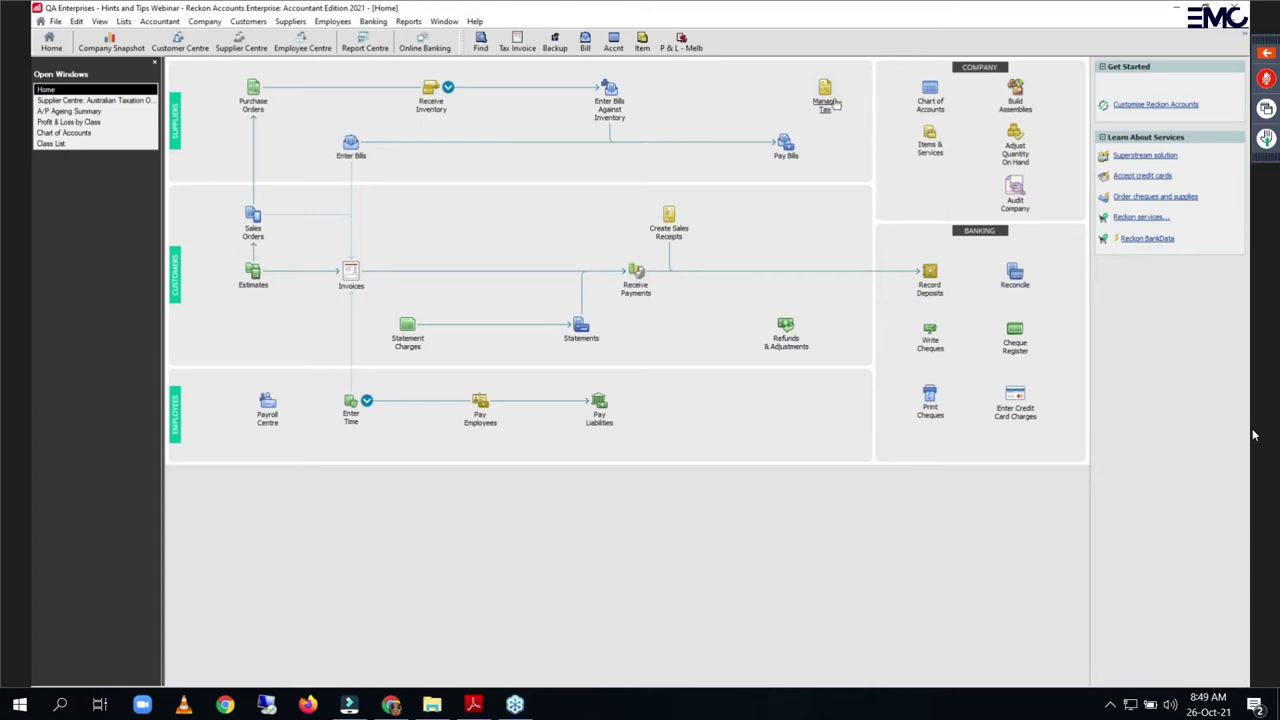
pyautogui.click(92, 100)
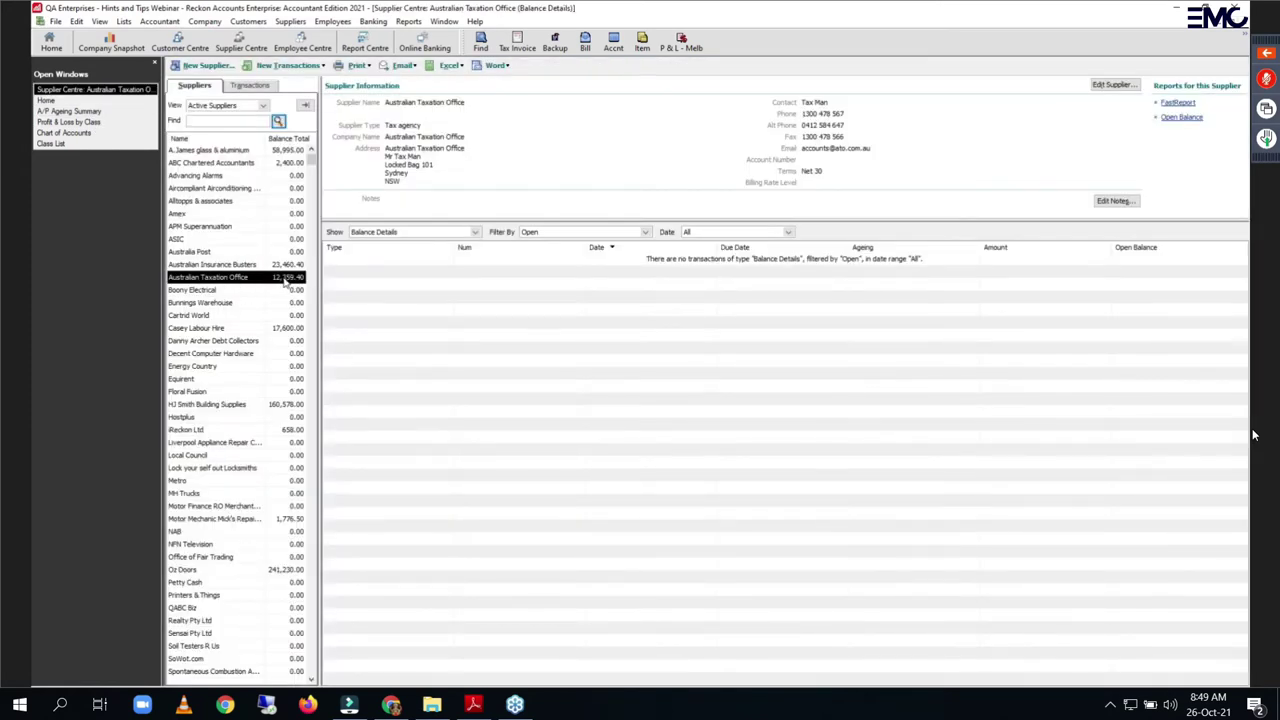
pyautogui.click(62, 111)
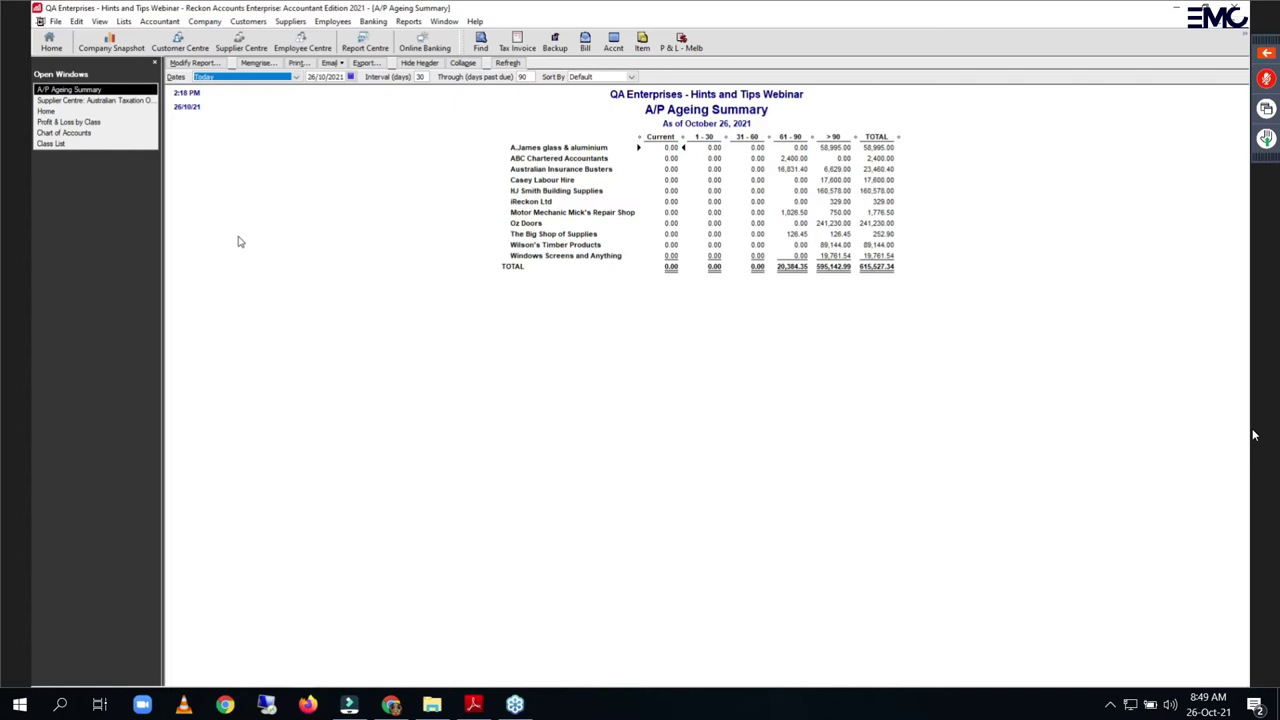
# Step: Start a new bill for the supplier Telstra
pyautogui.click(48, 47)
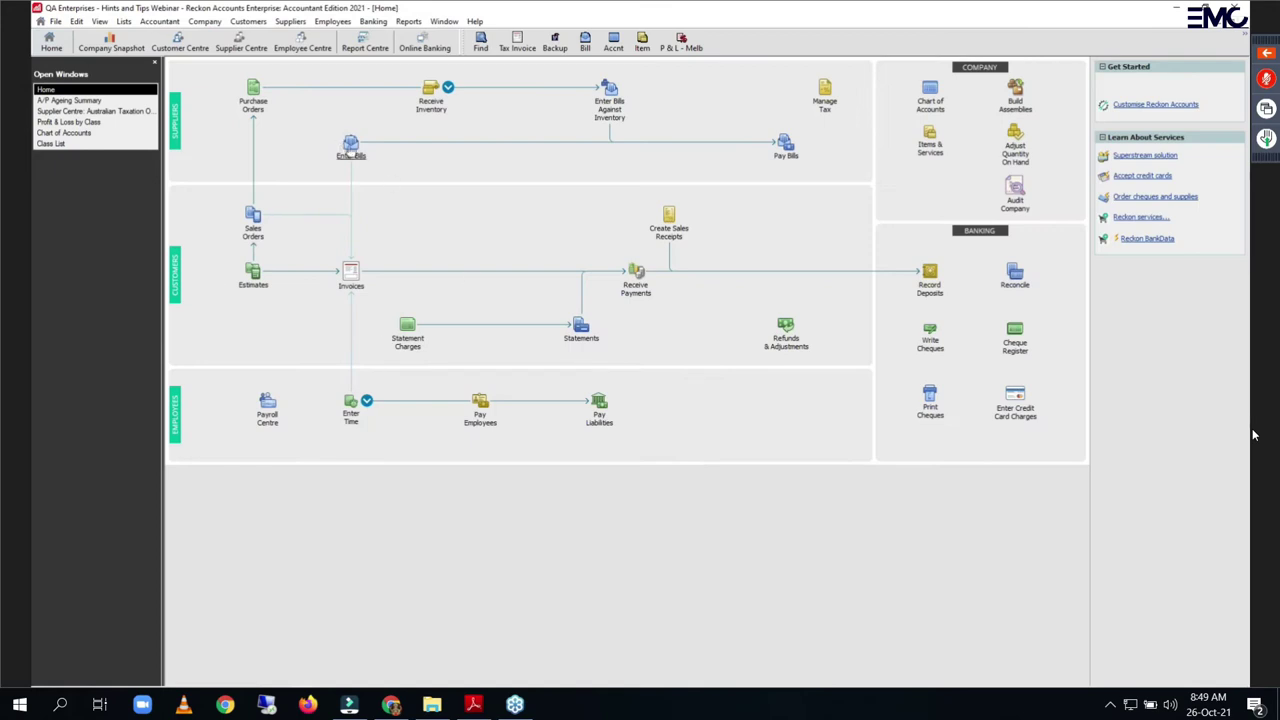
pyautogui.click(350, 146)
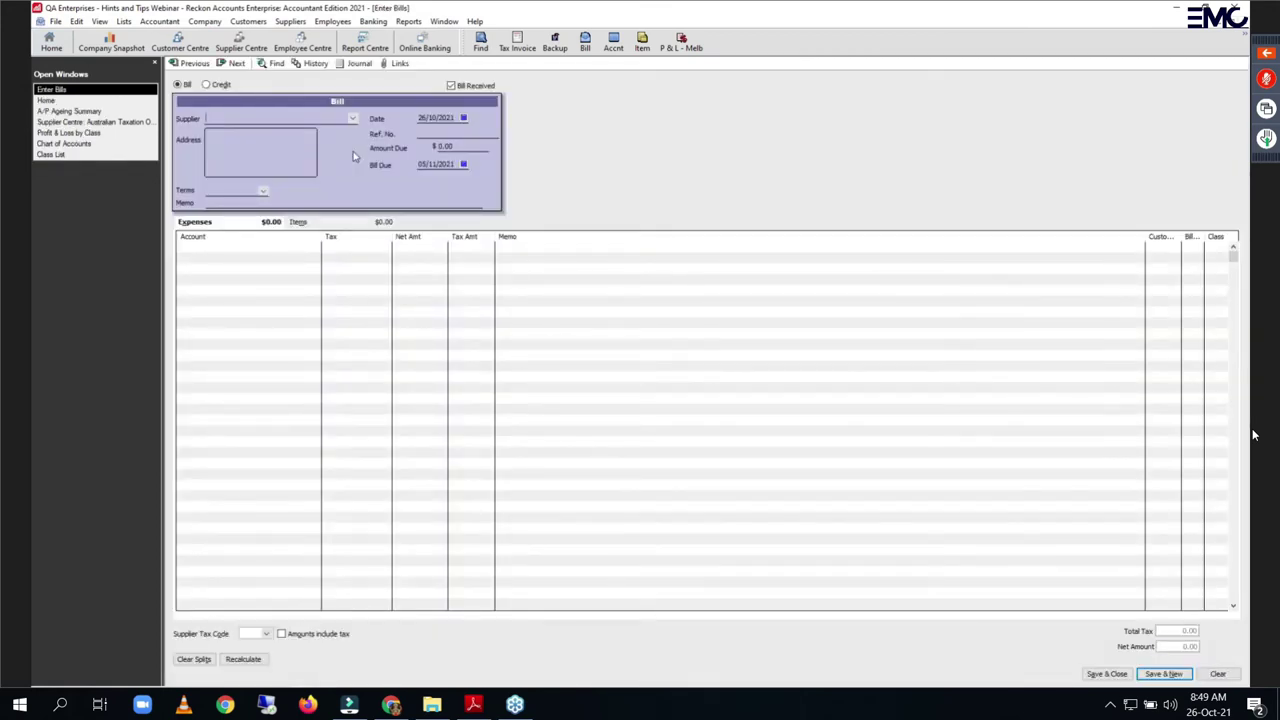
pyautogui.write('Telstra')
pyautogui.press('Tab')
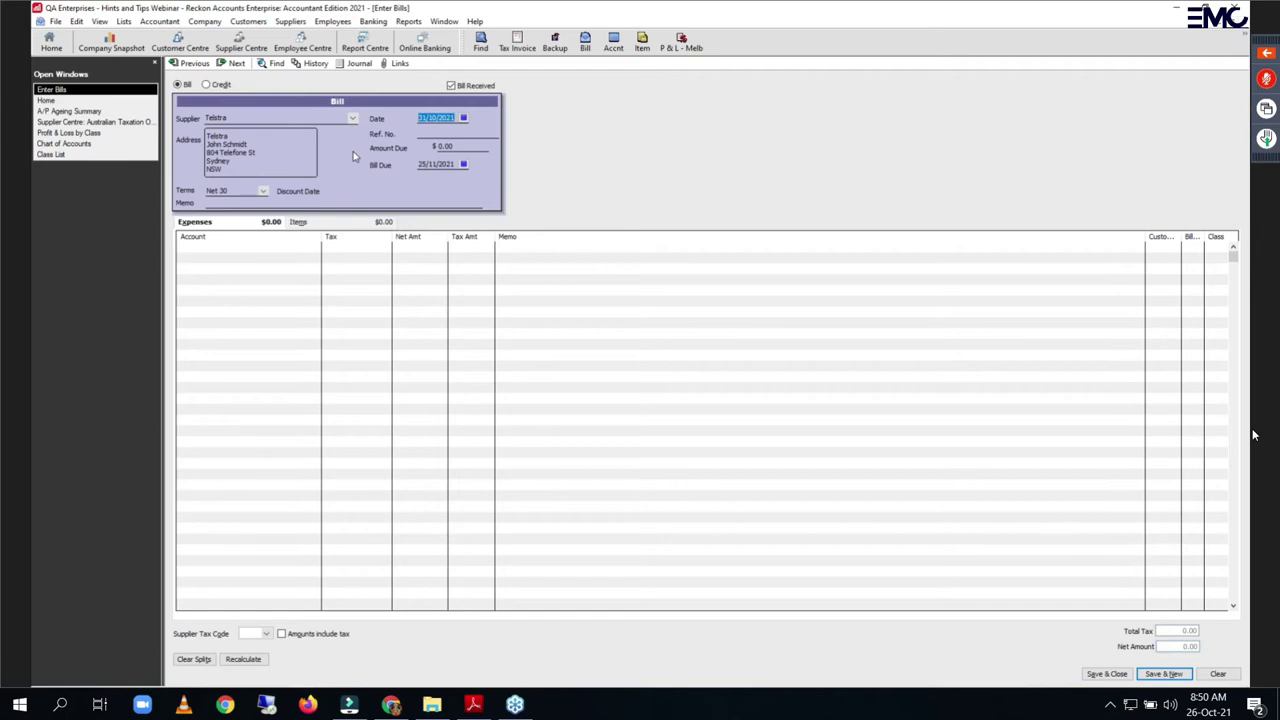
# Step: Set the Telstra bill's date to 25/10/2021
pyautogui.click(463, 118)
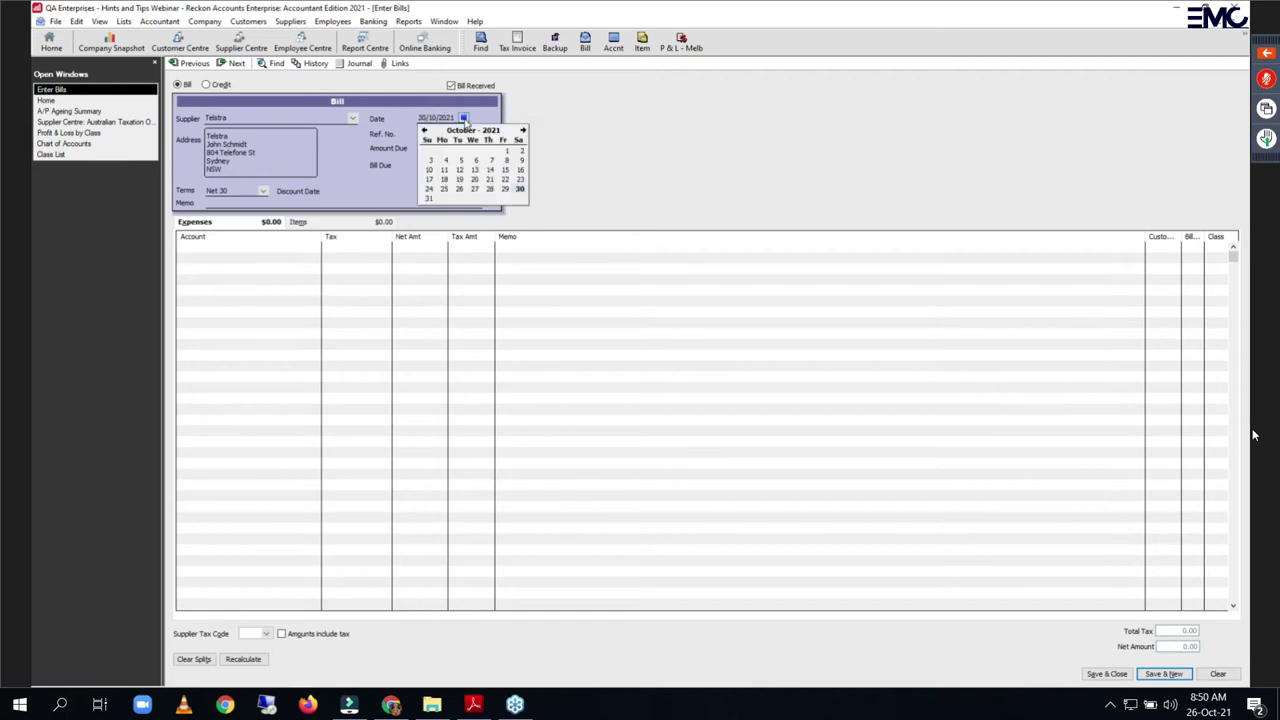
pyautogui.click(463, 118)
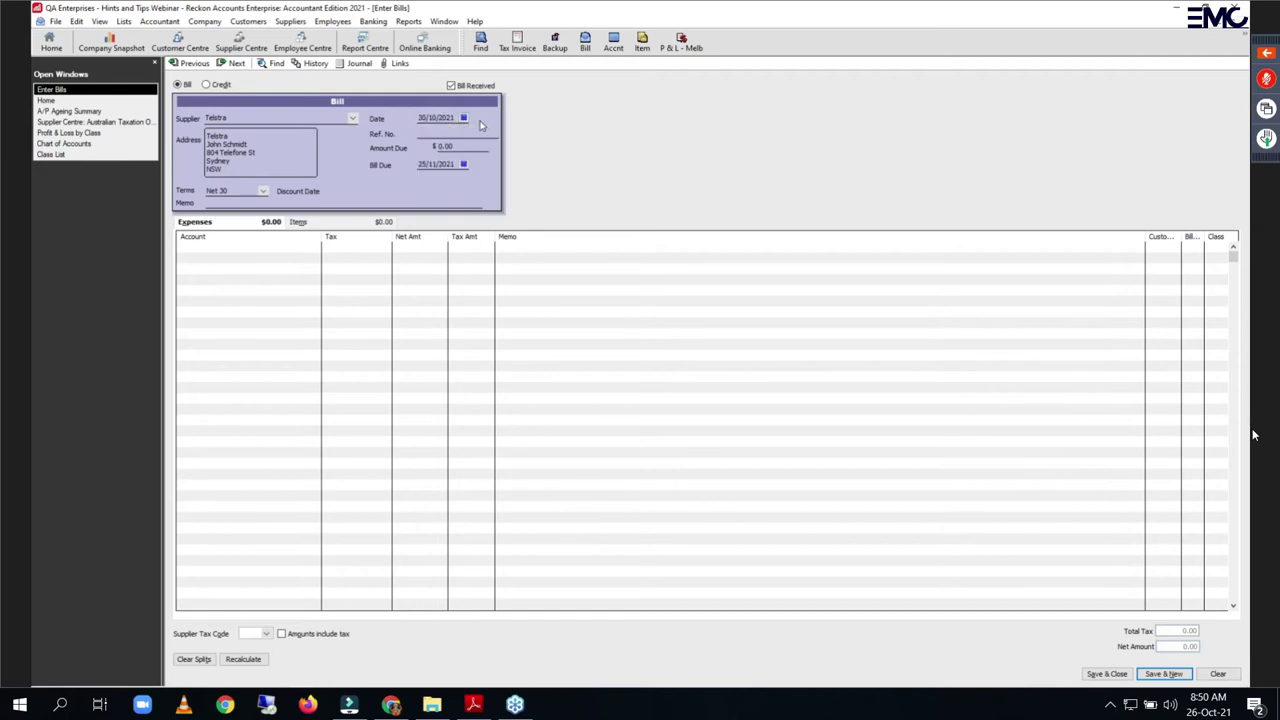
pyautogui.press('t')
pyautogui.write('2')
pyautogui.write('10')
pyautogui.hotkey('shift', 'Tab')
pyautogui.write('25')
pyautogui.write('/10')
pyautogui.write('/202')
pyautogui.write('1')
pyautogui.press('Tab')
# Step: Pick 11/08/2021 from the calendar as the Telstra bill's date
pyautogui.moveTo(460, 118); pyautogui.dragTo(418, 118)
pyautogui.click(463, 118)
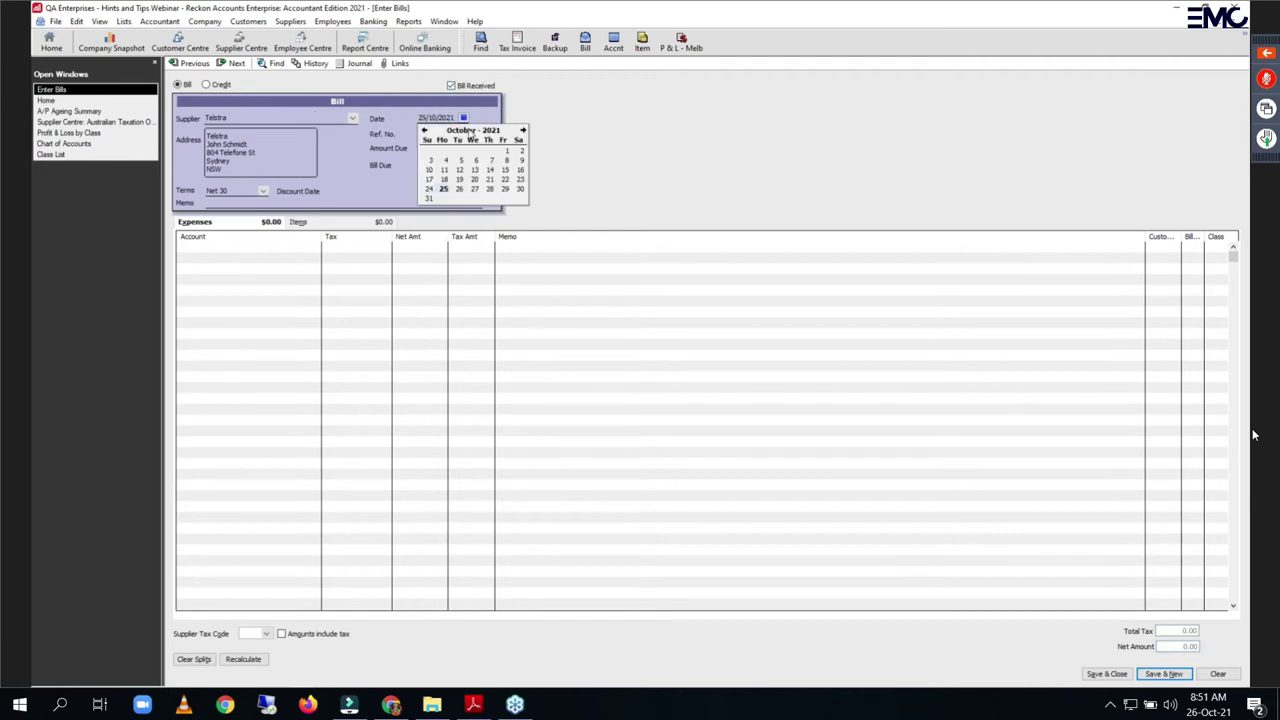
pyautogui.click(424, 130)
pyautogui.click(424, 130)
pyautogui.click(474, 160)
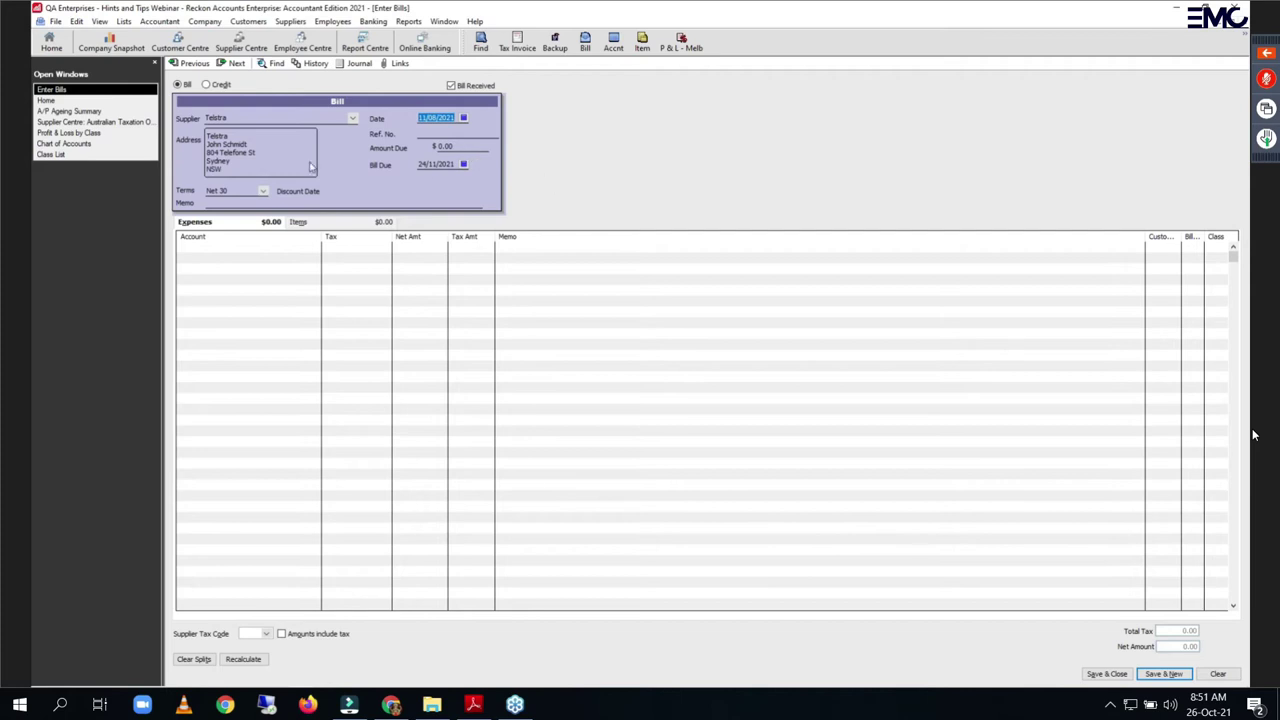
# Step: Calculate the bill's amount due within its field as 25.00 + 24.50 + 34.00 + 7.00 + 65
pyautogui.click(457, 146)
pyautogui.press('BackSpace')
pyautogui.press('BackSpace')
pyautogui.write('+ ')
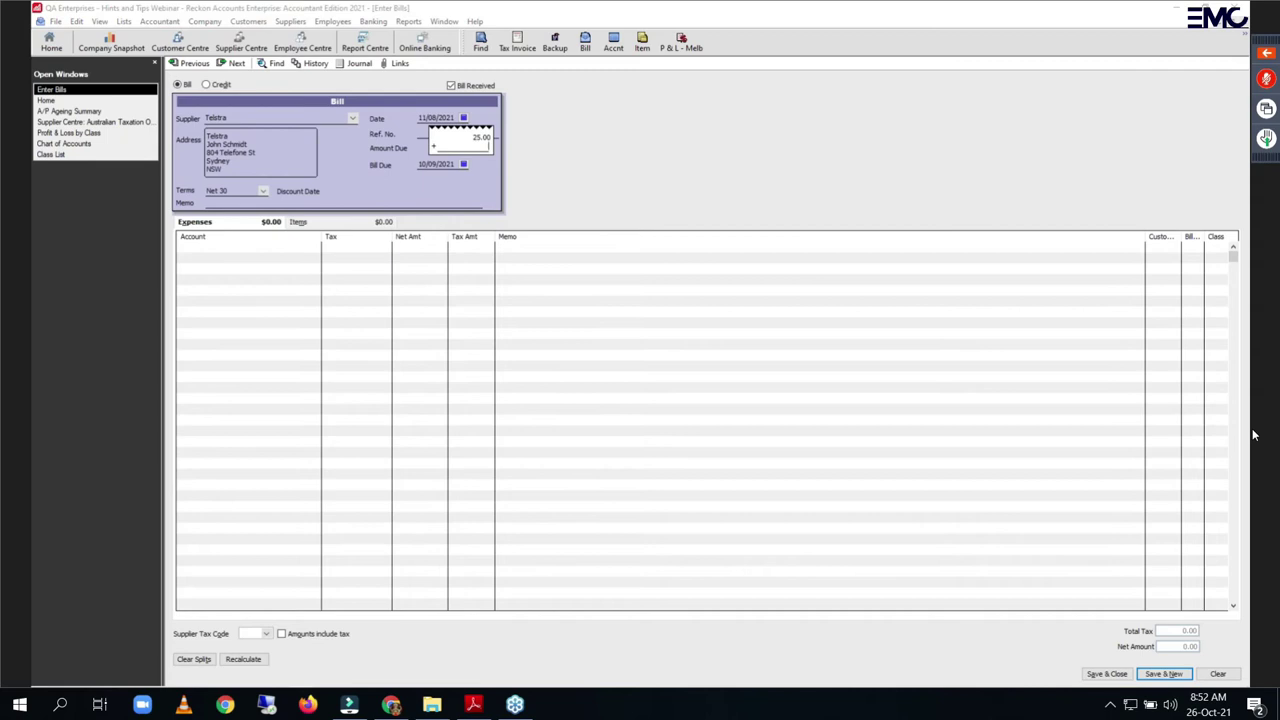
pyautogui.write('24.50 + 34.00 + 7')
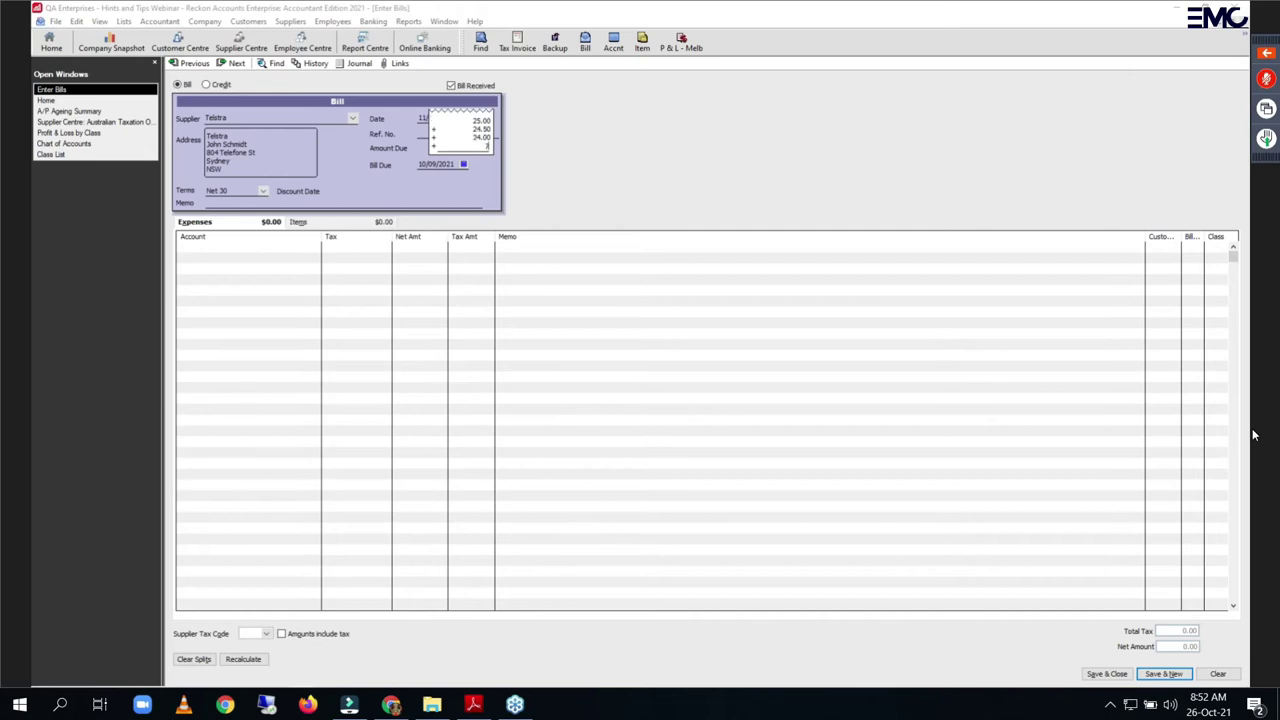
pyautogui.write('.00 + 65')
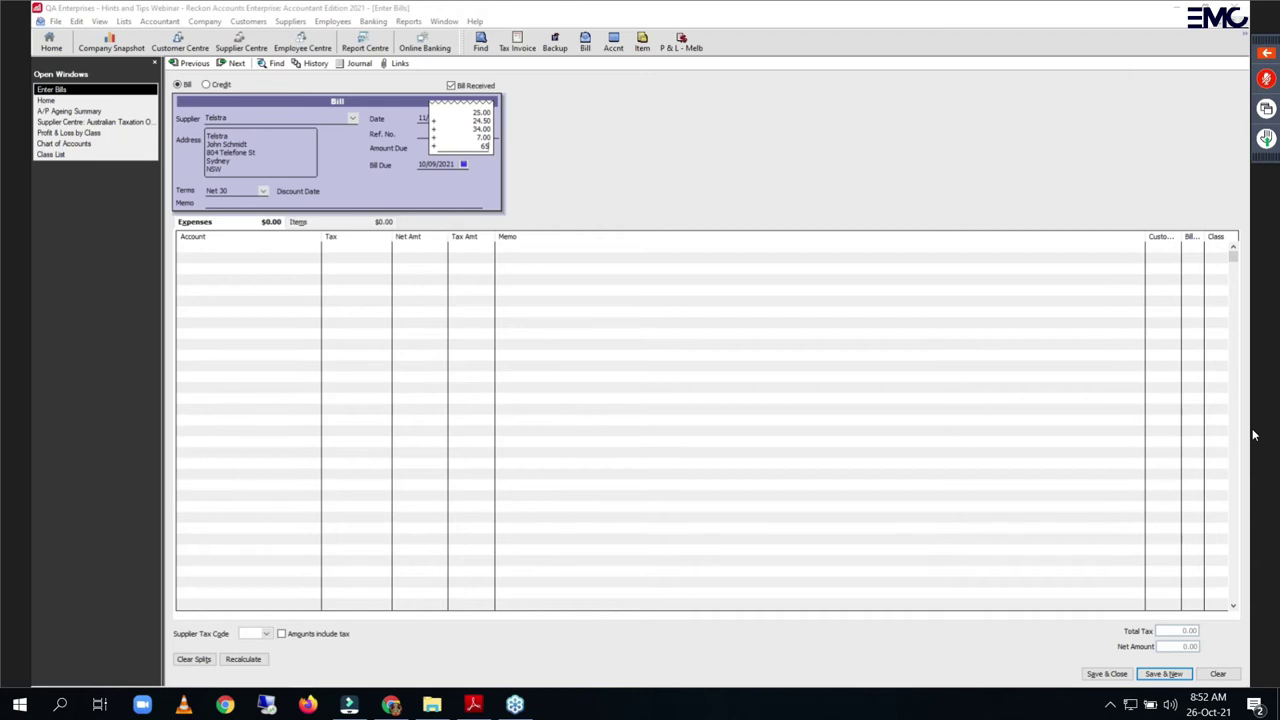
pyautogui.press('Return')
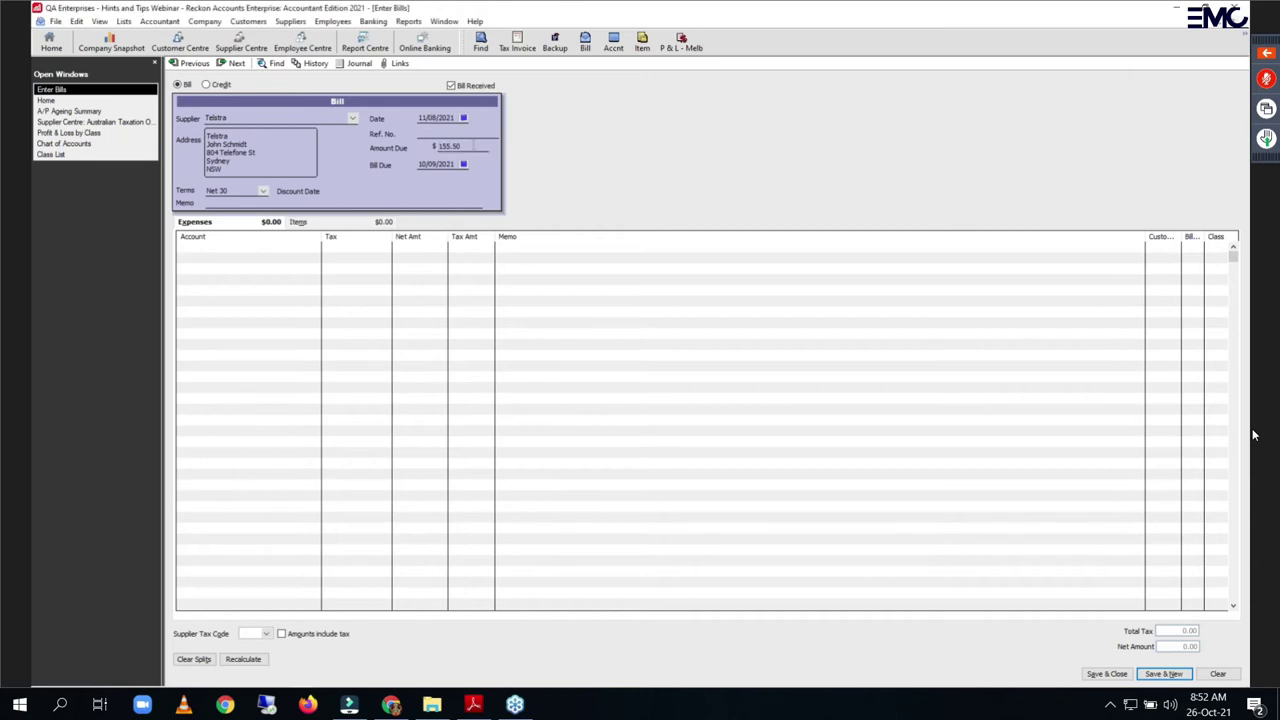
pyautogui.press('Tab')
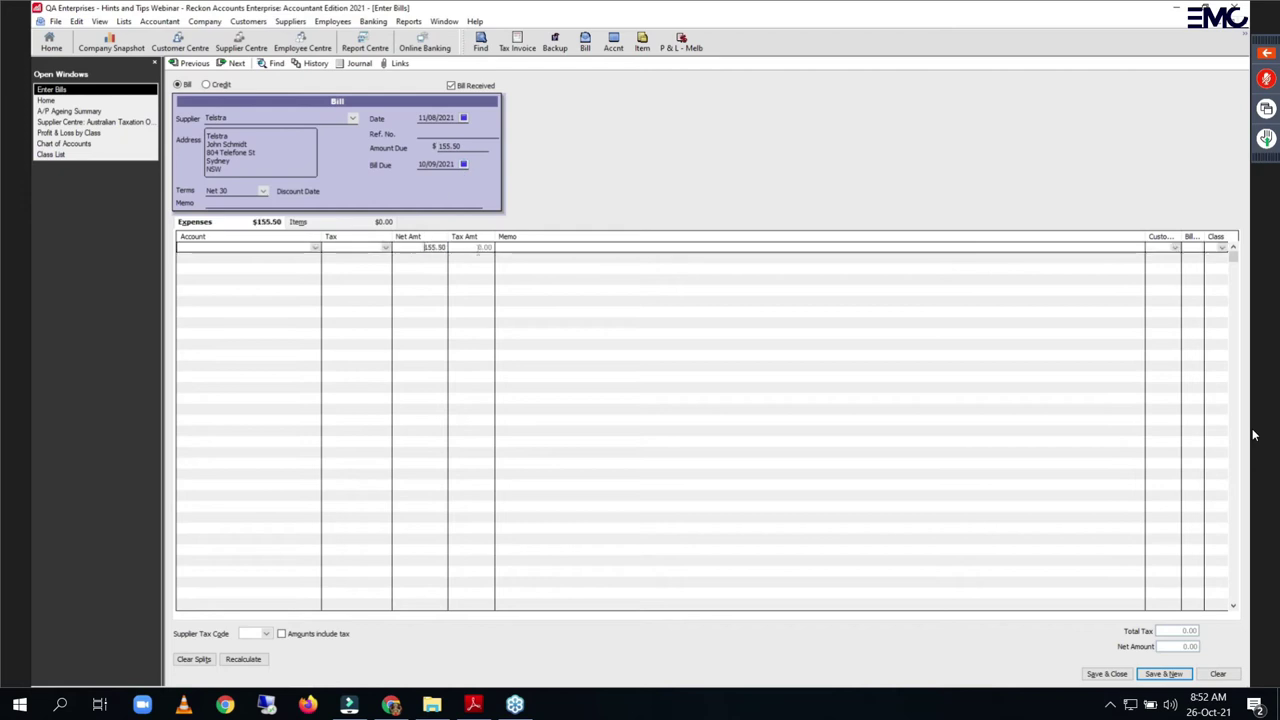
# Step: Assign the first expense line to Printing and Stationery and make the bill amounts include tax
pyautogui.moveTo(420, 247); pyautogui.dragTo(514, 262)
pyautogui.hotkey('shift', 'Tab')
pyautogui.hotkey('shift', 'Tab')
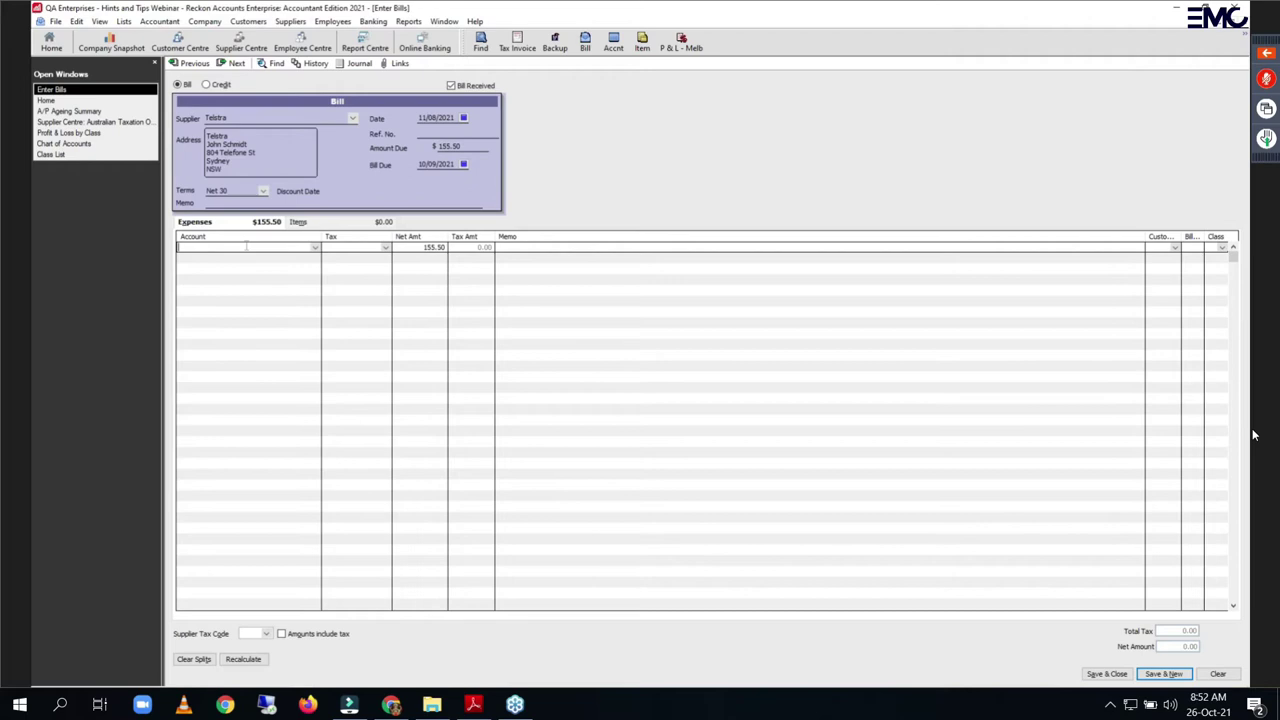
pyautogui.write('Printing and Stationery')
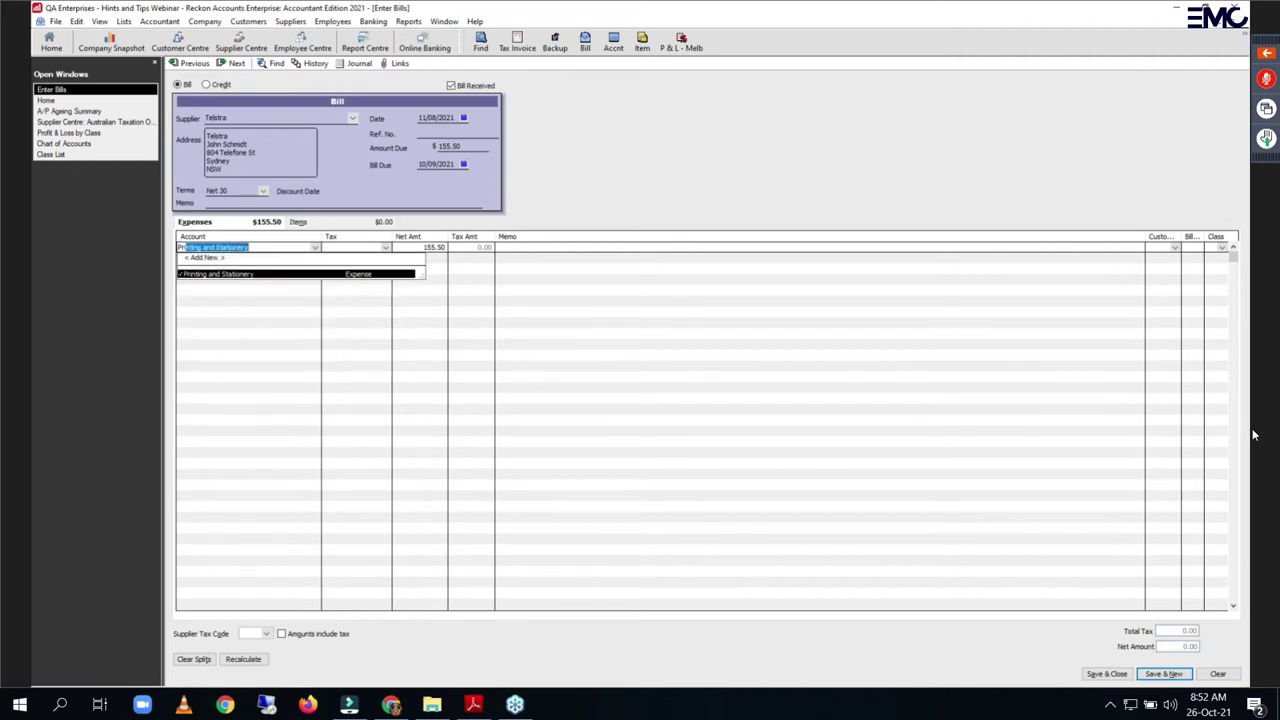
pyautogui.press('Tab')
pyautogui.click(282, 634)
# Step: Subtract 65 from the gross amount of the Printing and Stationery line
pyautogui.click(440, 247)
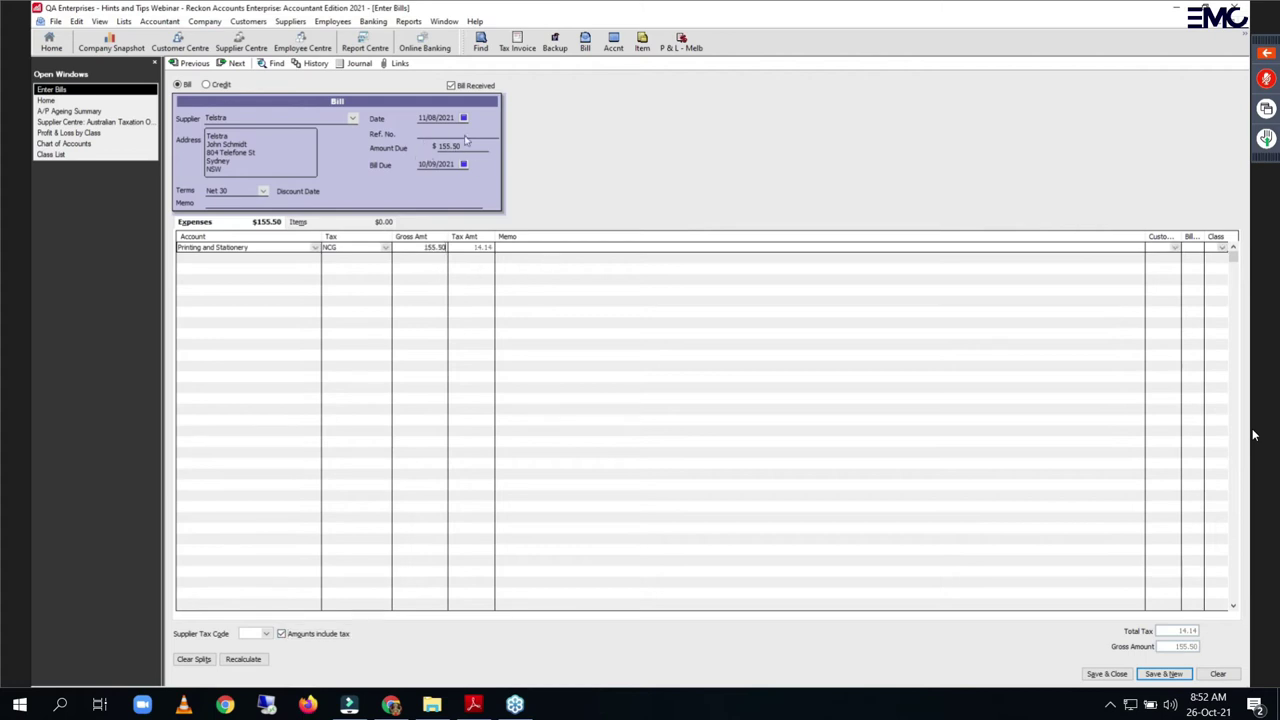
pyautogui.doubleClick(436, 247)
pyautogui.click(440, 247)
pyautogui.write('-')
pyautogui.write('65')
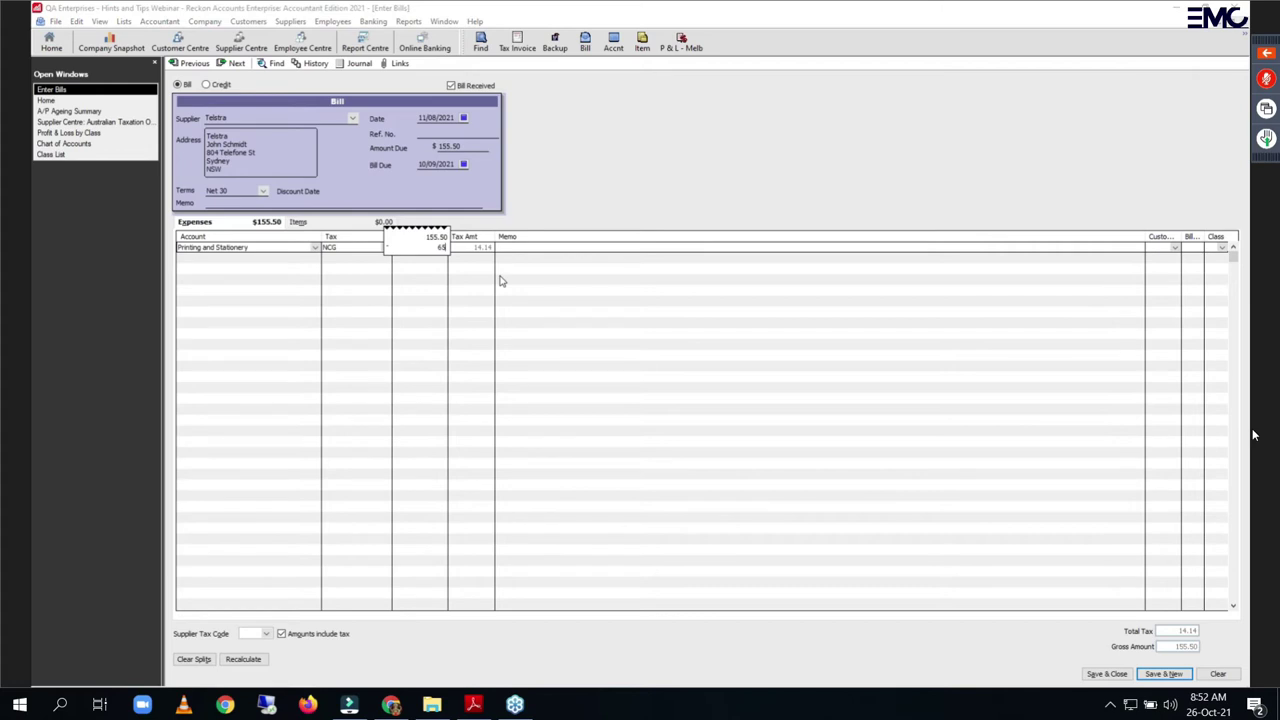
pyautogui.press('Return')
# Step: Assign the second expense line to Motor Vehicle Expenses:Fuel & Oil and set its gross amount to 325.00
pyautogui.click(259, 258)
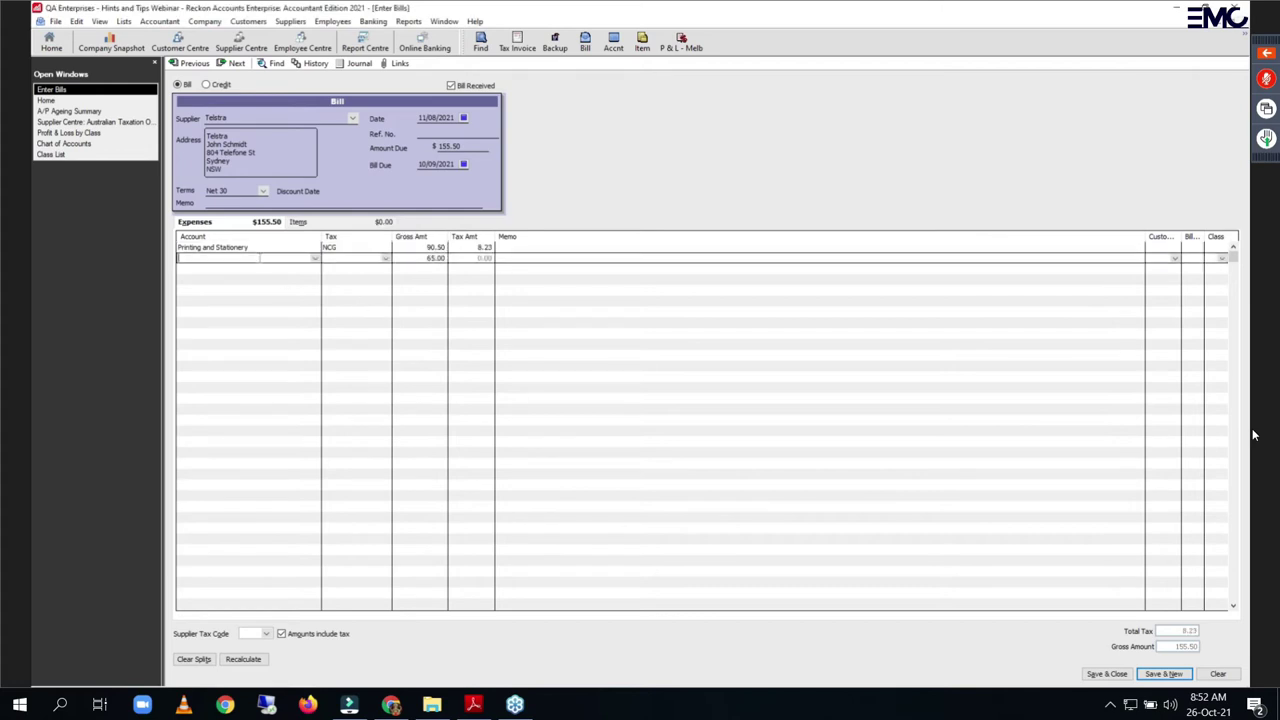
pyautogui.write('mot')
pyautogui.press('Tab')
pyautogui.press('Tab')
pyautogui.press('Tab')
pyautogui.click(444, 258)
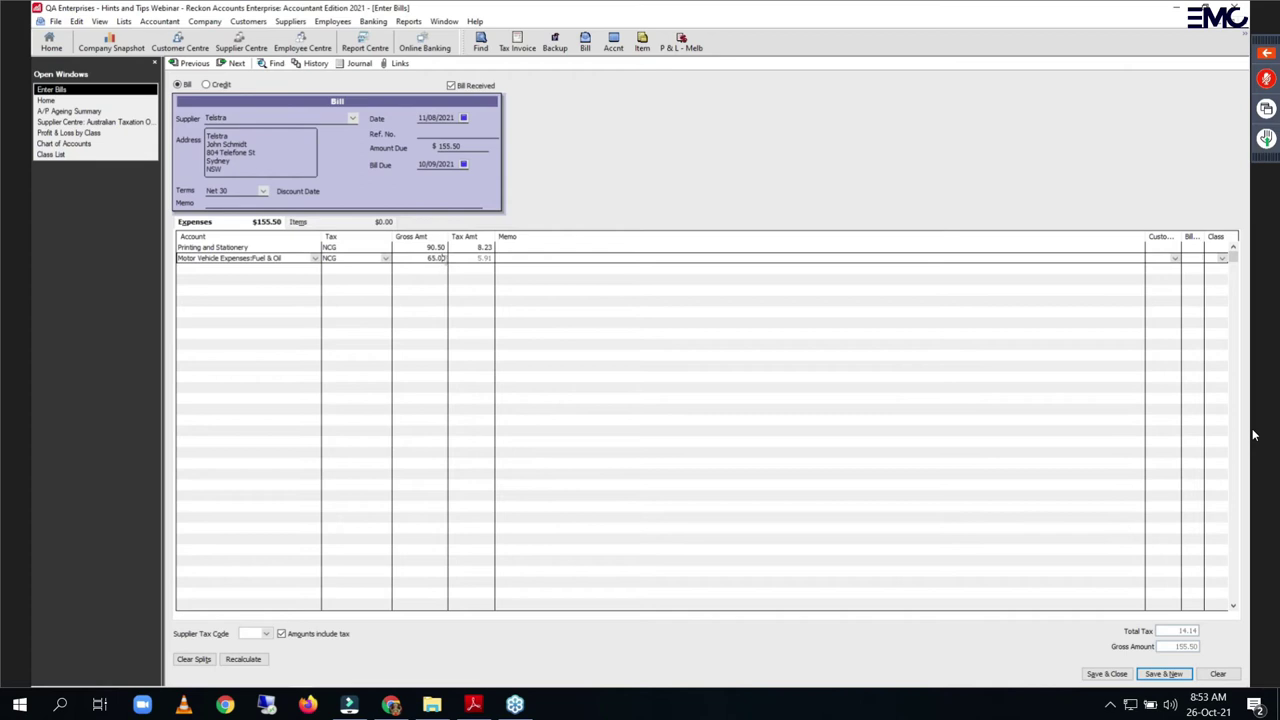
pyautogui.write('=')
pyautogui.press('Return')
# Step: Bring up the separate calculator from within the bill and close it again
pyautogui.click(76, 21)
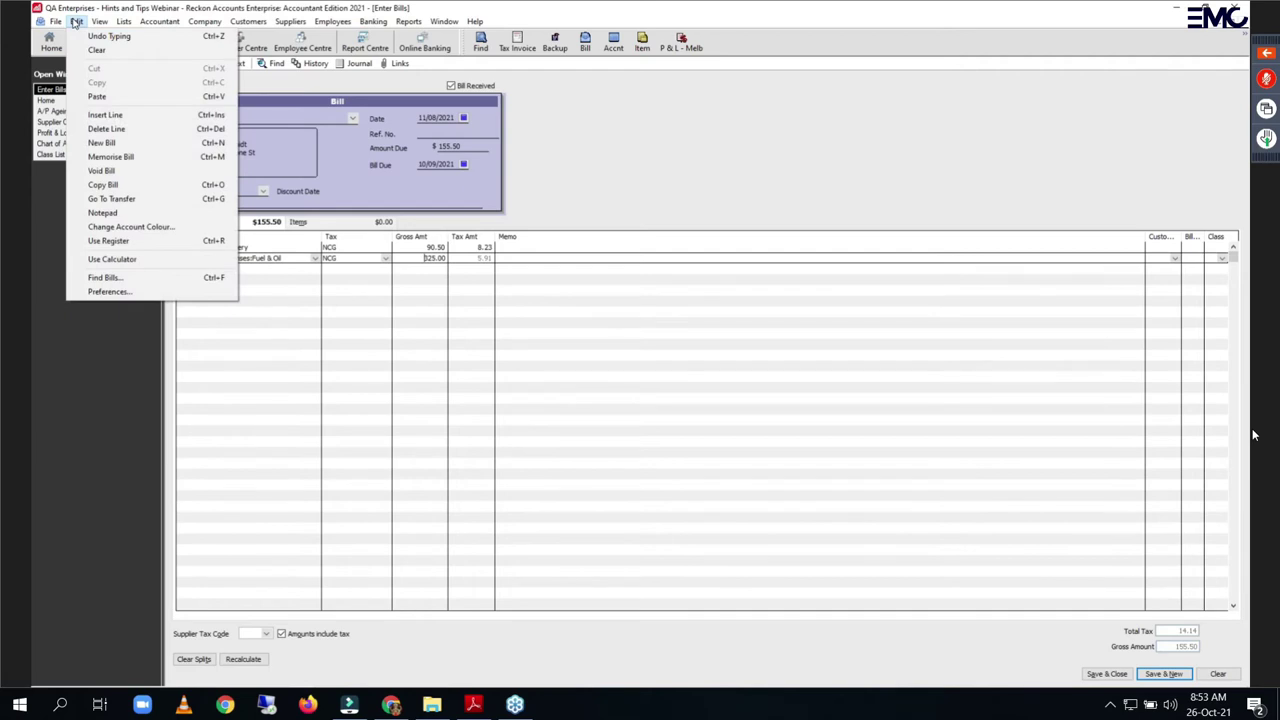
pyautogui.click(130, 262)
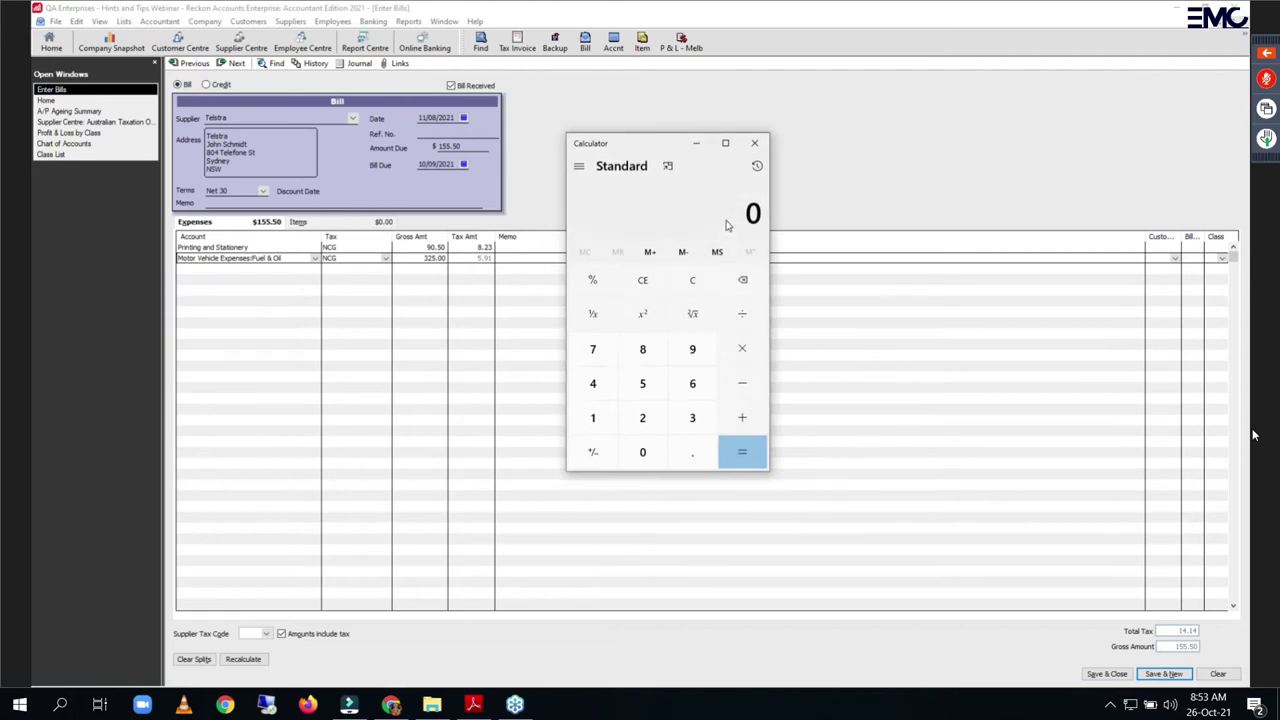
pyautogui.click(759, 148)
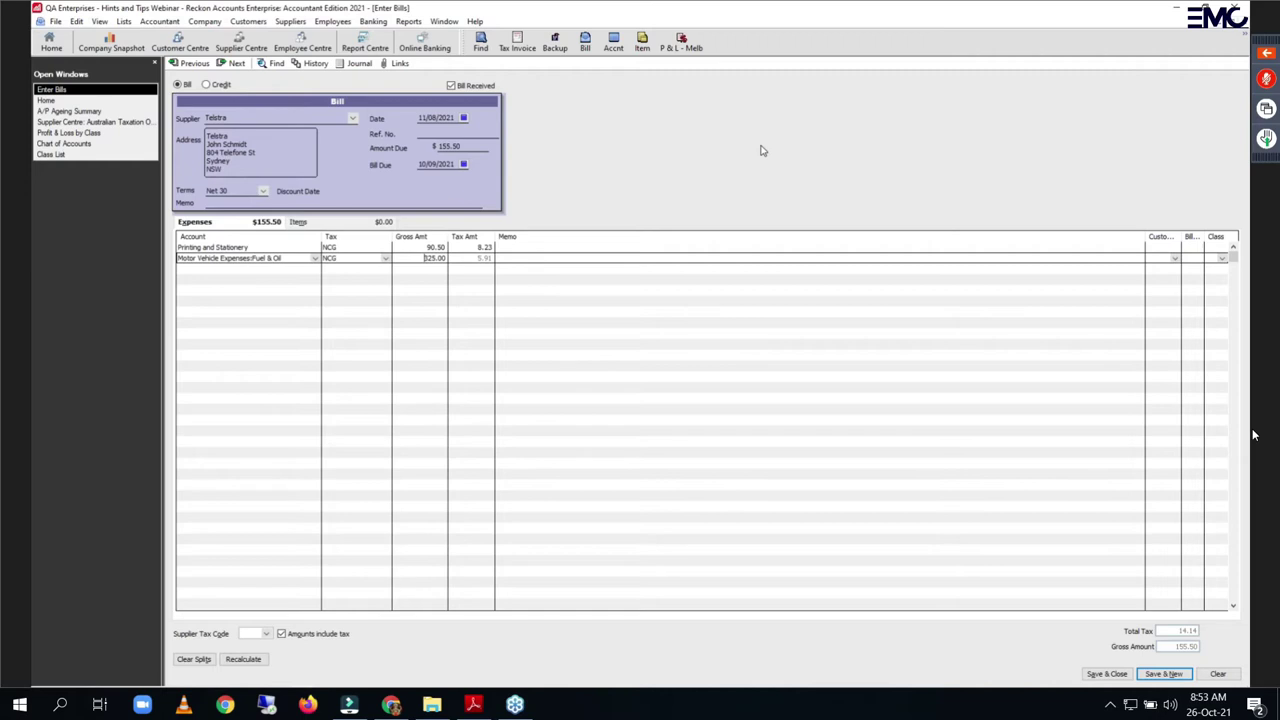
# Step: Delete the Printing and Stationery and the Fuel & Oil expense lines from the bill
pyautogui.click(279, 248)
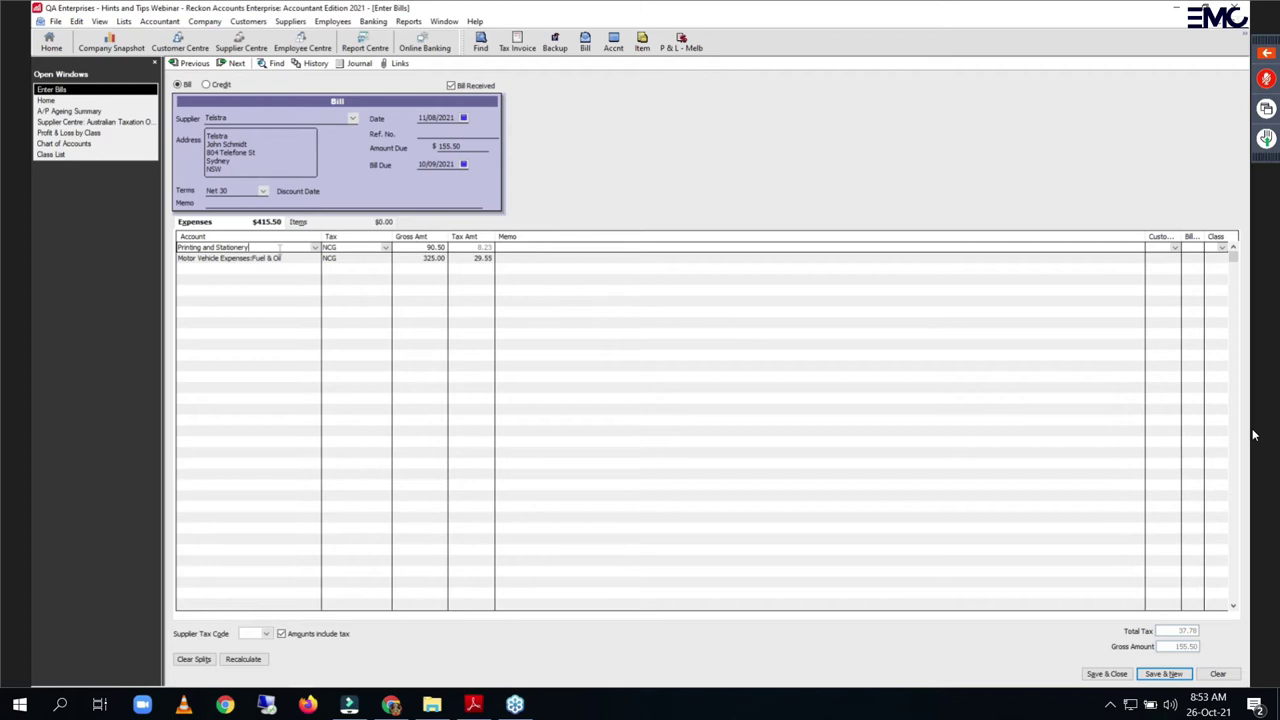
pyautogui.hotkey('ctrl', 'Delete')
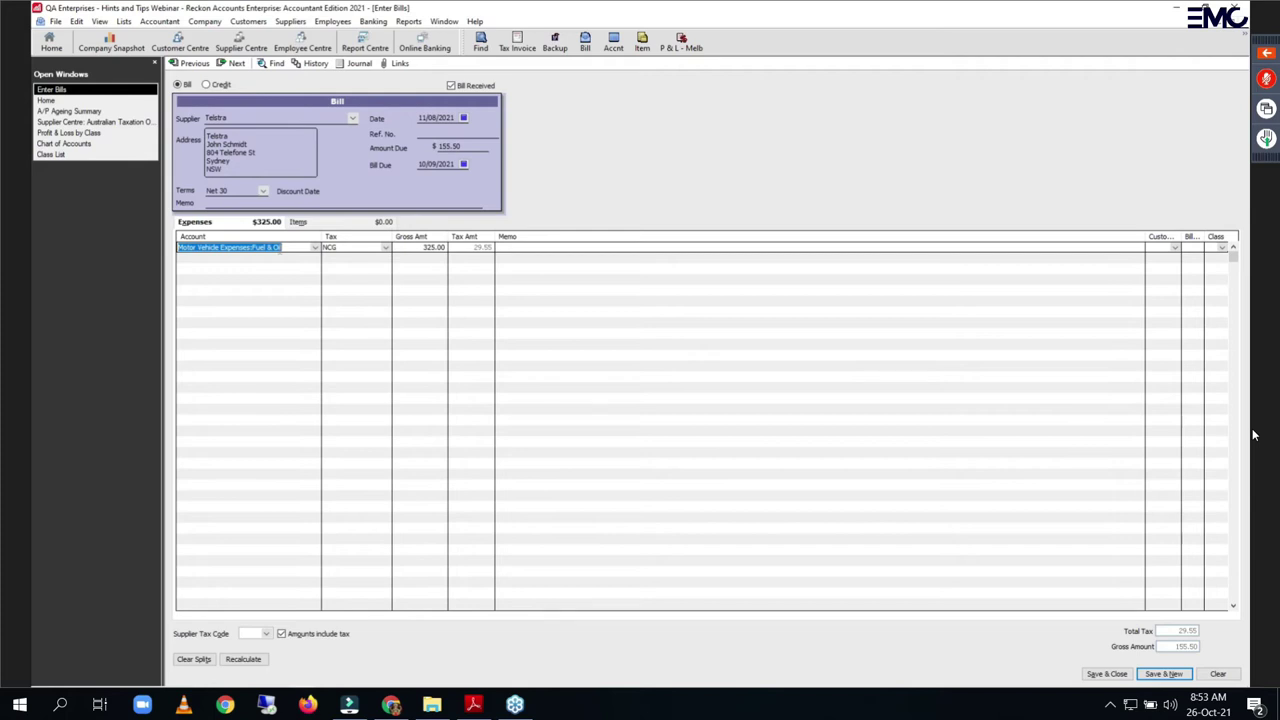
pyautogui.hotkey('ctrl', 'Delete')
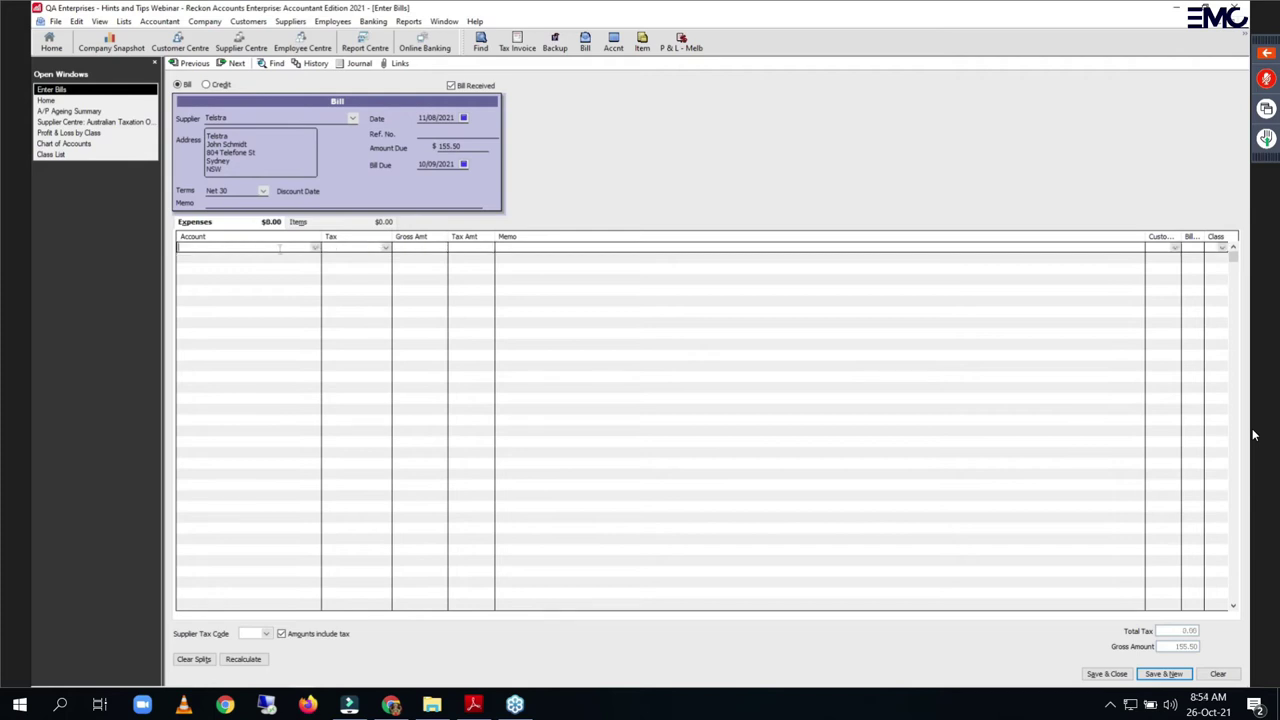
pyautogui.click(83, 24)
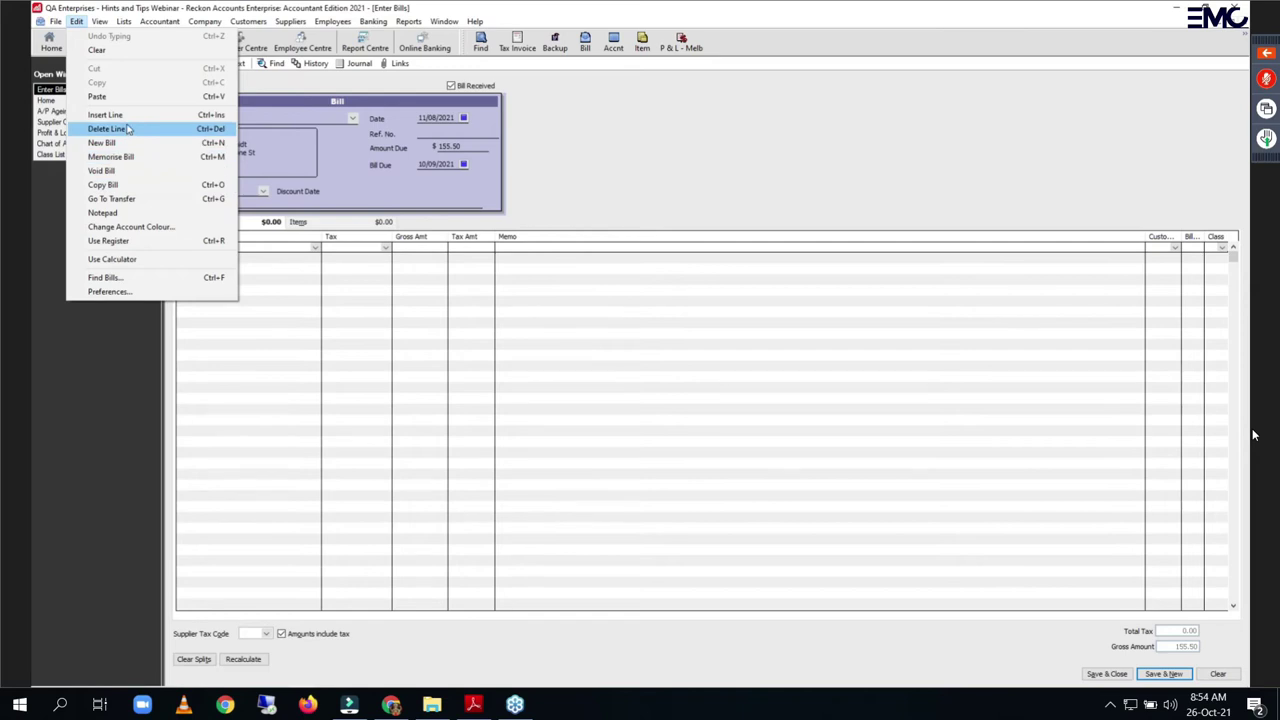
pyautogui.click(662, 140)
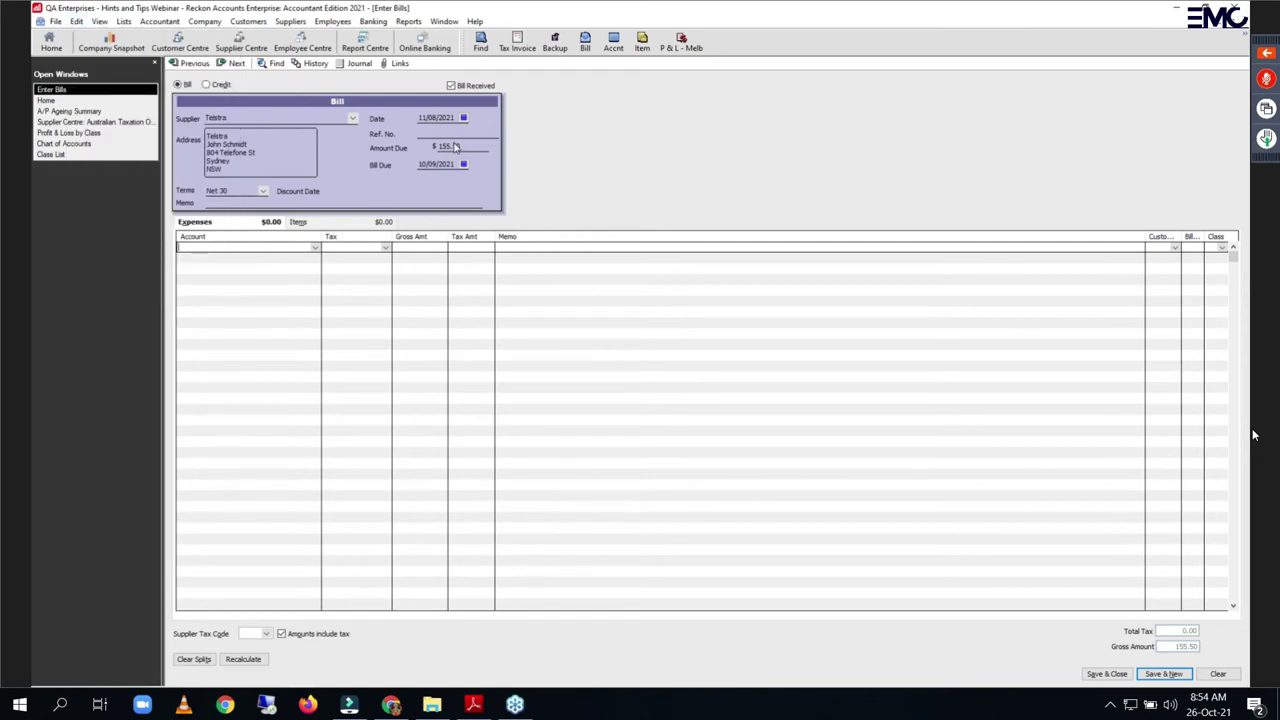
pyautogui.click(430, 135)
# Step: Add an expense line to the bill for the Telephone account with a gross amount of 155.50
pyautogui.click(285, 246)
pyautogui.write('Telephone')
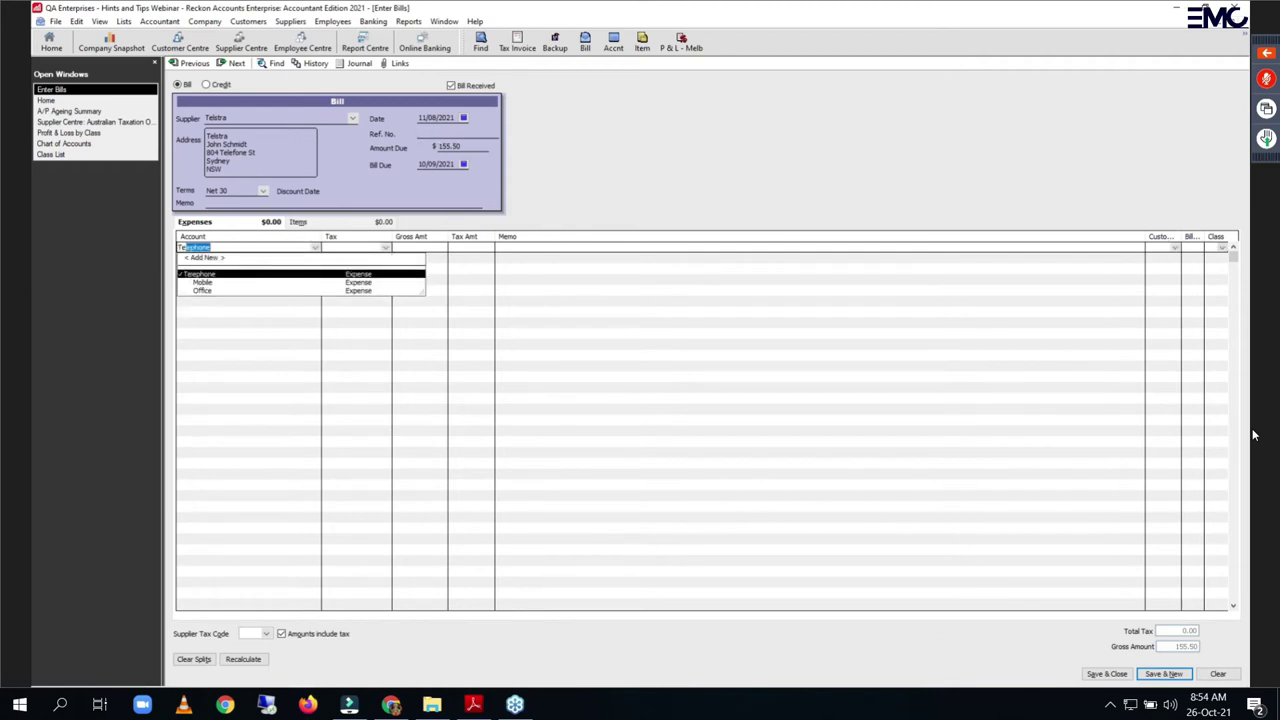
pyautogui.press('Tab')
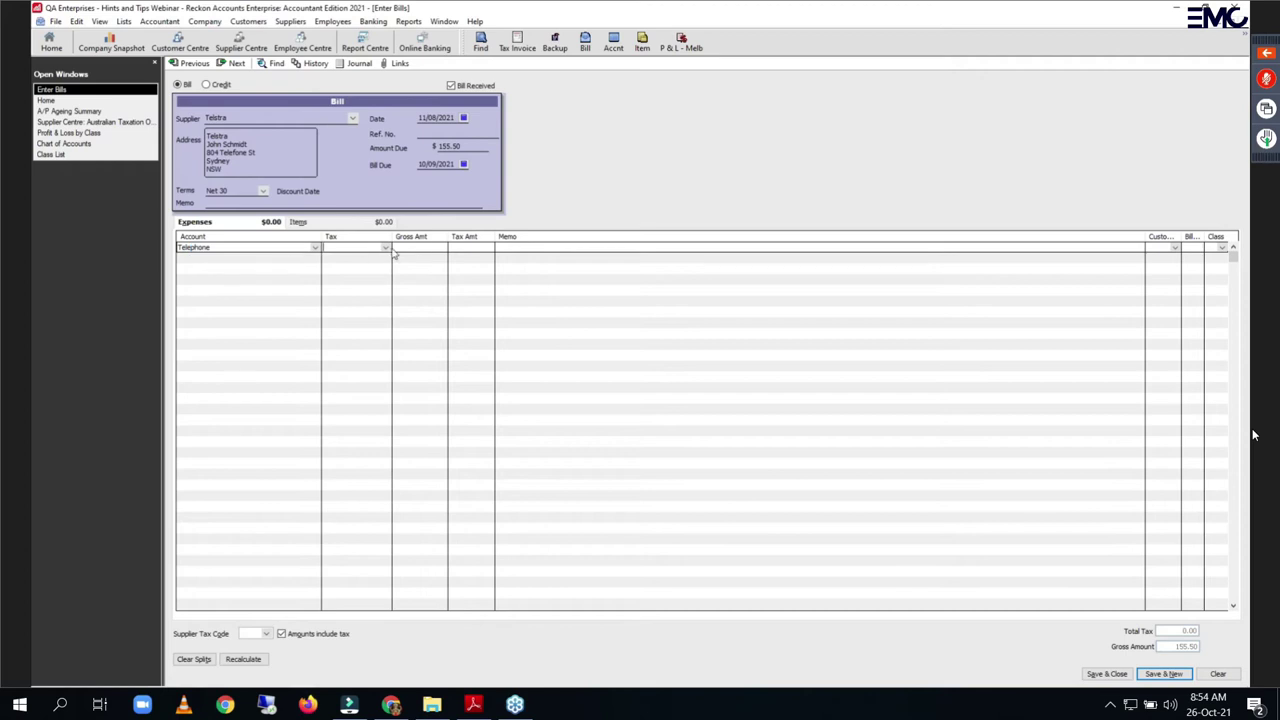
pyautogui.write('155')
pyautogui.press('Tab')
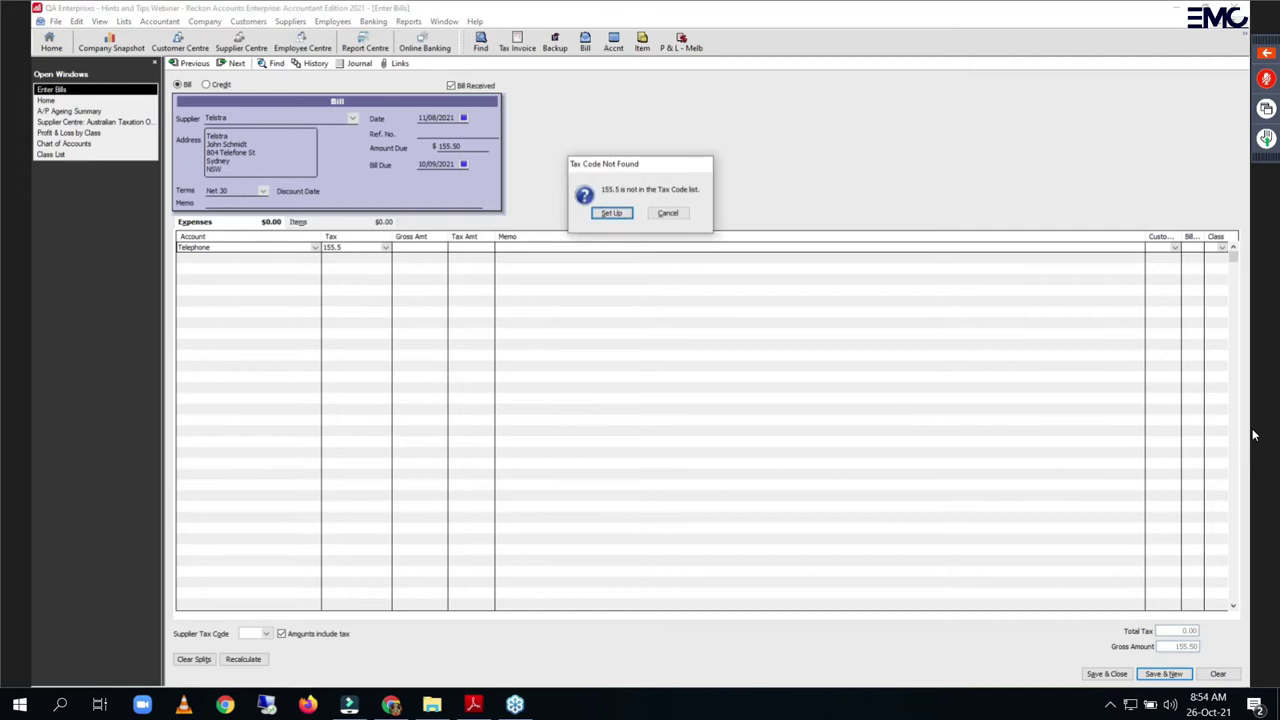
pyautogui.click(666, 217)
pyautogui.press('Delete')
pyautogui.press('Tab')
pyautogui.write('155.50')
# Step: Assign tax code NCG to the Telephone line and re-enter its gross amount as 155.50
pyautogui.click(386, 248)
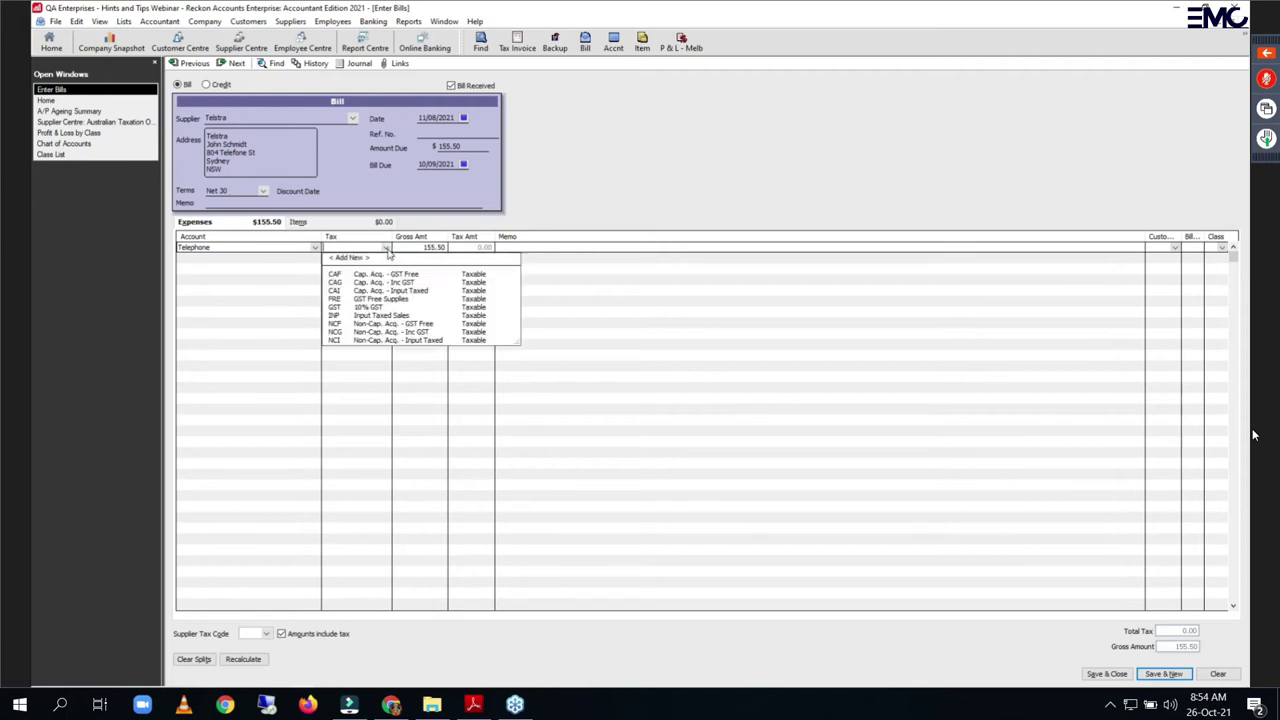
pyautogui.click(337, 332)
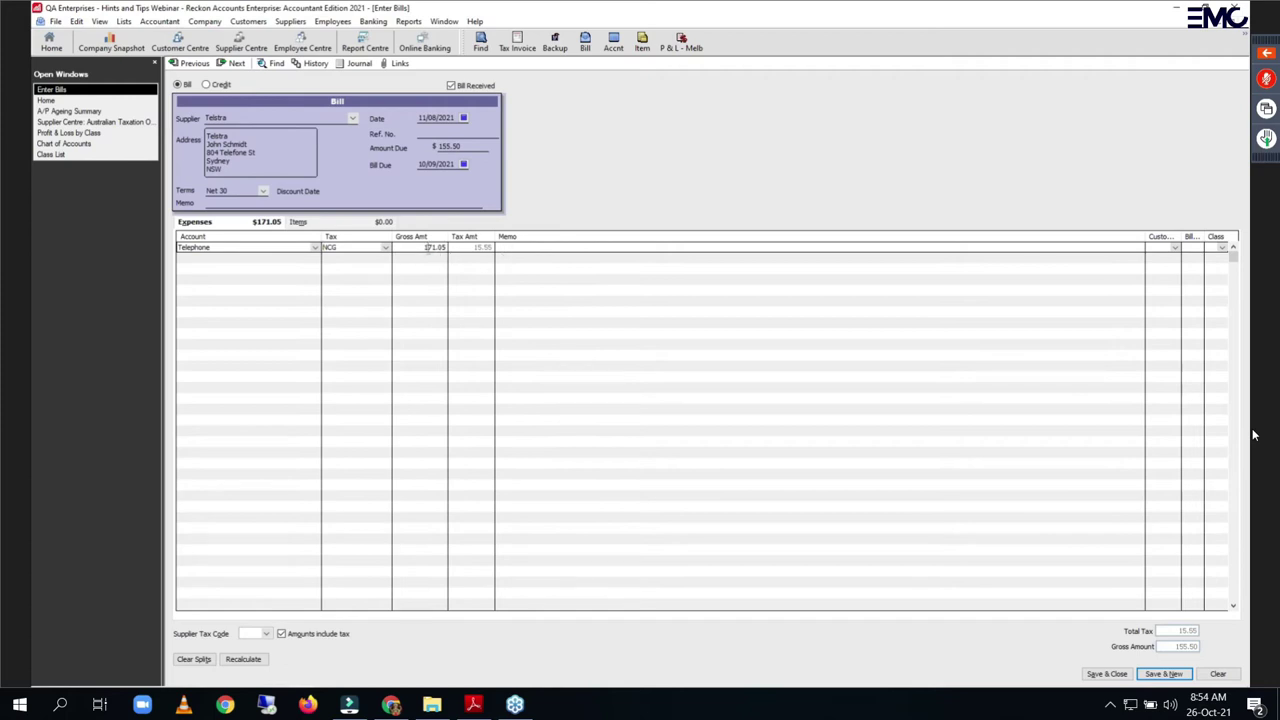
pyautogui.write('155.50')
pyautogui.press('Tab')
# Step: Bring up the bill's supplier tax code choices and close them without picking one
pyautogui.click(258, 634)
pyautogui.click(266, 635)
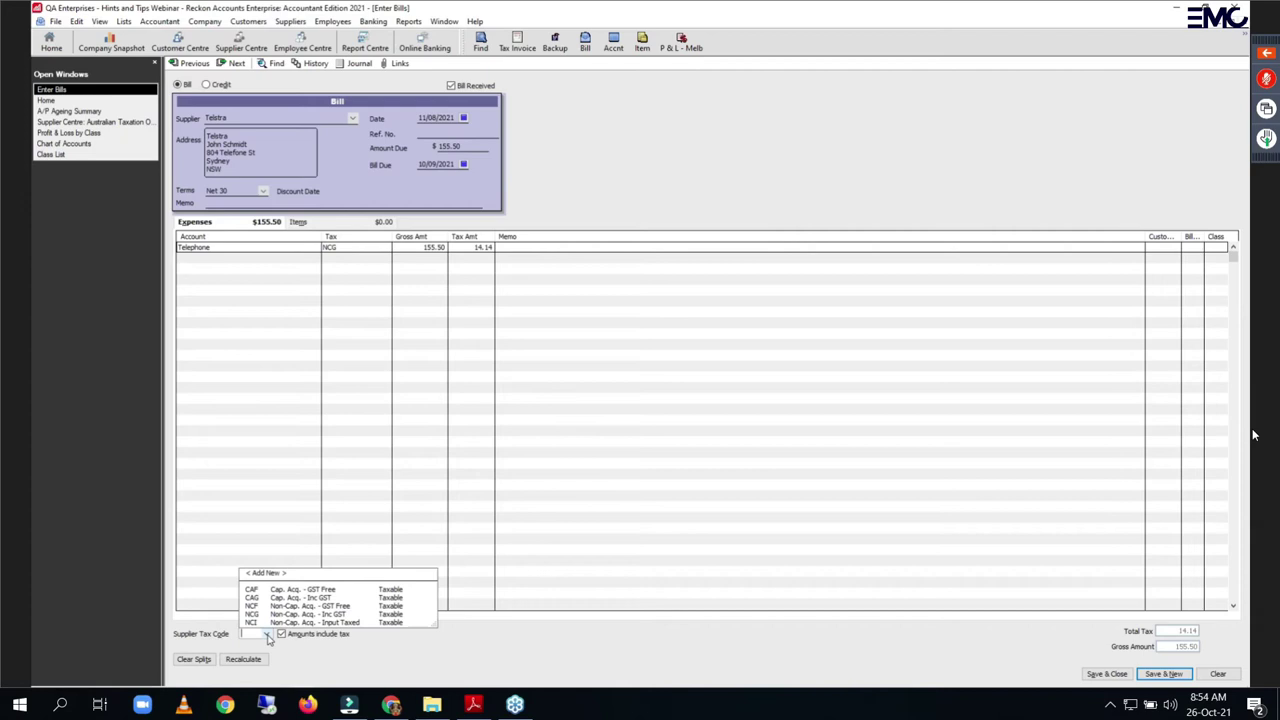
pyautogui.click(267, 636)
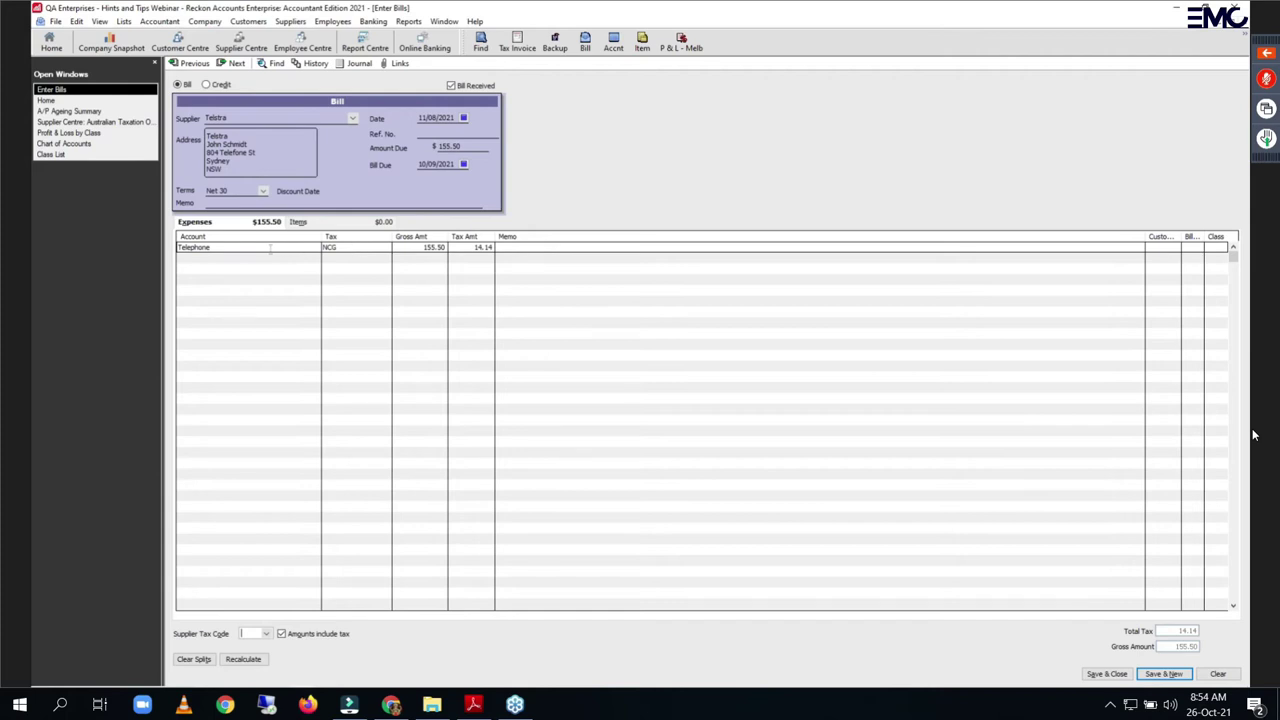
# Step: Check the tax codes assigned to the Telephone account and its Mobile and Office subaccounts in the Chart of Accounts
pyautogui.click(123, 21)
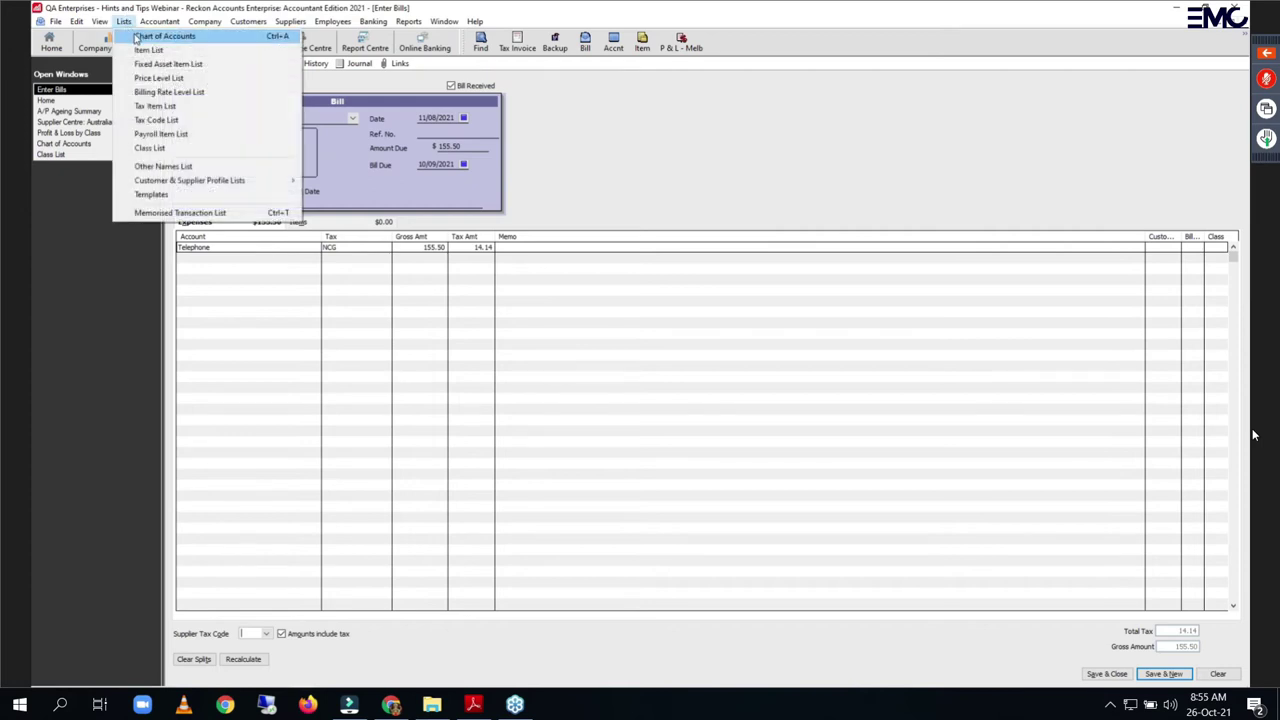
pyautogui.click(150, 36)
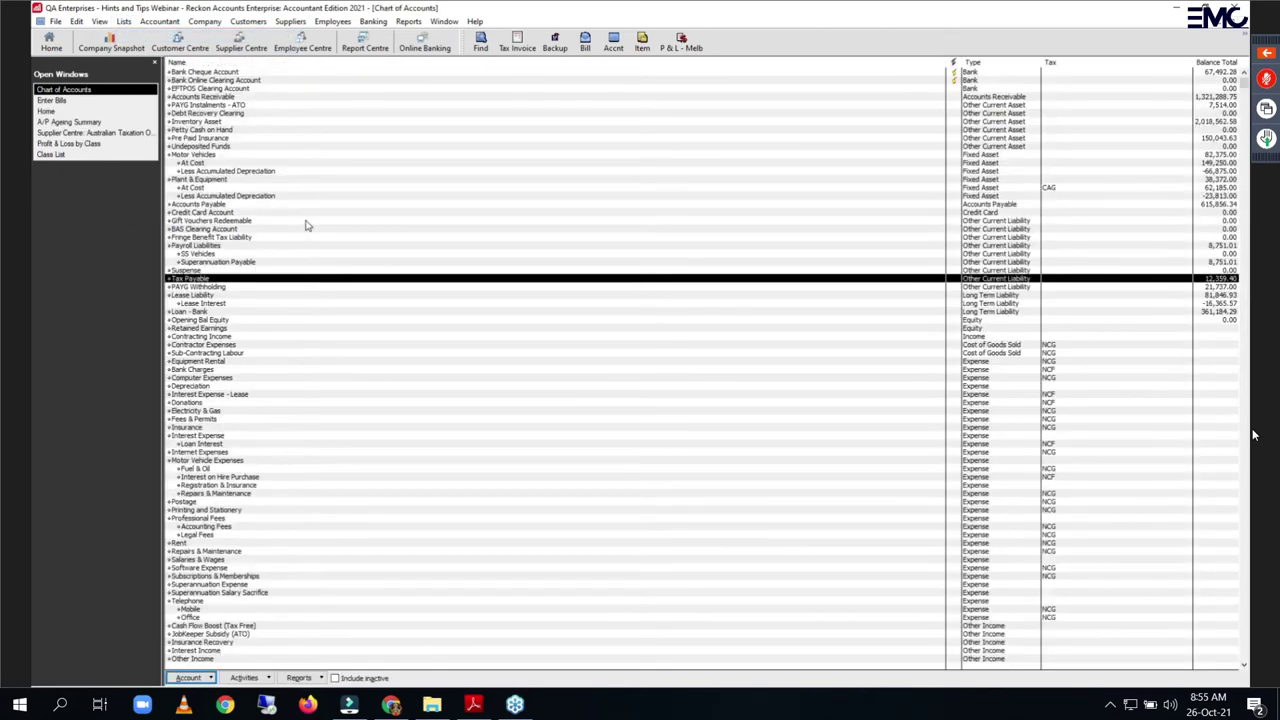
pyautogui.write('e')
pyautogui.scroll(-2, 245, 549)
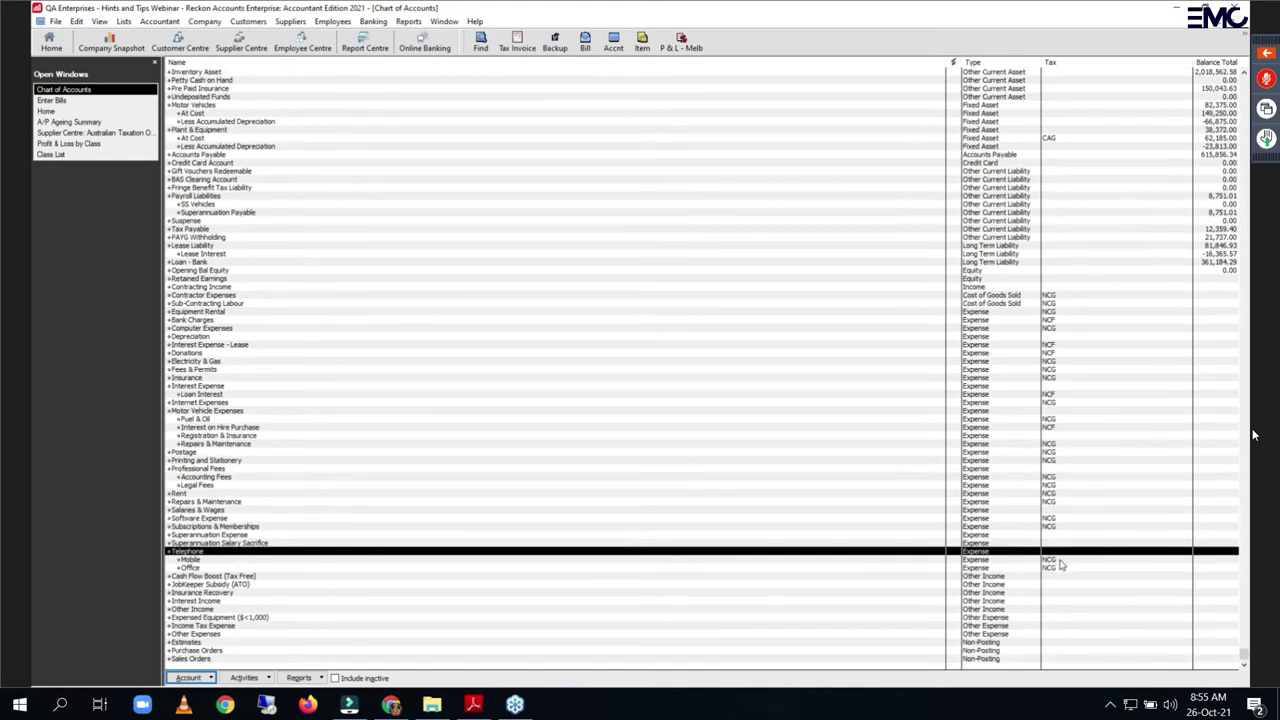
pyautogui.press('Down')
pyautogui.press('Down')
pyautogui.press('Down')
pyautogui.press('Up')
pyautogui.press('Up')
pyautogui.press('Up')
pyautogui.click(188, 560)
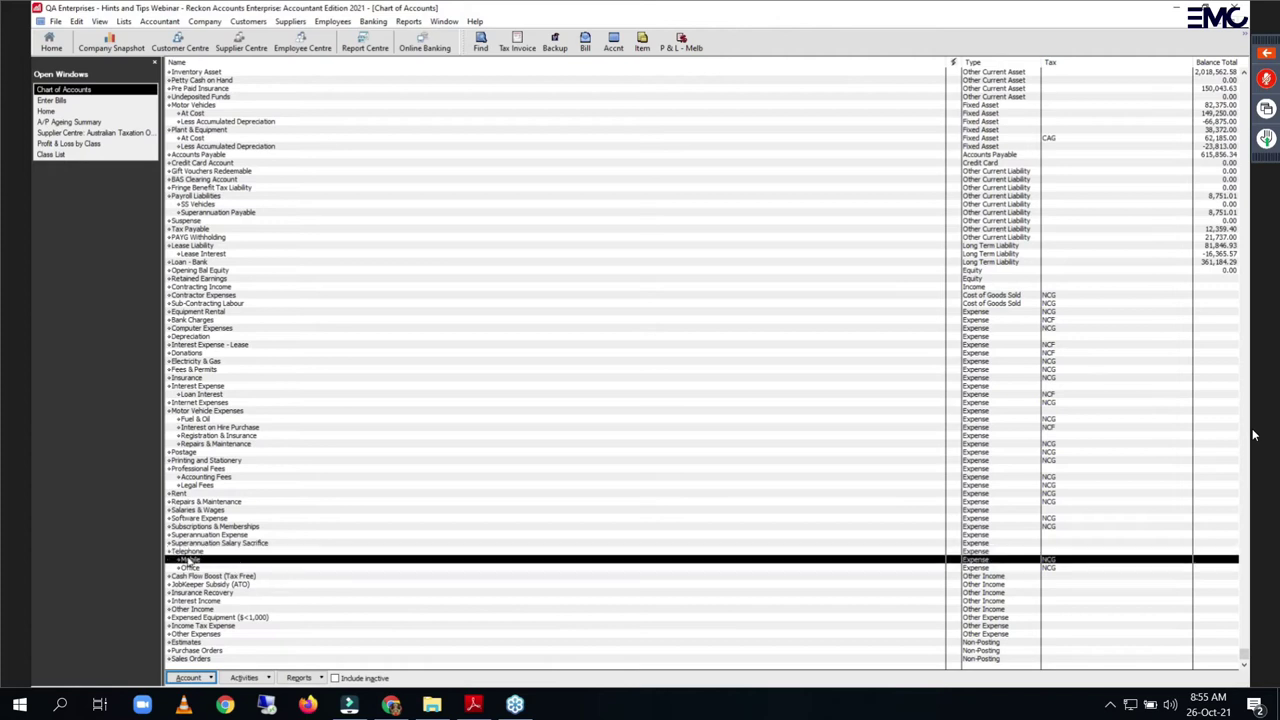
# Step: Return to the Telstra bill and change the expense line's account to Telephone:Mobile
pyautogui.click(52, 100)
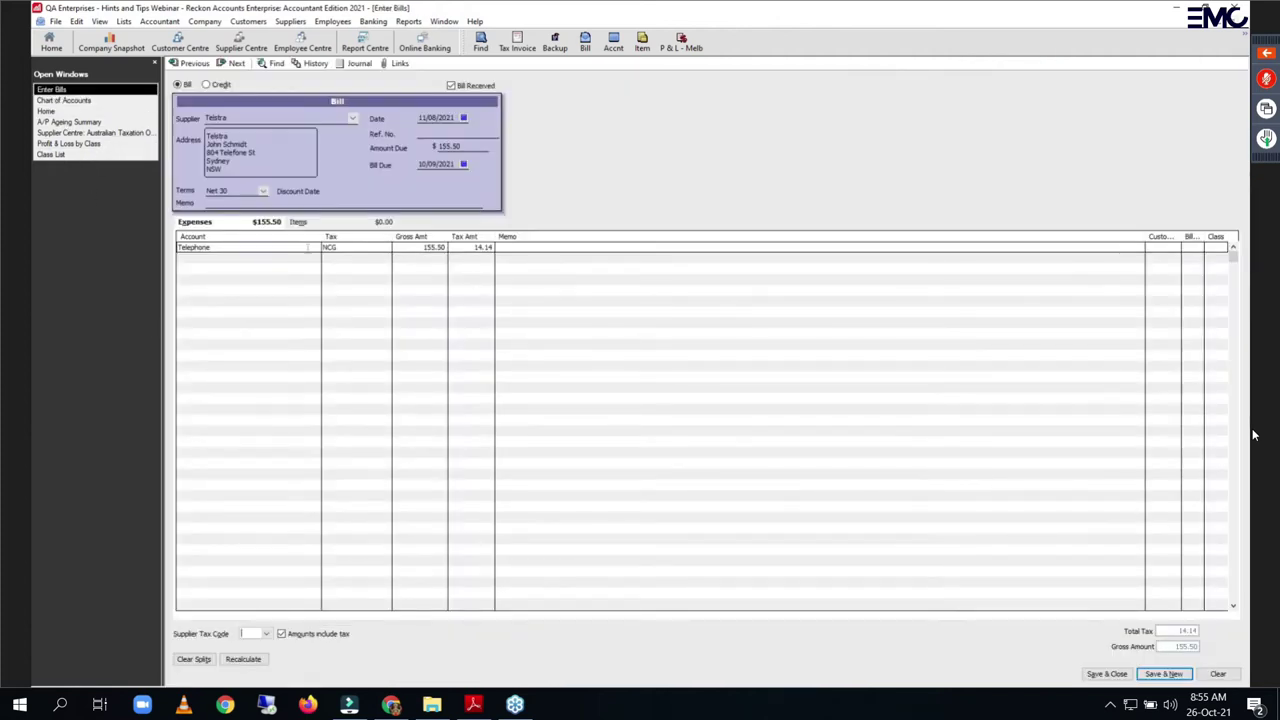
pyautogui.click(312, 247)
pyautogui.click(316, 247)
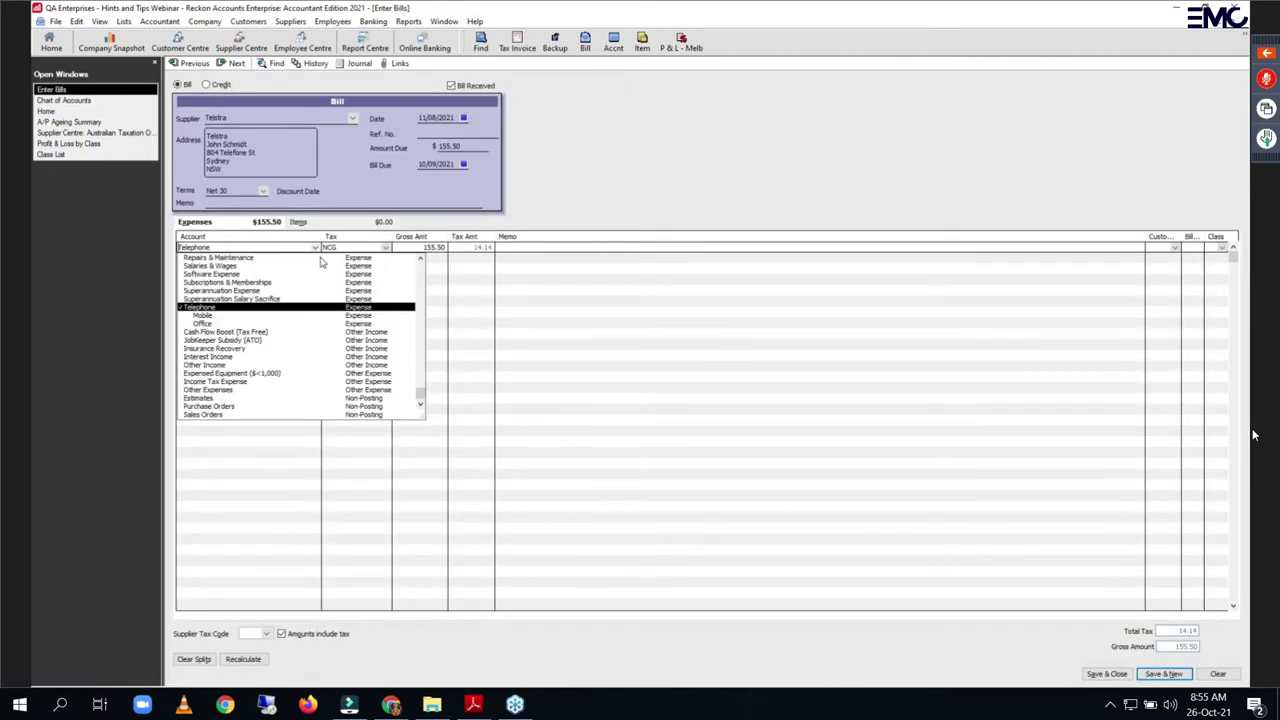
pyautogui.click(204, 315)
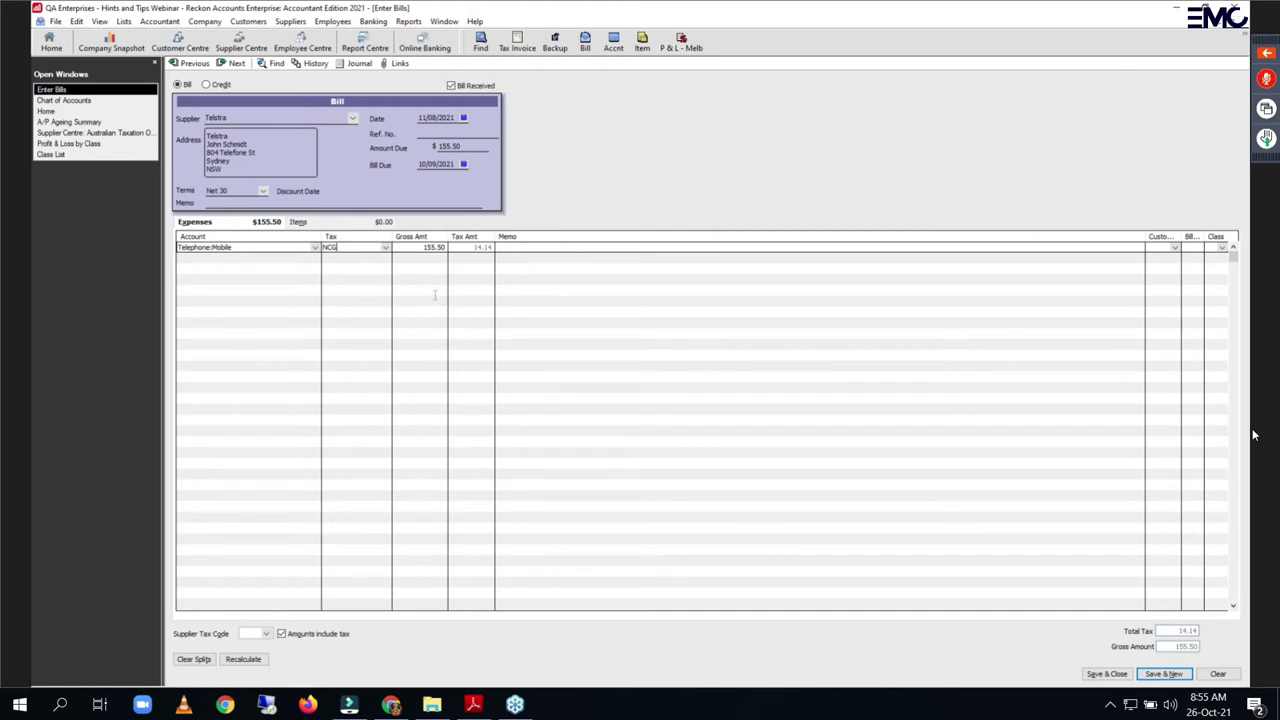
# Step: Start memorising the bill and name the memorised transaction Telstra - Mobile AC
pyautogui.rightClick(620, 172)
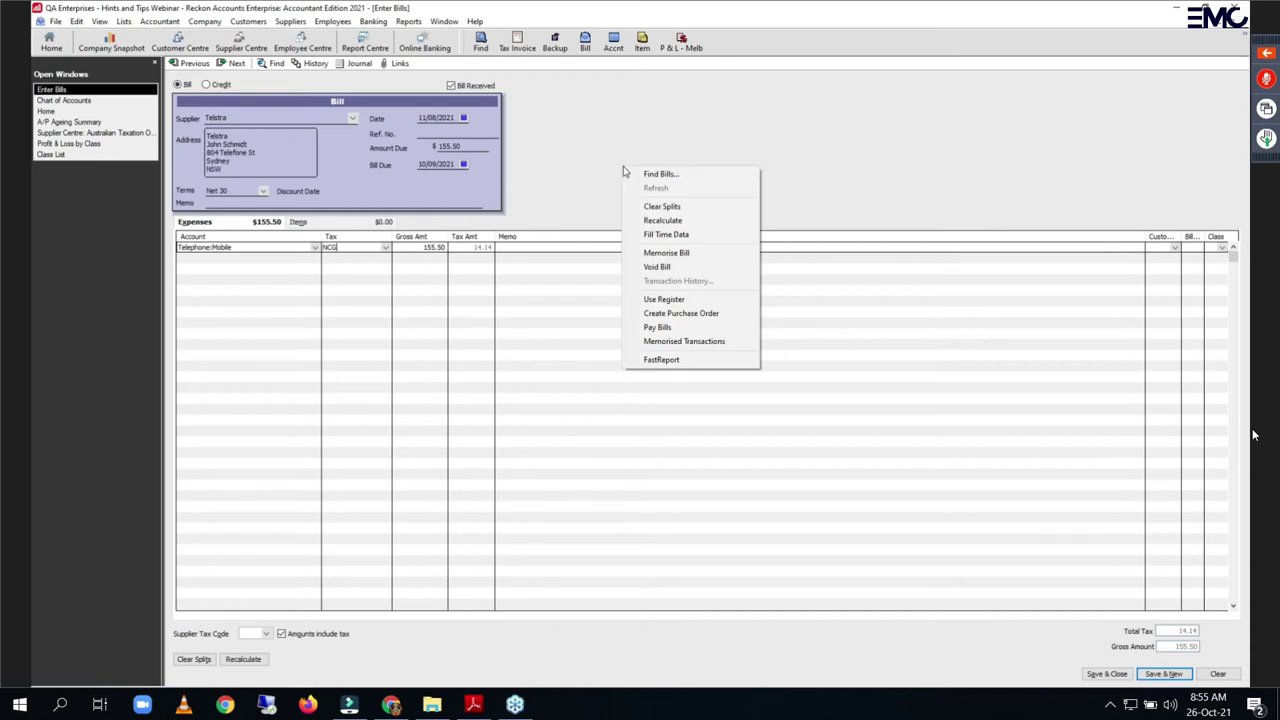
pyautogui.click(673, 256)
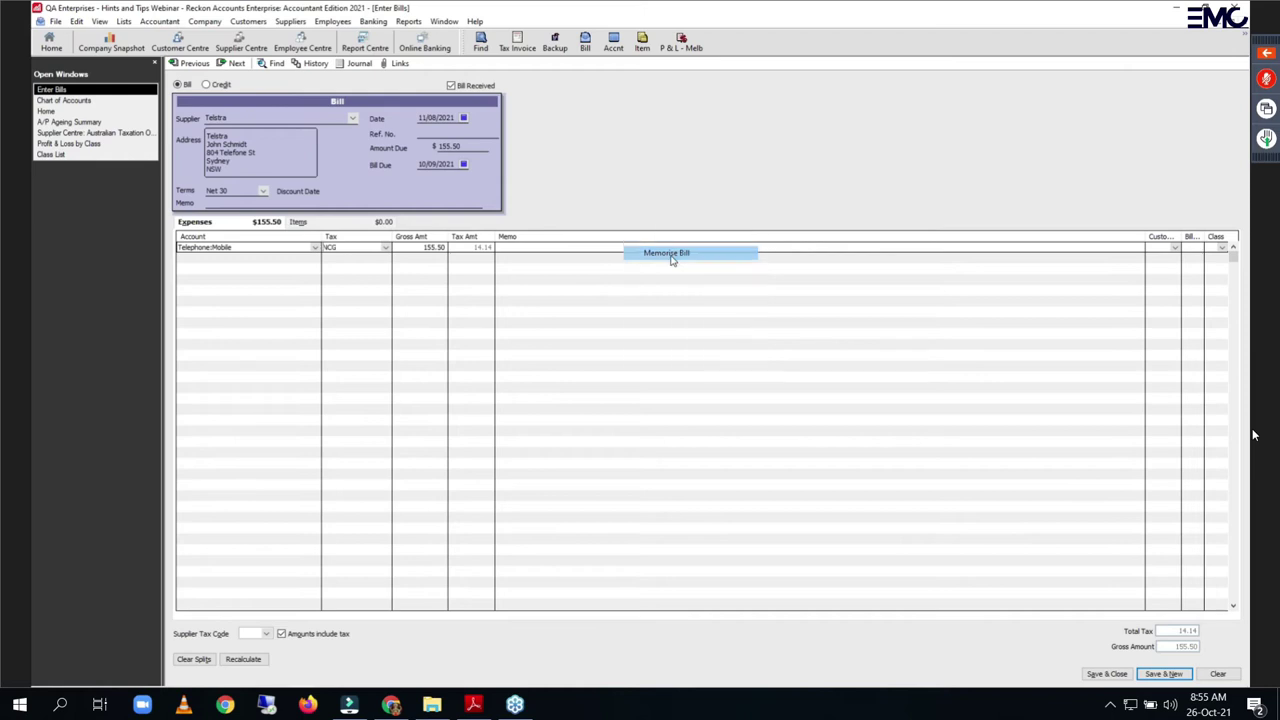
pyautogui.click(299, 197)
pyautogui.write('- Mobi')
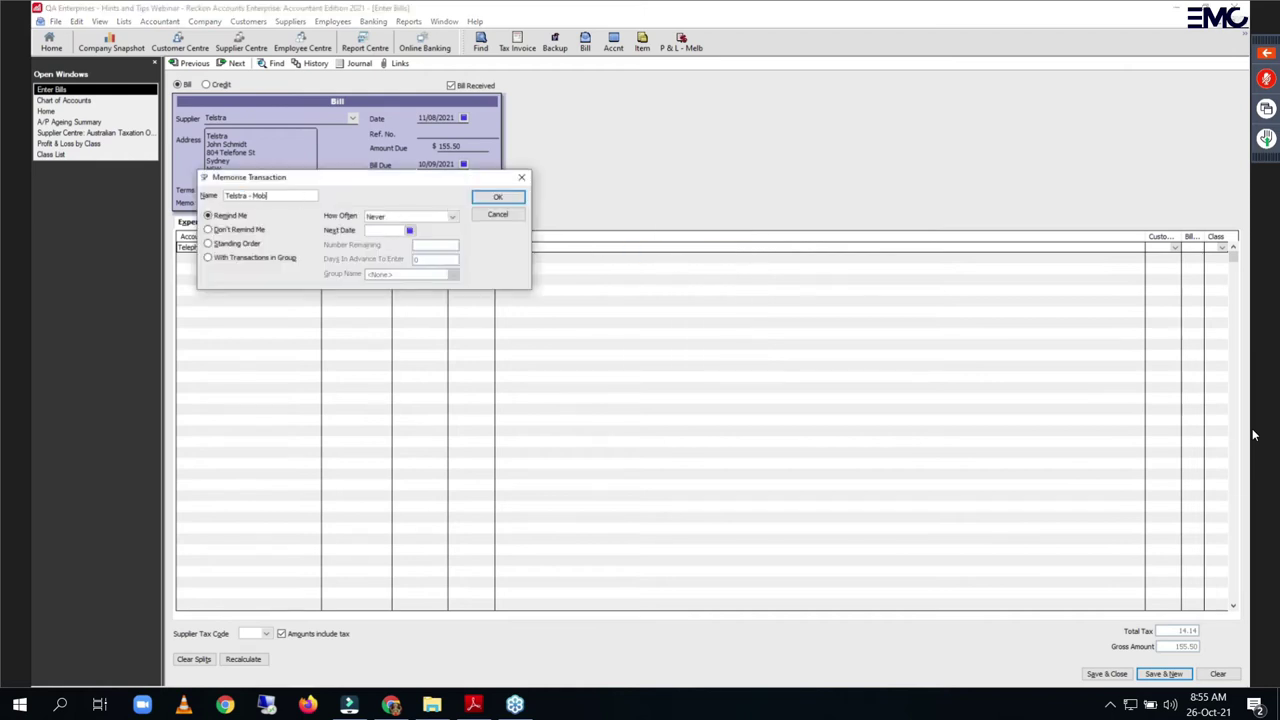
pyautogui.write('le AC')
# Step: Schedule the memorised bill's reminder as Monthly with next date 26/11/2021, and save it
pyautogui.click(452, 217)
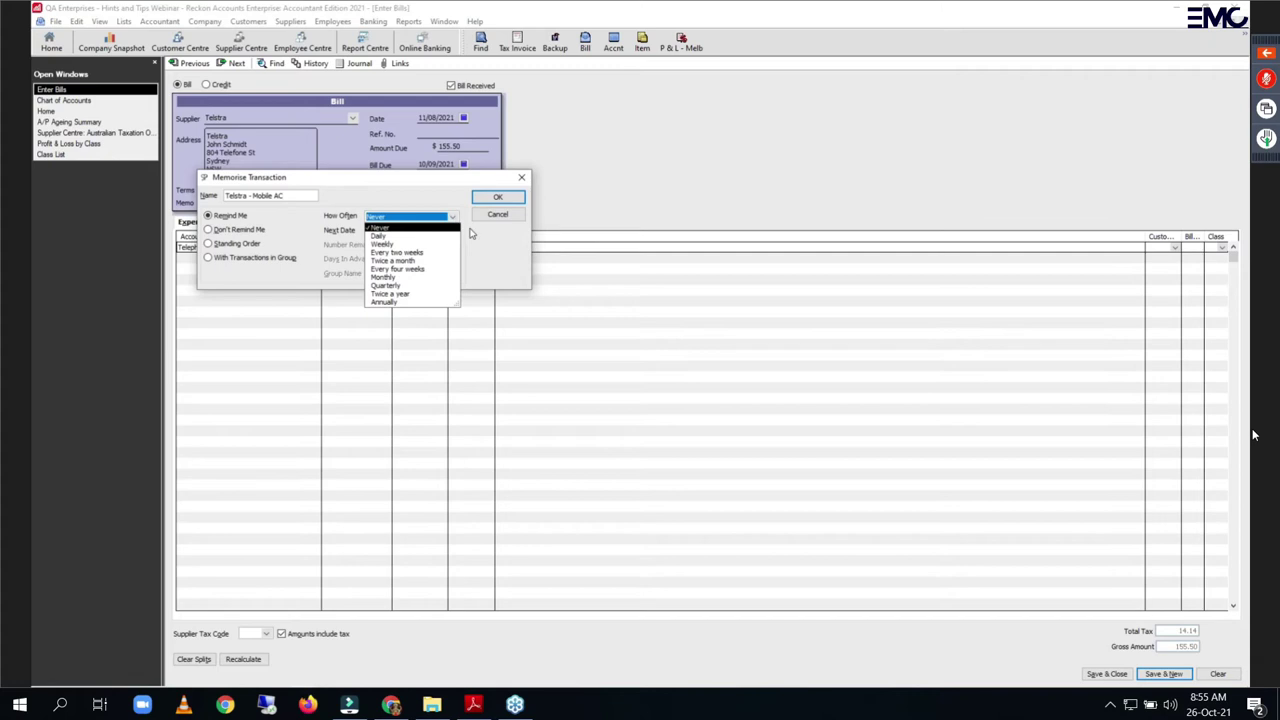
pyautogui.click(385, 277)
pyautogui.click(410, 231)
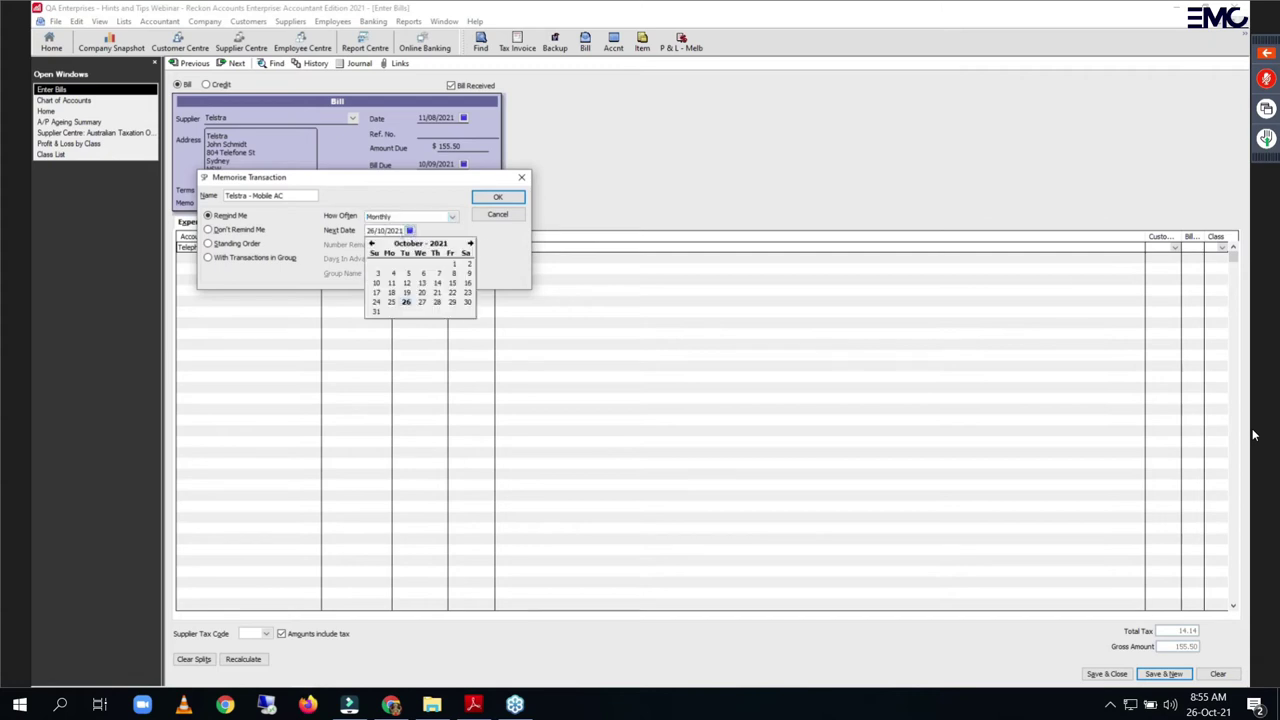
pyautogui.click(470, 243)
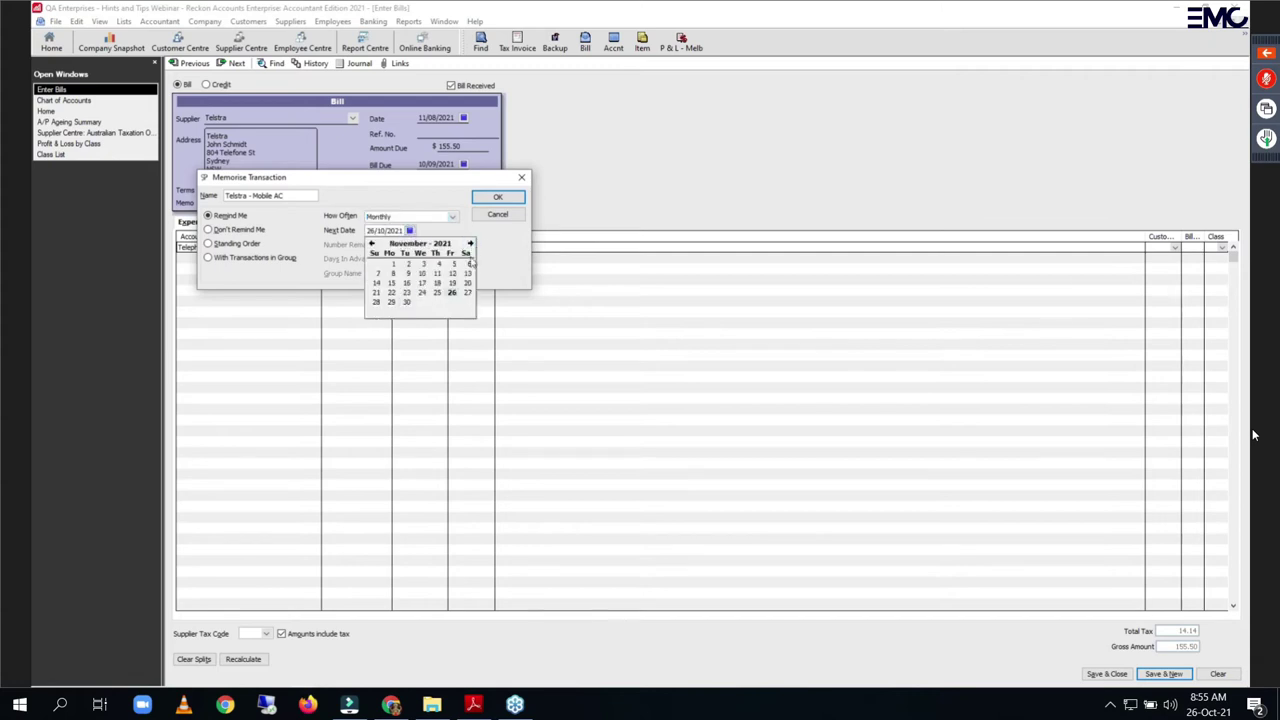
pyautogui.click(452, 293)
pyautogui.click(485, 203)
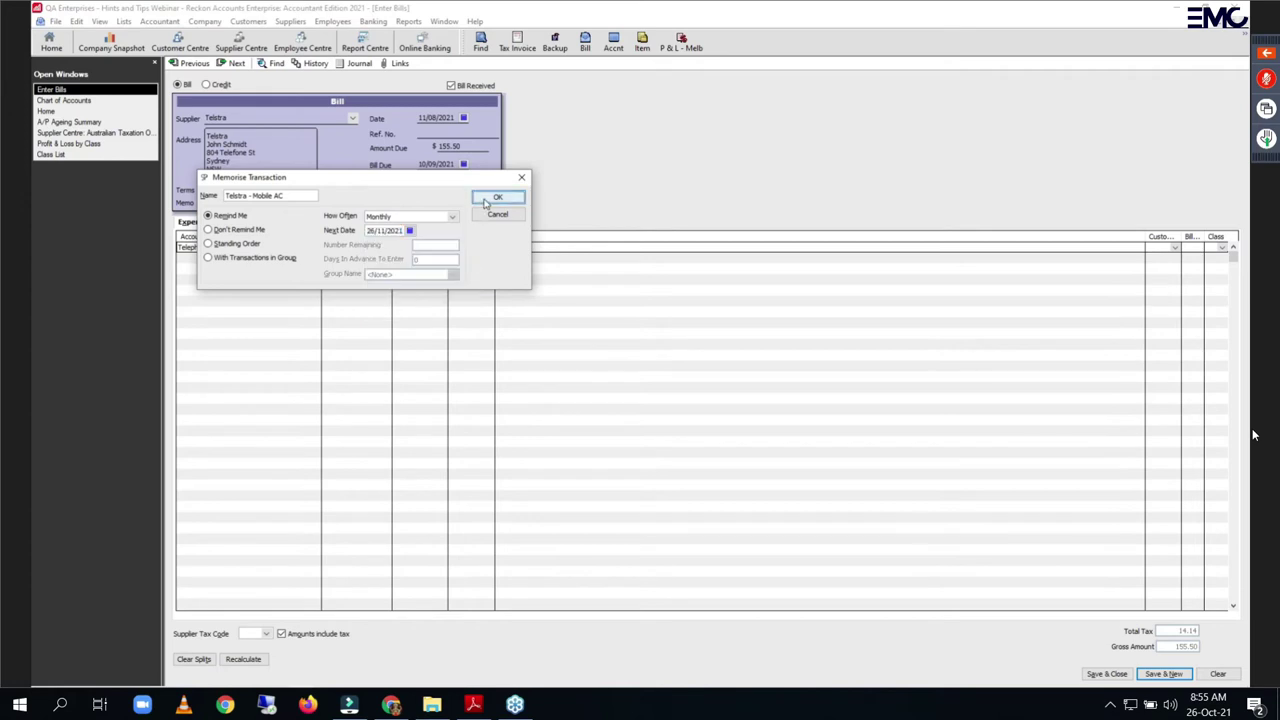
# Step: Set the bill's date to today, 26/10/2021, and enter 343223 as its reference number
pyautogui.press('t')
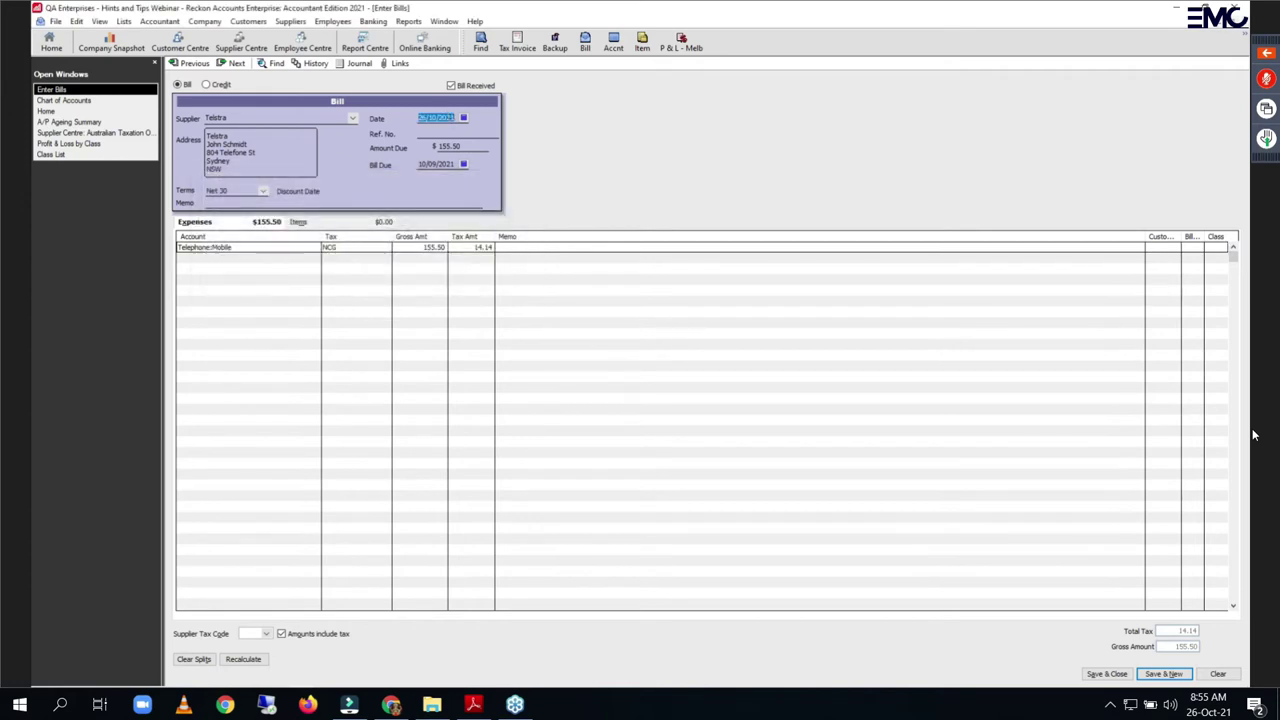
pyautogui.press('Tab')
pyautogui.write('343223')
pyautogui.rightClick(556, 148)
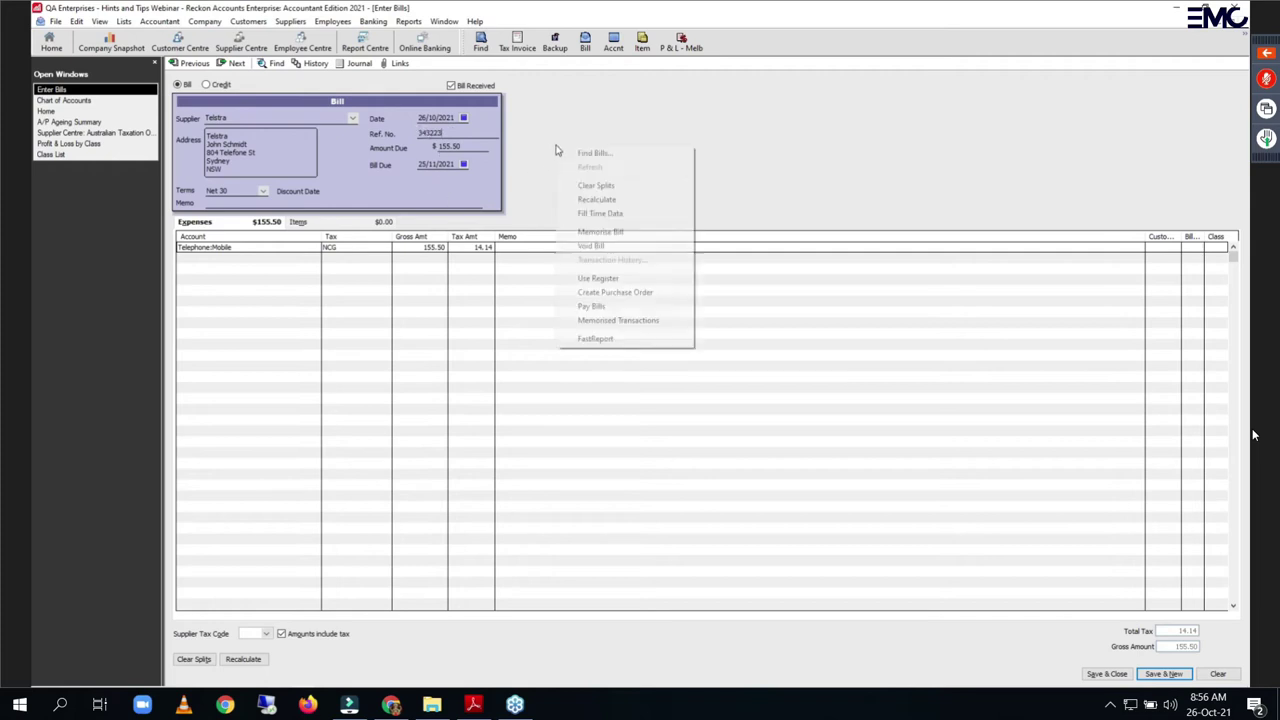
pyautogui.click(604, 232)
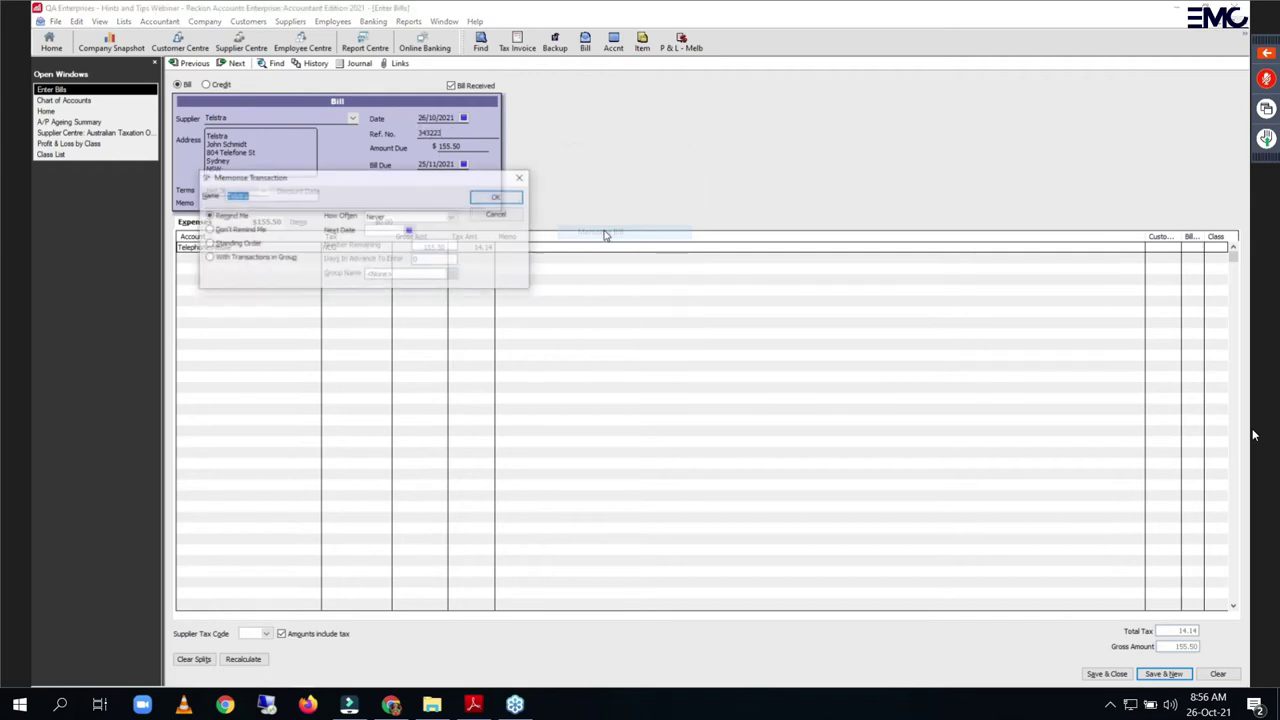
pyautogui.click(496, 216)
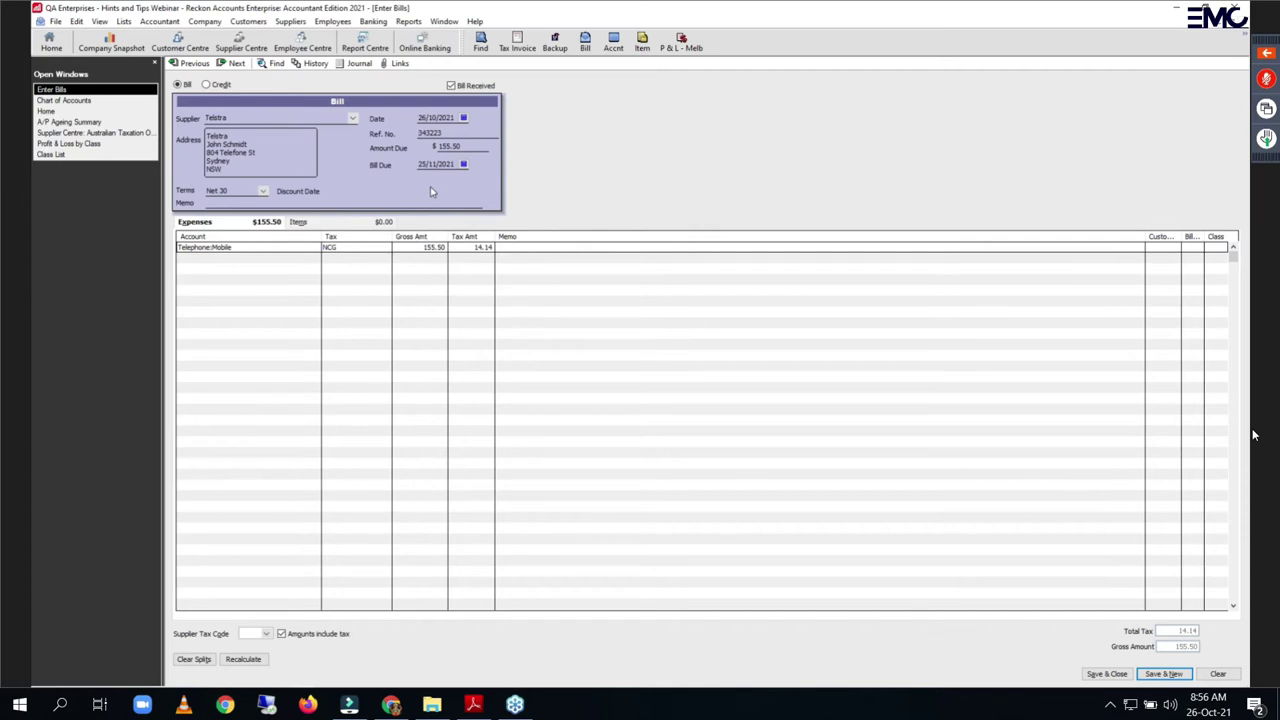
# Step: Save the Telstra bill and close it
pyautogui.click(1109, 674)
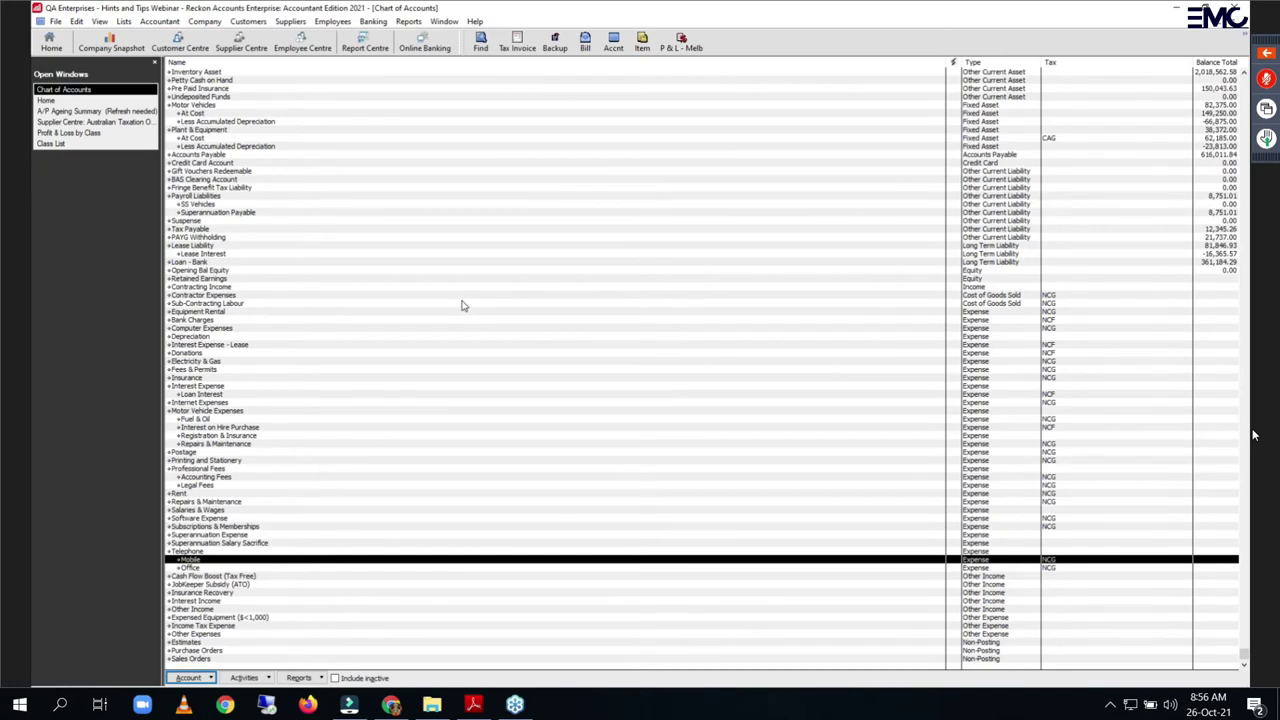
pyautogui.click(407, 21)
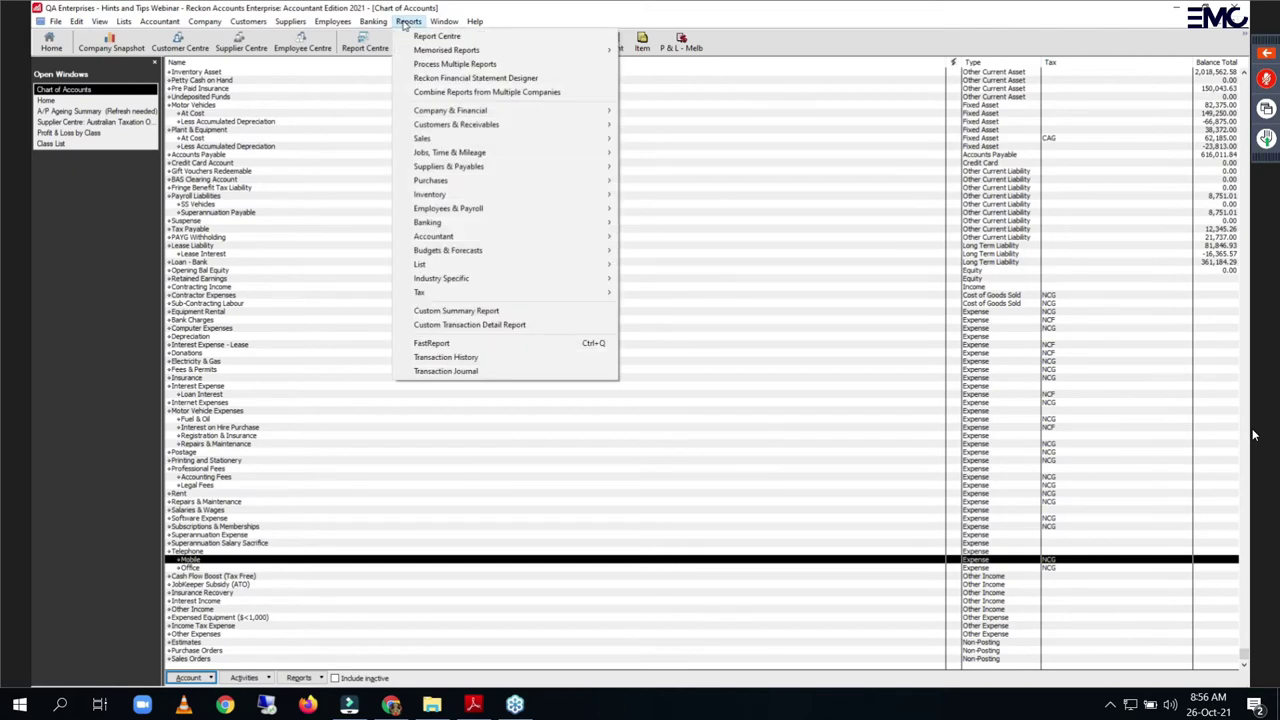
pyautogui.click(407, 21)
# Step: Open the Memorised Transaction List and sort it by next date with the latest date first
pyautogui.click(123, 21)
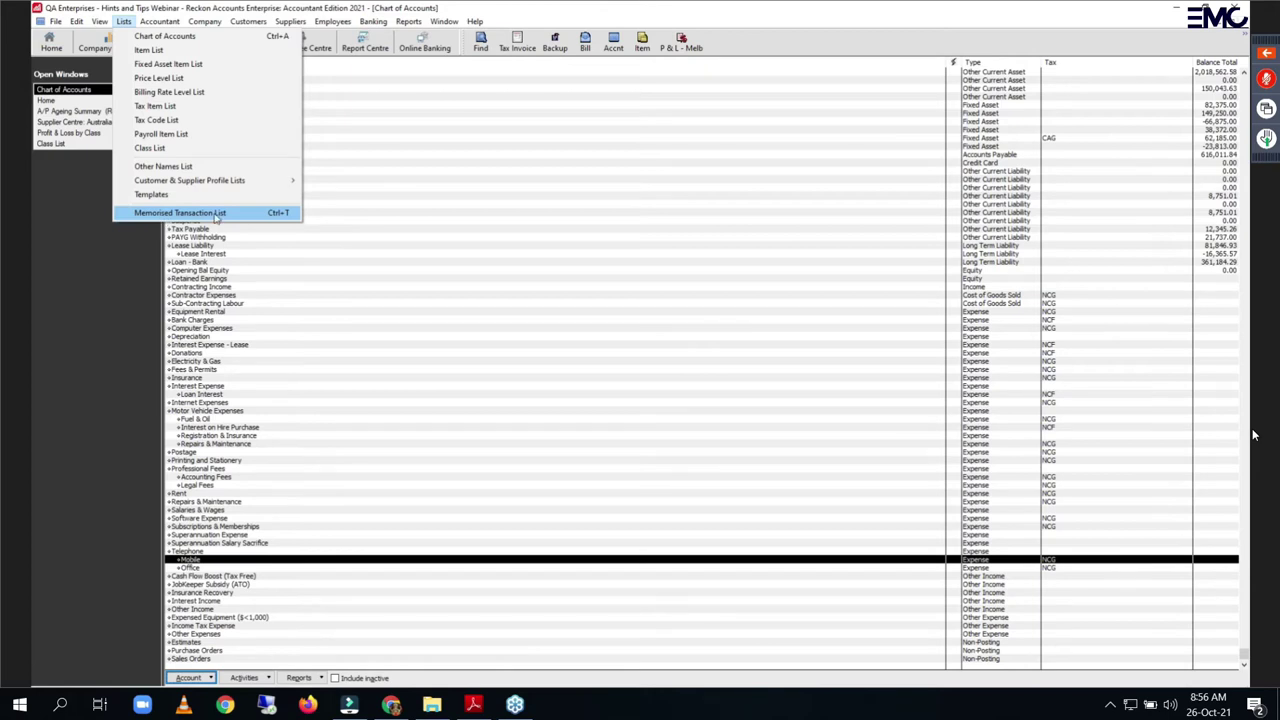
pyautogui.click(185, 213)
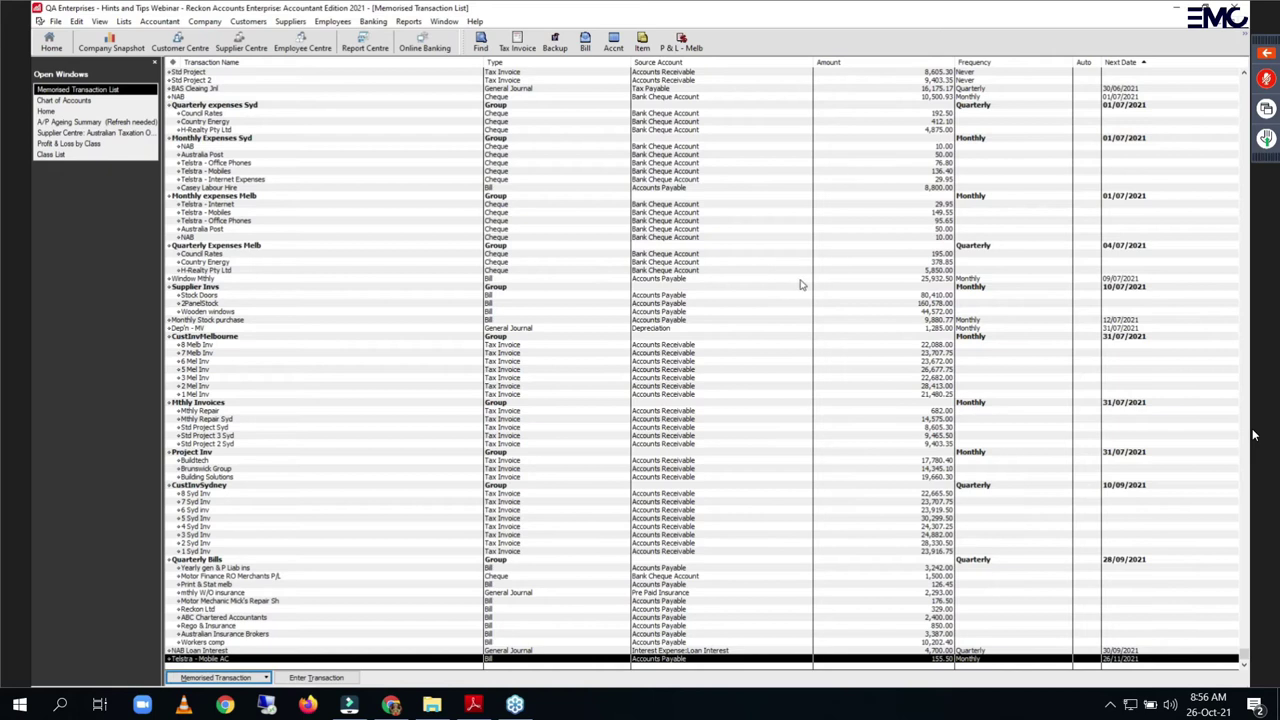
pyautogui.scroll(1, 798, 288)
pyautogui.scroll(-1, 798, 288)
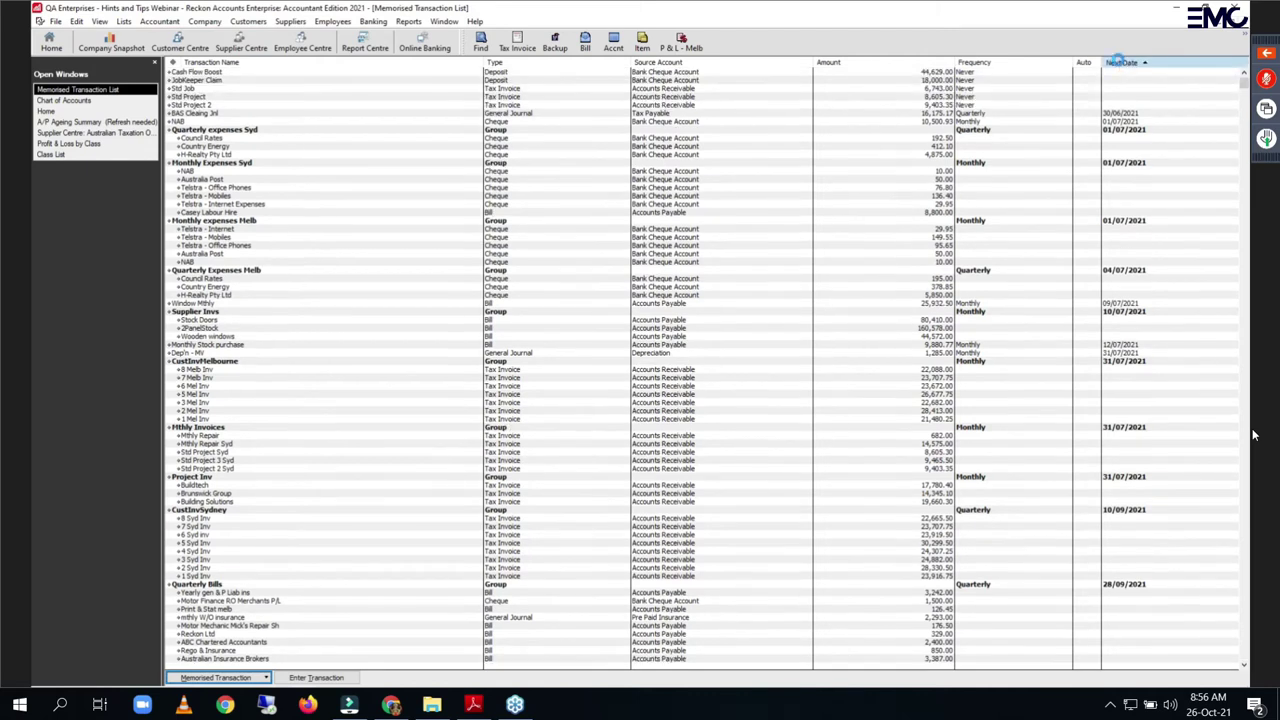
pyautogui.click(1122, 62)
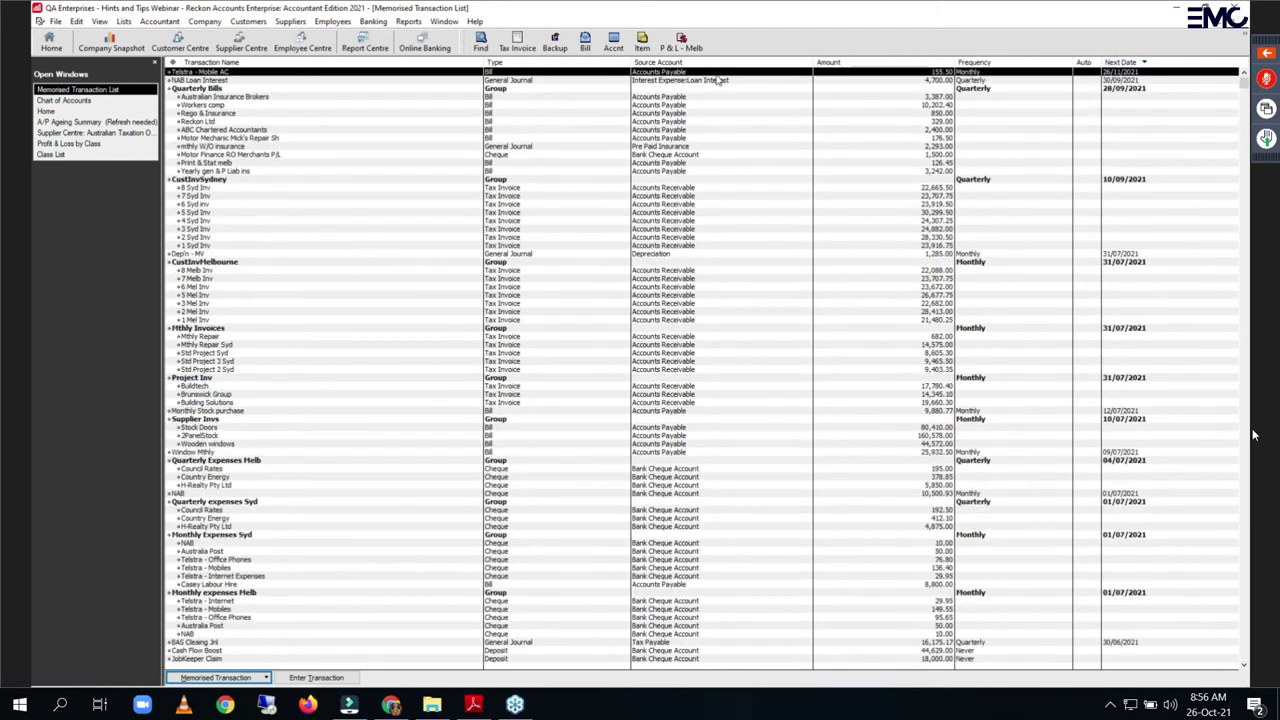
pyautogui.click(224, 81)
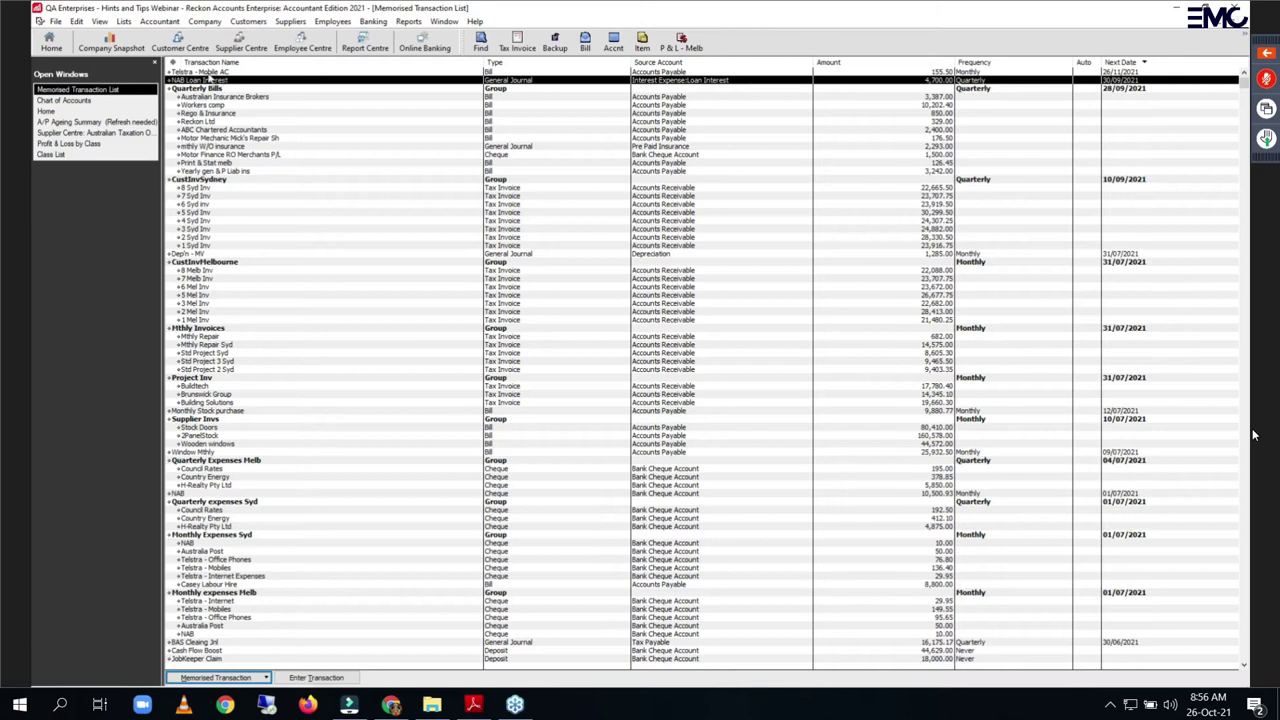
pyautogui.click(123, 21)
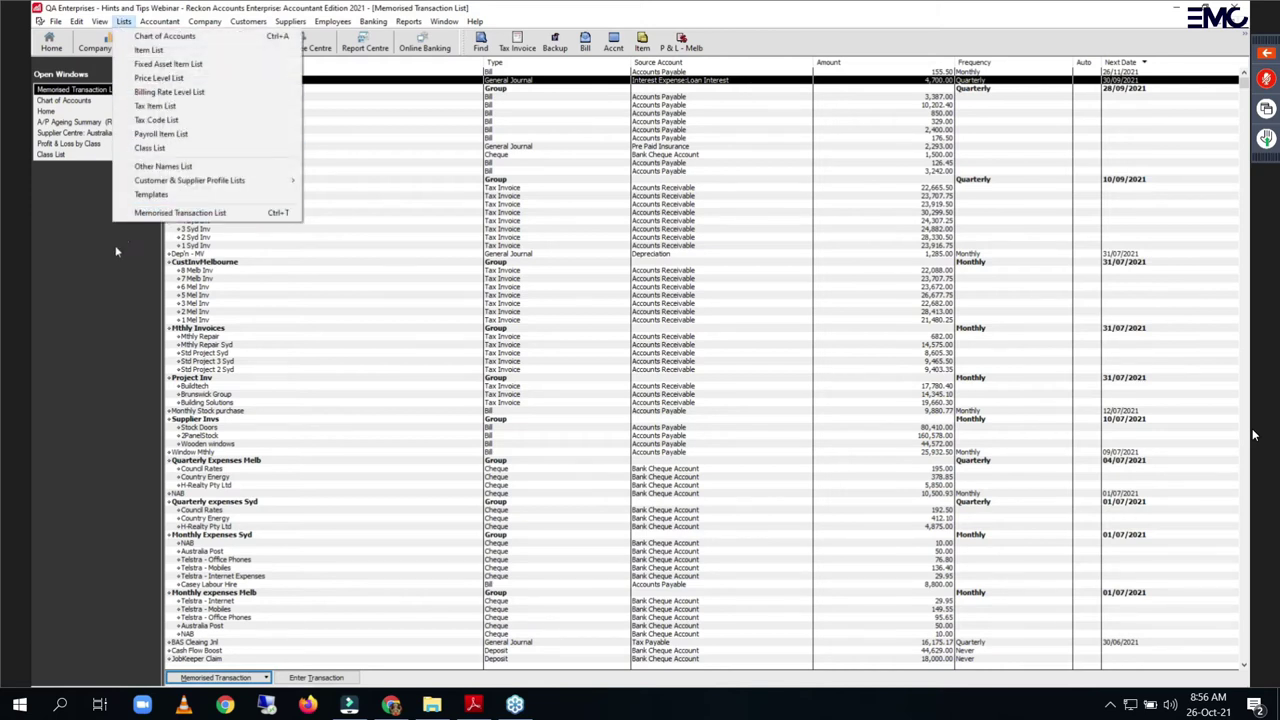
pyautogui.click(163, 214)
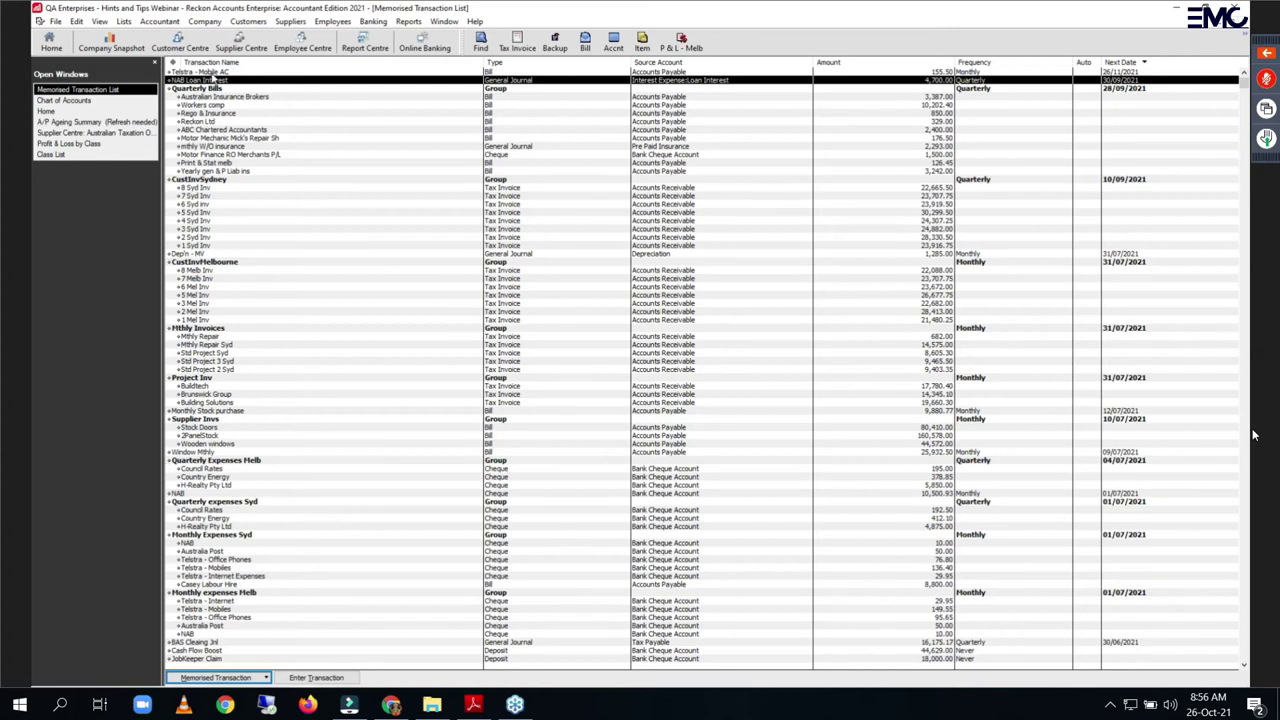
pyautogui.click(199, 73)
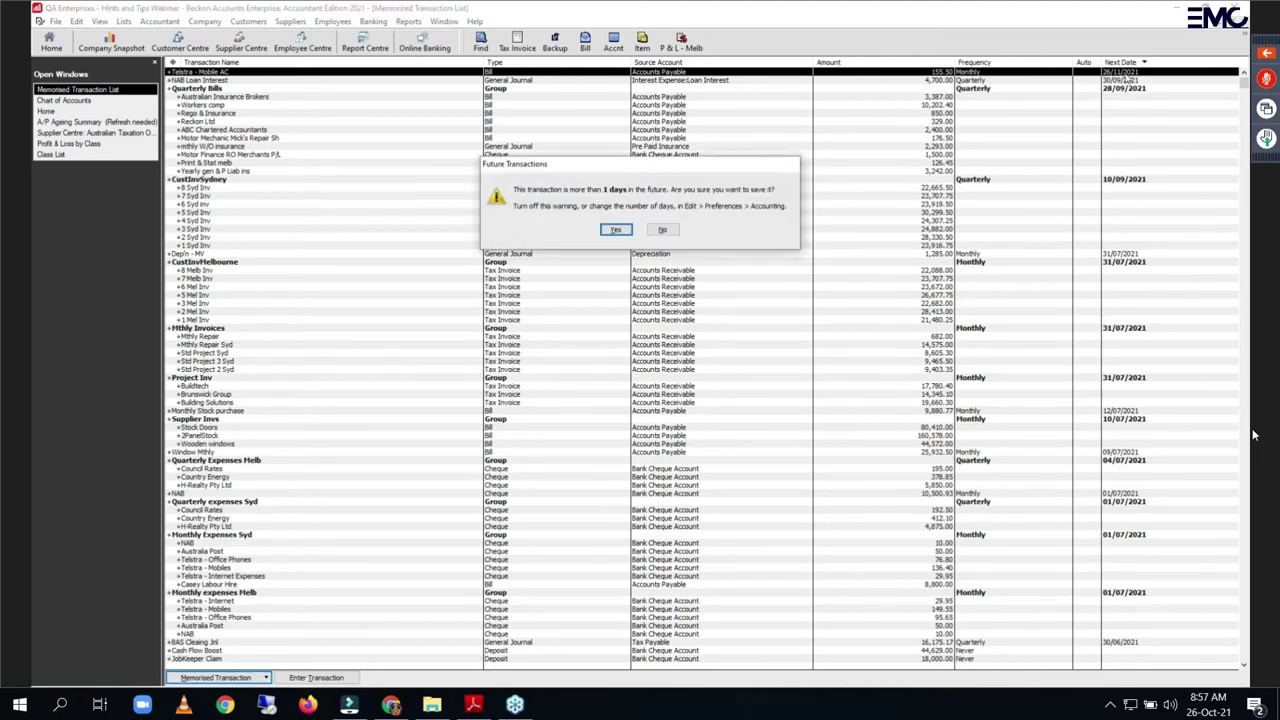
pyautogui.click(616, 230)
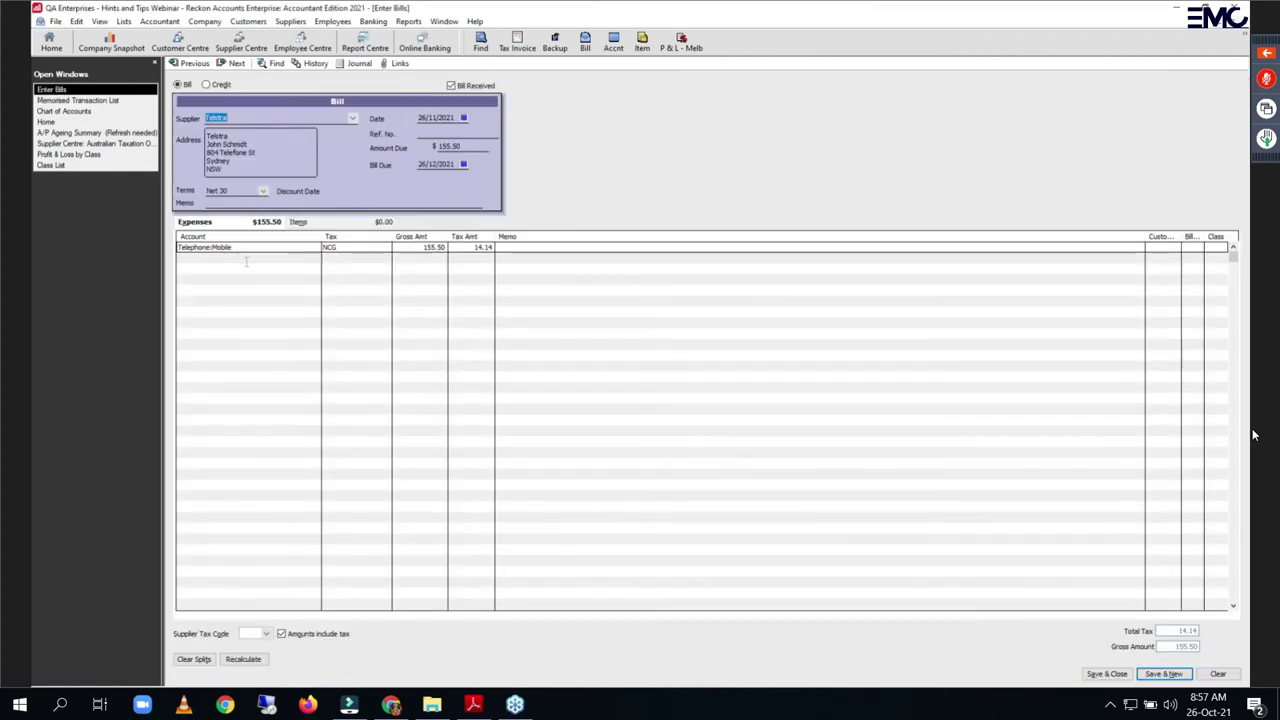
pyautogui.click(463, 133)
pyautogui.write('338978789')
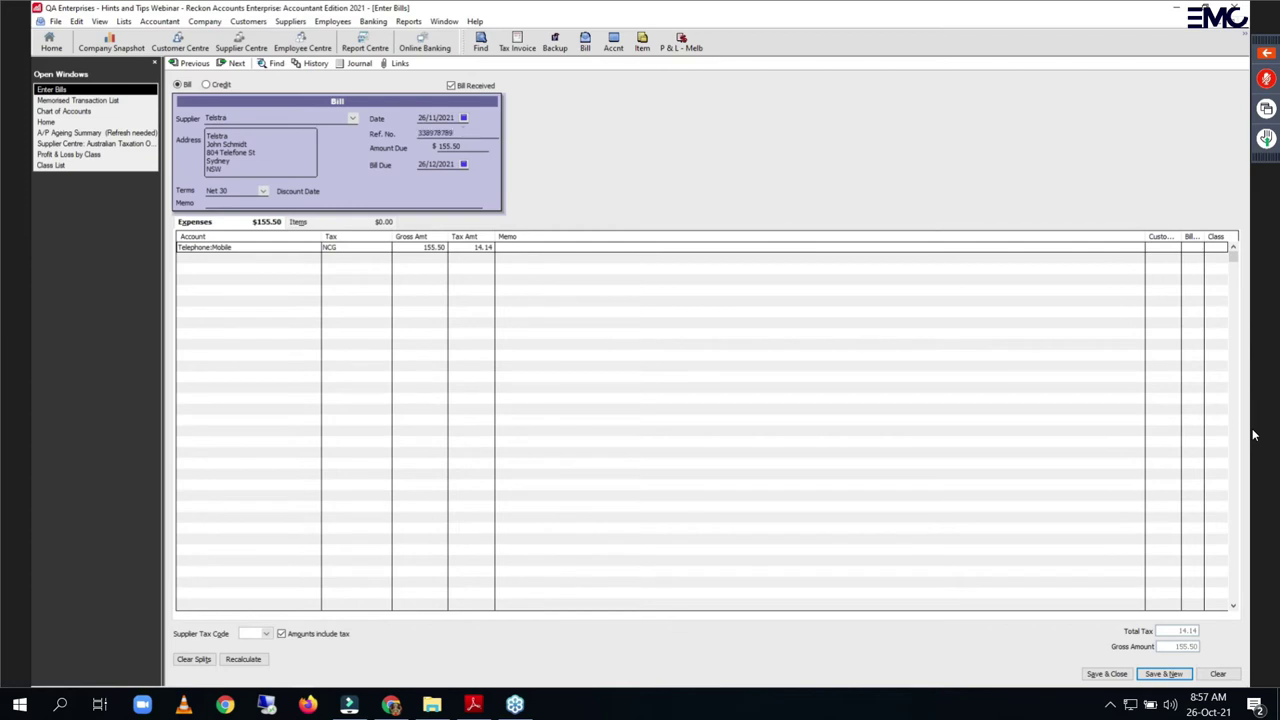
# Step: Set the Telstra bill's amount due to 450, then save and close it, accepting the future date
pyautogui.click(472, 148)
pyautogui.write('450')
pyautogui.press('Tab')
pyautogui.click(1107, 675)
pyautogui.click(617, 232)
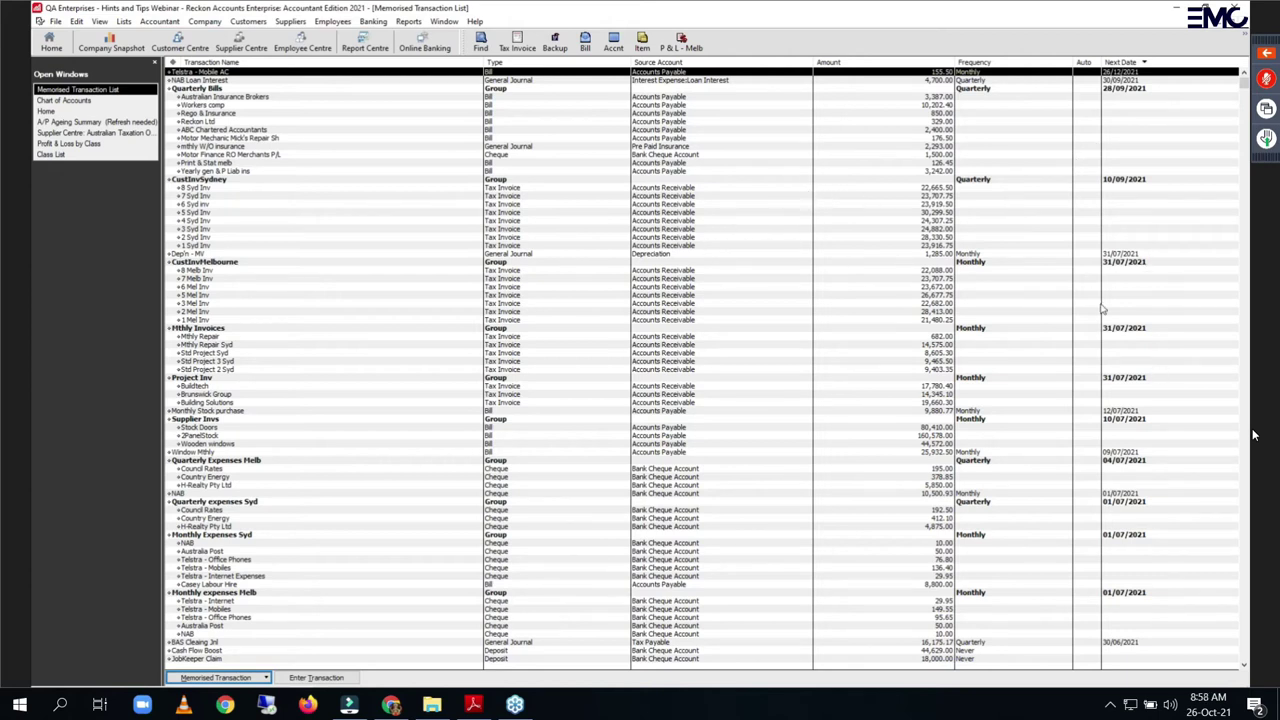
# Step: Start a funds transfer from the Bank Cheque Account in the Chart of Accounts
pyautogui.scroll(-1, 1100, 318)
pyautogui.scroll(1, 1095, 288)
pyautogui.click(374, 21)
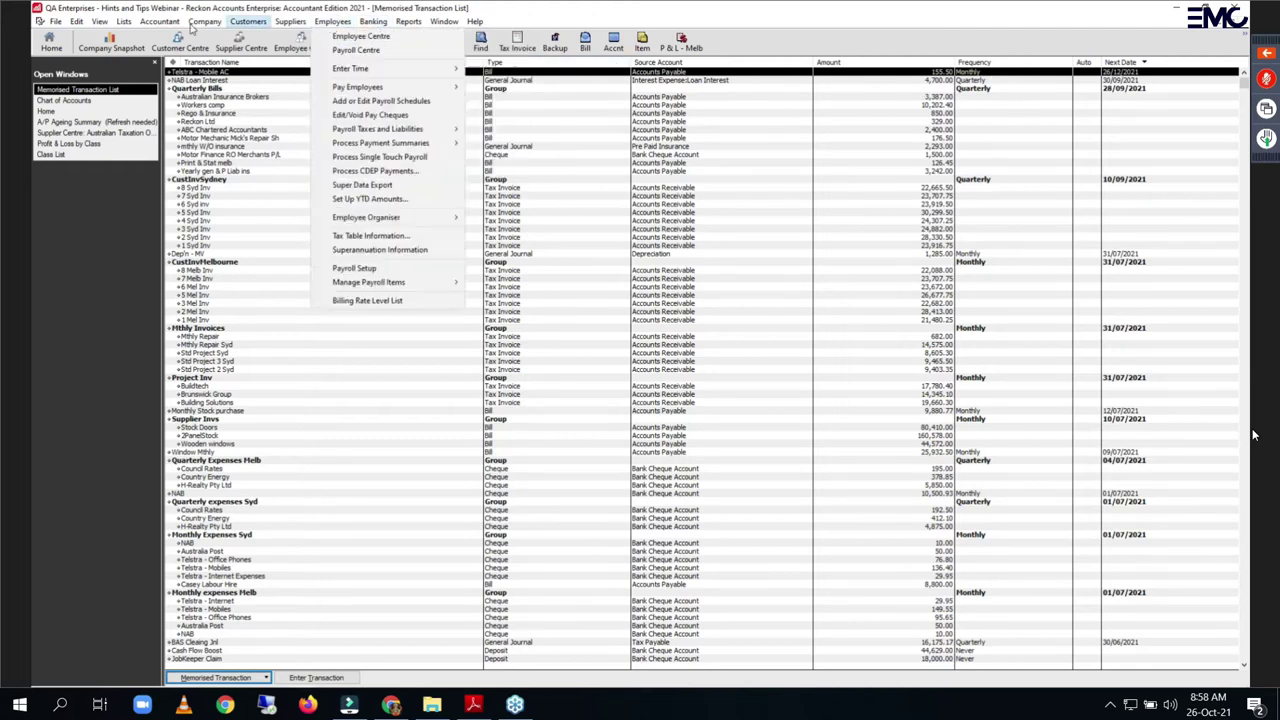
pyautogui.click(132, 37)
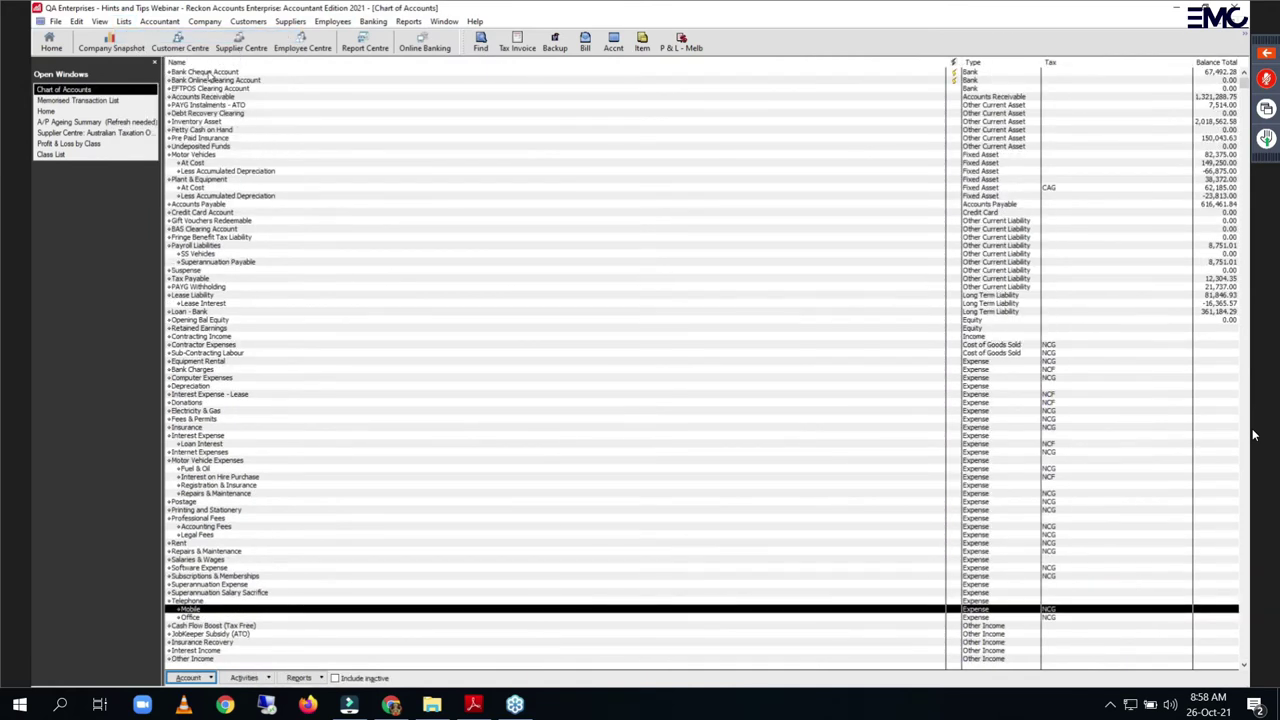
pyautogui.click(207, 73)
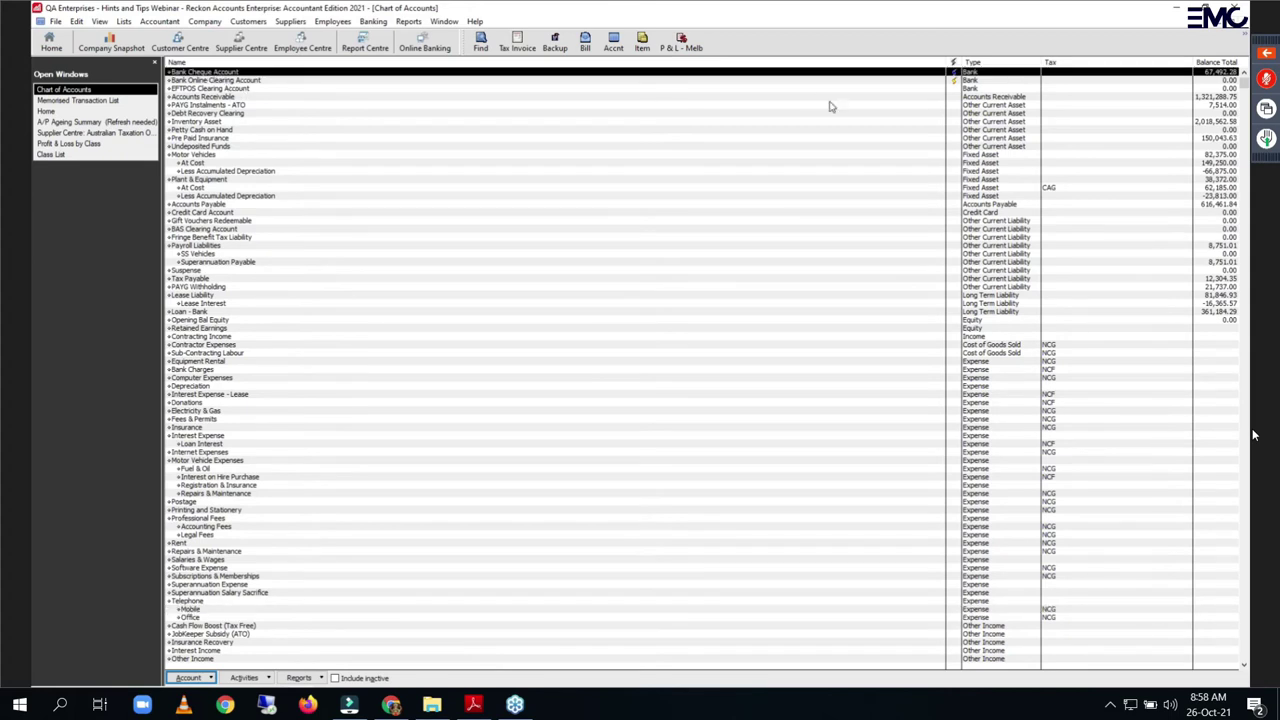
pyautogui.rightClick(202, 76)
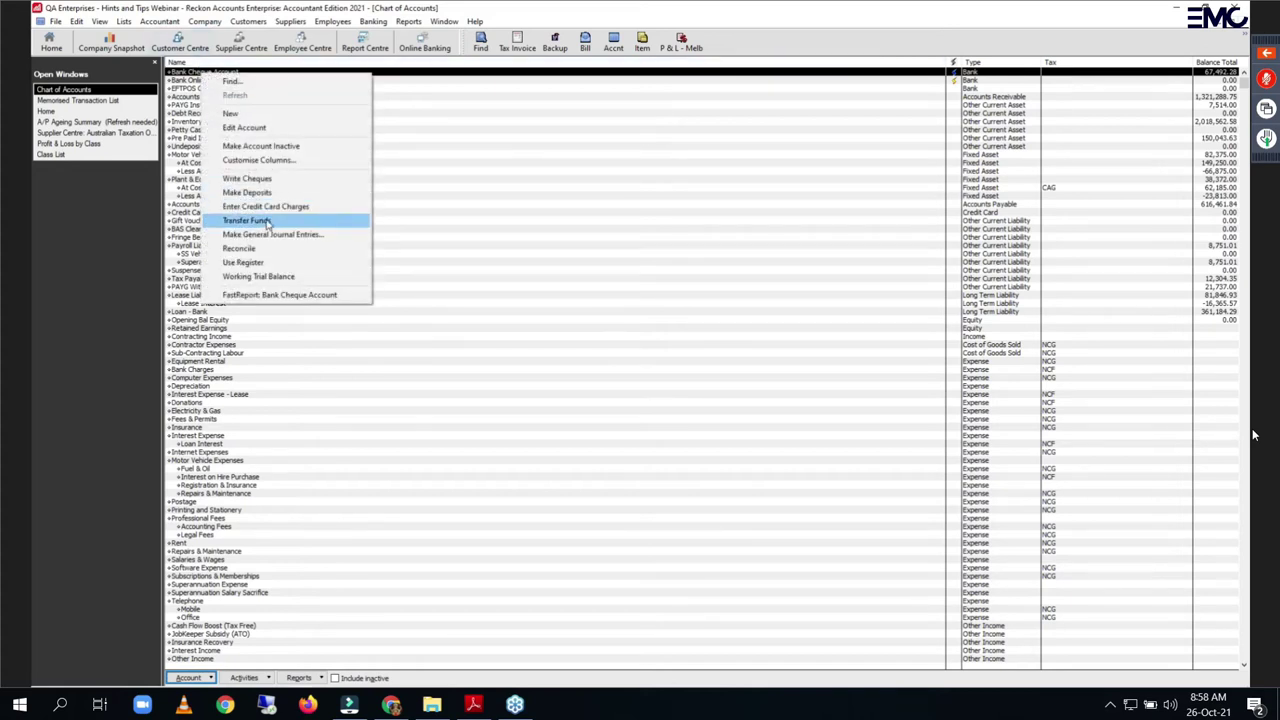
pyautogui.click(372, 22)
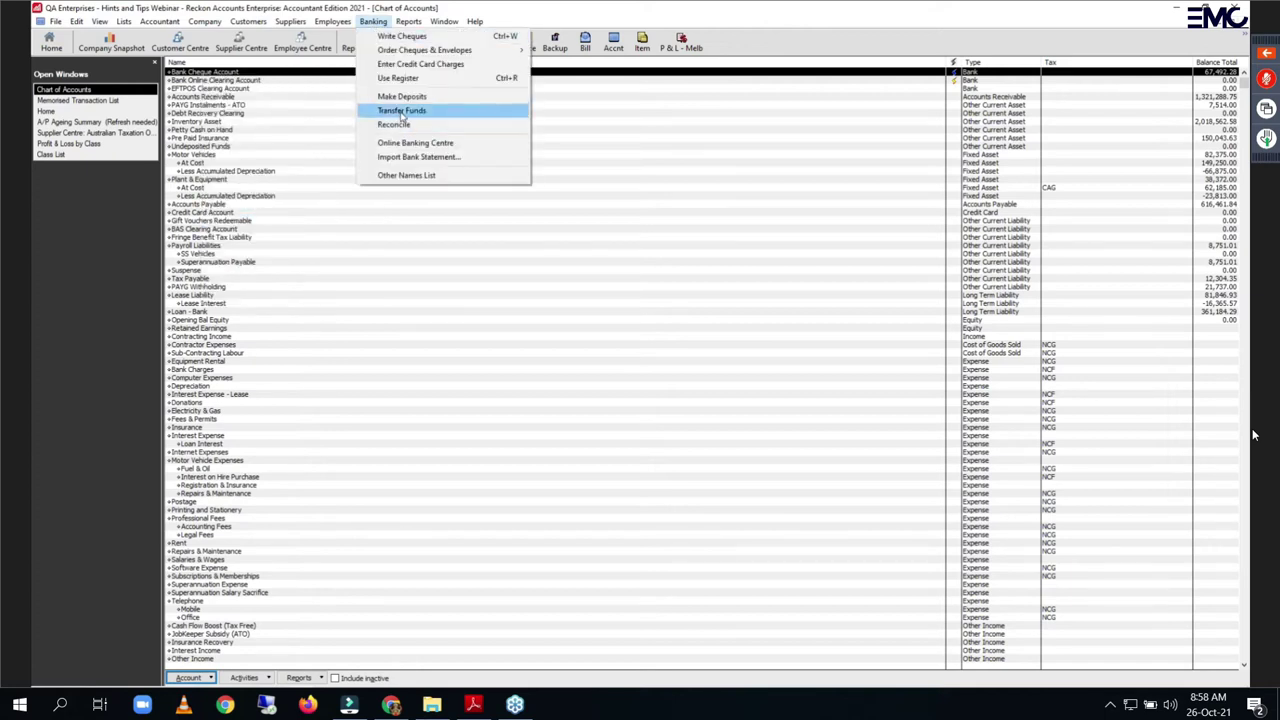
pyautogui.rightClick(222, 75)
pyautogui.click(256, 219)
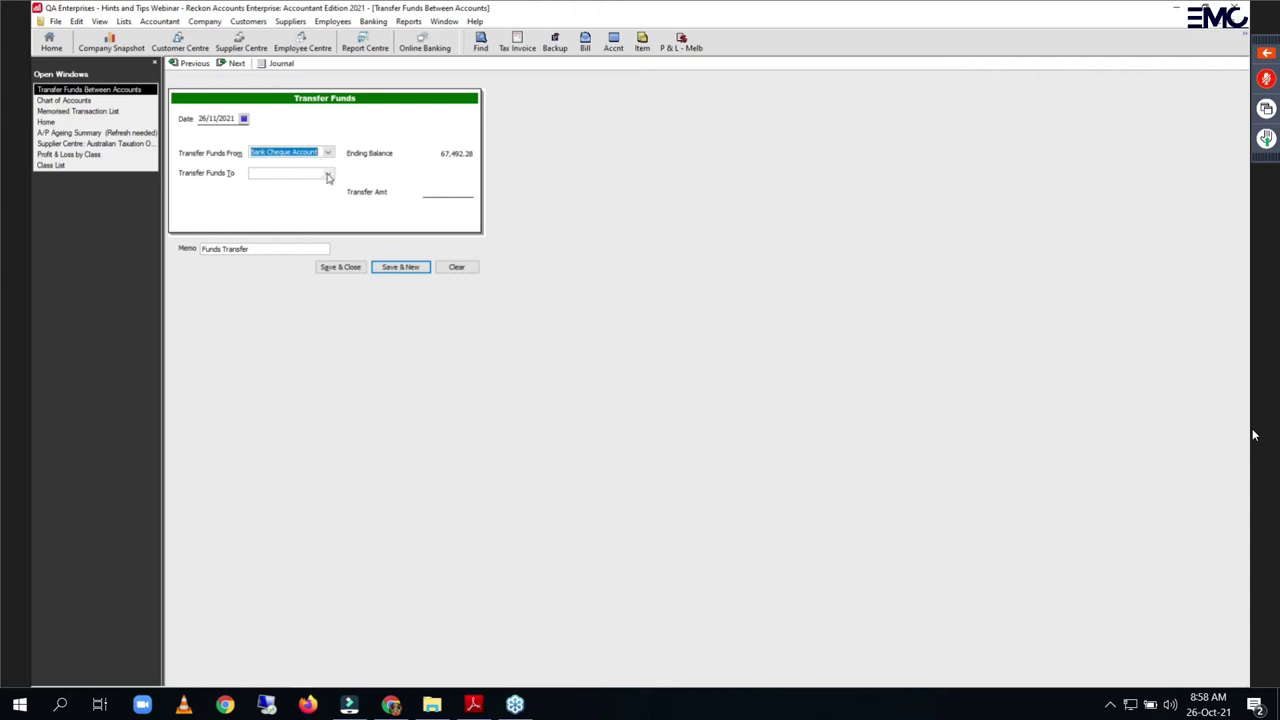
# Step: Date the transfer 26/10/2021, send 1,000 to the Bank Online Clearing Account, and save and close it
pyautogui.click(209, 118)
pyautogui.press(';')
pyautogui.click(328, 173)
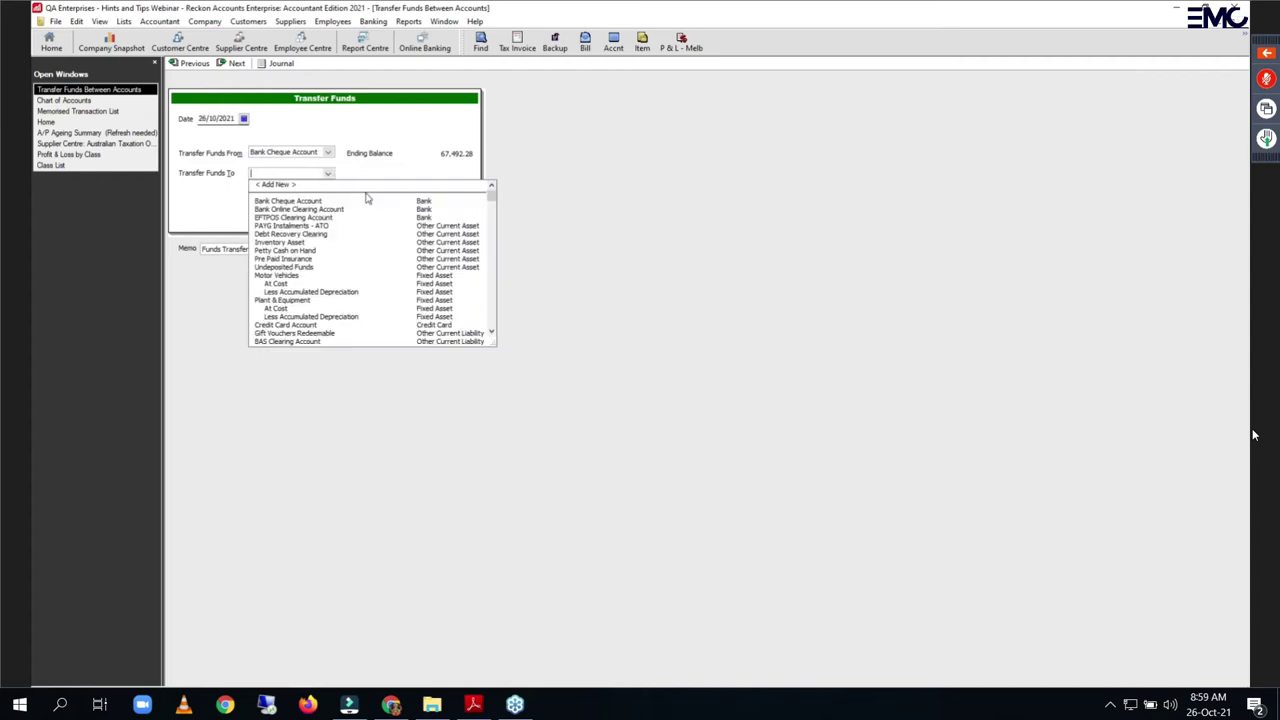
pyautogui.click(298, 210)
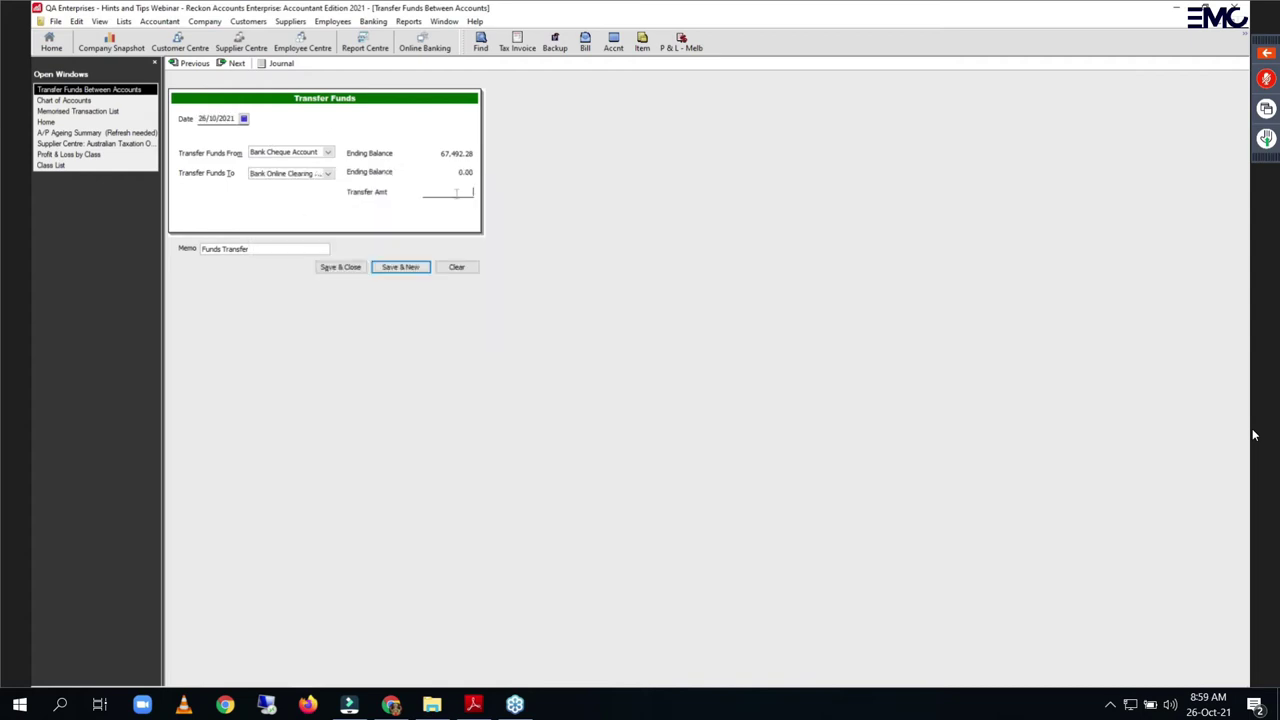
pyautogui.write('1,000')
pyautogui.press('Tab')
pyautogui.click(350, 269)
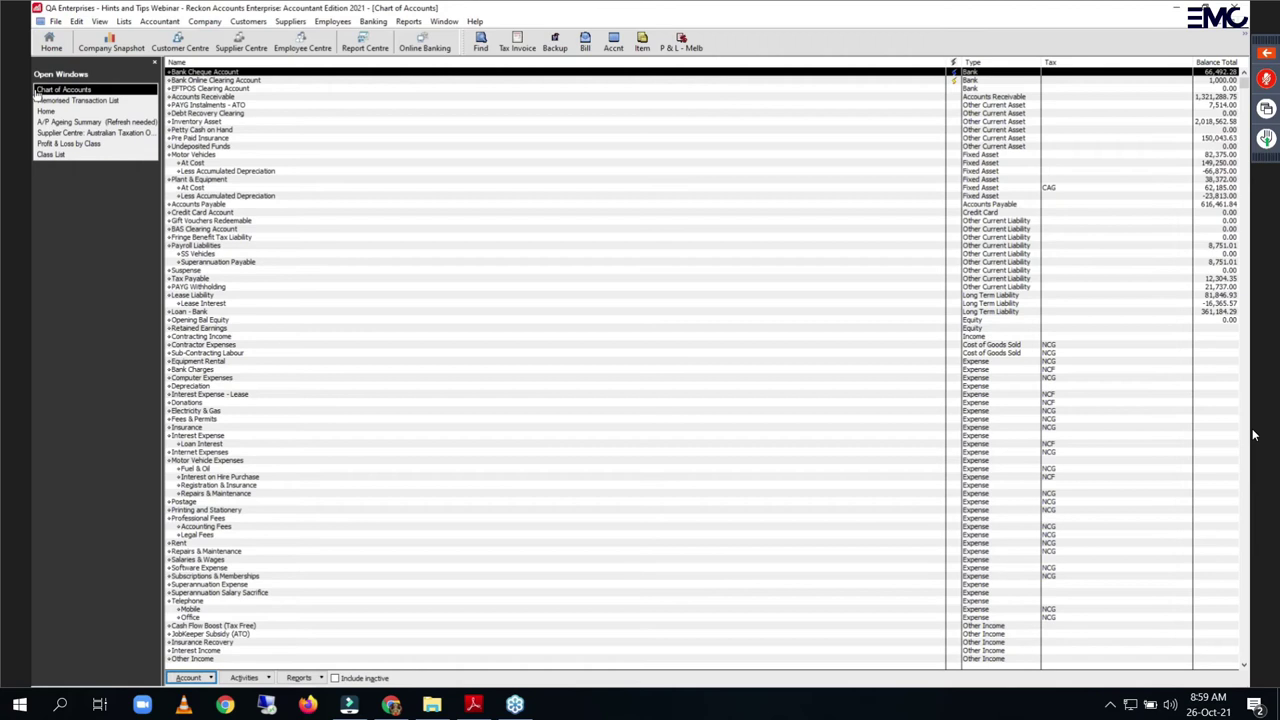
# Step: Look up the most recent tax invoice of AMSTRAD Builders in the Customer Centre
pyautogui.click(50, 42)
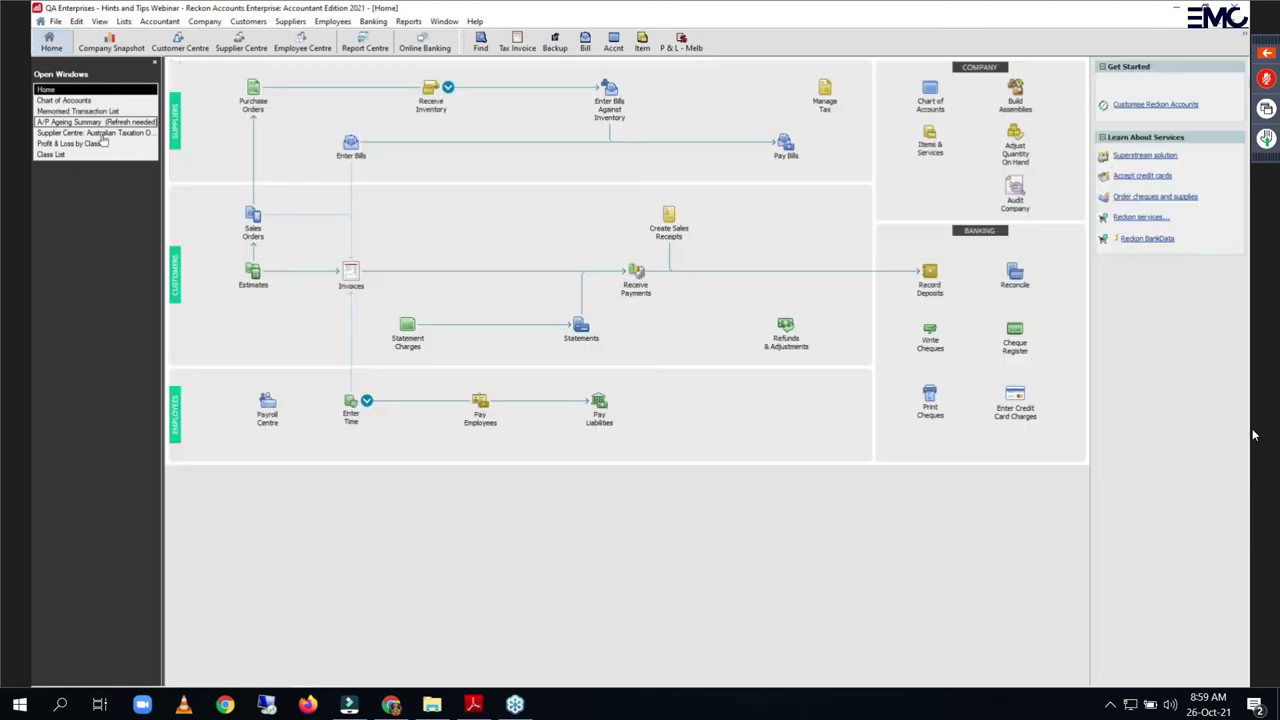
pyautogui.click(636, 276)
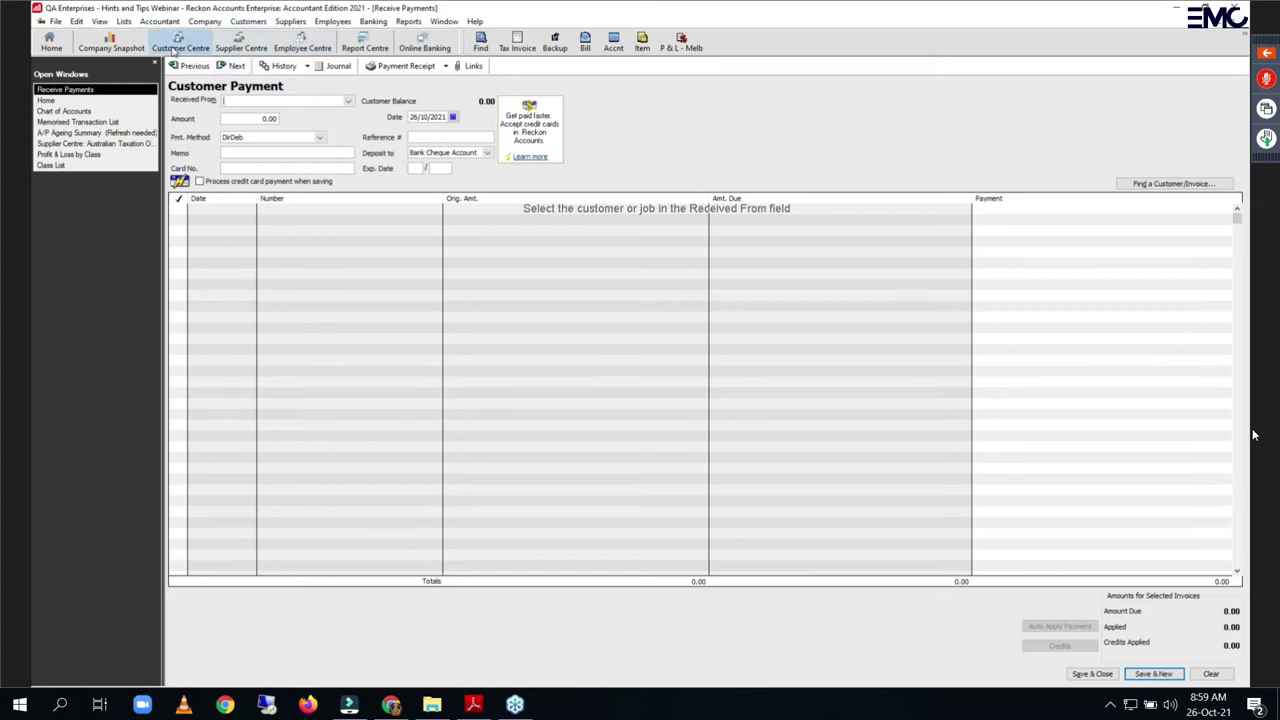
pyautogui.click(176, 50)
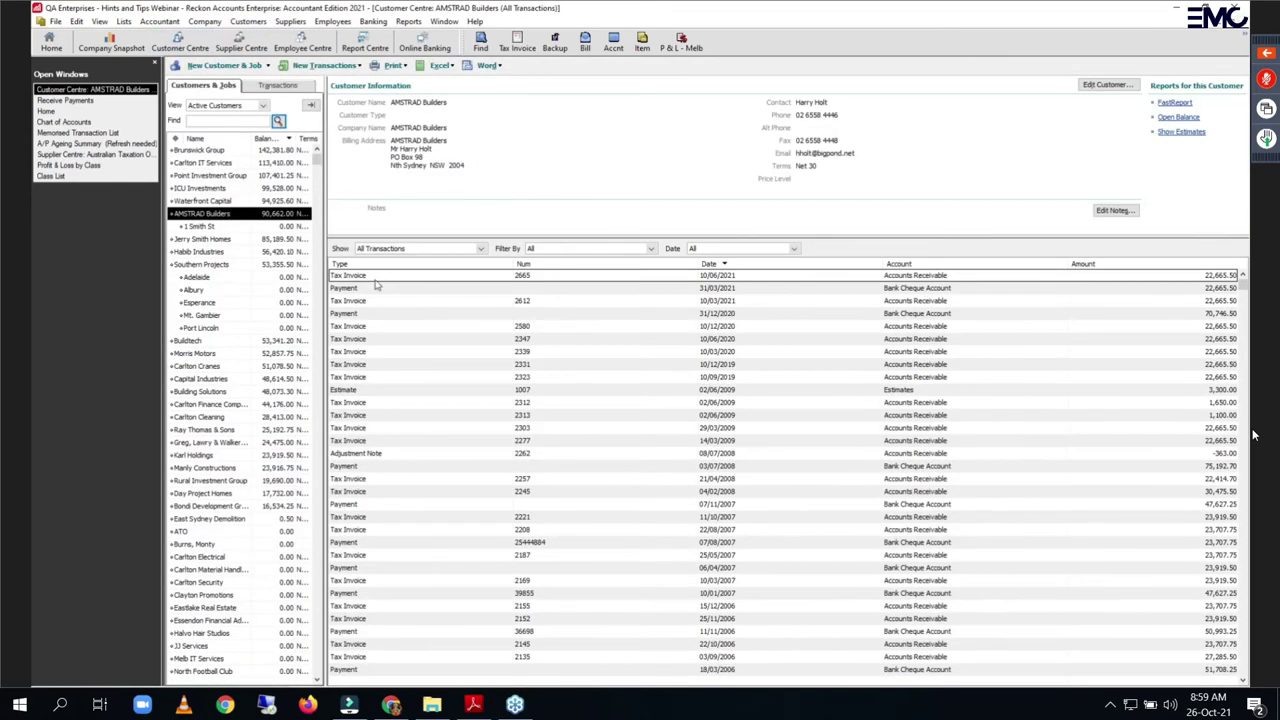
pyautogui.click(367, 279)
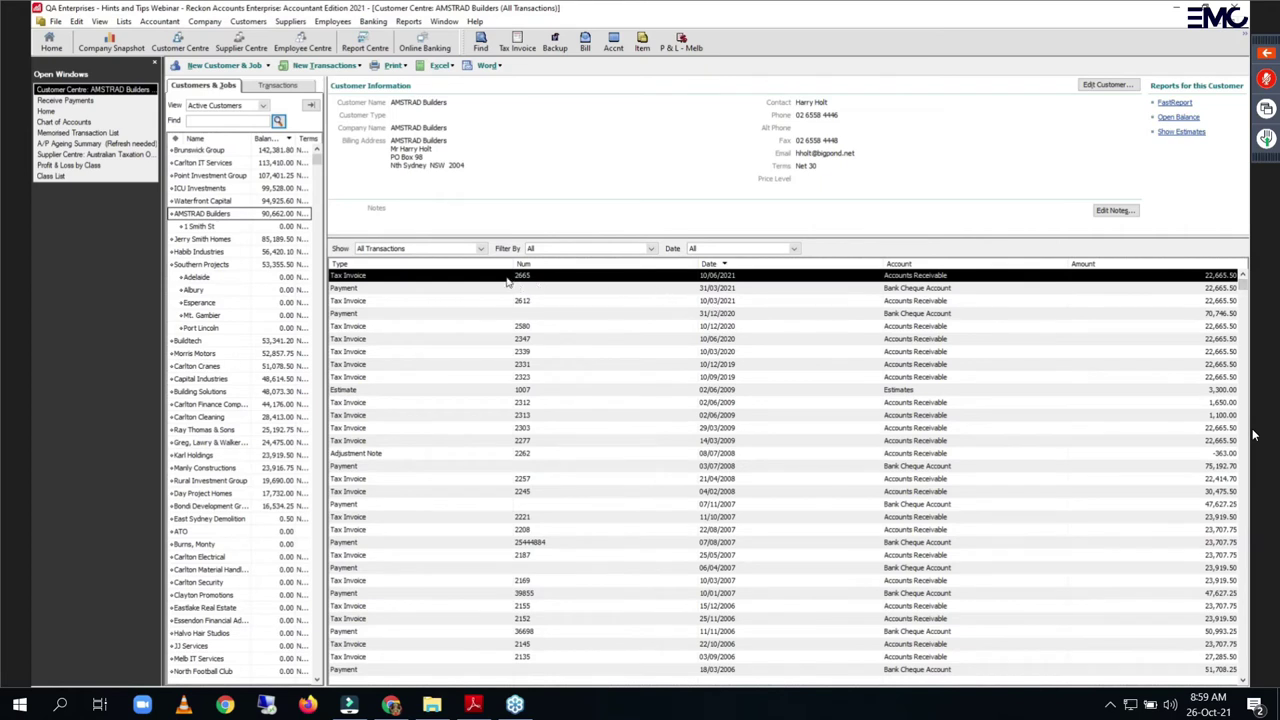
pyautogui.rightClick(205, 214)
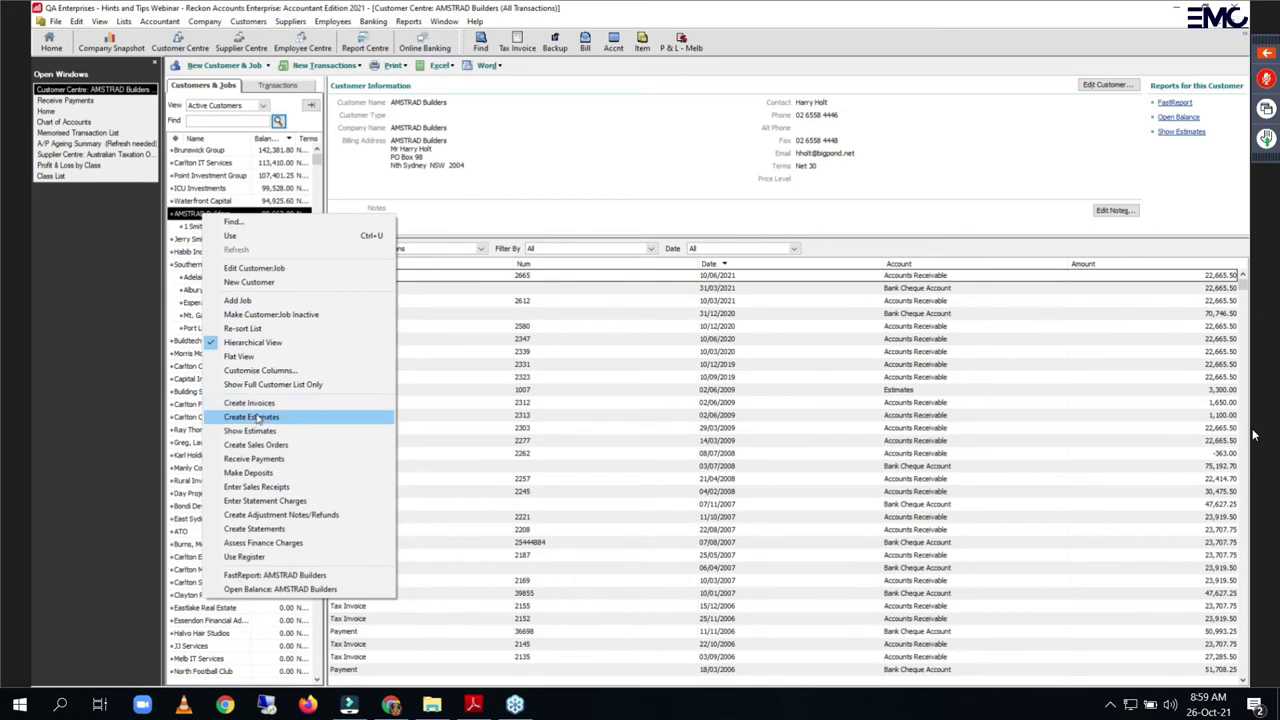
pyautogui.click(254, 459)
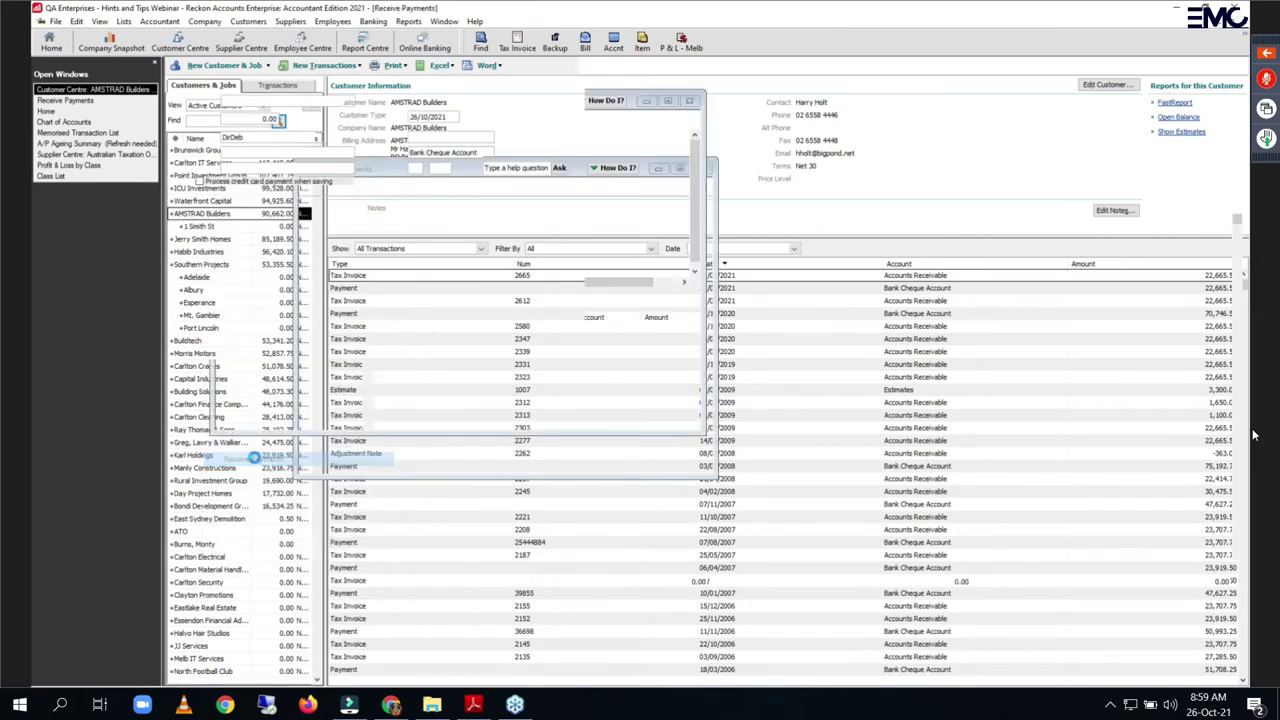
pyautogui.click(1147, 185)
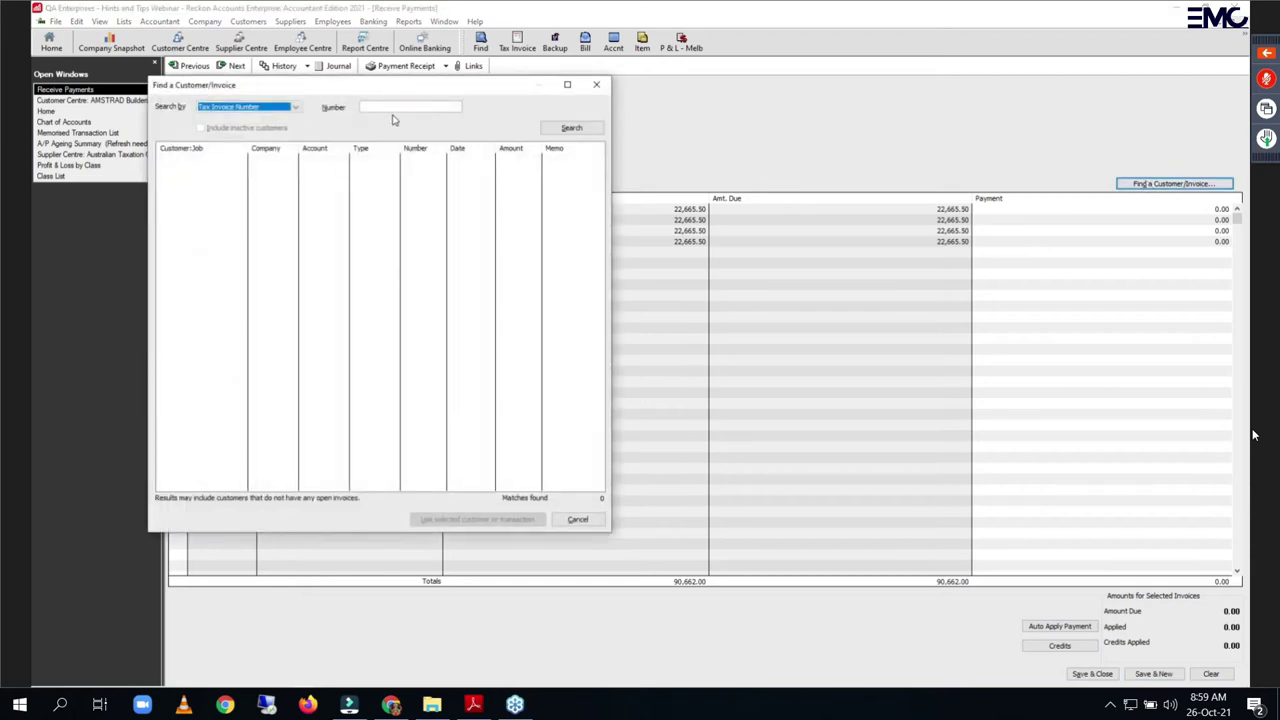
pyautogui.click(580, 521)
pyautogui.press('Escape')
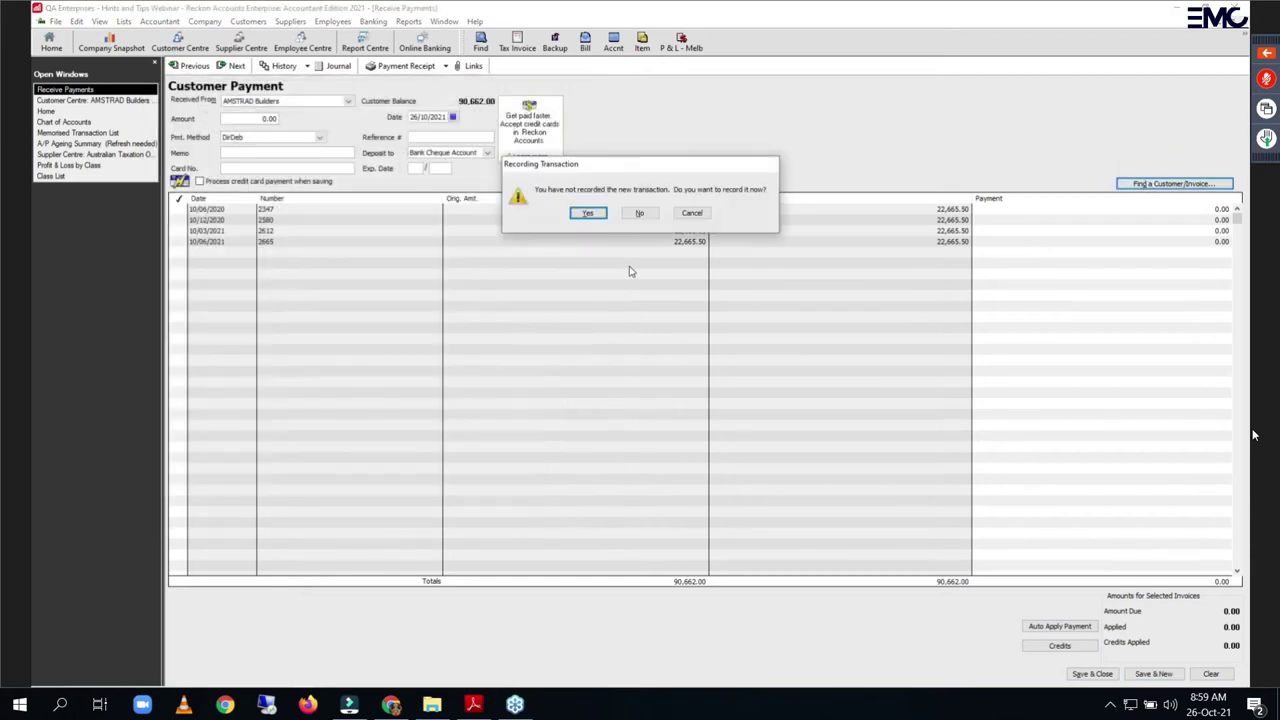
pyautogui.click(632, 215)
pyautogui.press('Escape')
# Step: Record a customer payment by finding tax invoice number 2665 and using that transaction, then save and close it
pyautogui.click(622, 297)
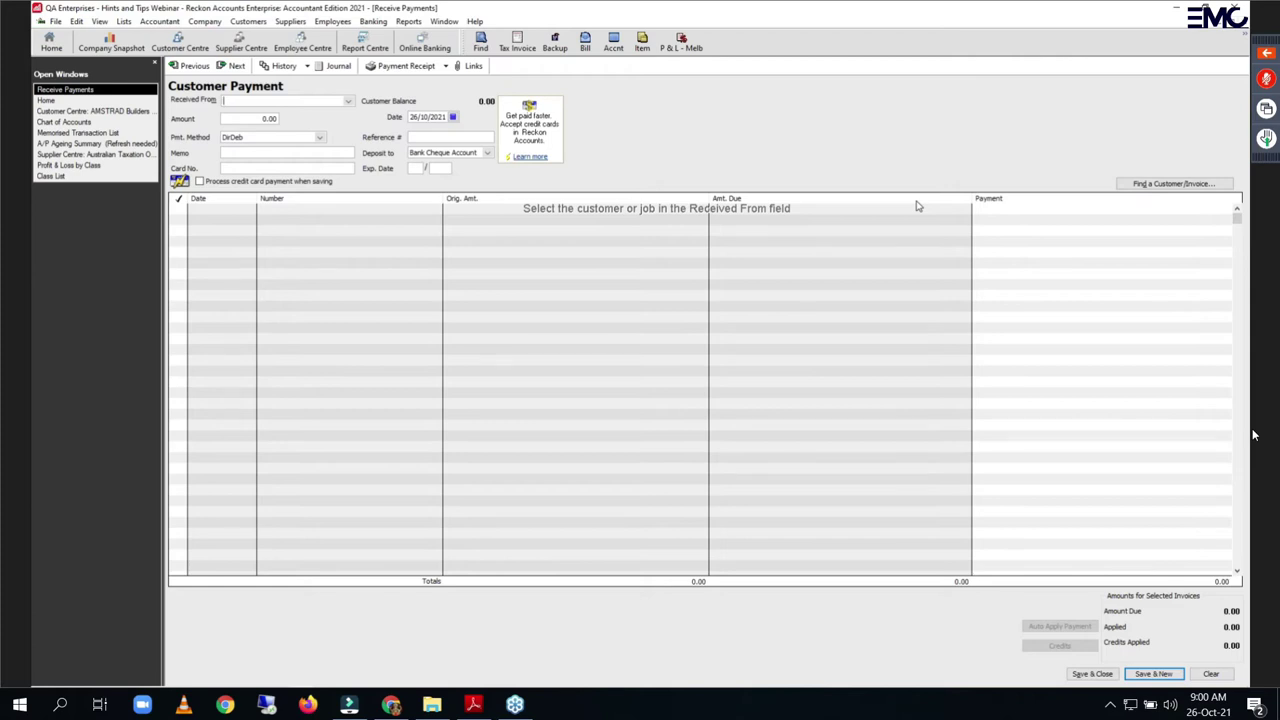
pyautogui.click(1170, 183)
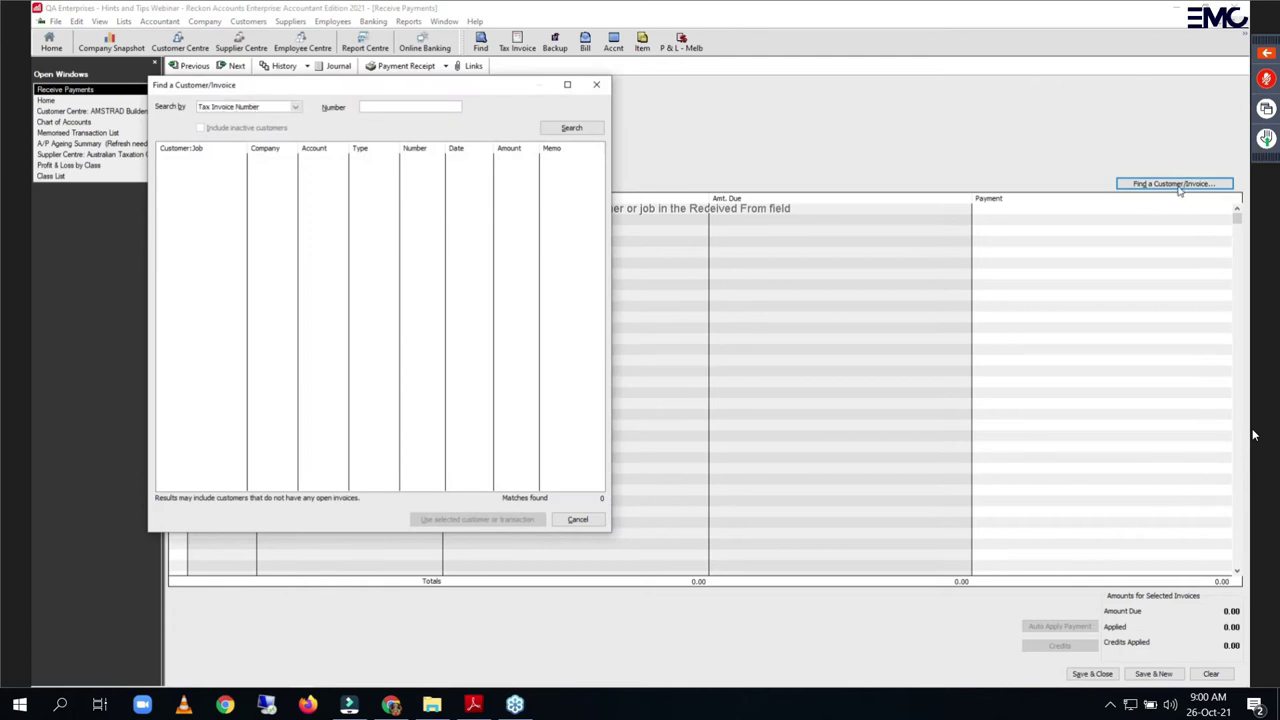
pyautogui.write('2665')
pyautogui.click(567, 131)
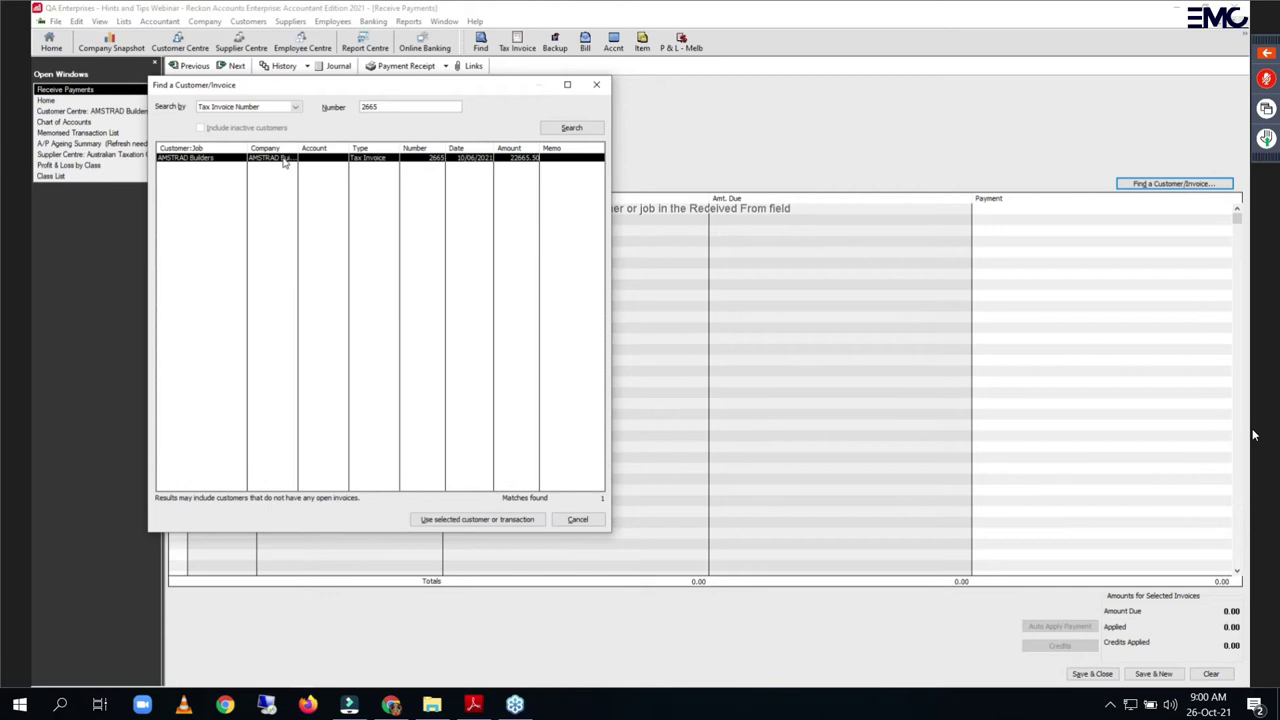
pyautogui.click(450, 519)
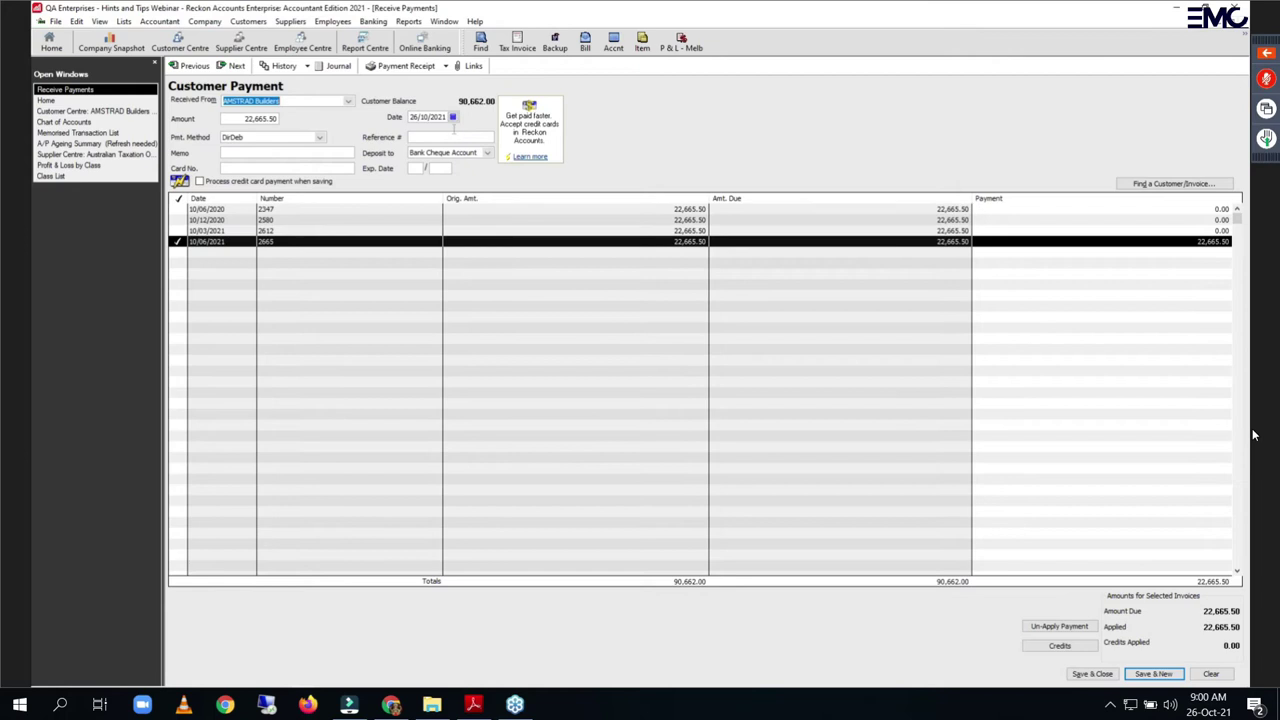
pyautogui.click(1095, 675)
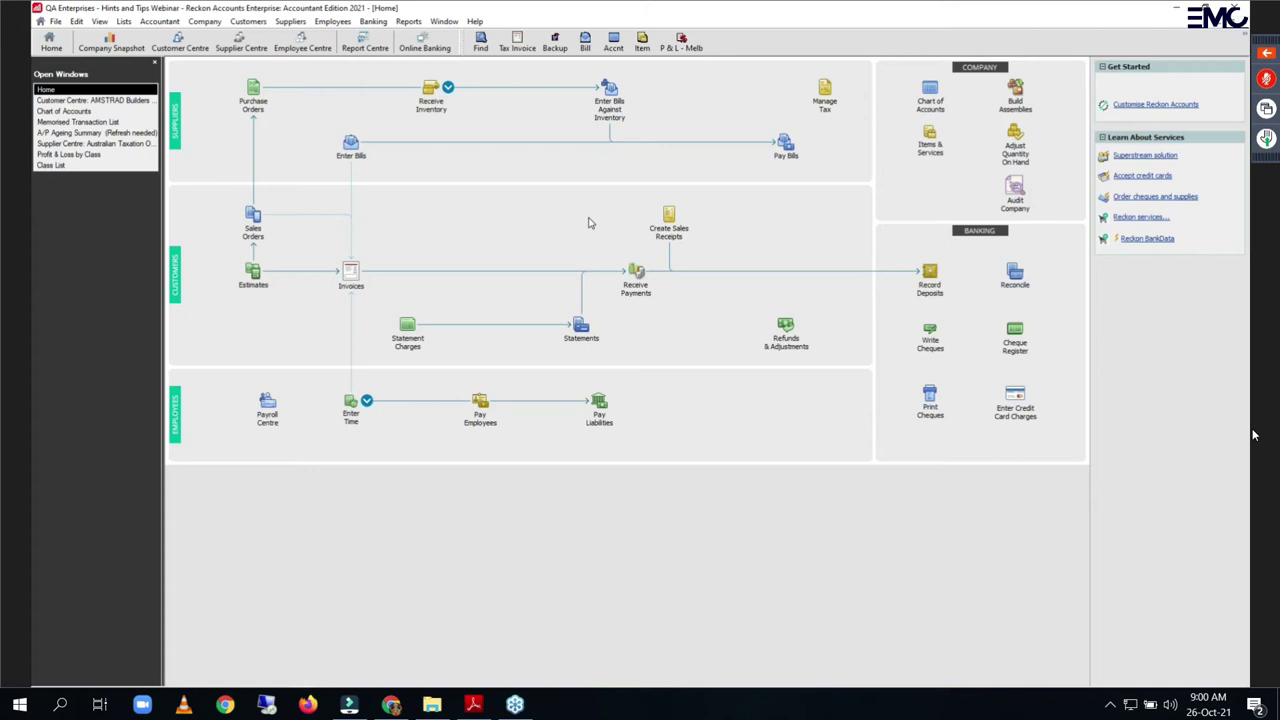
# Step: Open the Terms List among the customer and supplier profile lists
pyautogui.click(76, 21)
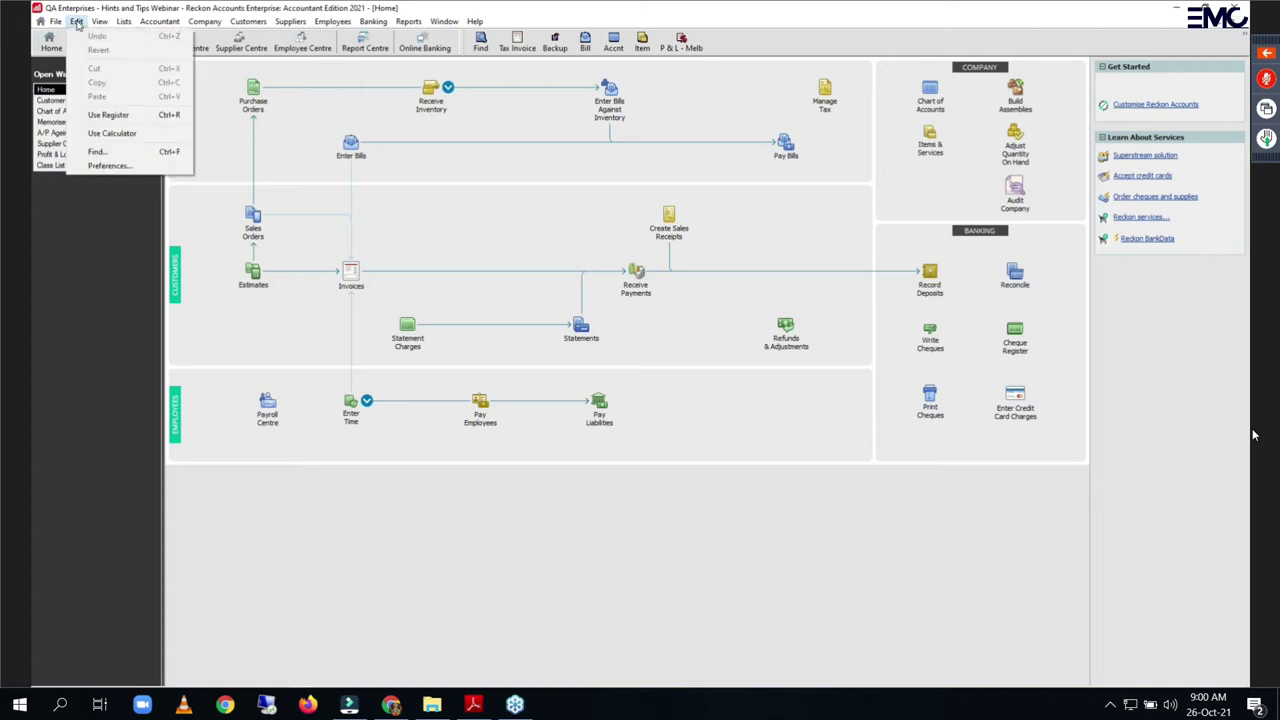
pyautogui.moveTo(122, 23)
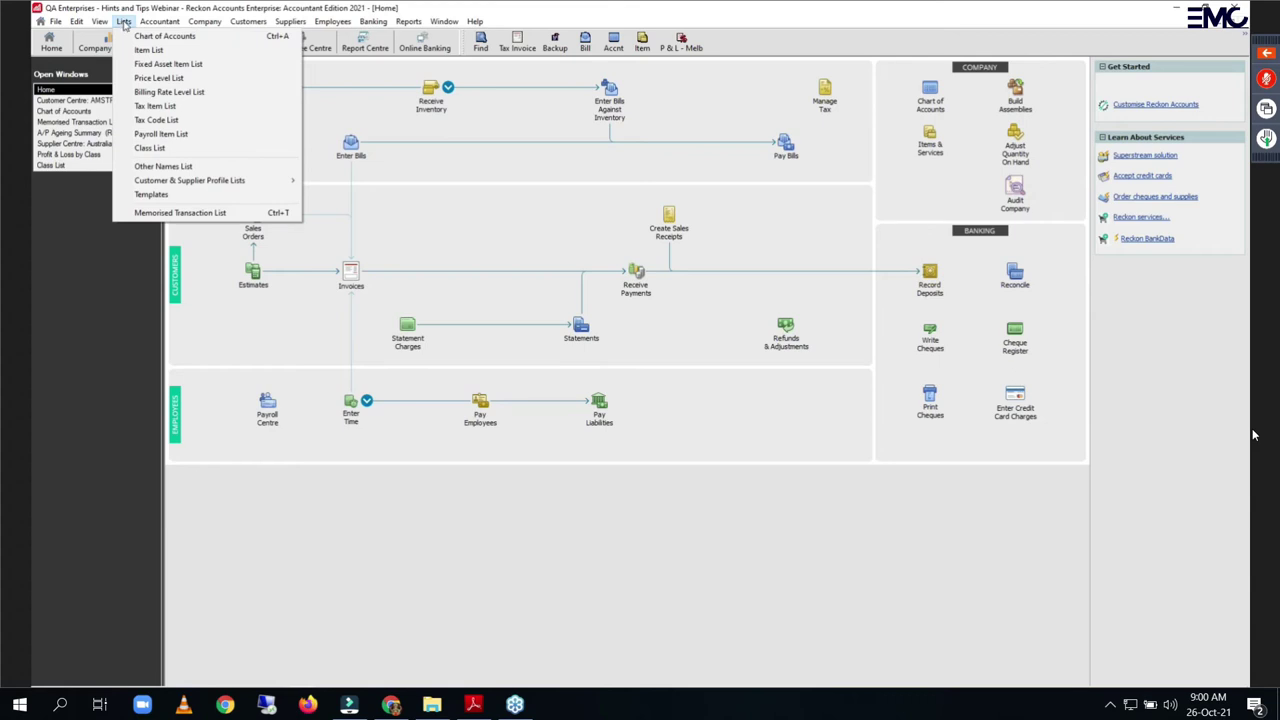
pyautogui.moveTo(145, 186)
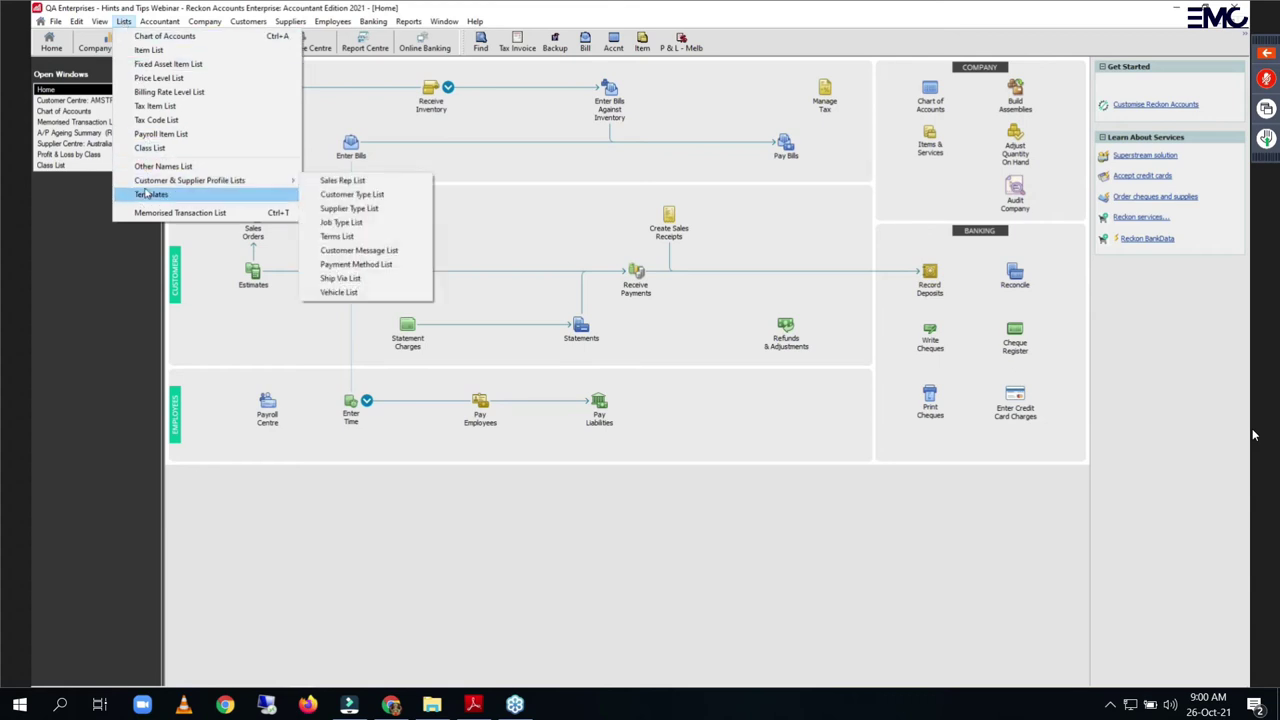
pyautogui.click(337, 236)
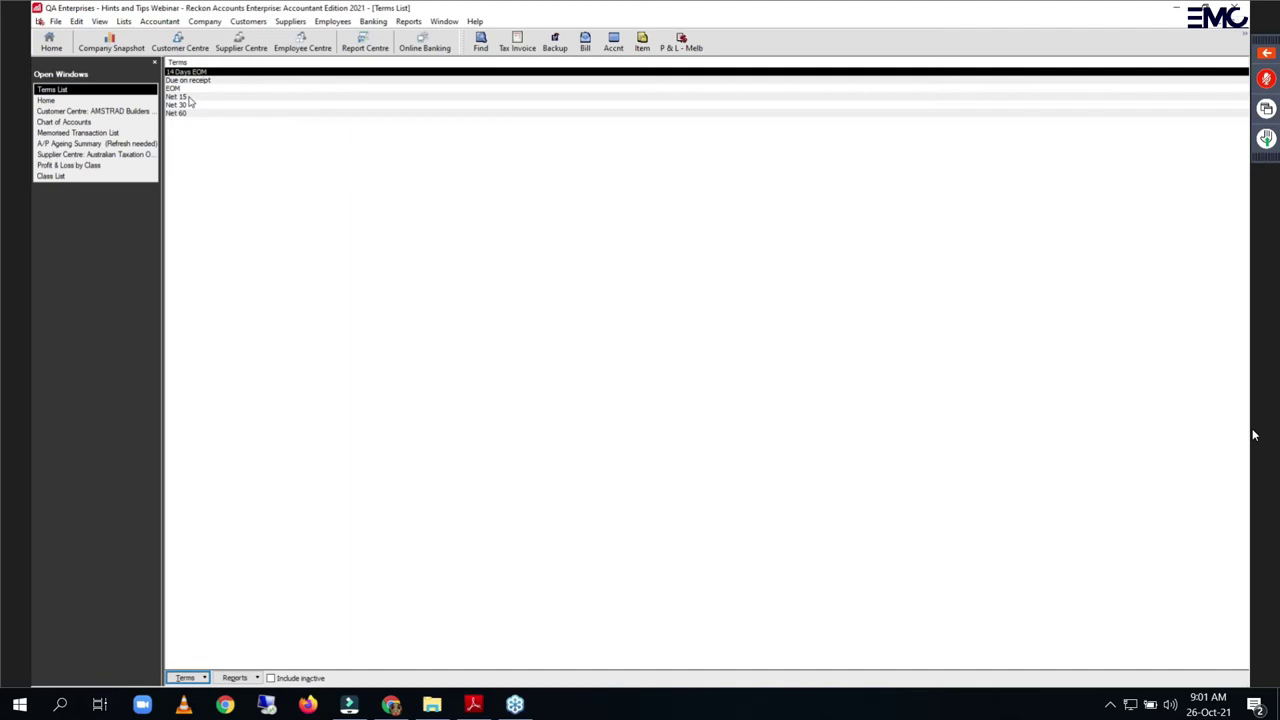
# Step: Create date-driven payment terms named 30 Days EOM, net due before day 31, and due the next month if issued within 31 days
pyautogui.rightClick(295, 190)
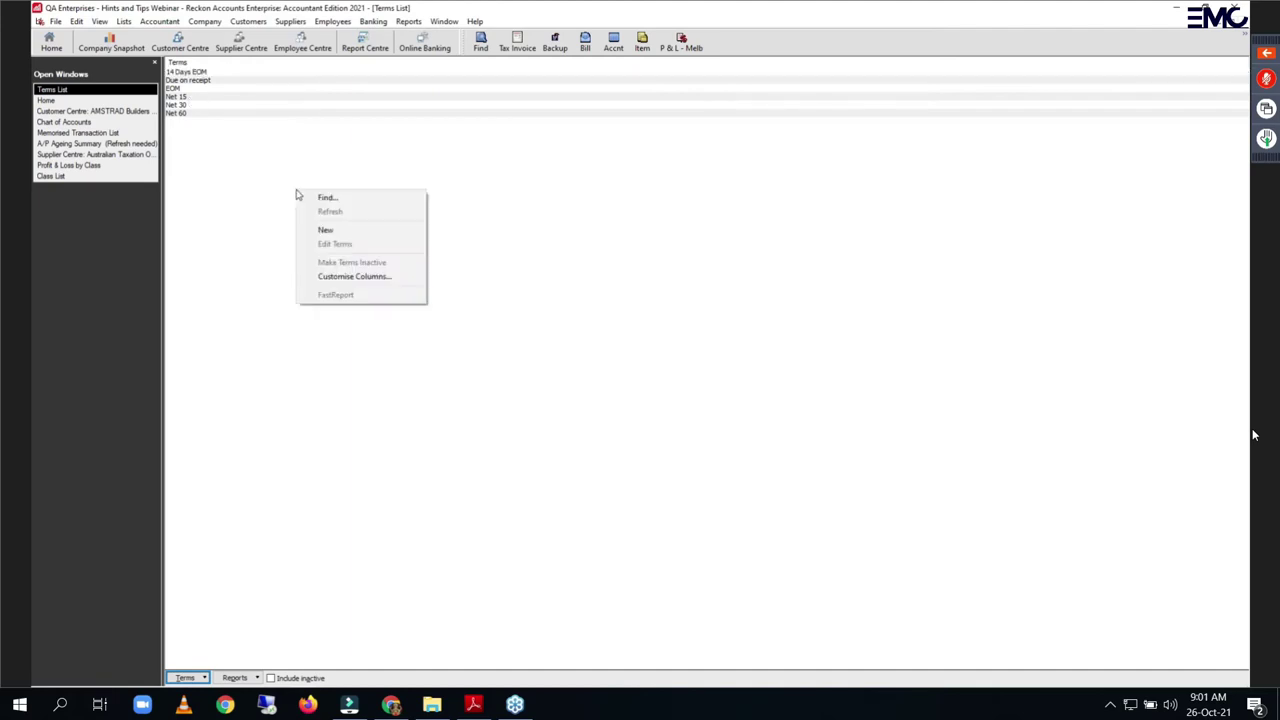
pyautogui.click(326, 230)
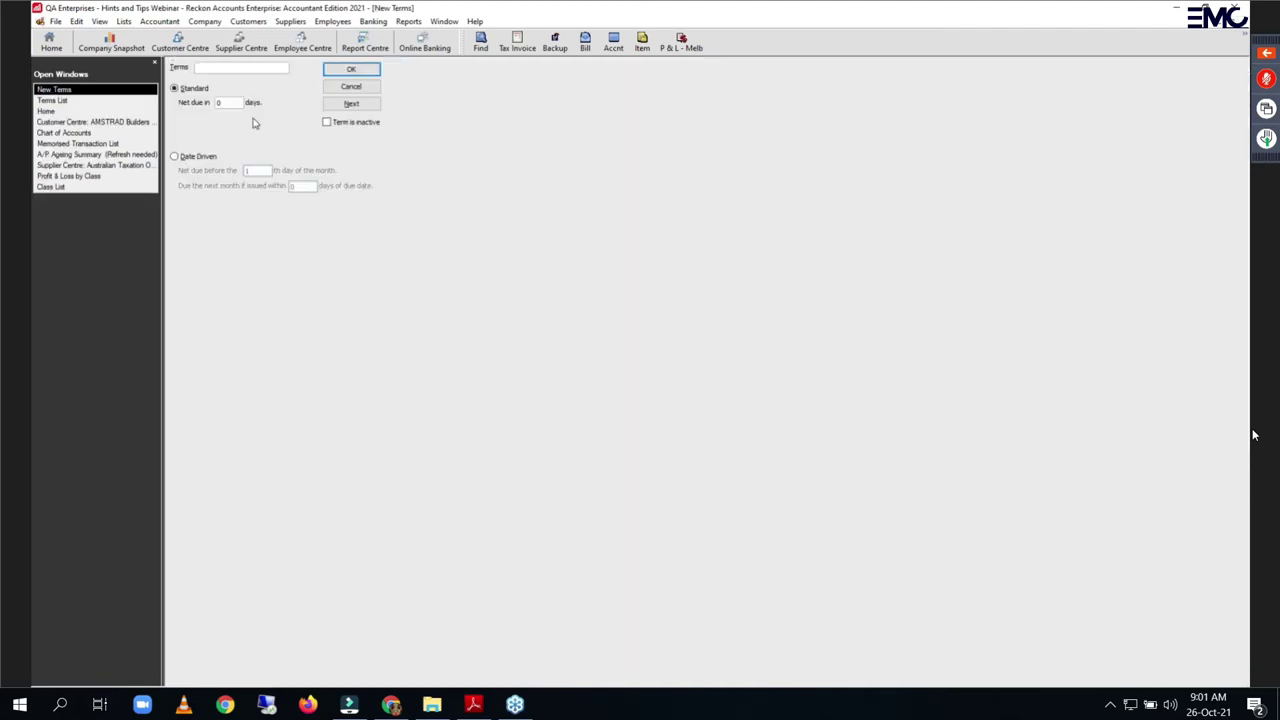
pyautogui.write('30 Days EOM')
pyautogui.click(210, 158)
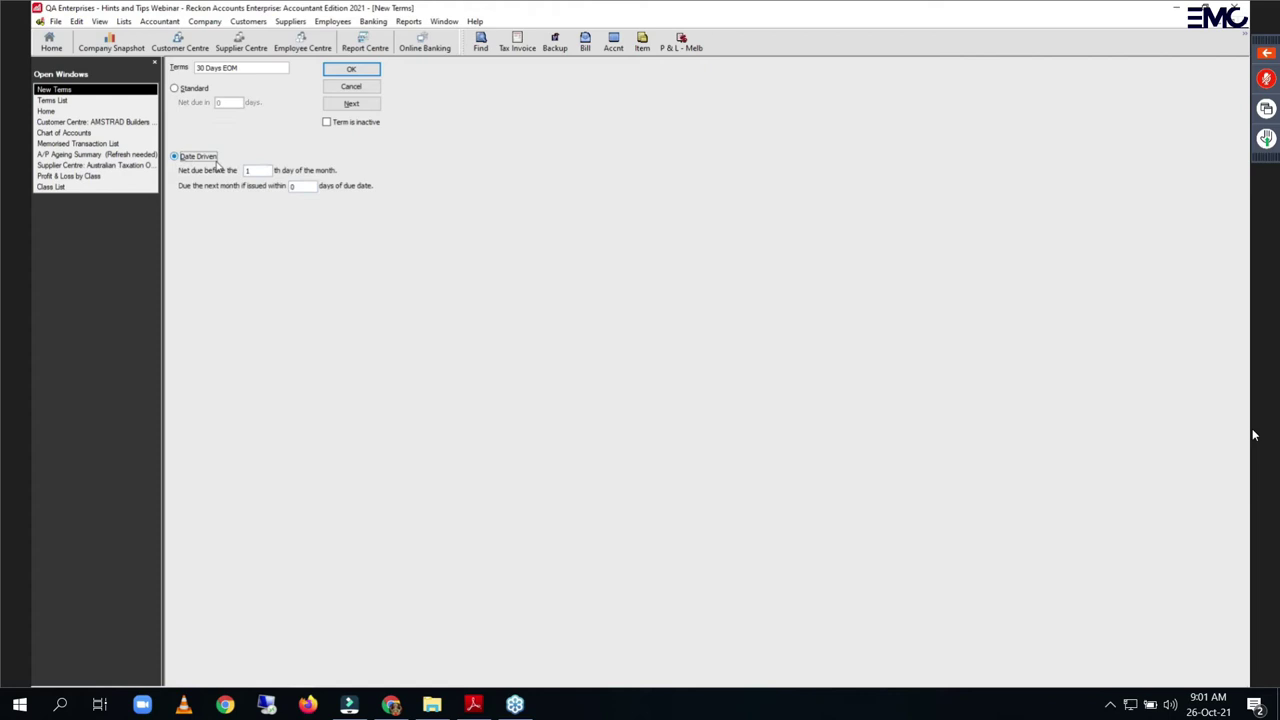
pyautogui.doubleClick(265, 171)
pyautogui.write('31')
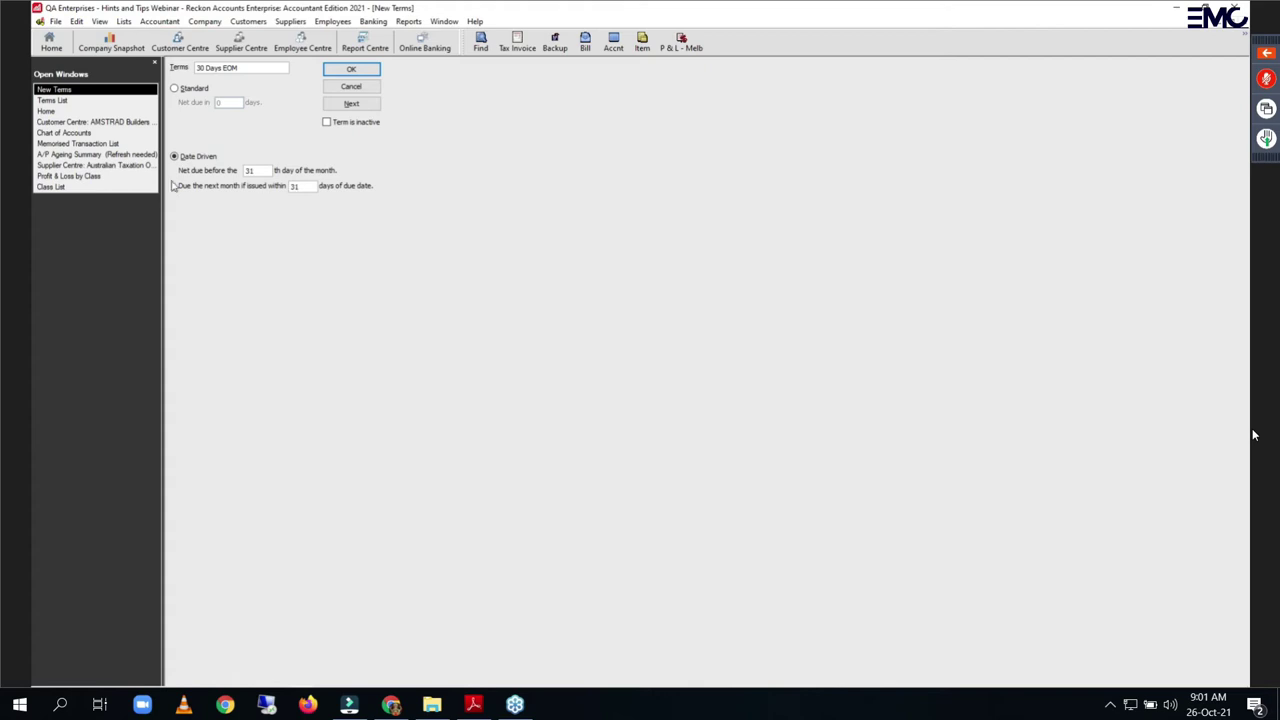
pyautogui.click(352, 72)
# Step: Start a new tax invoice from the Home page and choose 30 Days EOM as its terms
pyautogui.click(50, 100)
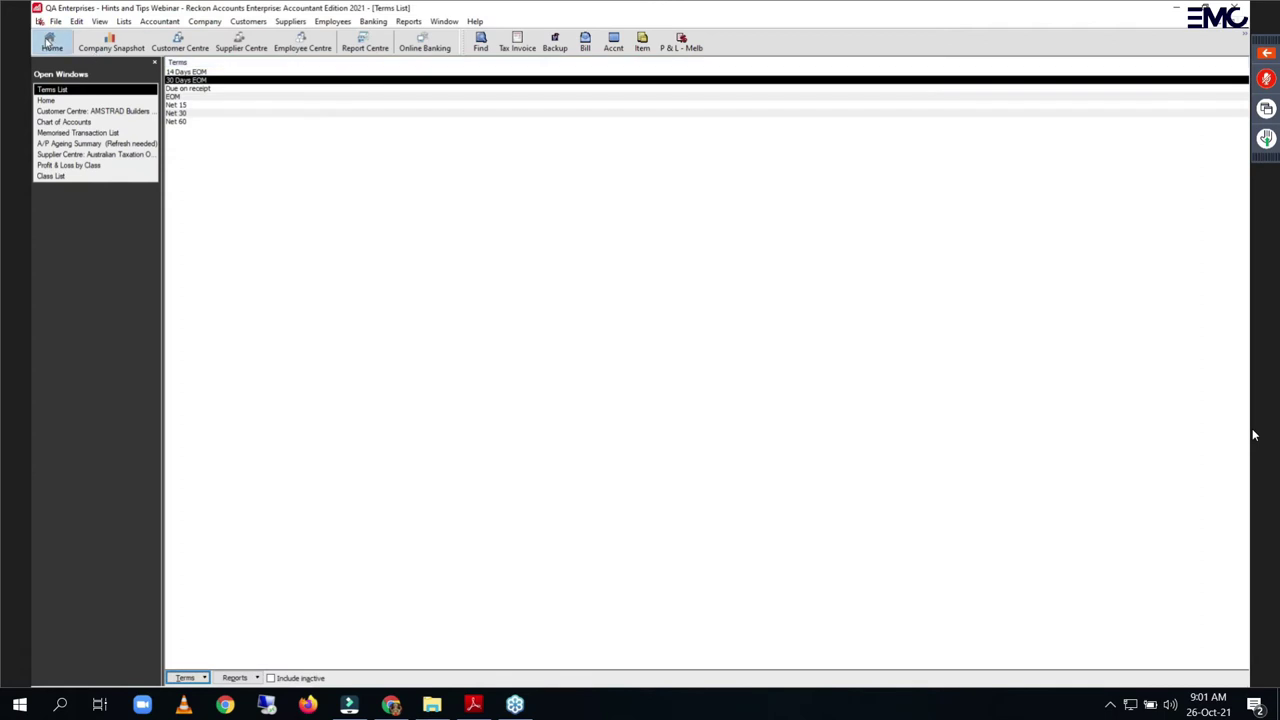
pyautogui.click(350, 274)
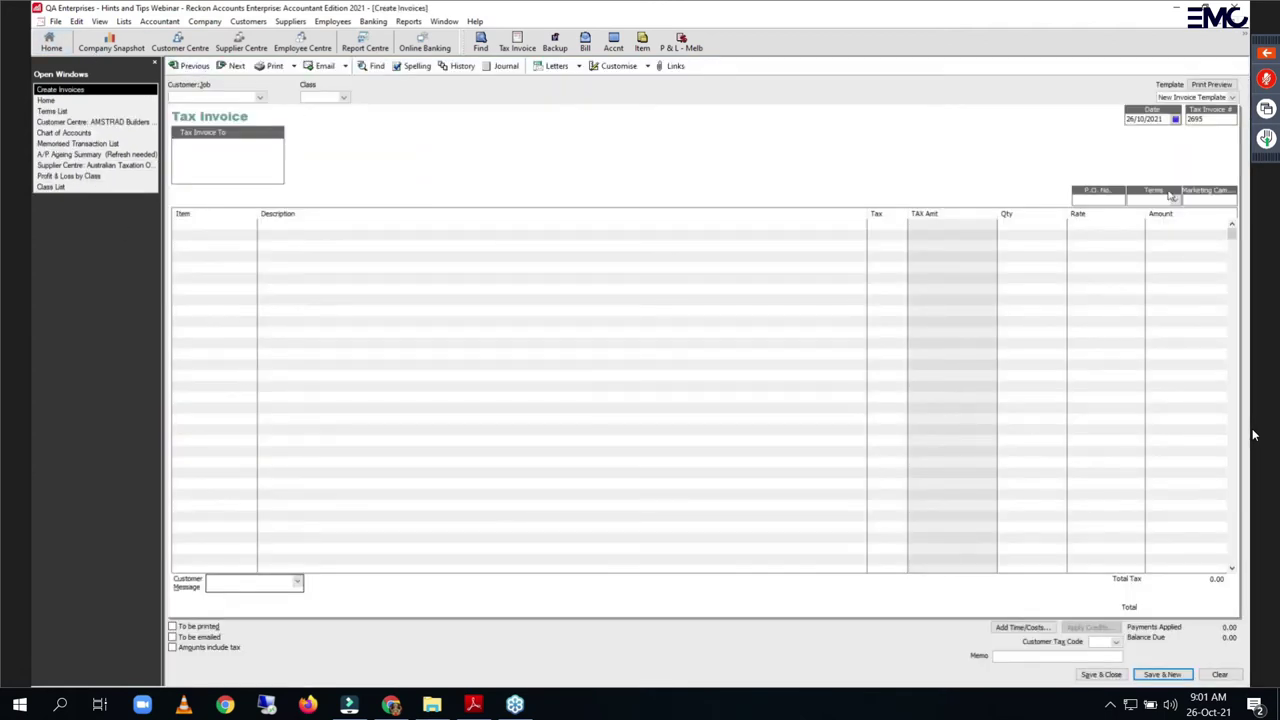
pyautogui.click(1176, 200)
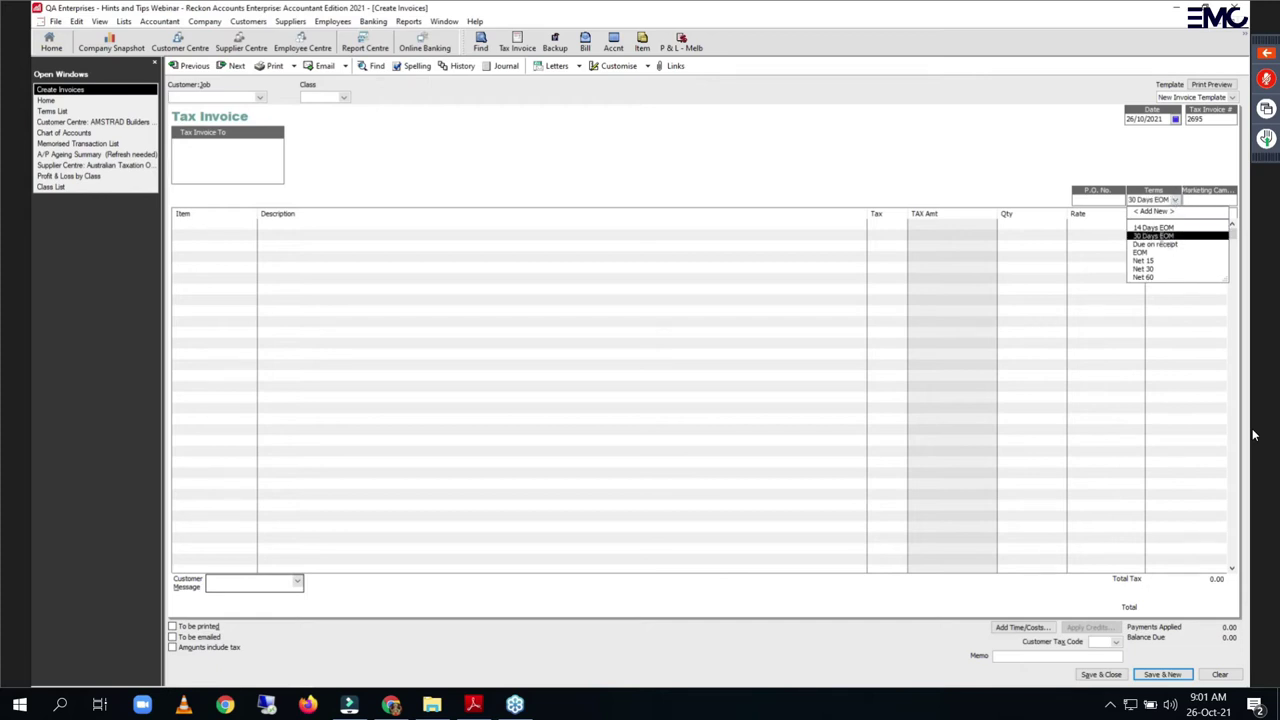
pyautogui.click(1160, 236)
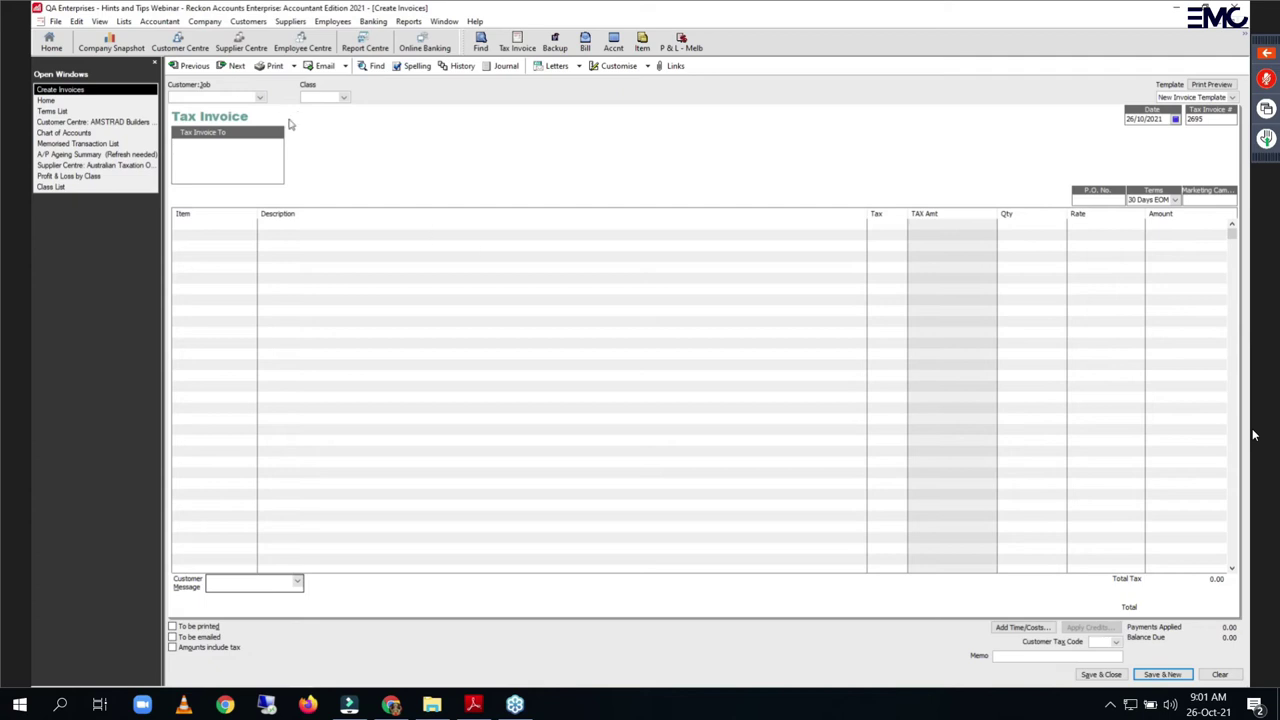
# Step: Go to the previous invoice, set its terms to 30 Days EOM to recalculate the due date, and close the invoice
pyautogui.click(193, 66)
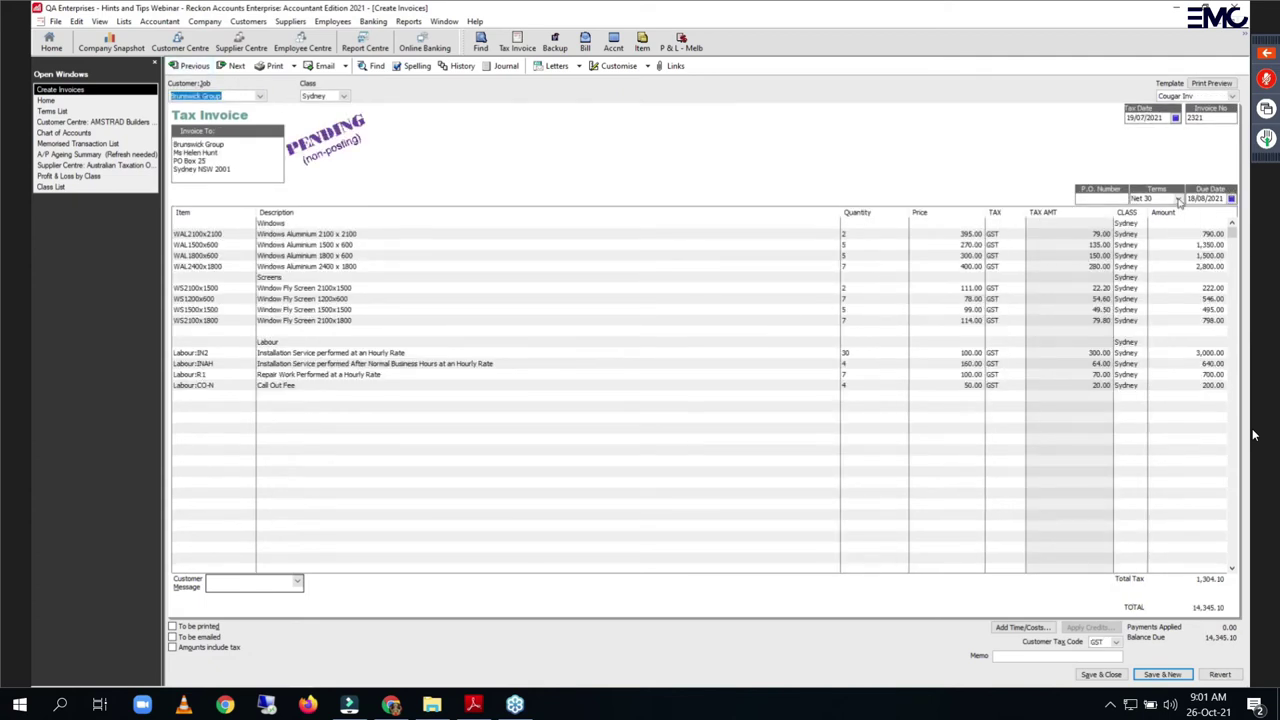
pyautogui.click(1179, 199)
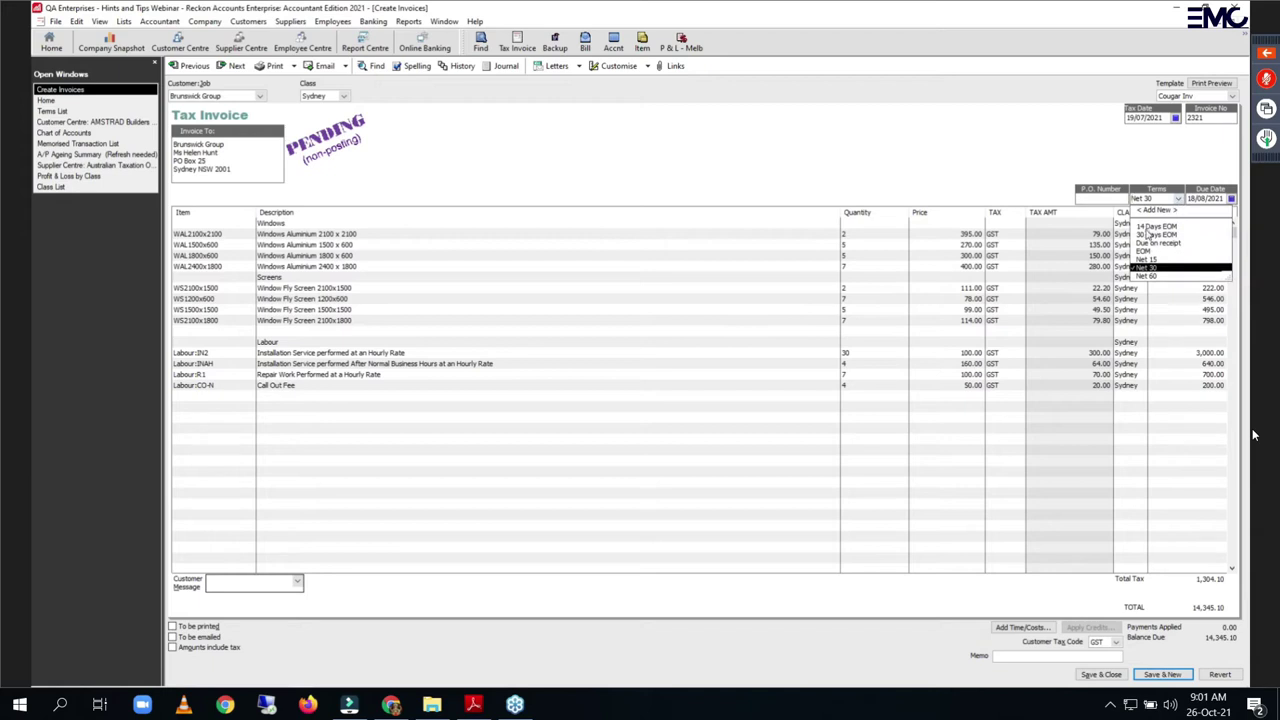
pyautogui.press('Up')
pyautogui.press('Up')
pyautogui.press('Up')
pyautogui.press('Up')
pyautogui.press('Return')
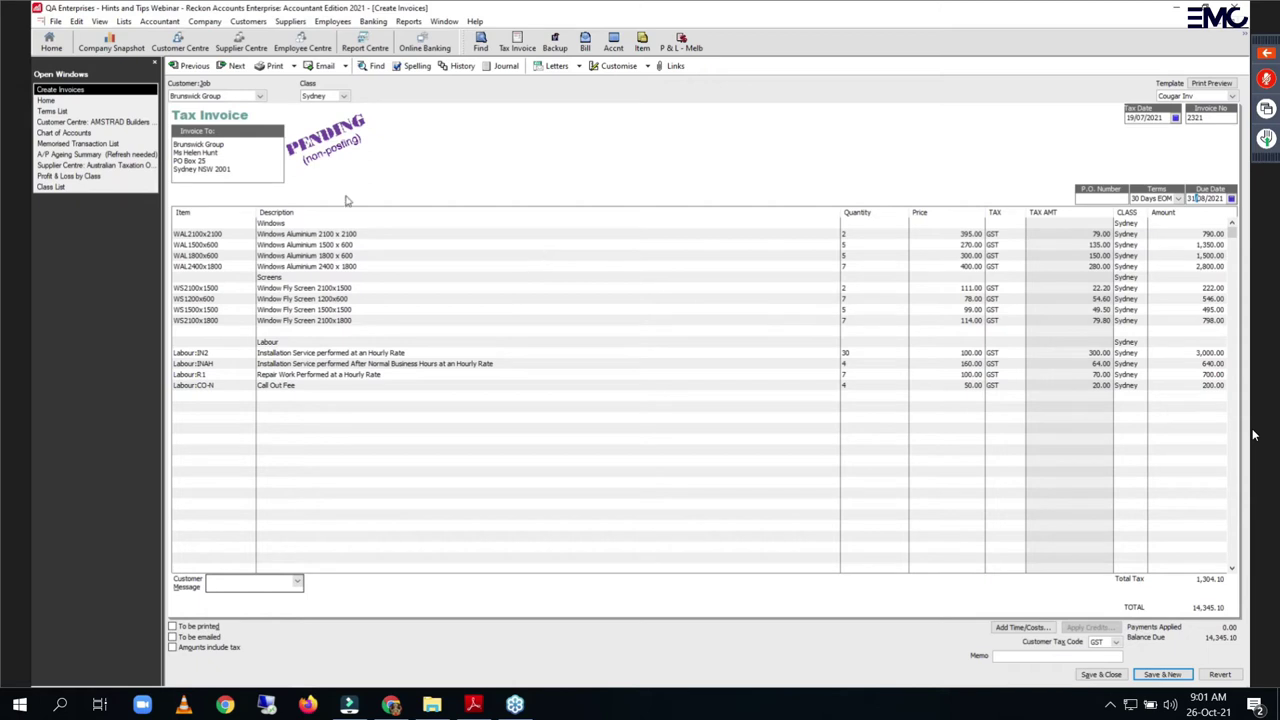
pyautogui.press('Escape')
pyautogui.click(636, 214)
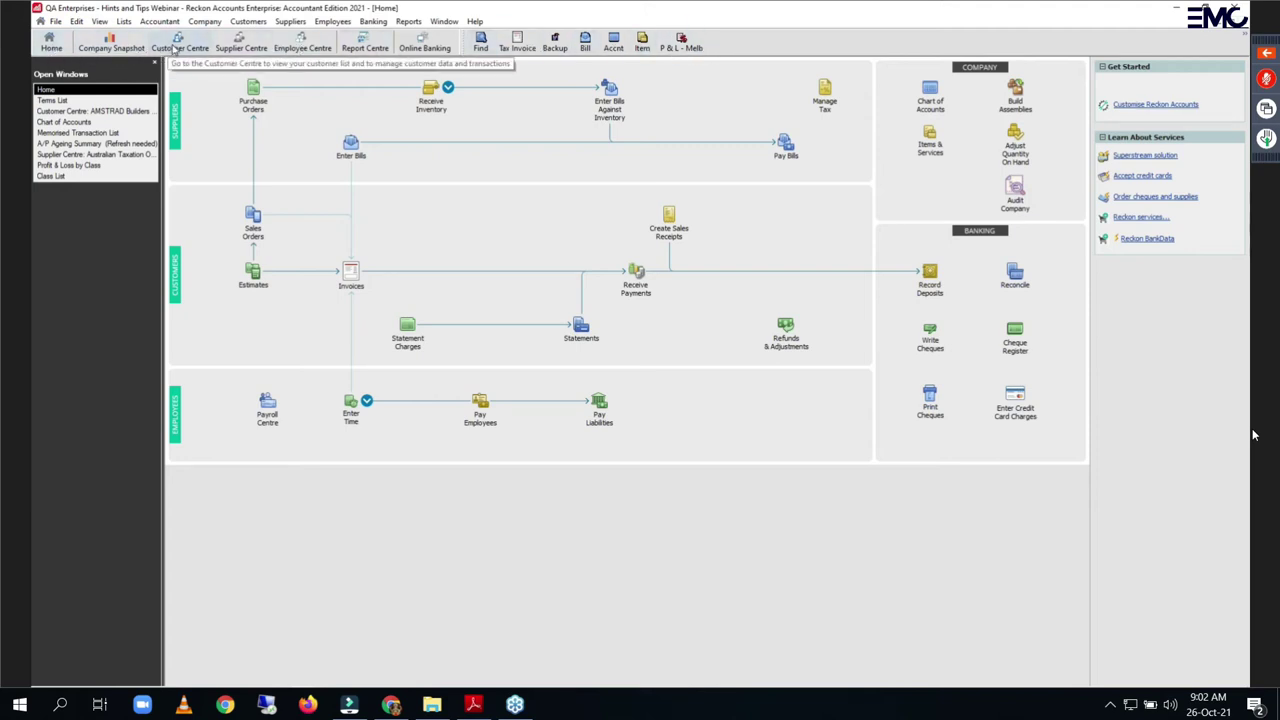
# Step: Hide the Navigation Bar, the Icon Bar and the Open Window List
pyautogui.click(100, 21)
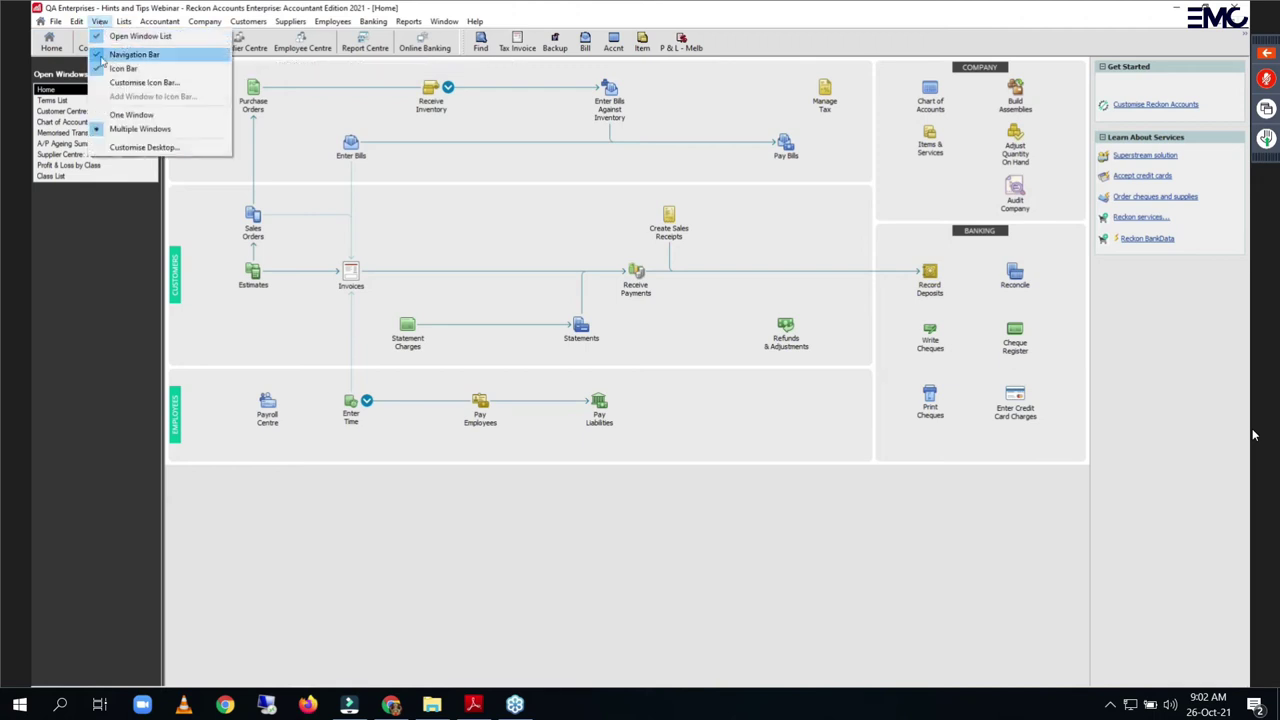
pyautogui.click(100, 55)
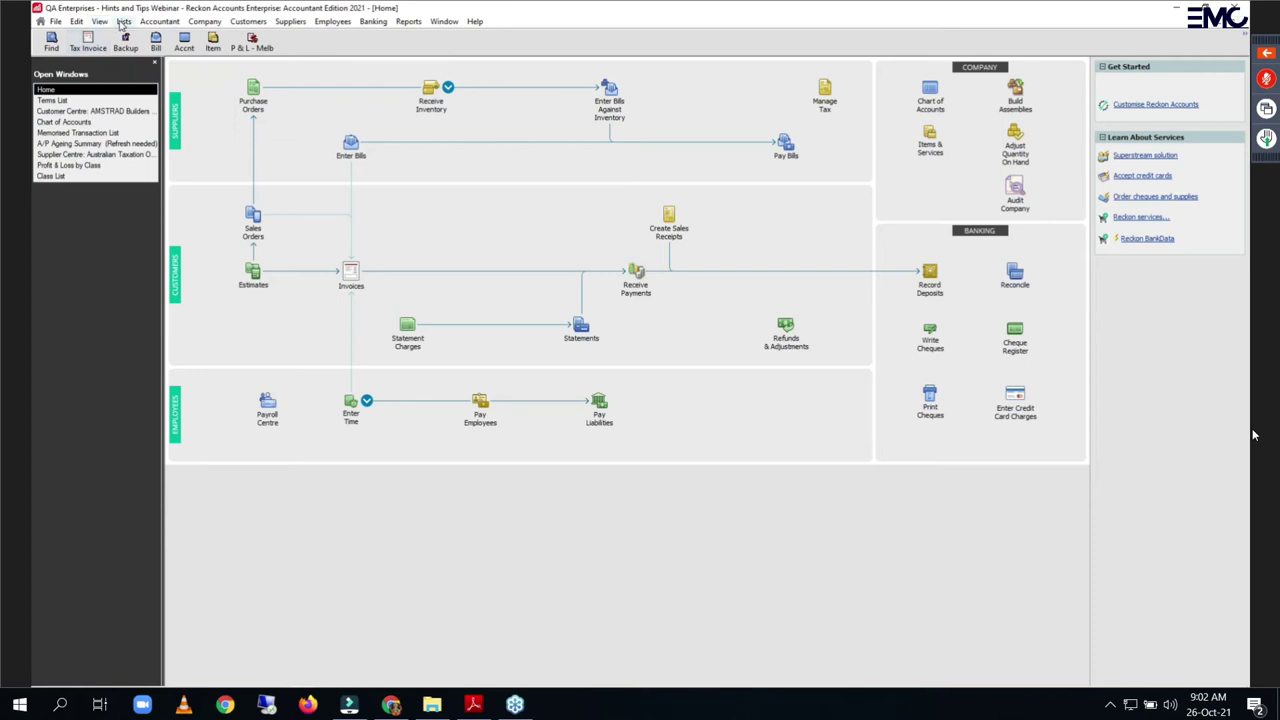
pyautogui.click(102, 22)
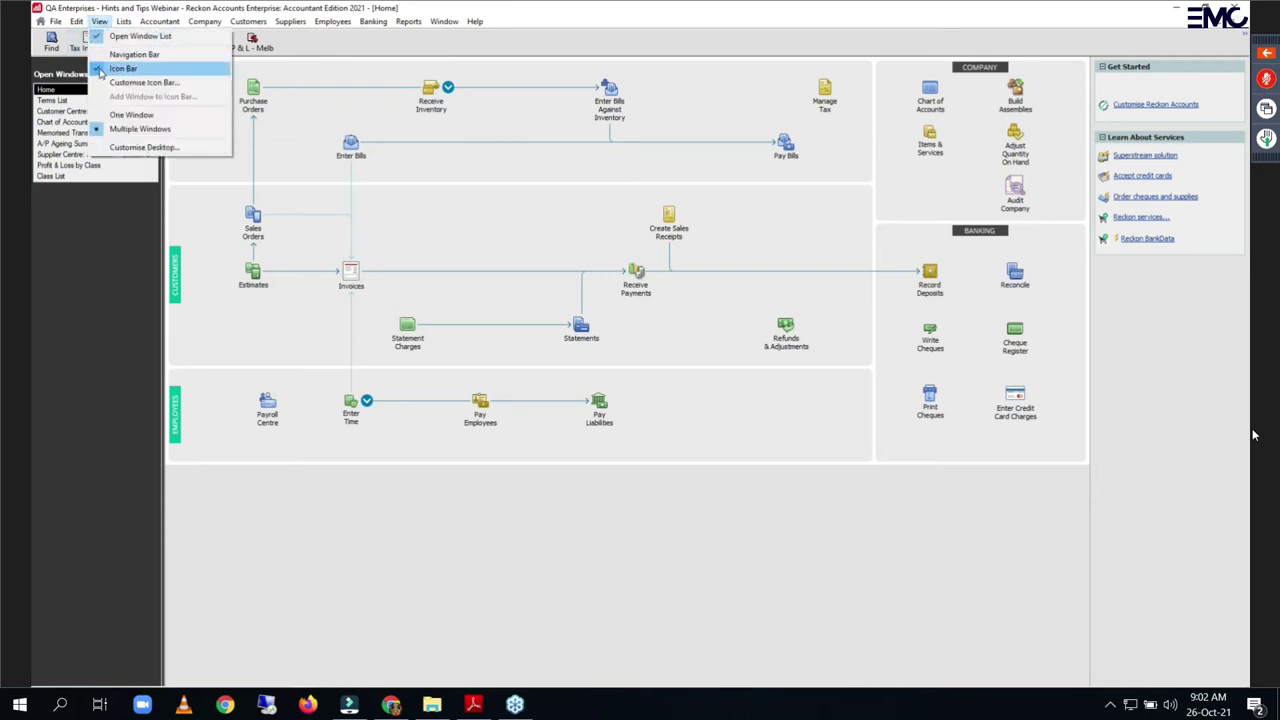
pyautogui.click(100, 68)
pyautogui.click(100, 21)
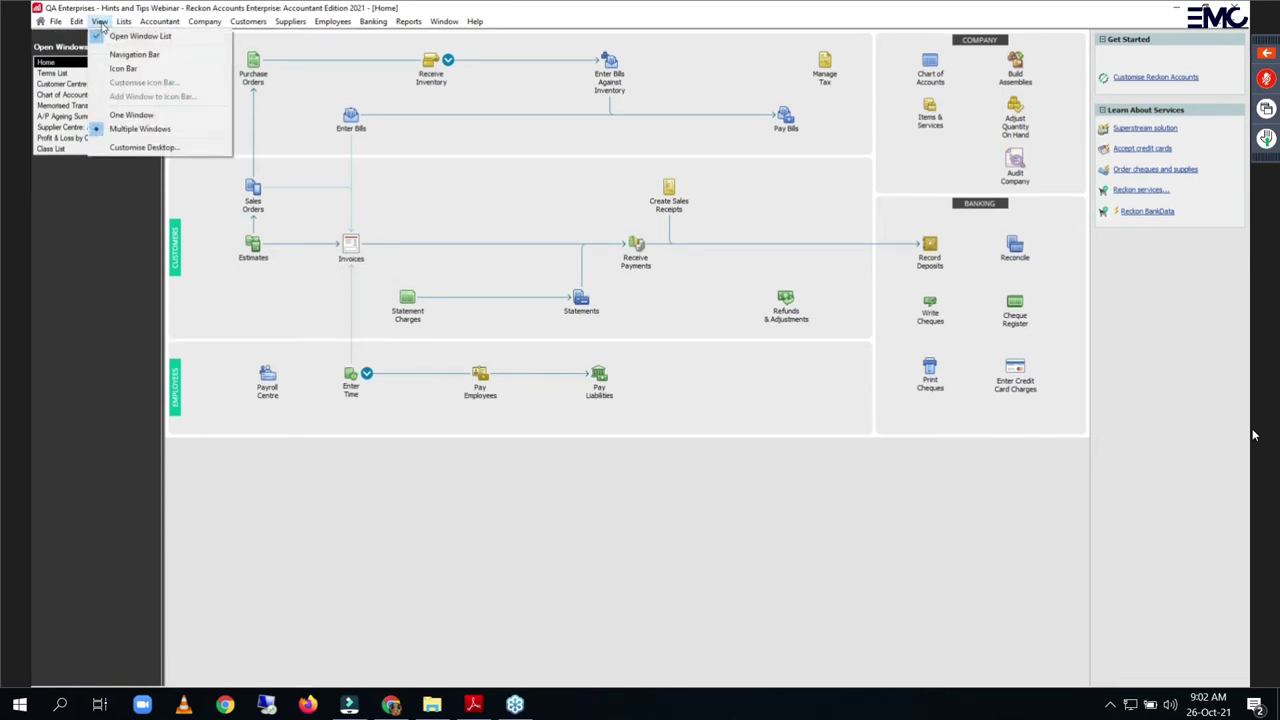
pyautogui.click(120, 36)
# Step: Show the Open Window List, the Navigation Bar and the Icon Bar again
pyautogui.click(100, 21)
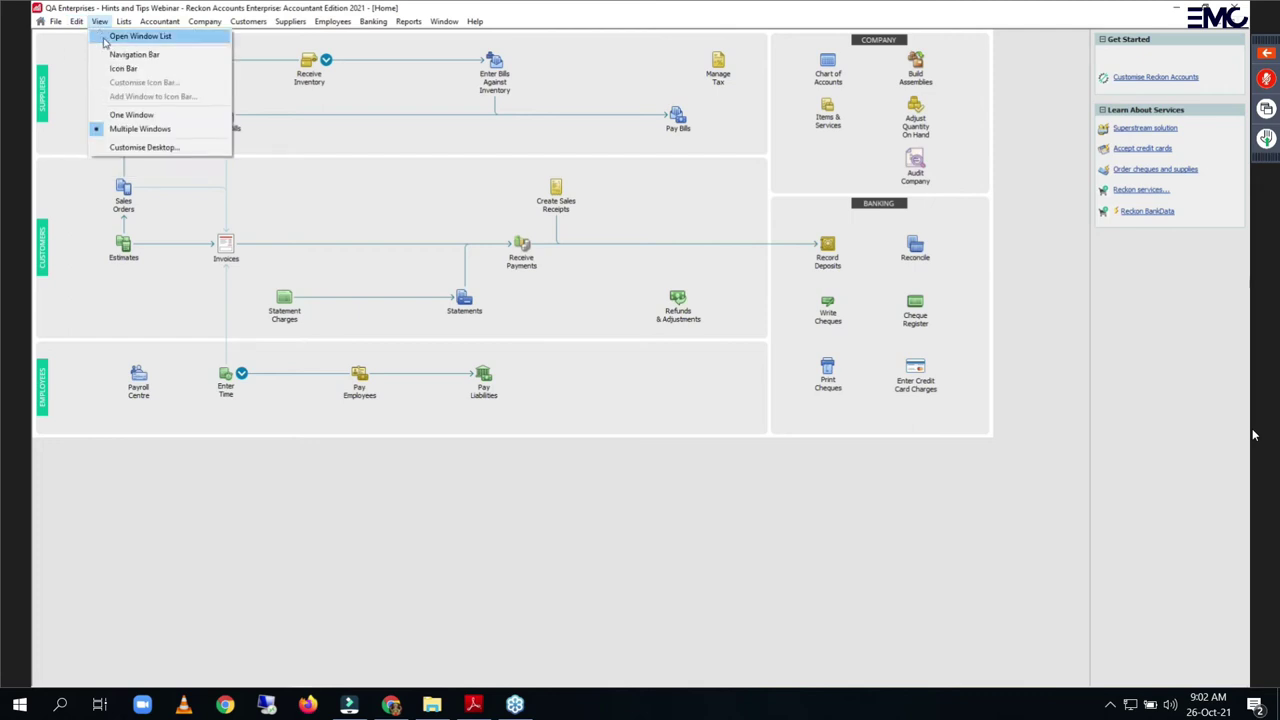
pyautogui.click(120, 36)
pyautogui.click(100, 21)
pyautogui.click(120, 54)
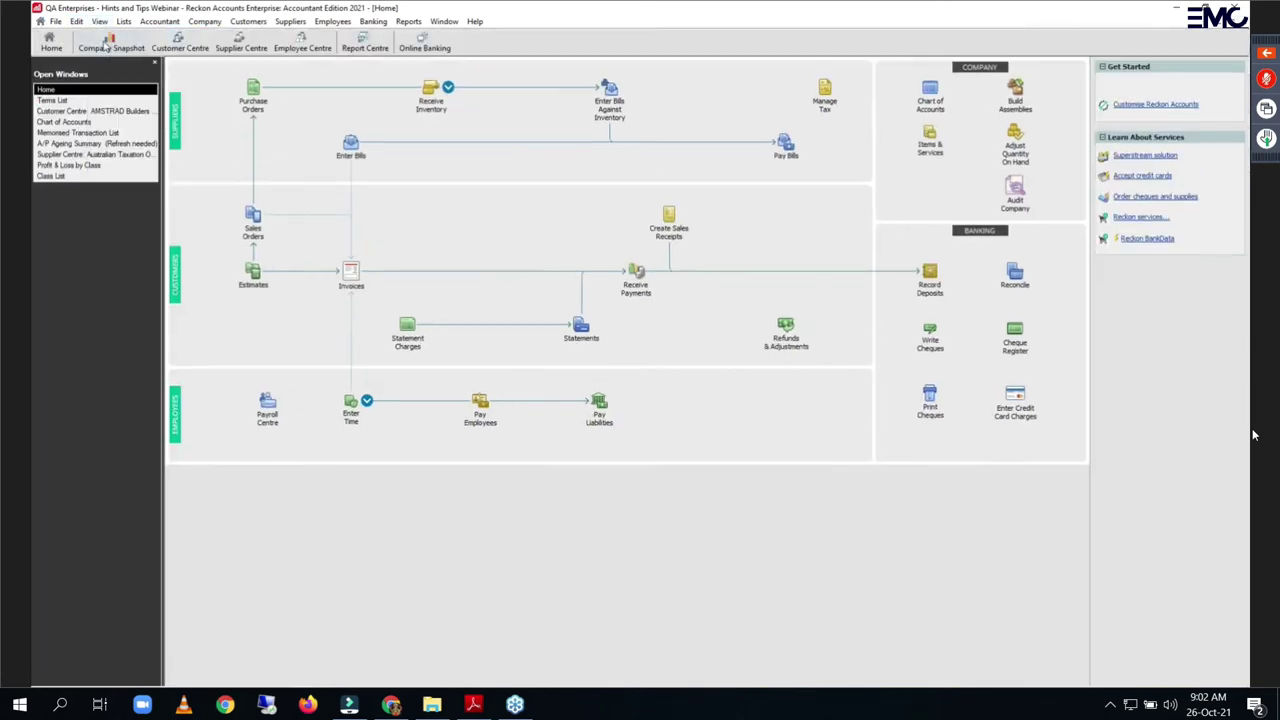
pyautogui.click(100, 21)
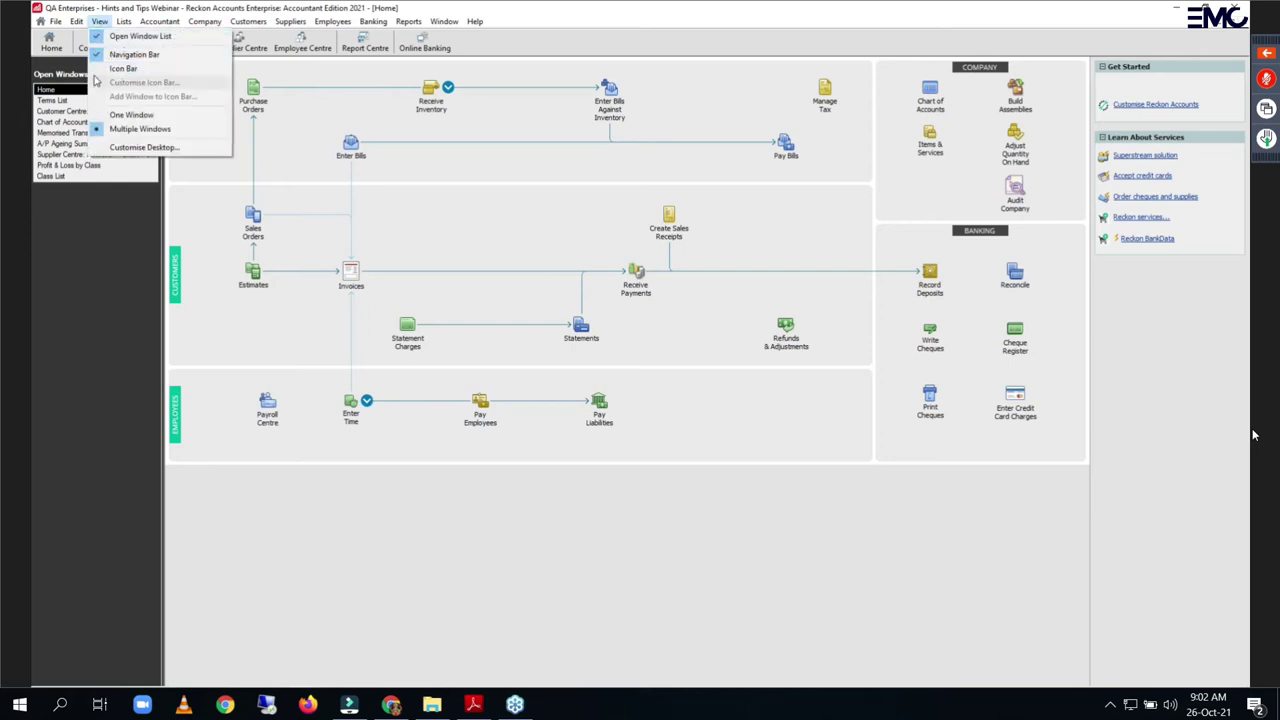
pyautogui.click(108, 68)
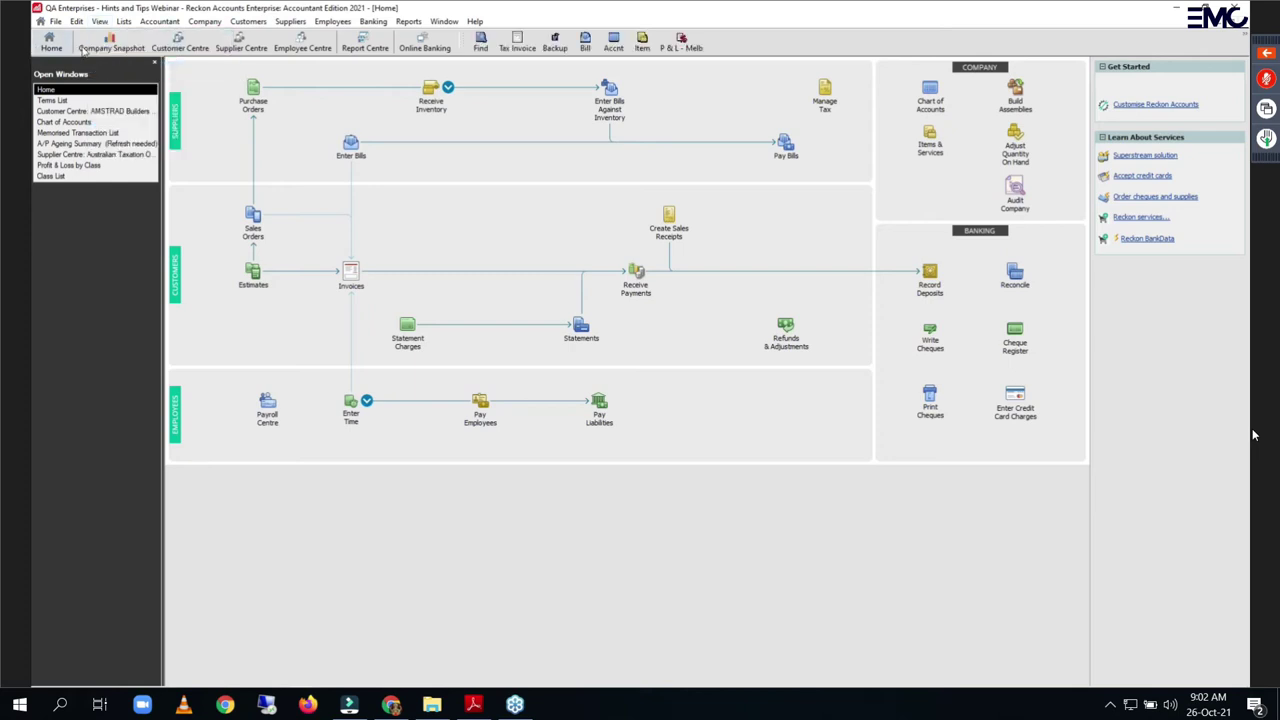
# Step: View the Customer Centre, the Supplier Centre and the Employee Centre in turn
pyautogui.click(200, 49)
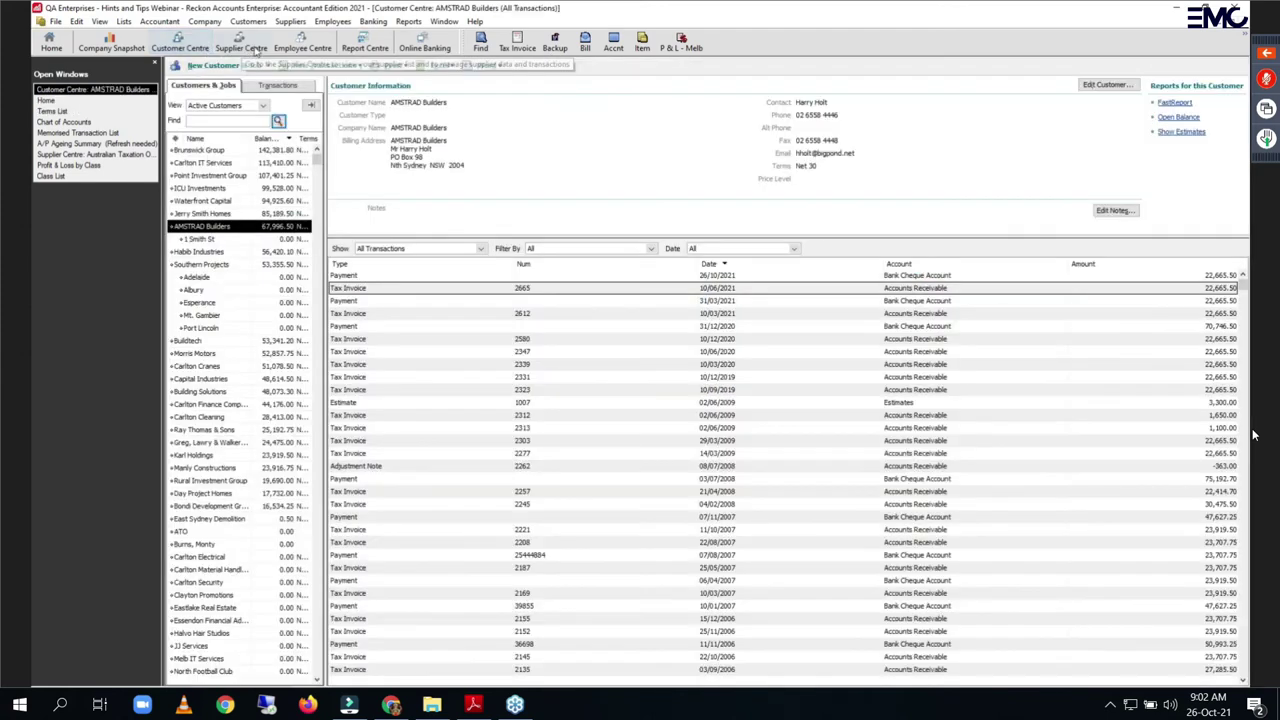
pyautogui.click(256, 50)
pyautogui.click(300, 47)
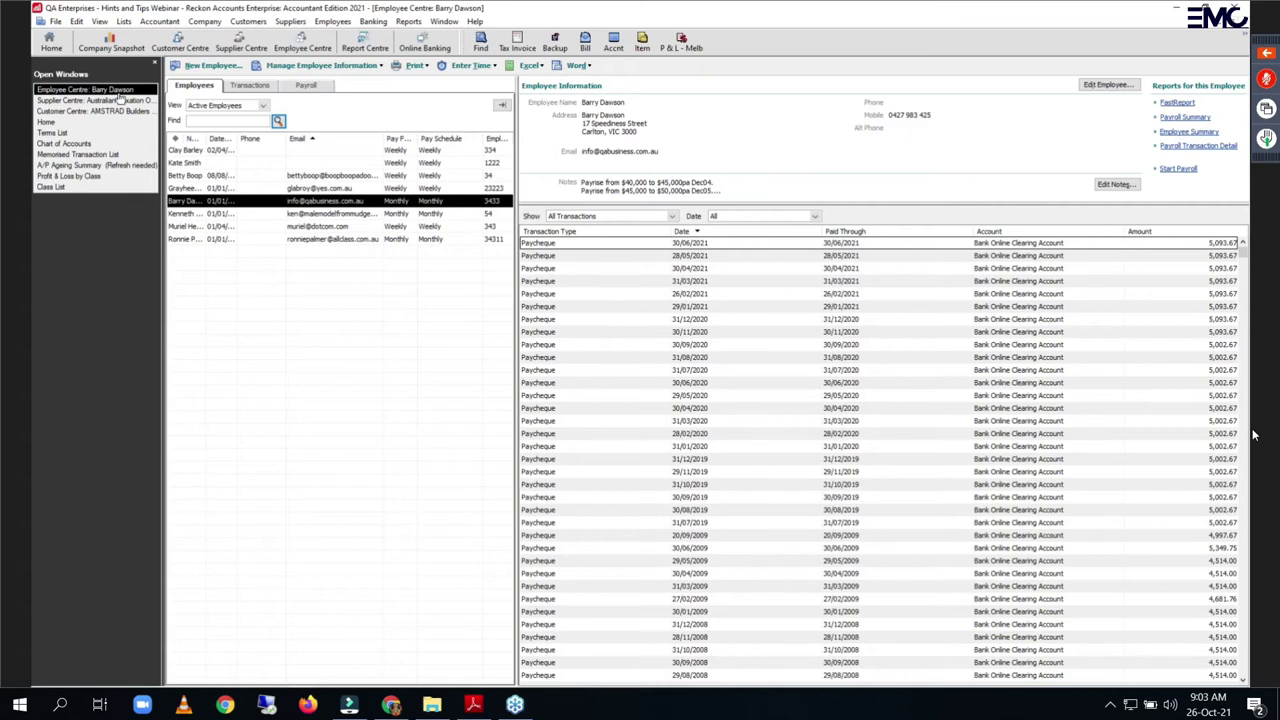
# Step: Open Refunds & Adjustments from the Home page and add the Create Adjustment Notes/Refunds window to the Icon Bar, labelled Adjustment Note
pyautogui.click(50, 44)
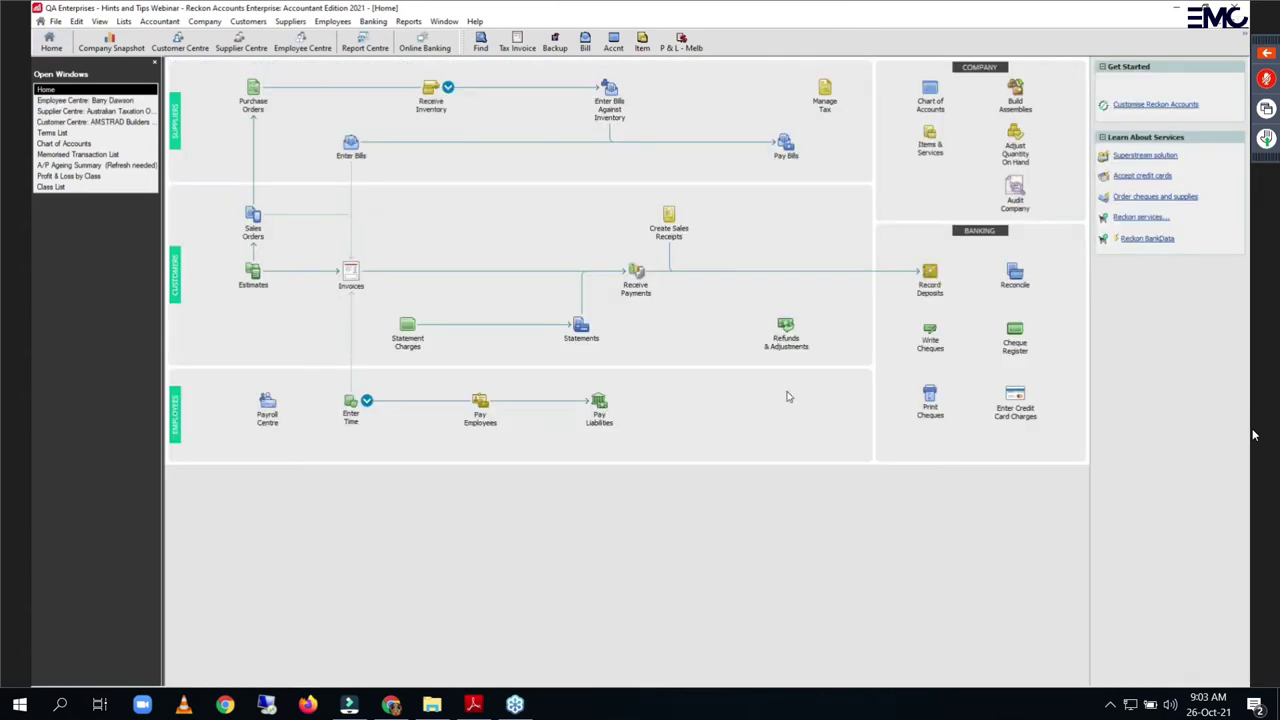
pyautogui.click(785, 330)
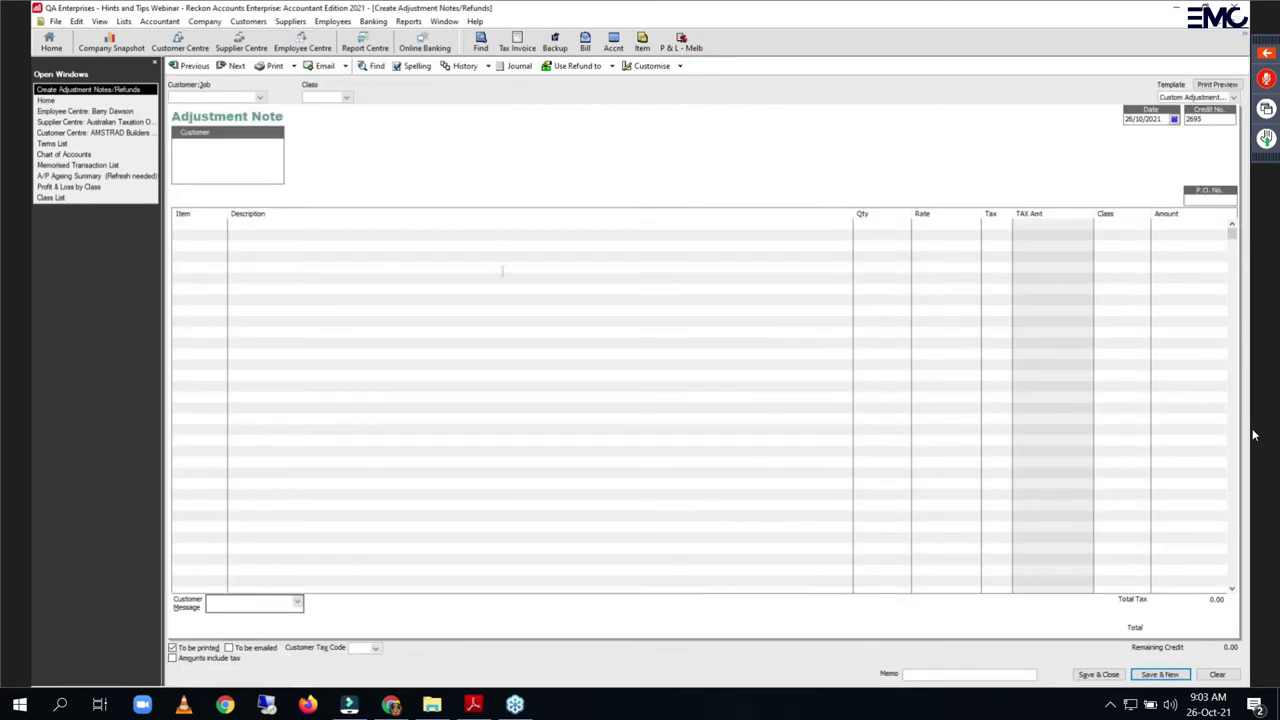
pyautogui.rightClick(576, 142)
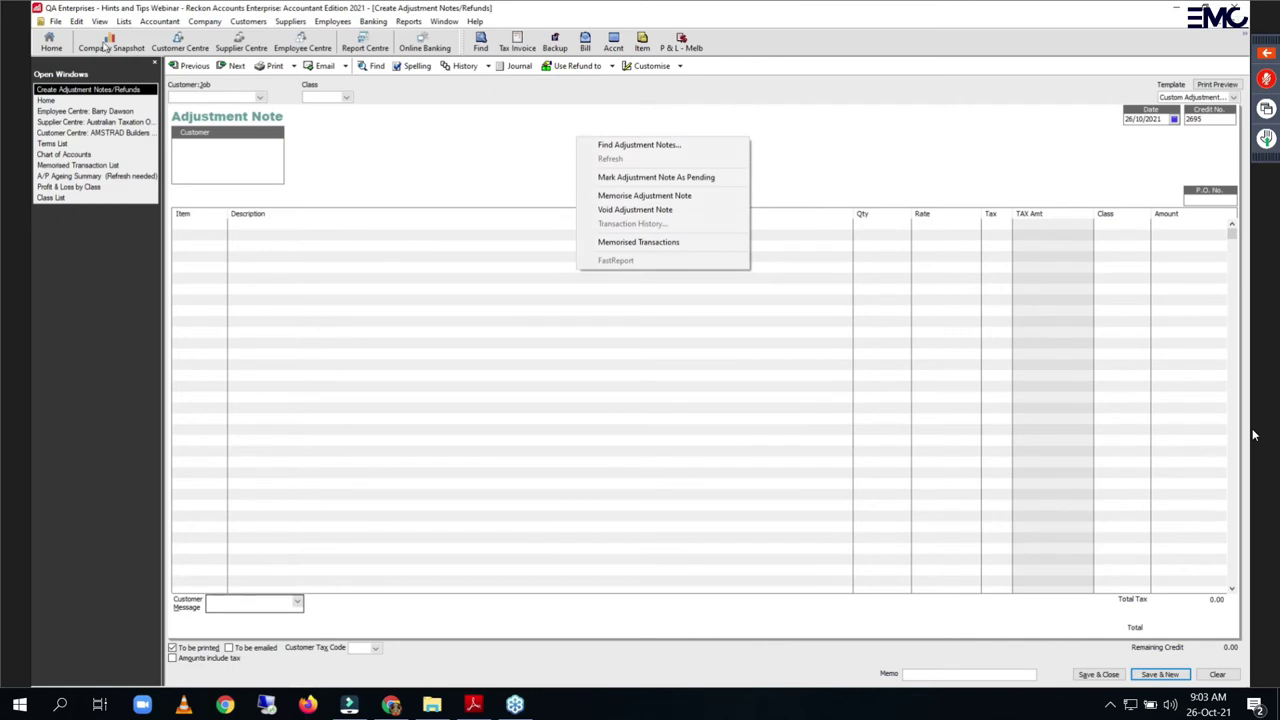
pyautogui.click(77, 22)
pyautogui.click(77, 22)
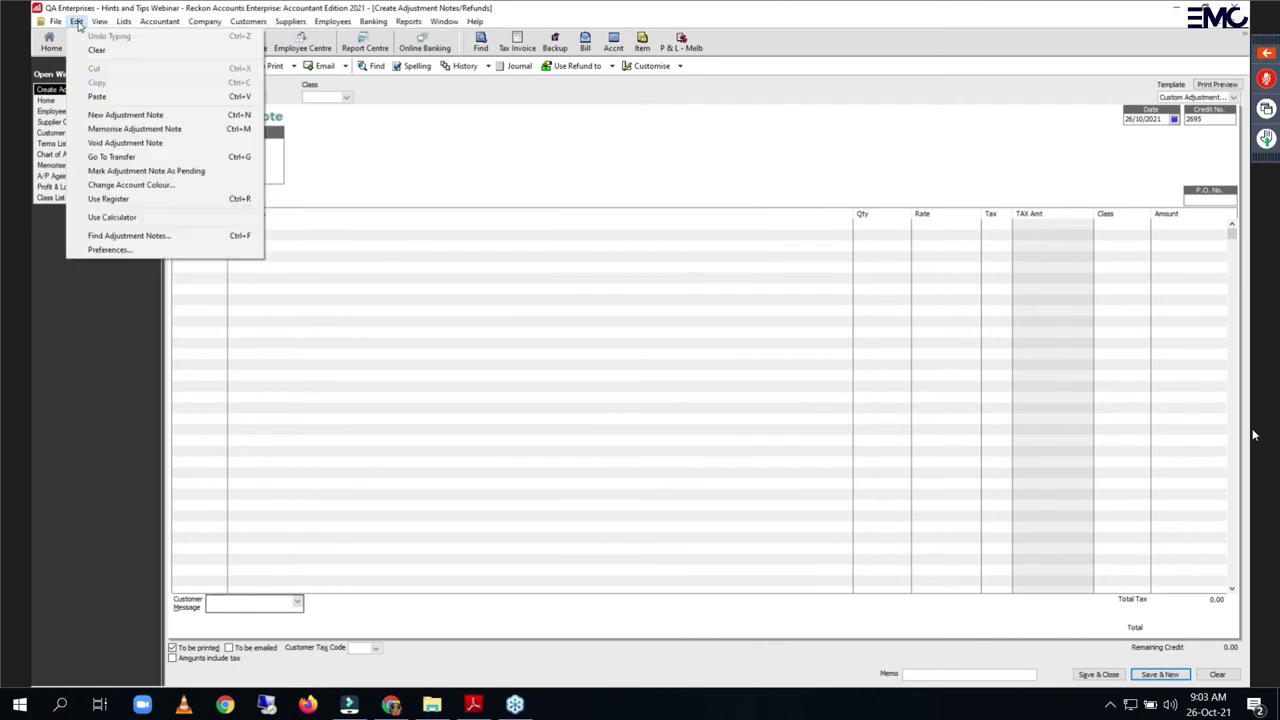
pyautogui.click(95, 24)
pyautogui.click(100, 23)
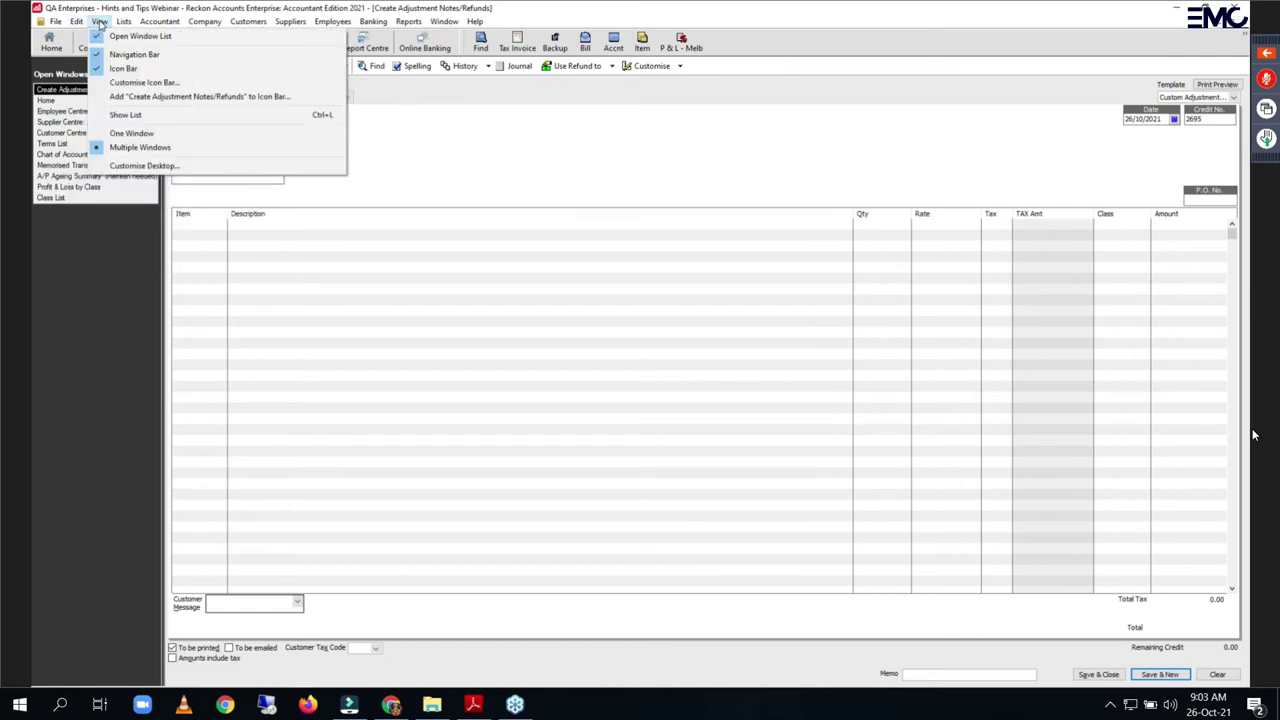
pyautogui.click(186, 97)
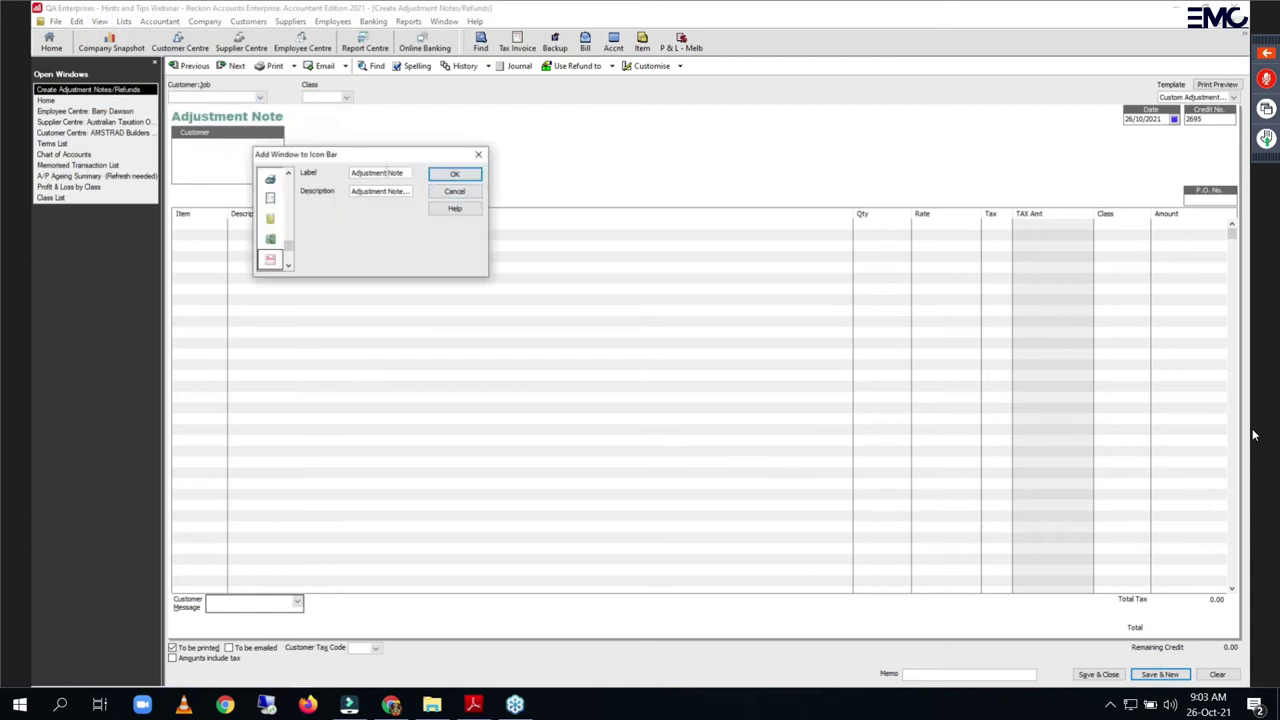
pyautogui.click(458, 177)
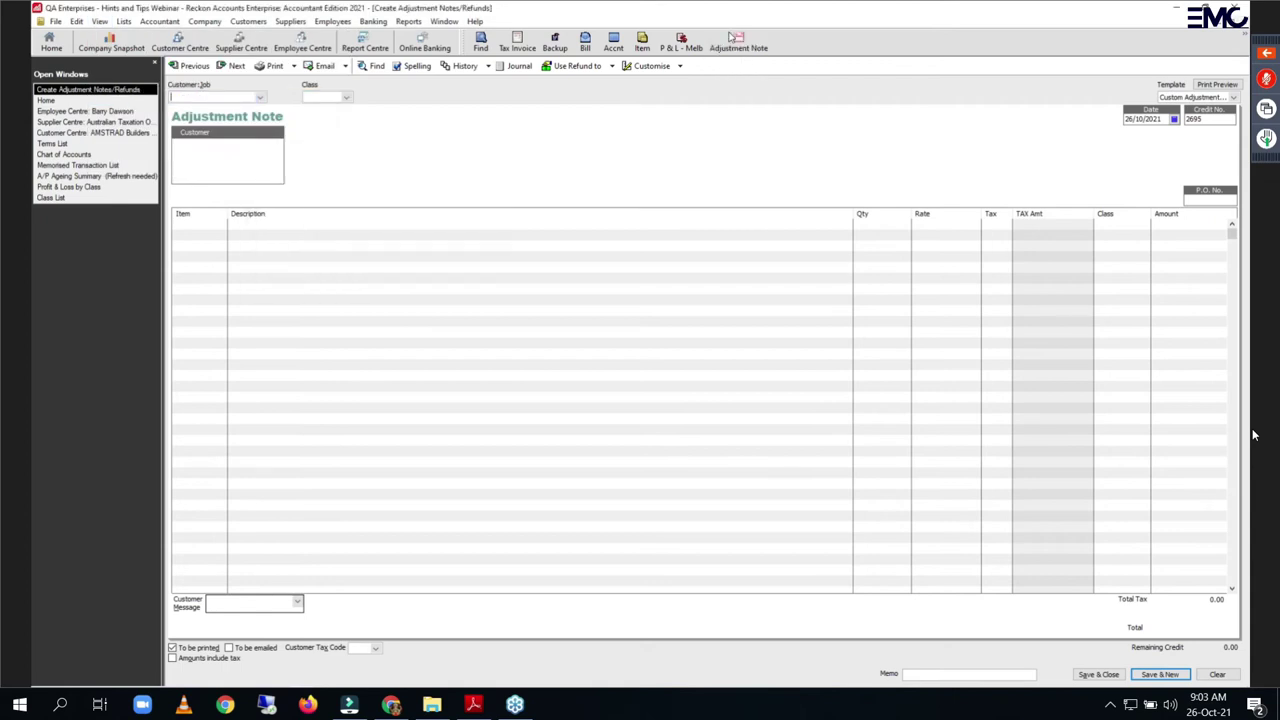
# Step: Close the blank adjustment note, test its new Adjustment Note shortcut, and close the note again
pyautogui.press('Escape')
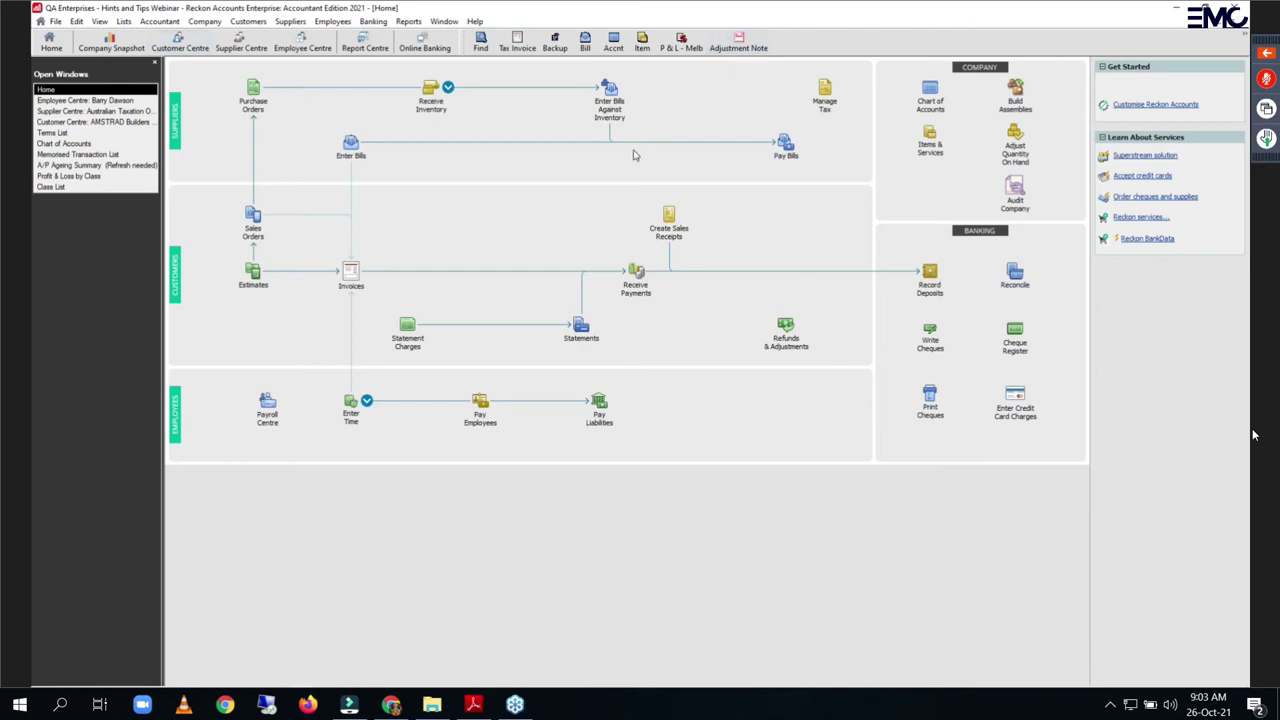
pyautogui.click(735, 47)
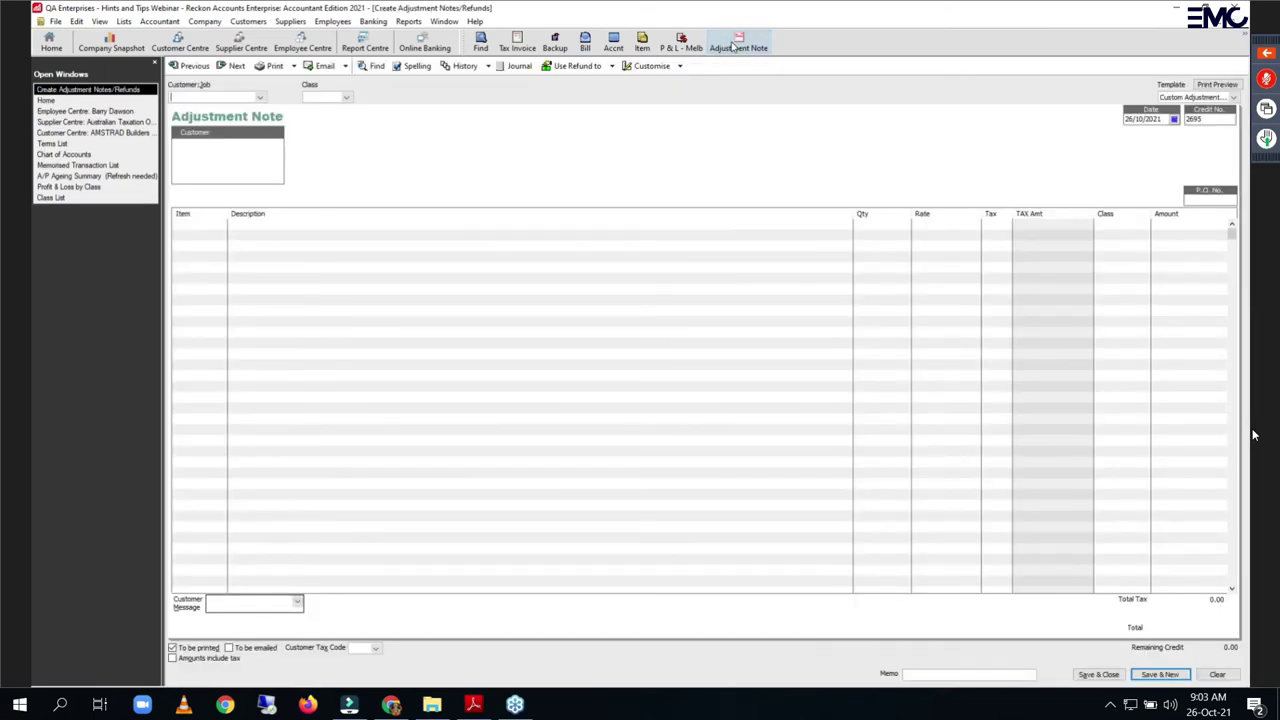
pyautogui.press('Escape')
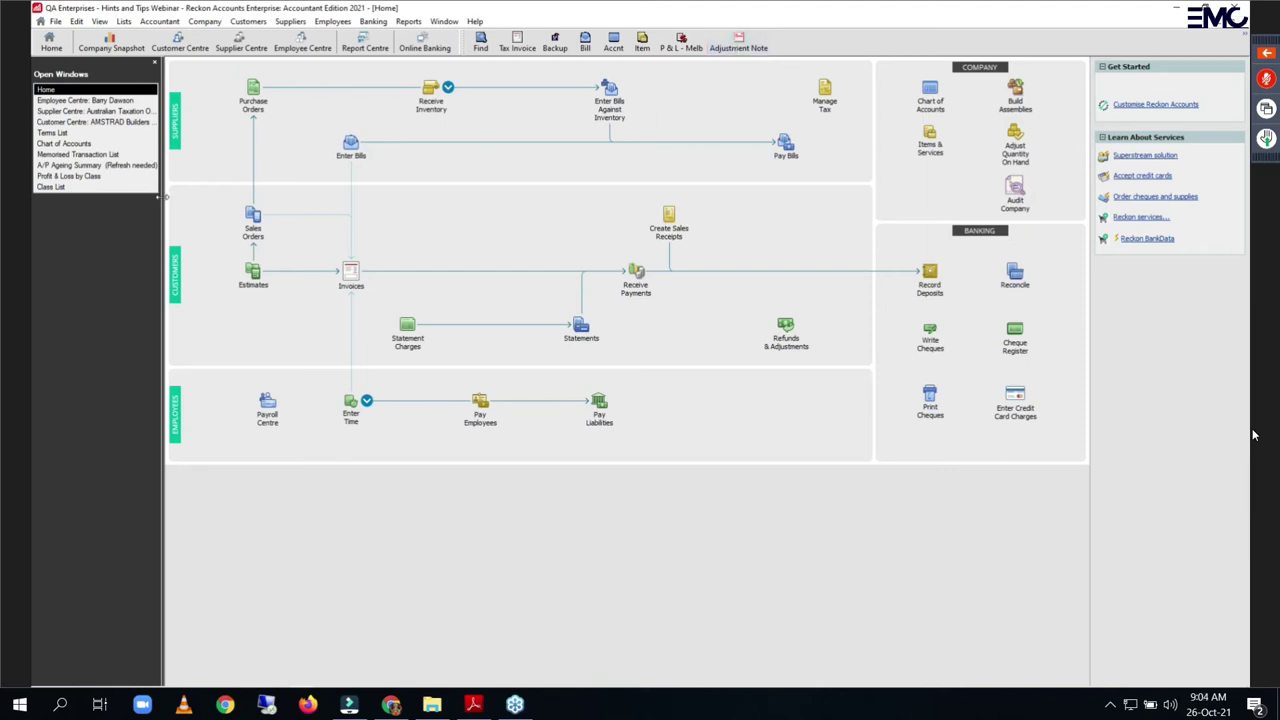
# Step: Open the Customer Balance Detail report from the Customers & Receivables reports
pyautogui.click(408, 21)
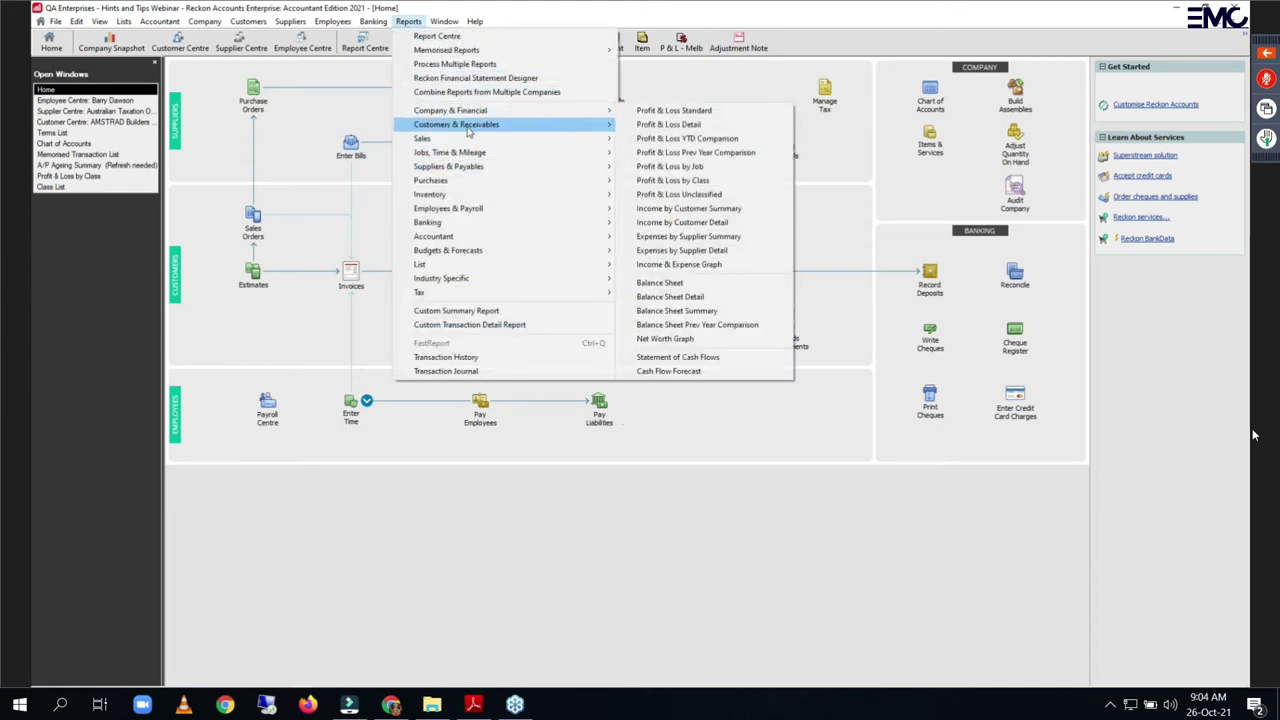
pyautogui.moveTo(467, 131)
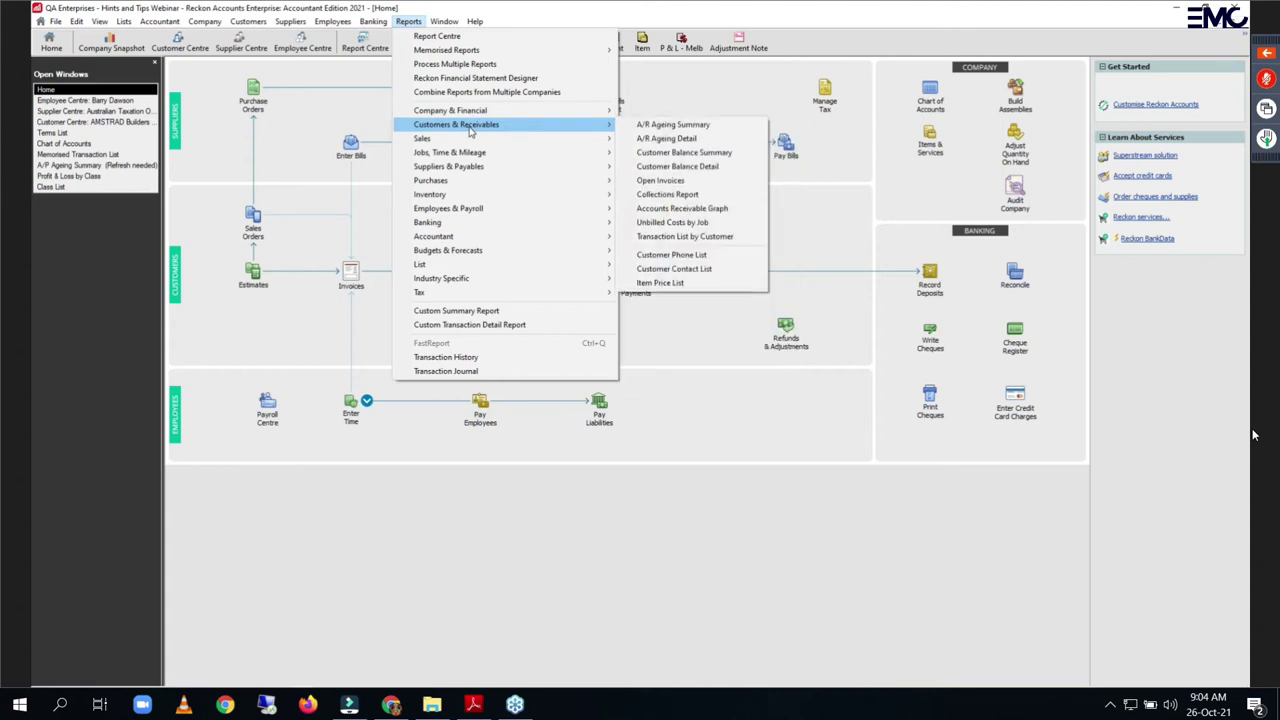
pyautogui.click(705, 168)
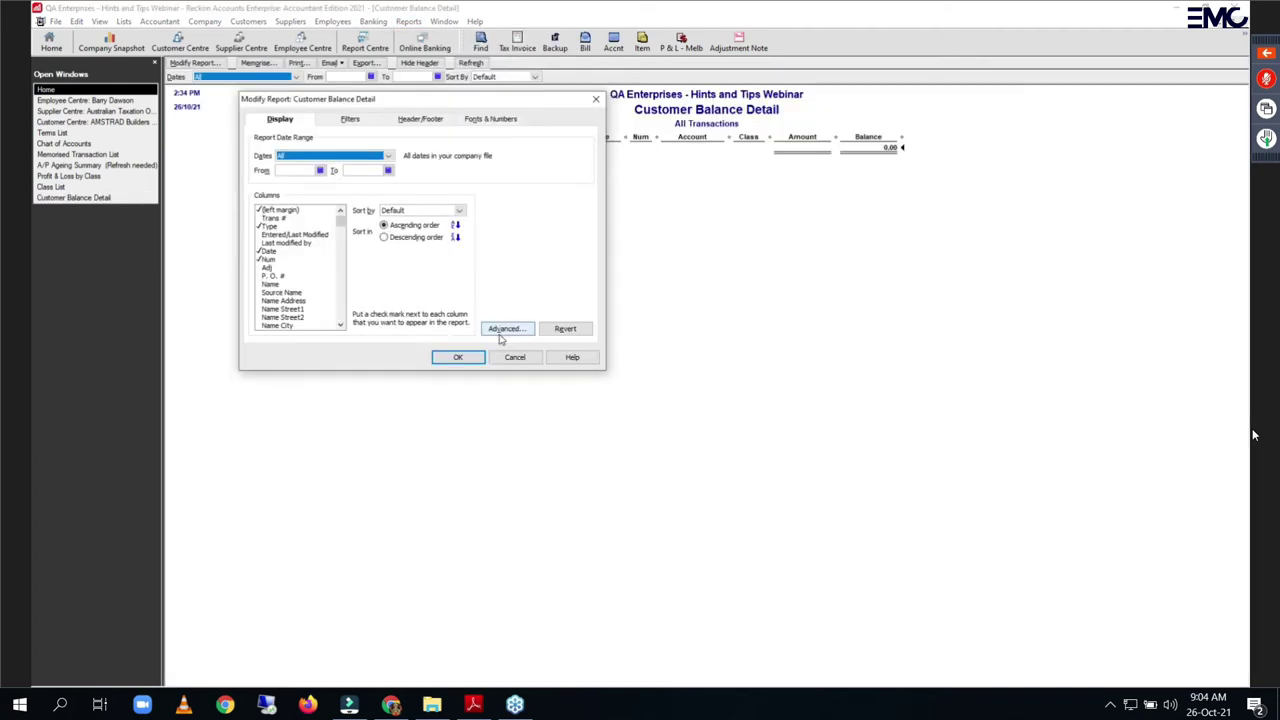
# Step: Add the generated Customer Balance Detail report to the Icon Bar and reopen the report from its new shortcut
pyautogui.click(464, 357)
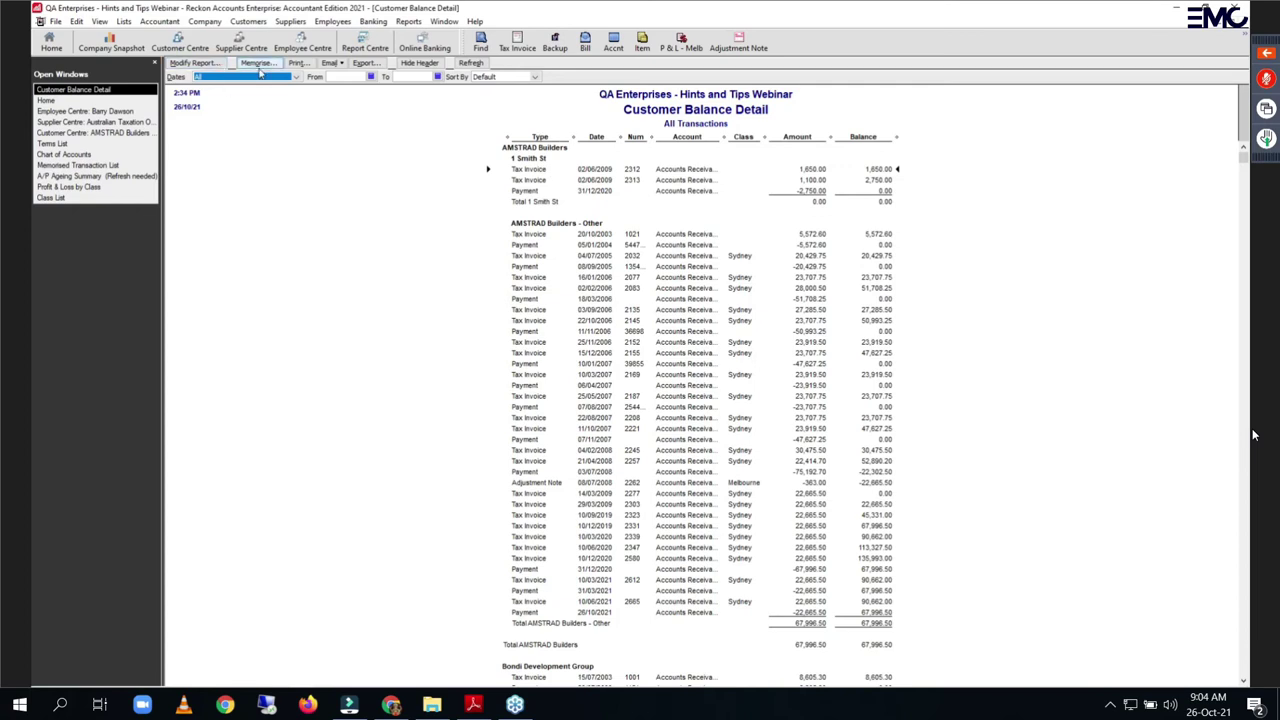
pyautogui.click(98, 24)
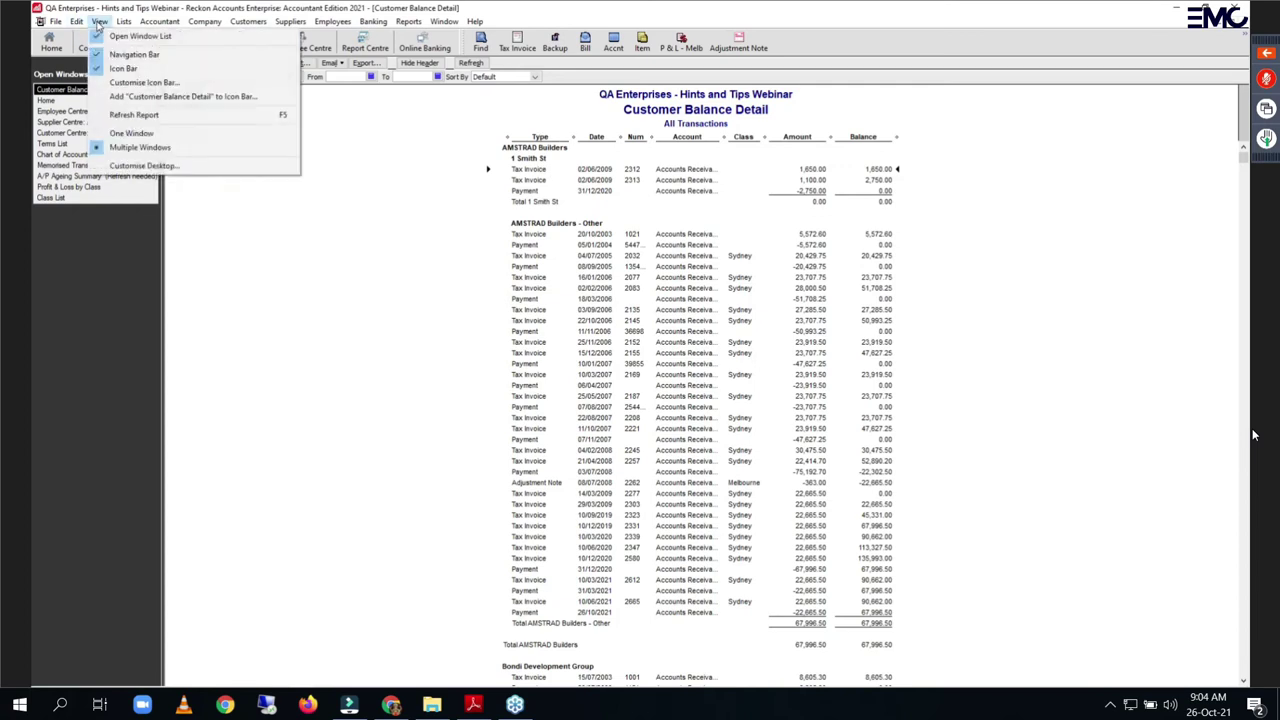
pyautogui.click(202, 99)
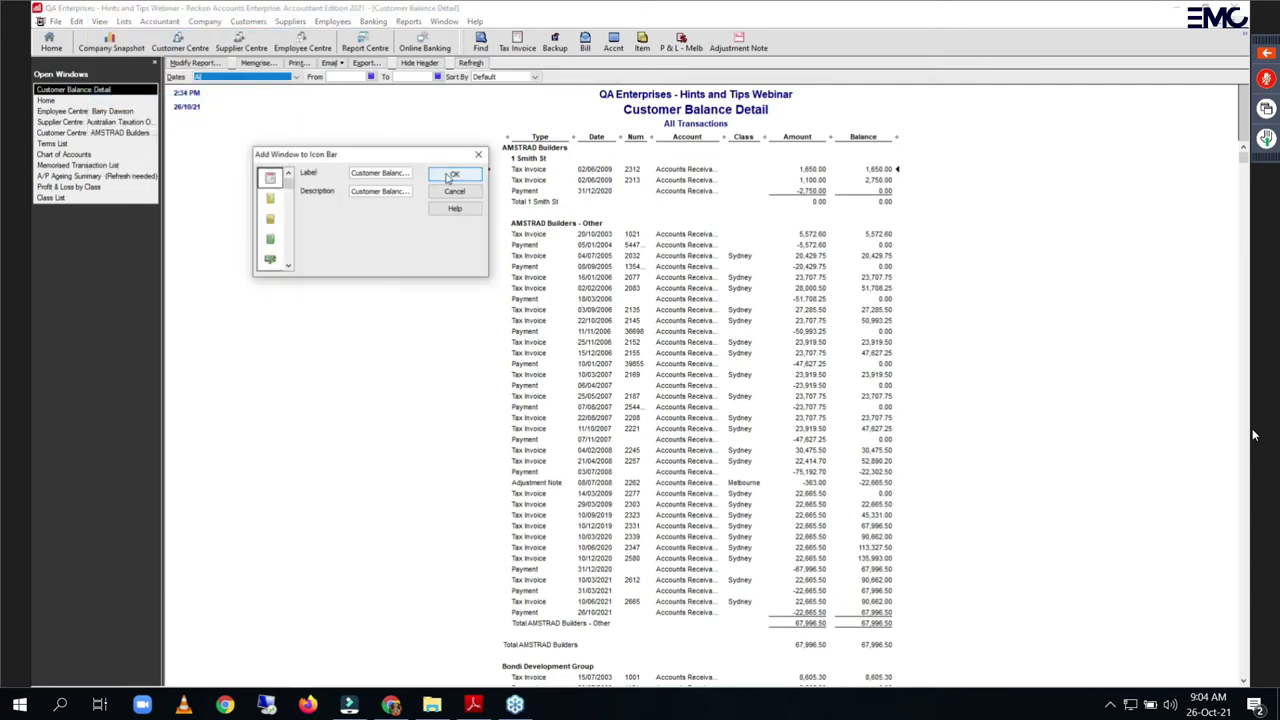
pyautogui.click(451, 176)
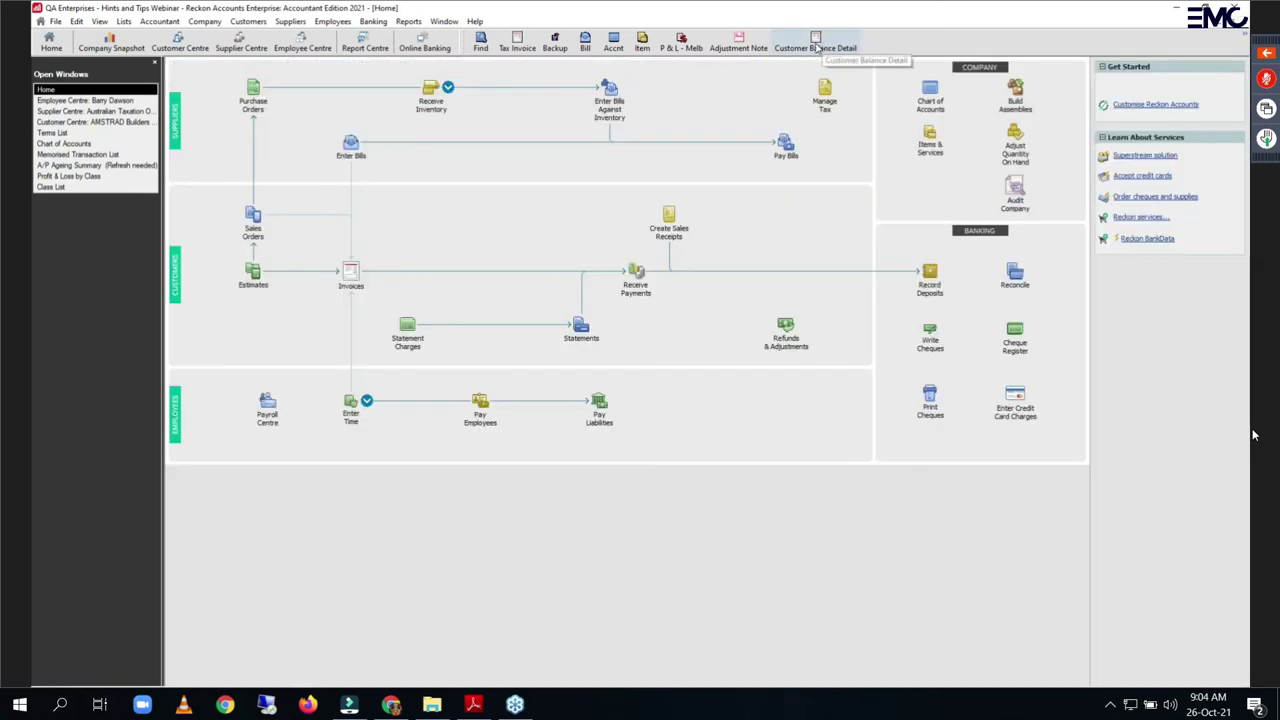
pyautogui.click(815, 43)
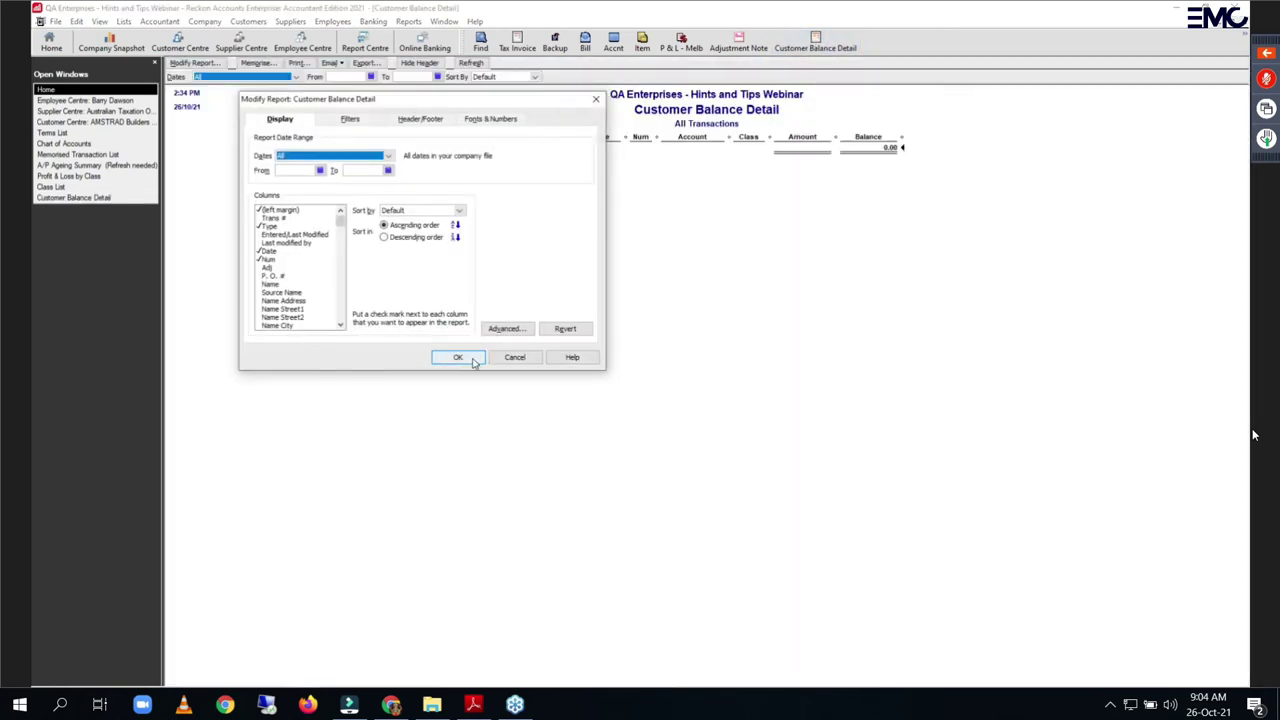
pyautogui.click(458, 358)
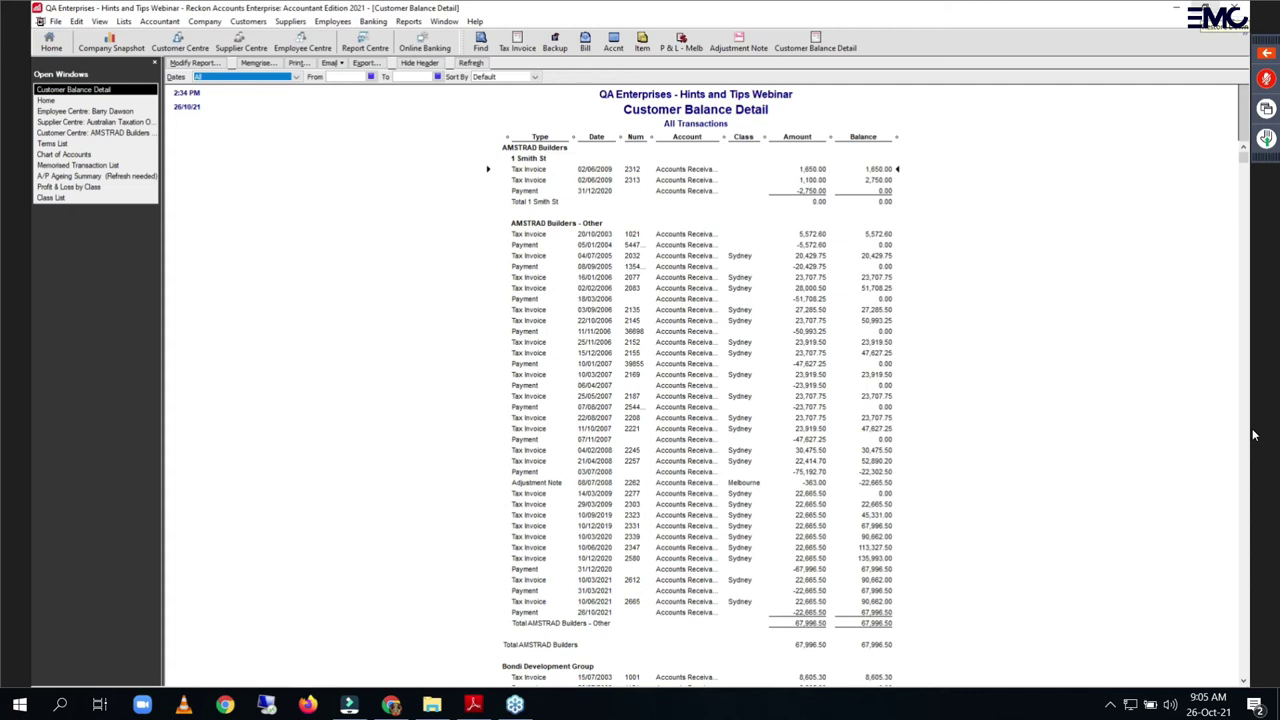
# Step: Set the number of previously opened companies to list to 6
pyautogui.click(56, 22)
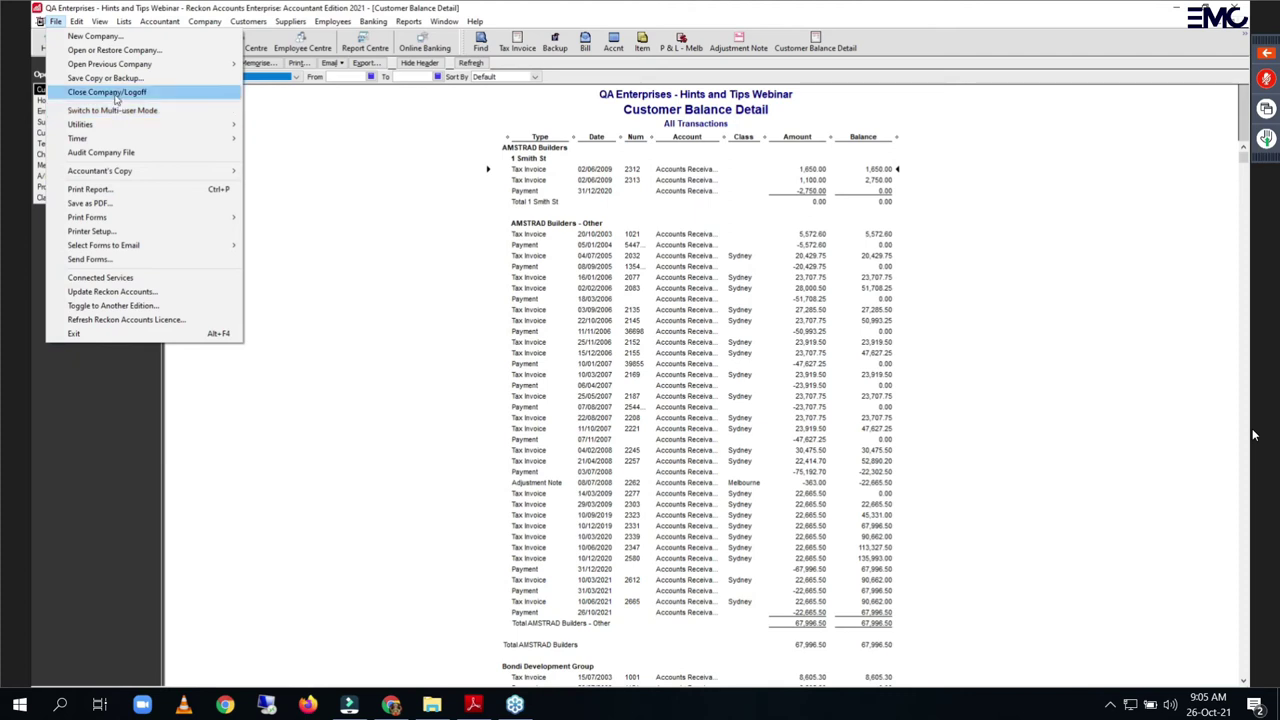
pyautogui.moveTo(92, 66)
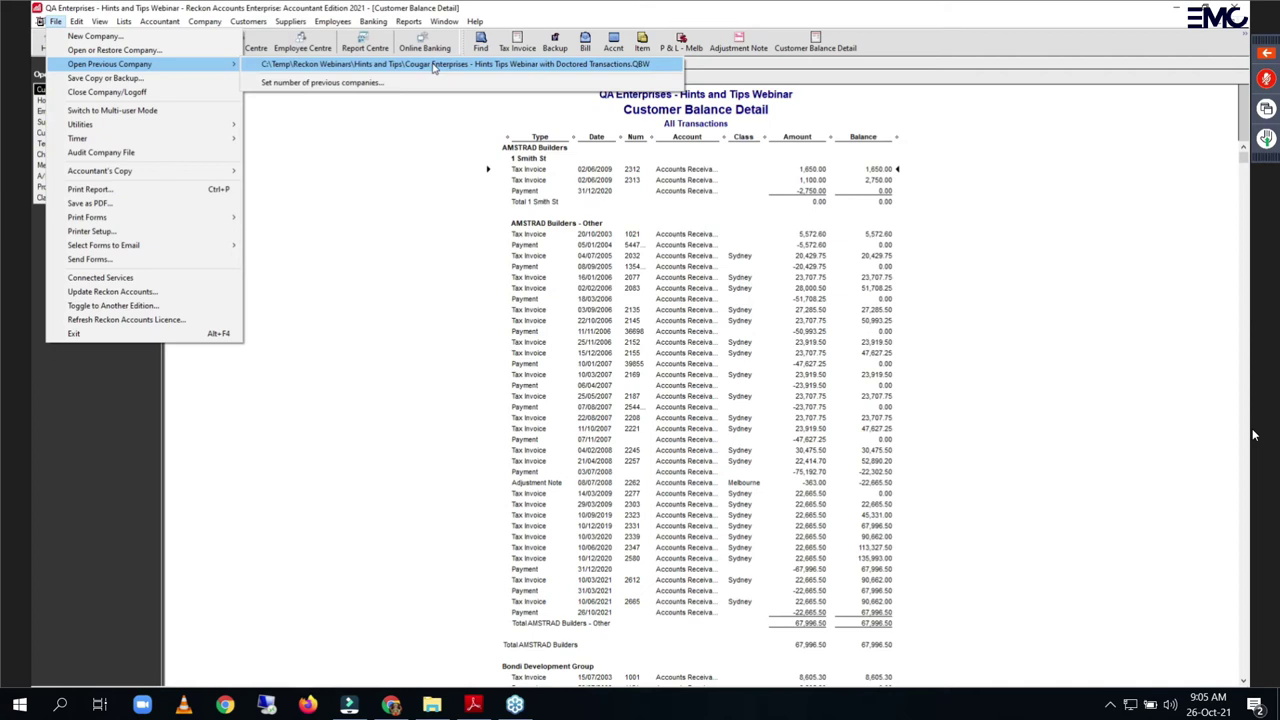
pyautogui.click(273, 84)
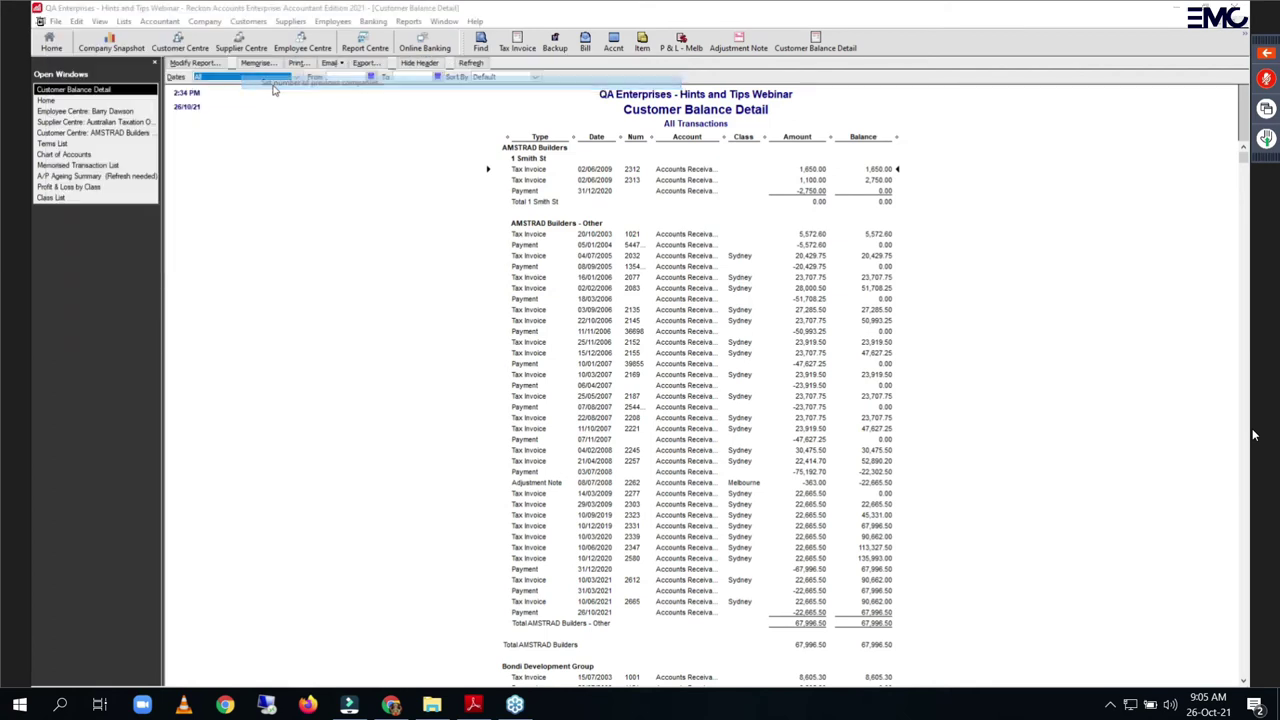
pyautogui.write('6')
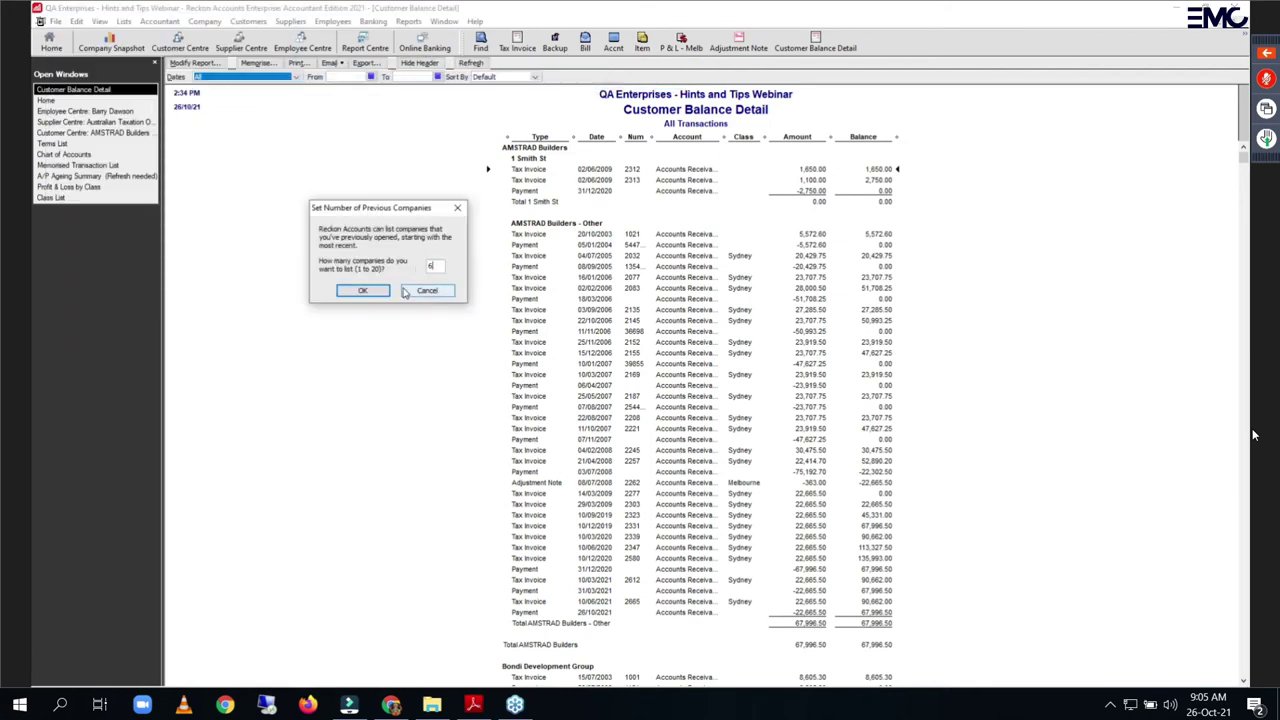
pyautogui.click(362, 291)
pyautogui.click(55, 21)
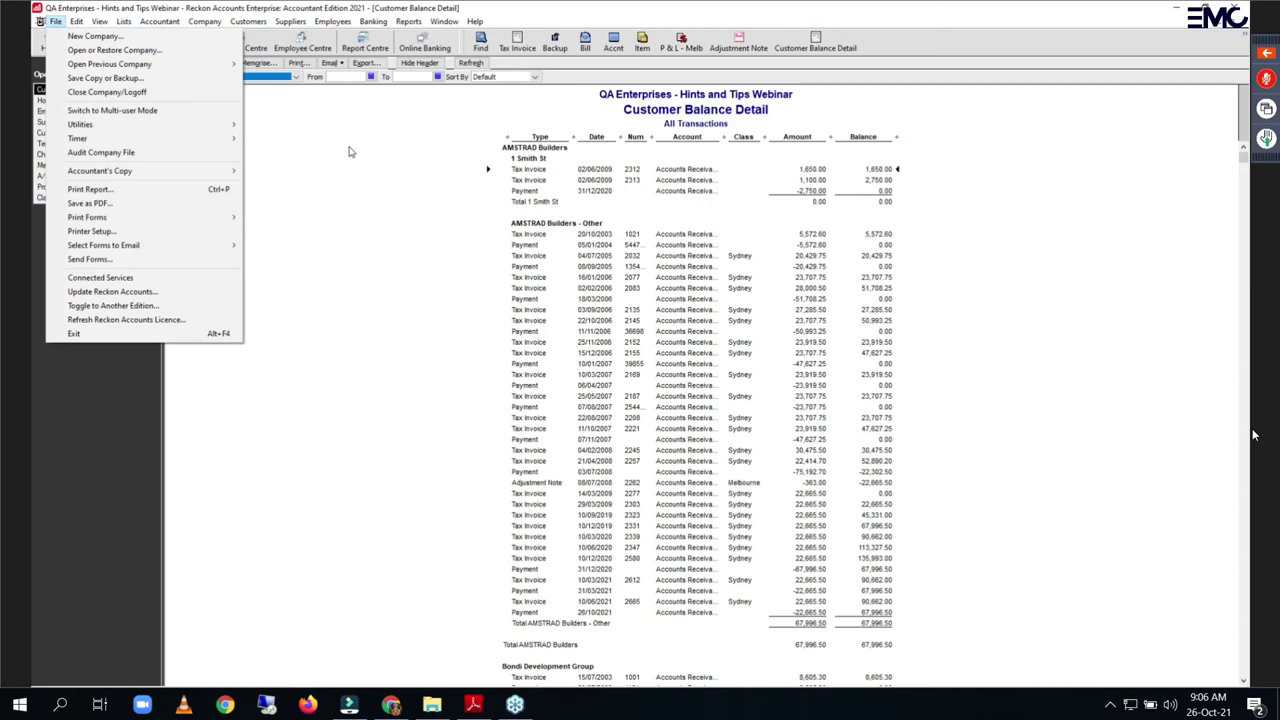
pyautogui.click(337, 253)
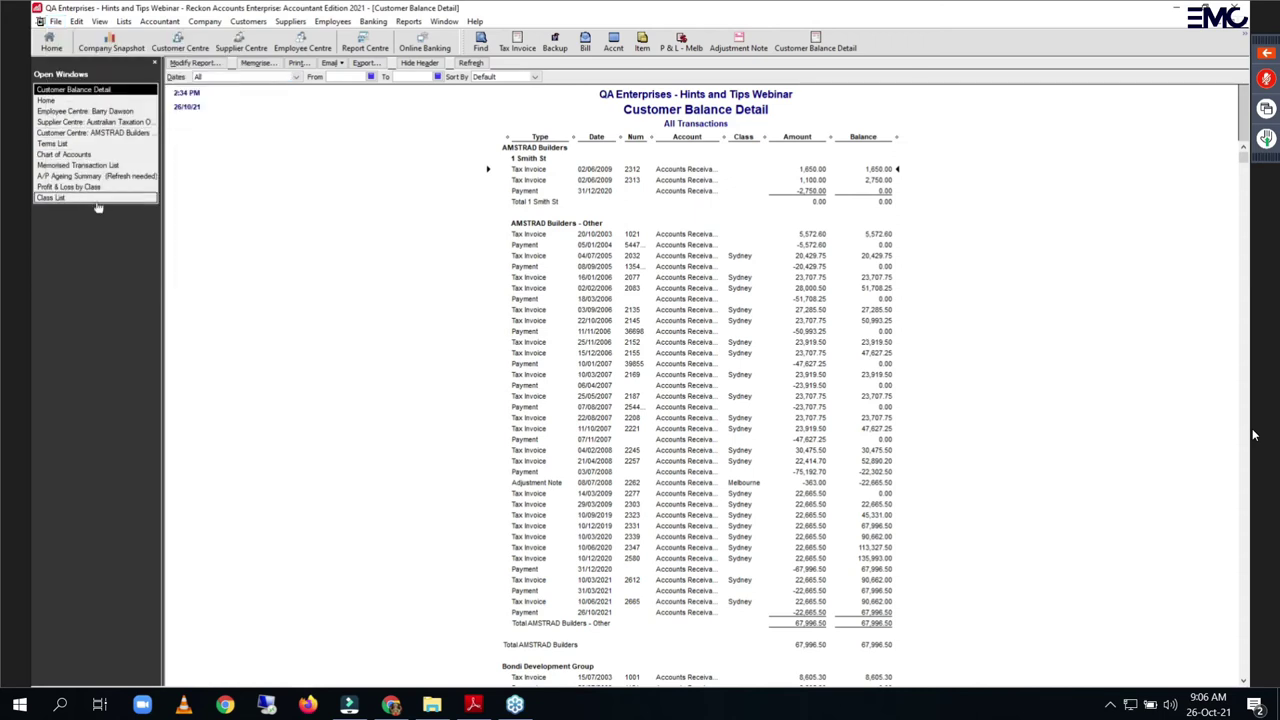
# Step: Switch among the open windows, including the Terms List, Memorised Transaction List, Chart of Accounts and Employee Centre
pyautogui.click(104, 146)
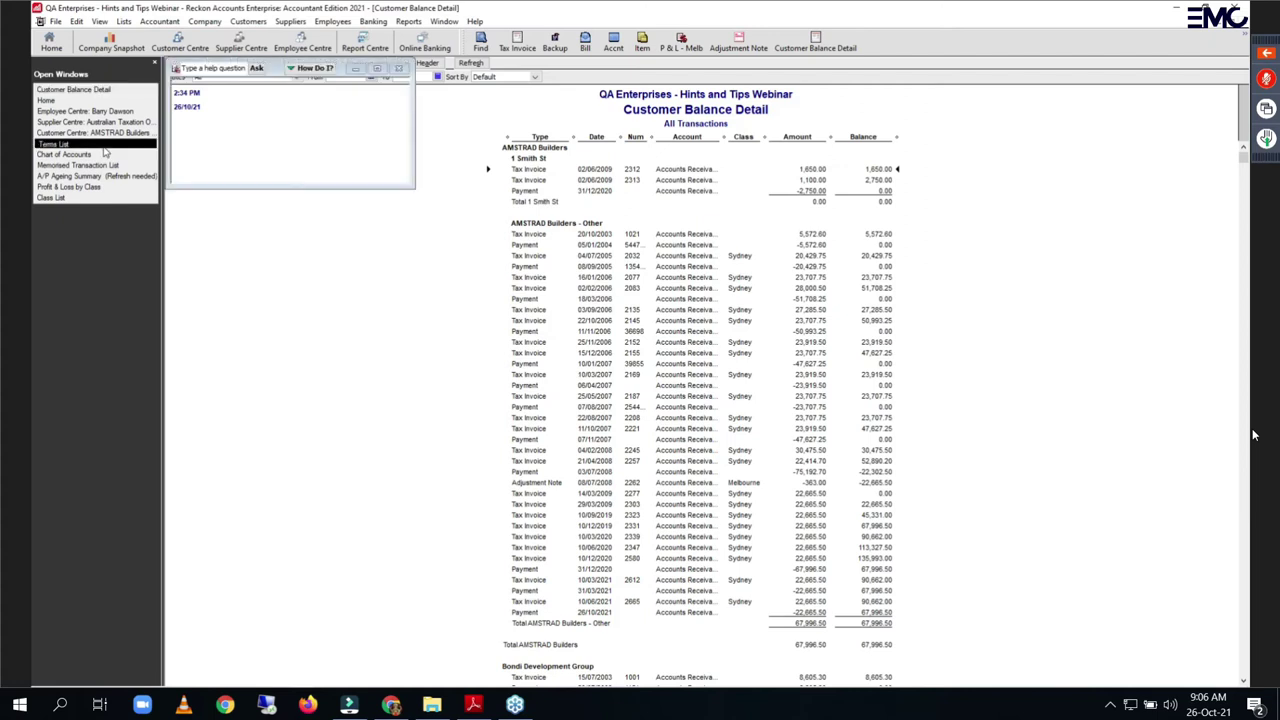
pyautogui.press('Escape')
pyautogui.click(96, 140)
pyautogui.click(93, 167)
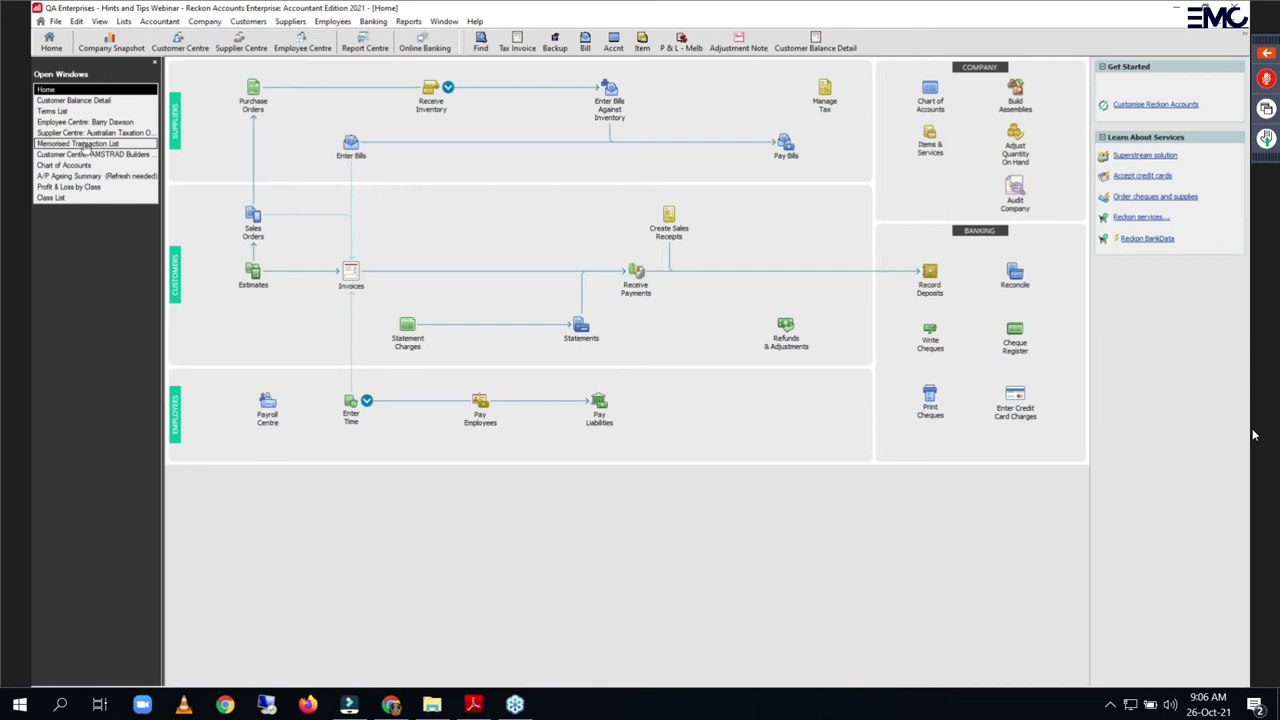
pyautogui.click(45, 165)
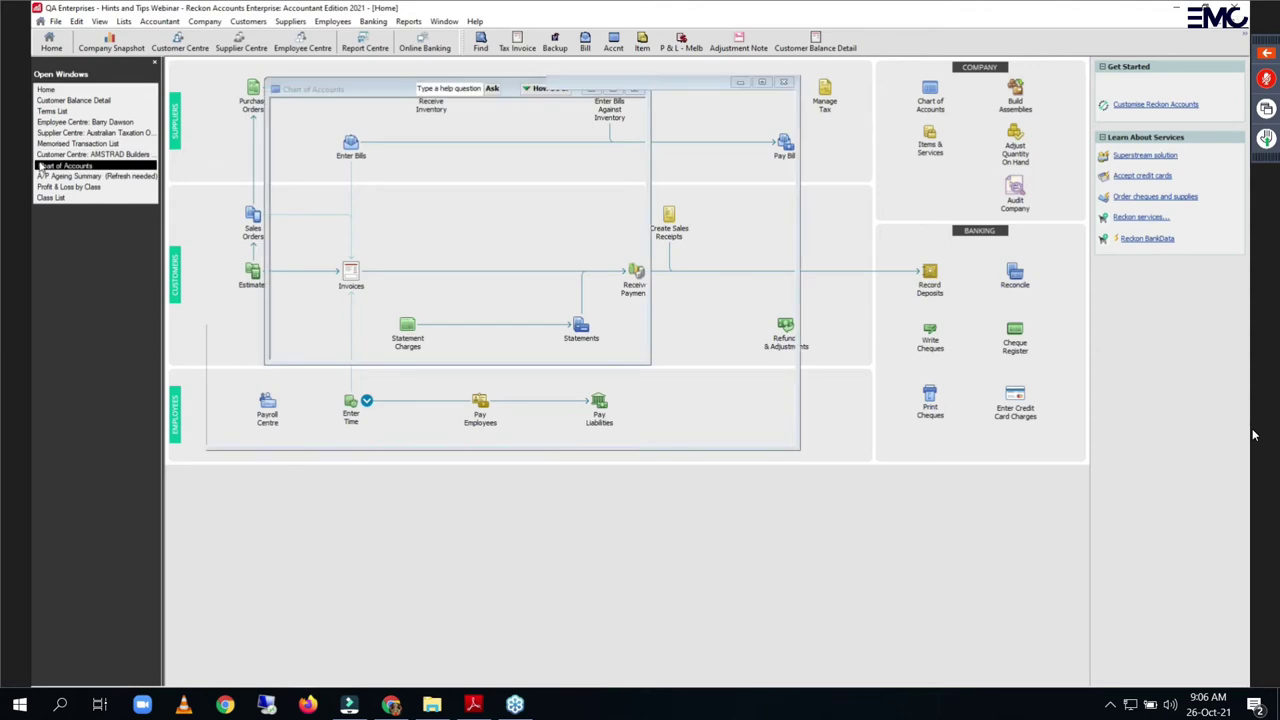
pyautogui.click(58, 117)
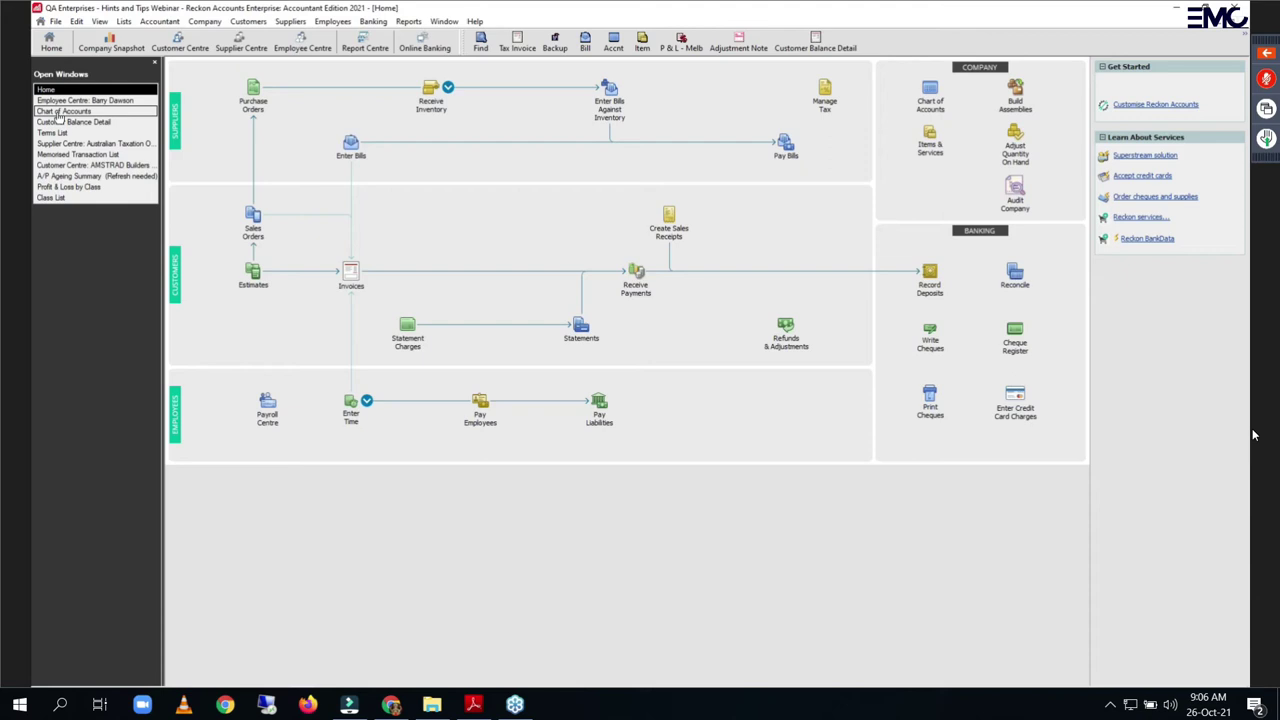
# Step: Close all open windows at once, and reopen the Home page maximised
pyautogui.click(444, 21)
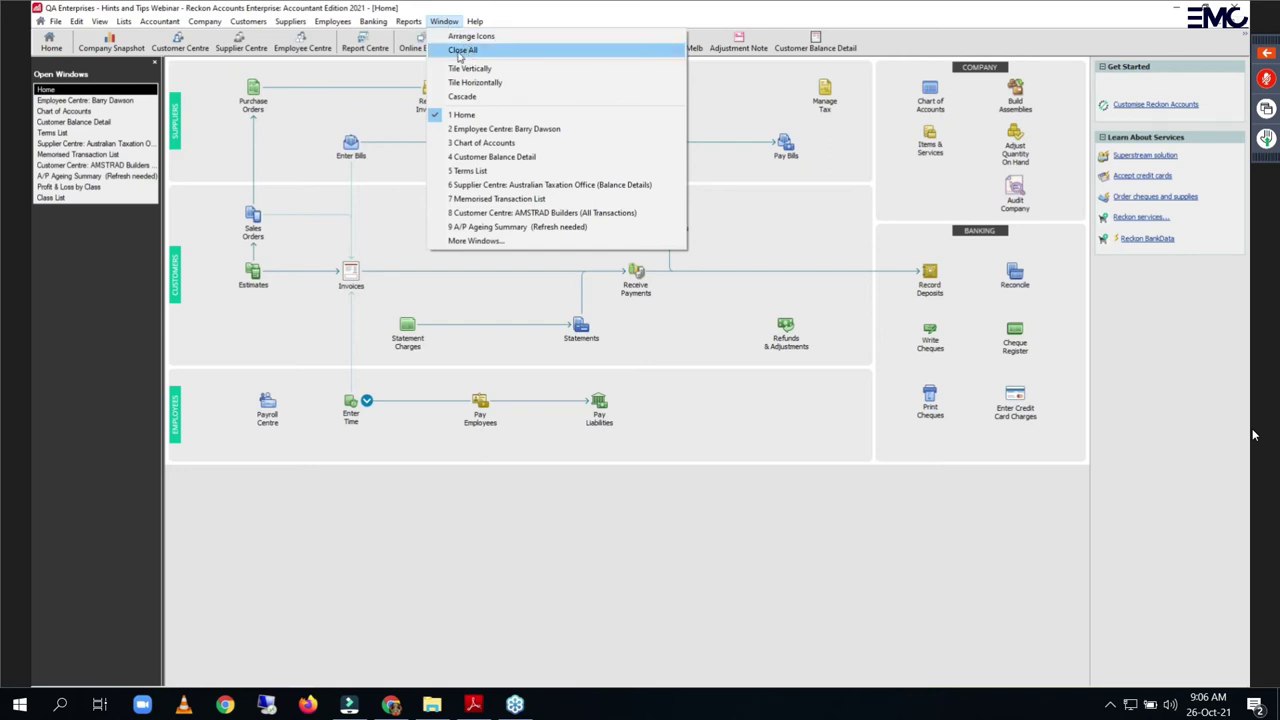
pyautogui.click(461, 50)
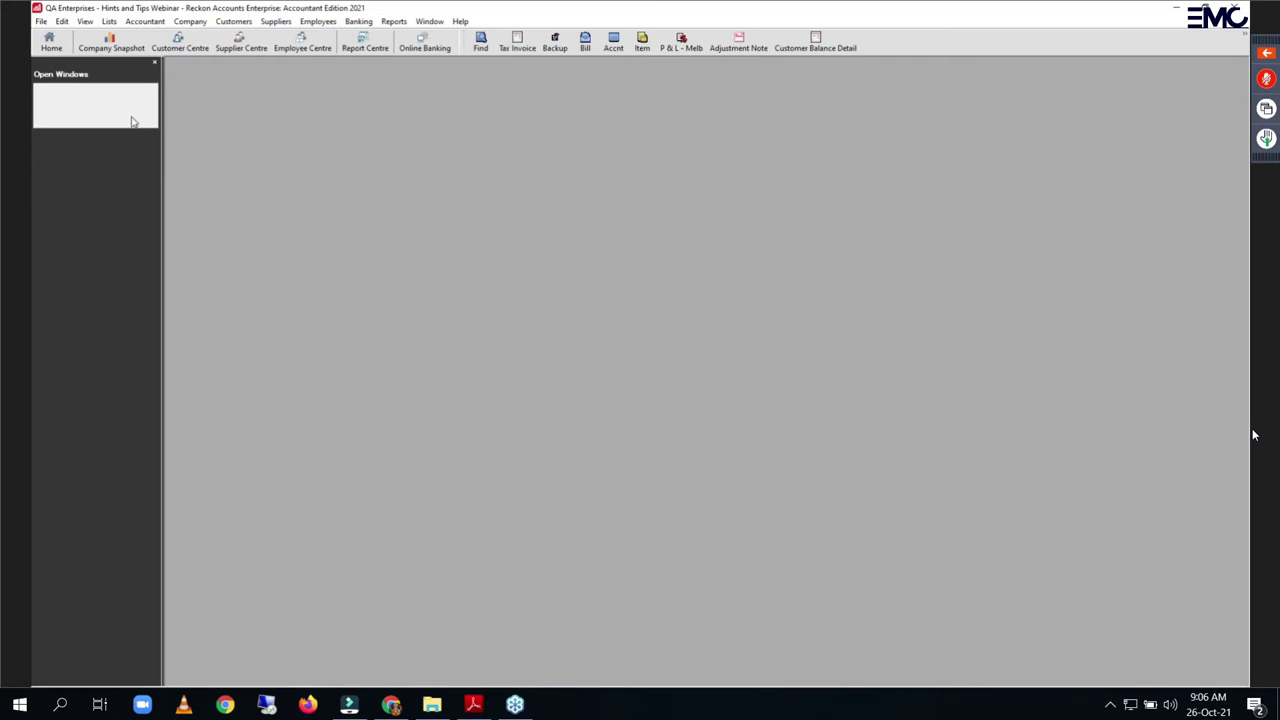
pyautogui.click(50, 44)
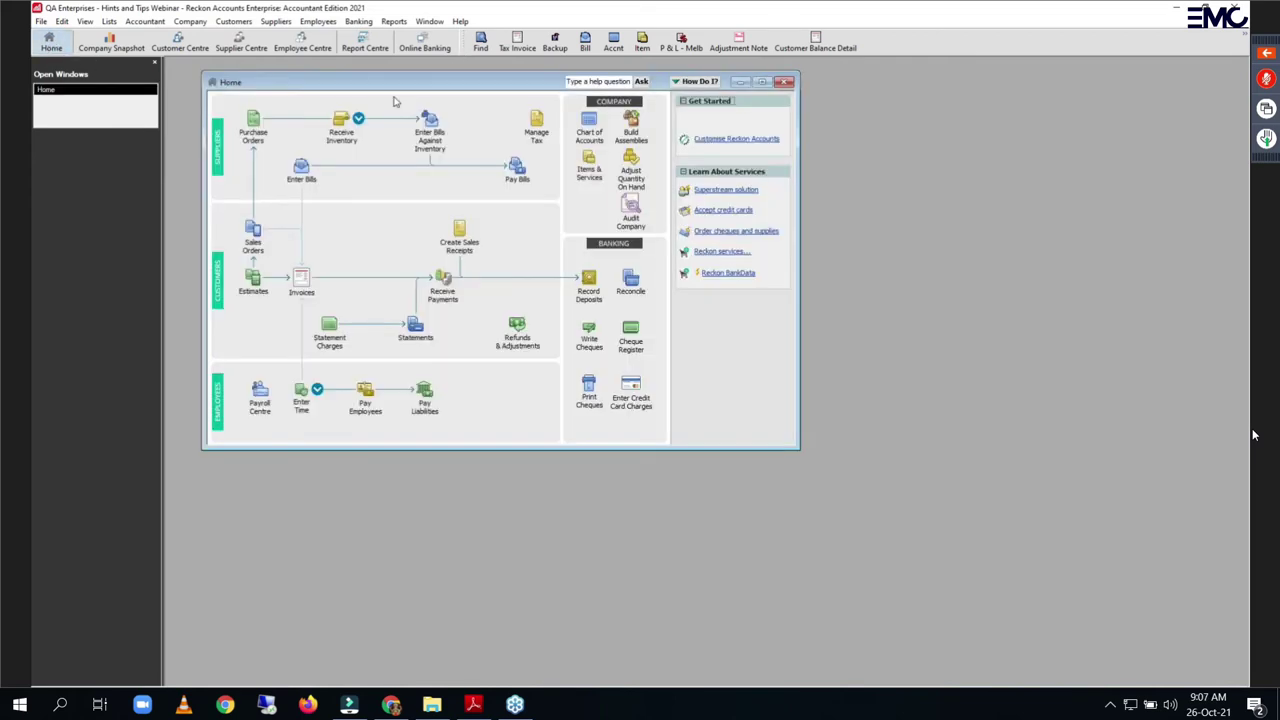
pyautogui.click(762, 82)
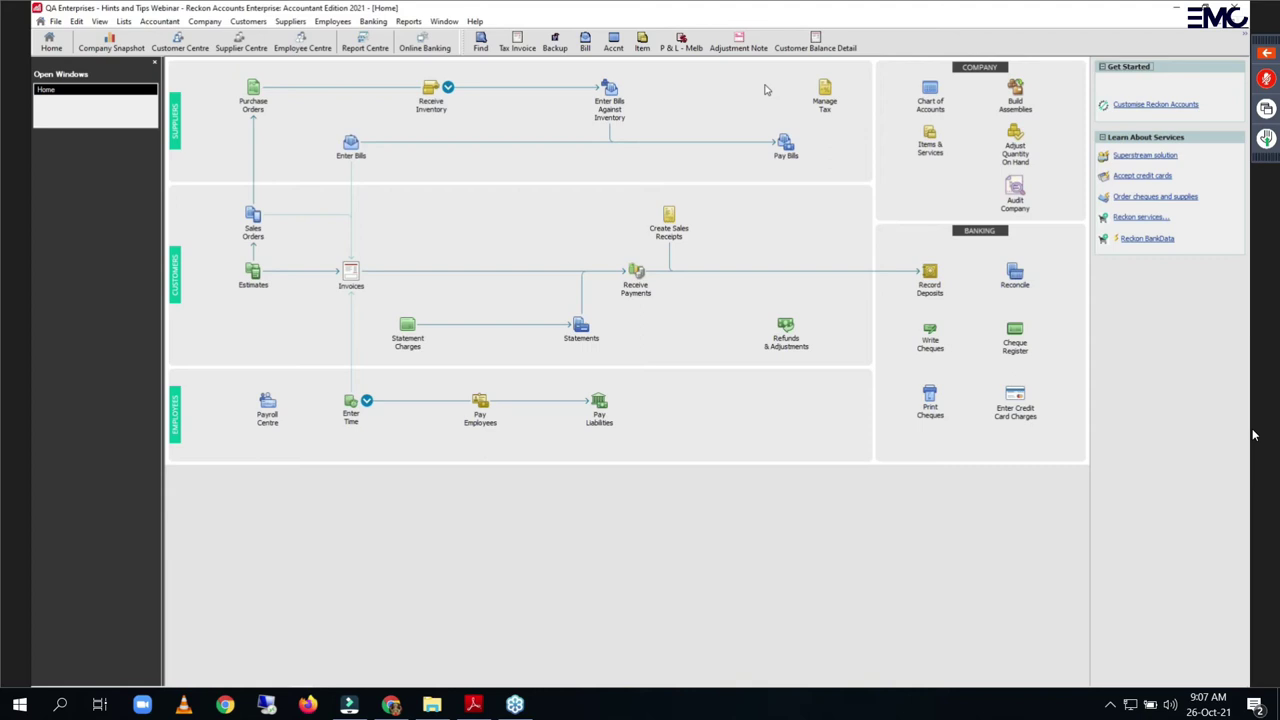
# Step: Try the desktop saving options and the Home page startup option in the Desktop View preferences, and discard the changes
pyautogui.click(80, 23)
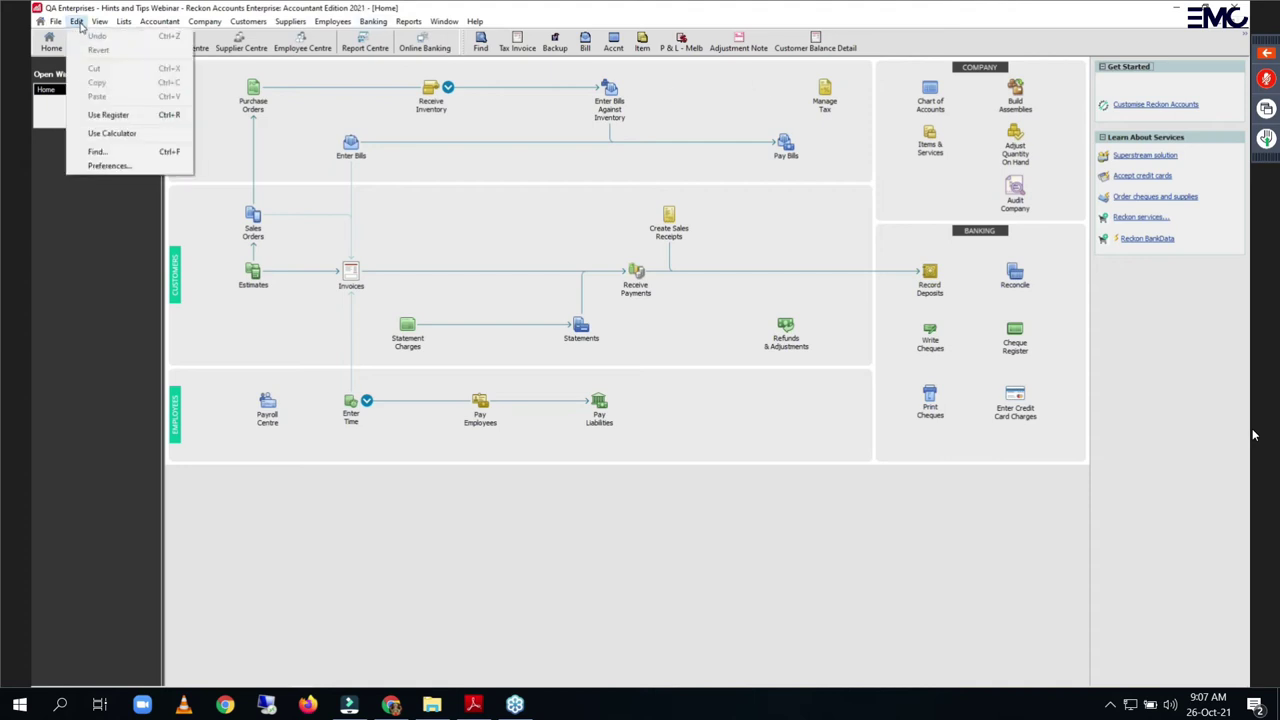
pyautogui.click(120, 166)
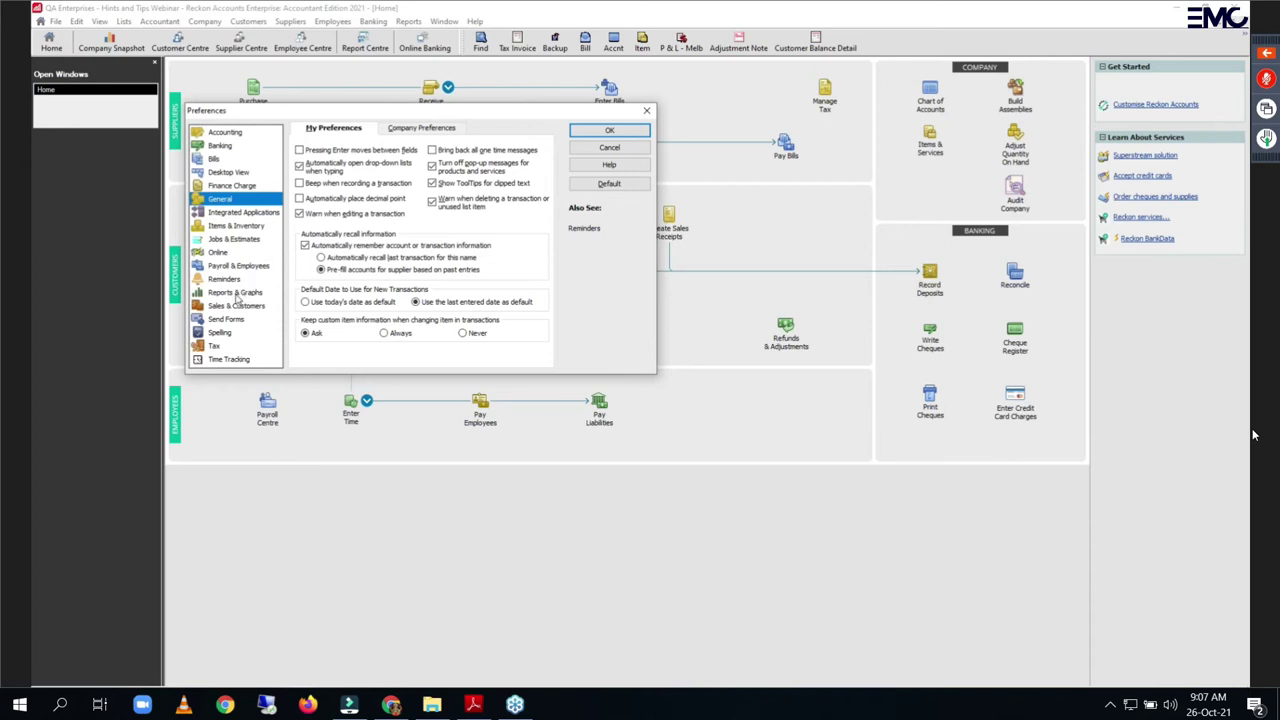
pyautogui.click(226, 173)
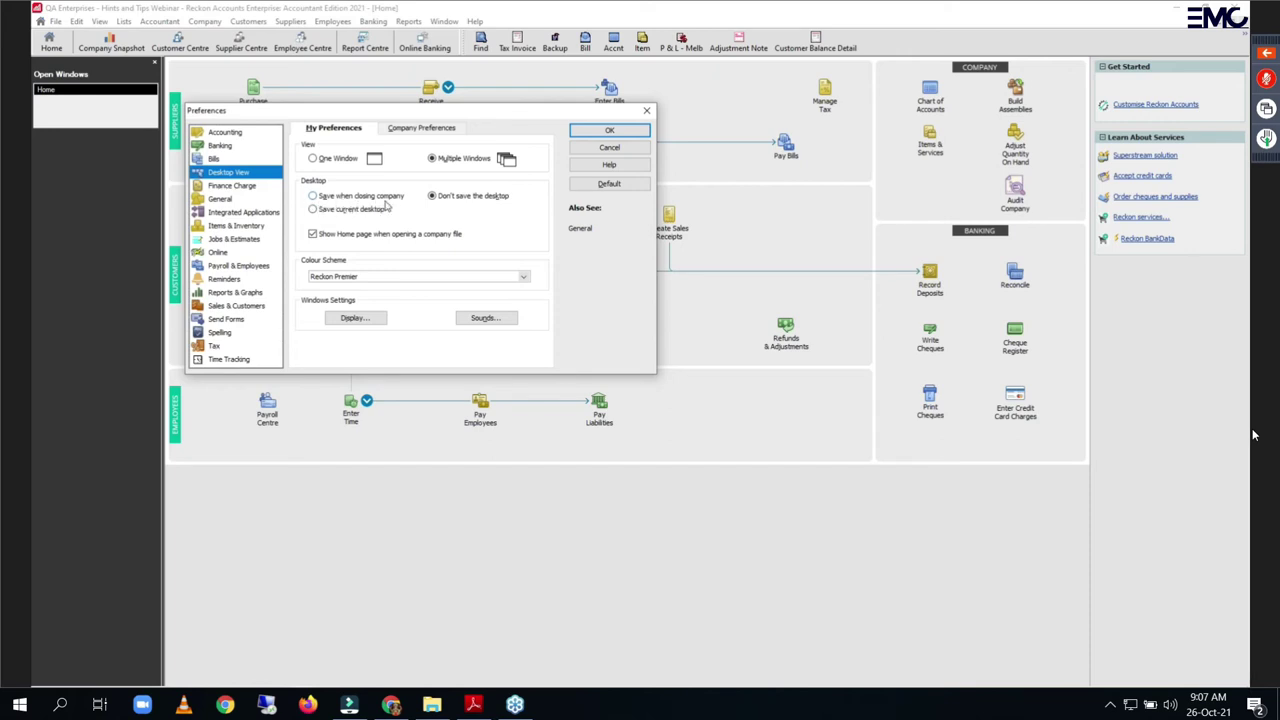
pyautogui.click(313, 197)
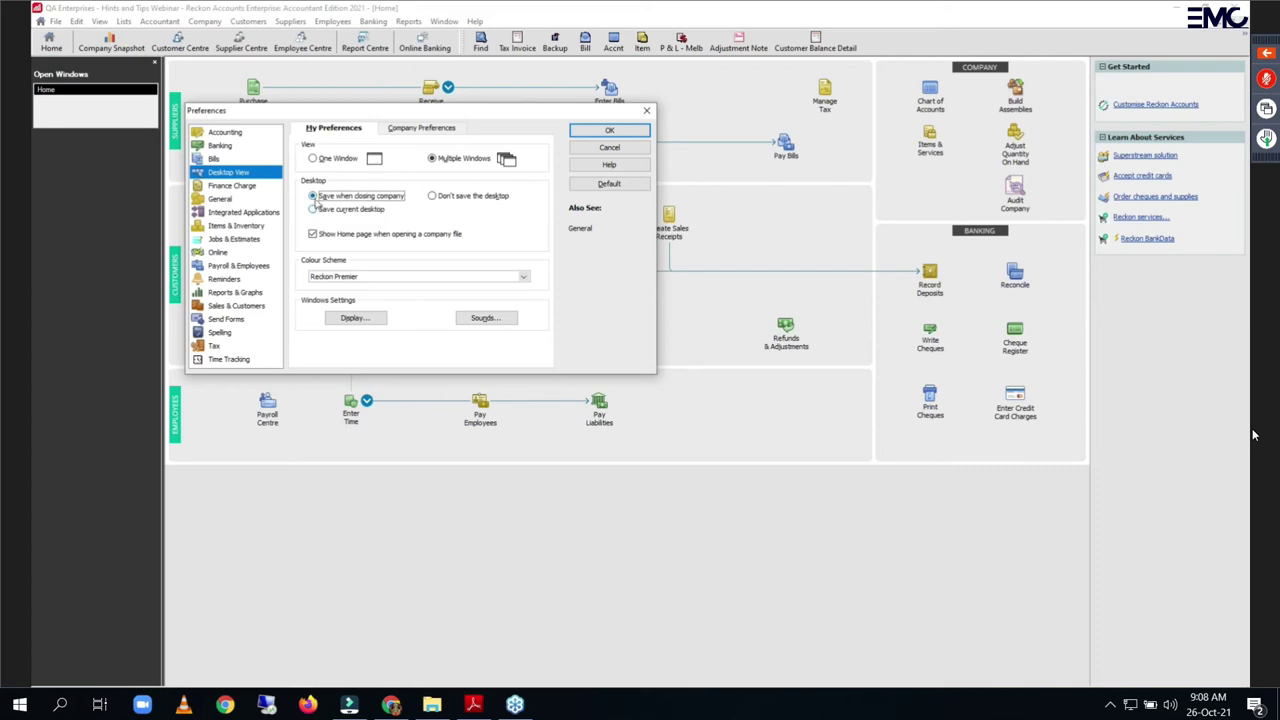
pyautogui.click(318, 212)
pyautogui.click(313, 210)
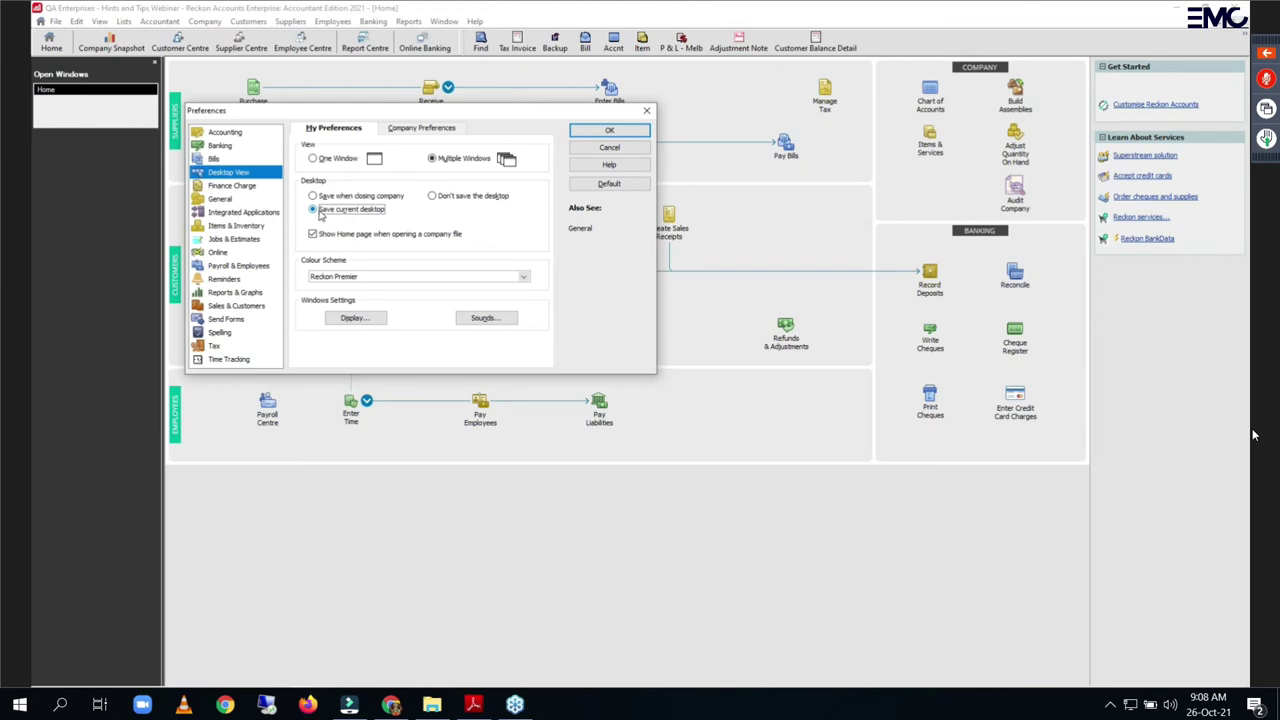
pyautogui.click(432, 197)
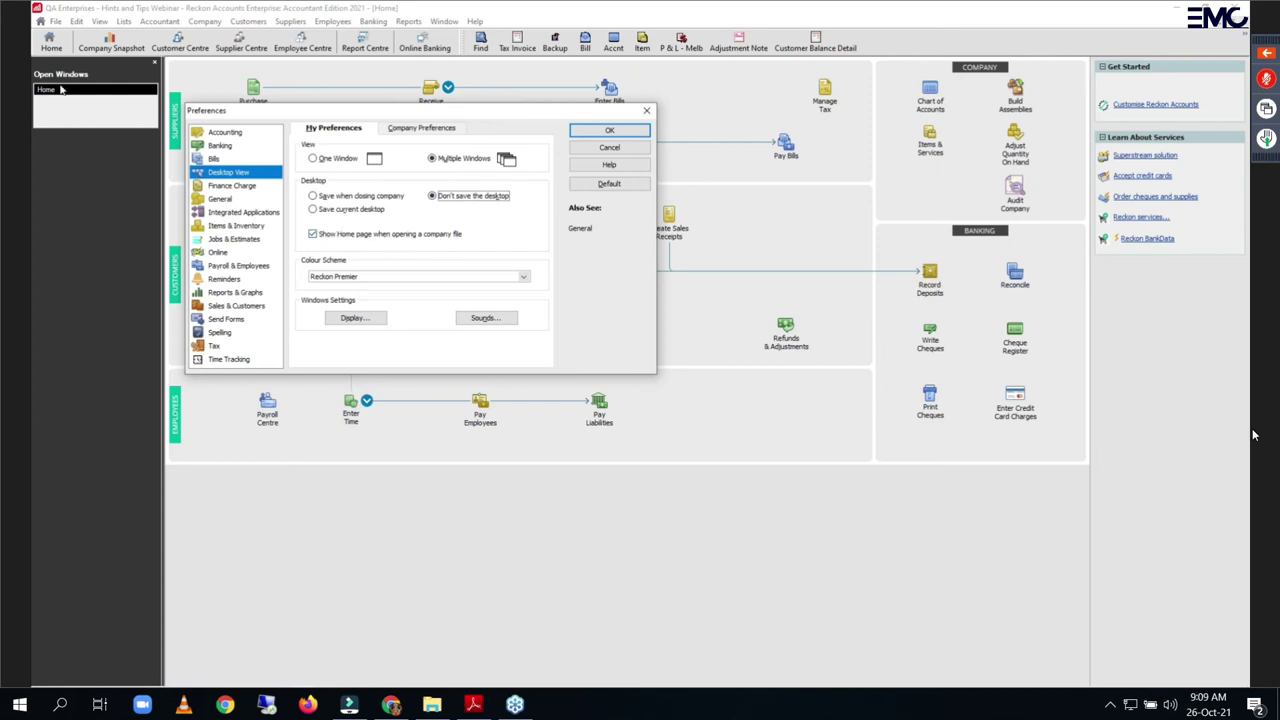
pyautogui.click(313, 235)
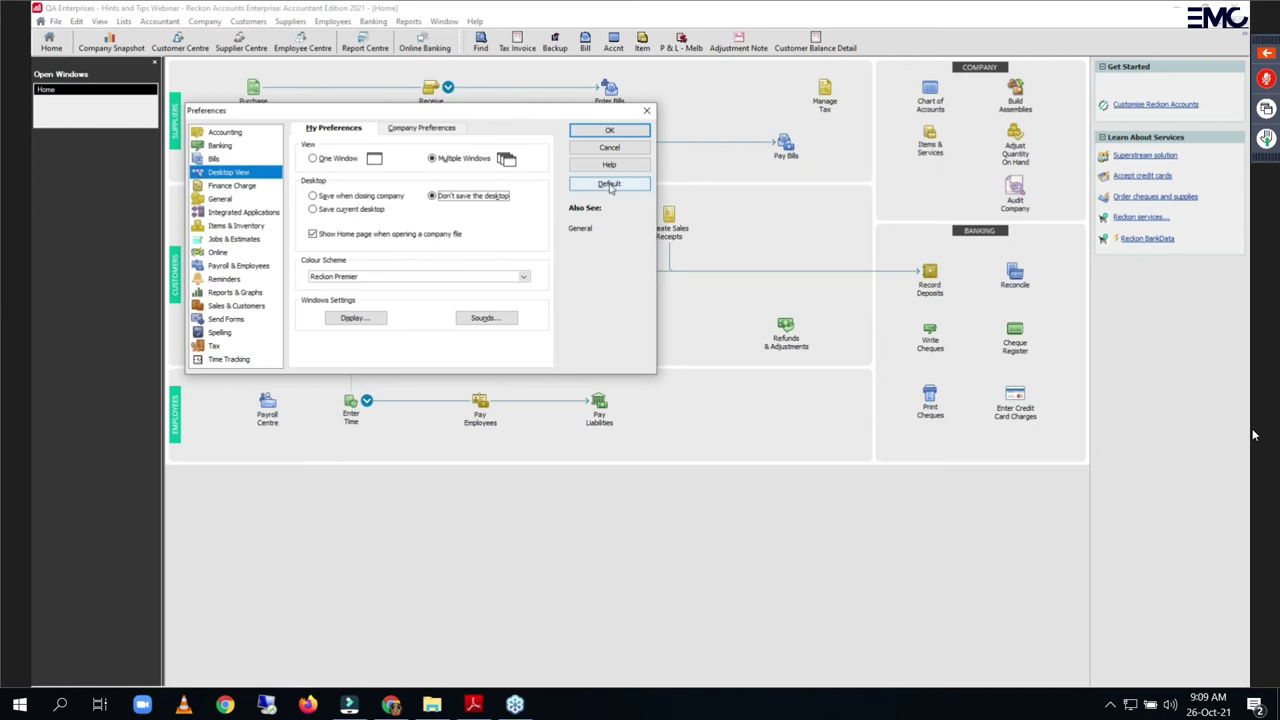
pyautogui.click(647, 113)
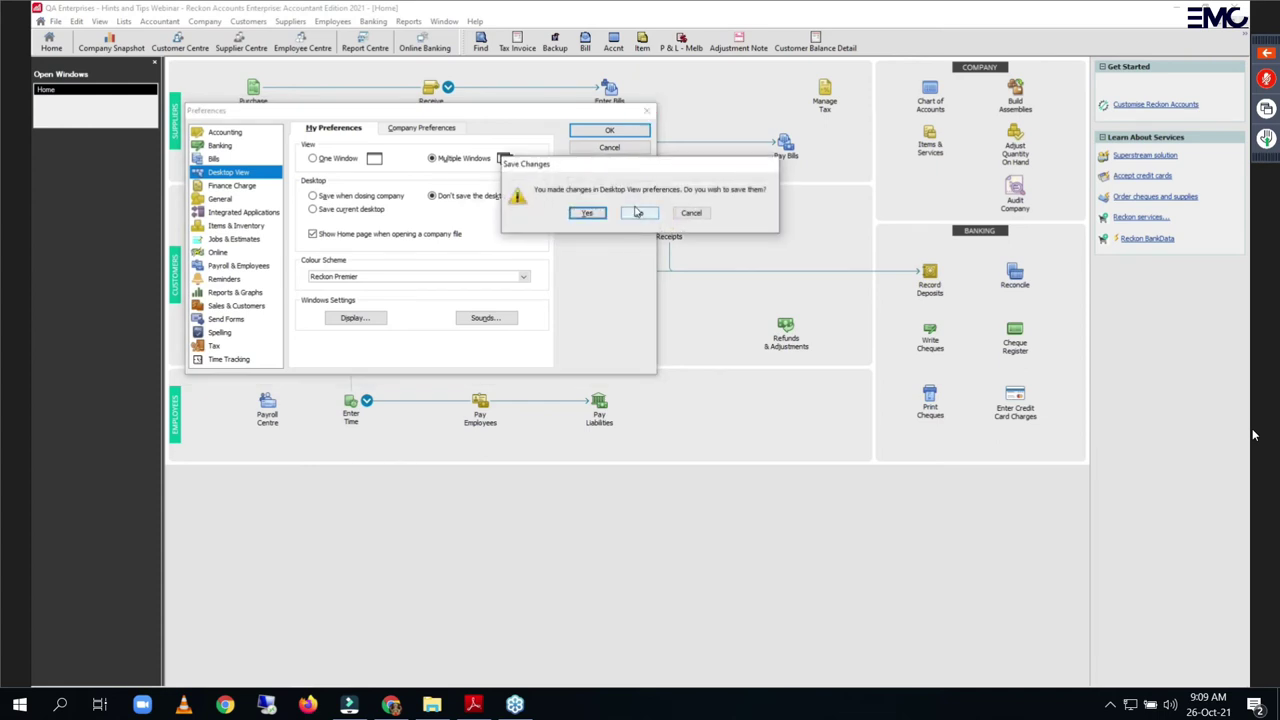
pyautogui.click(637, 214)
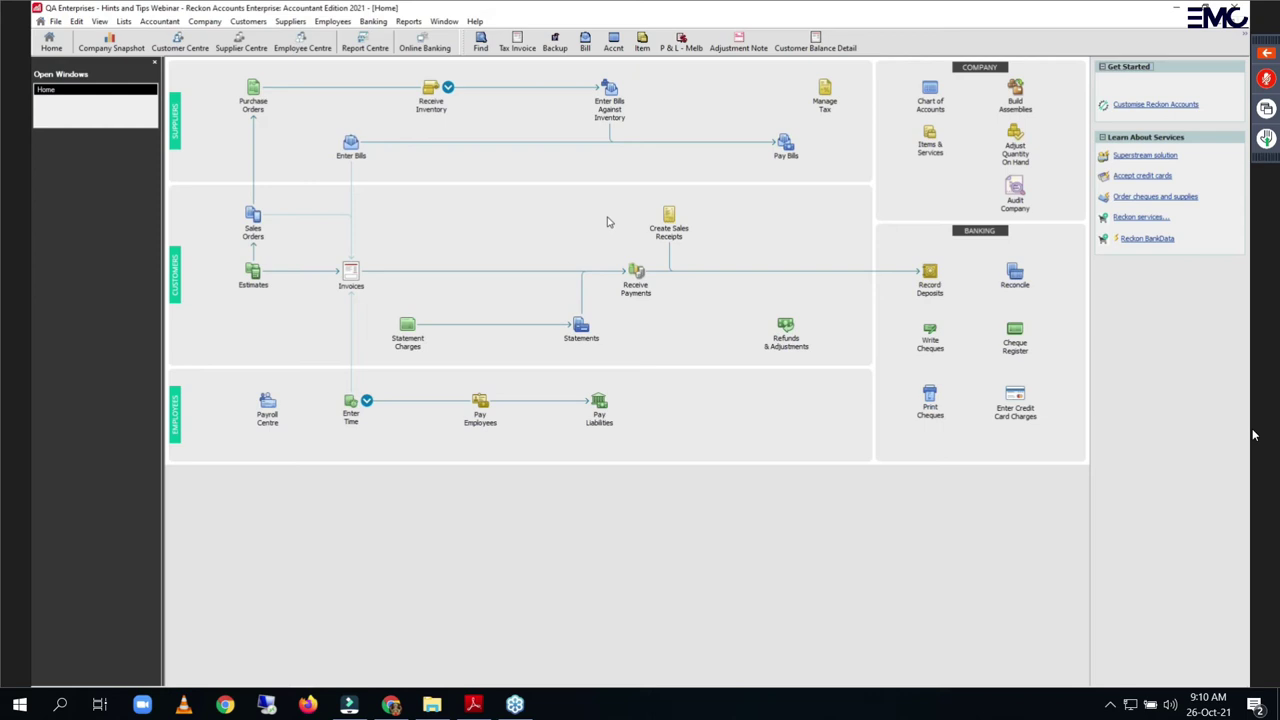
# Step: Generate the Profit & Loss Standard report with the date range This Financial Year
pyautogui.click(409, 21)
pyautogui.moveTo(452, 112)
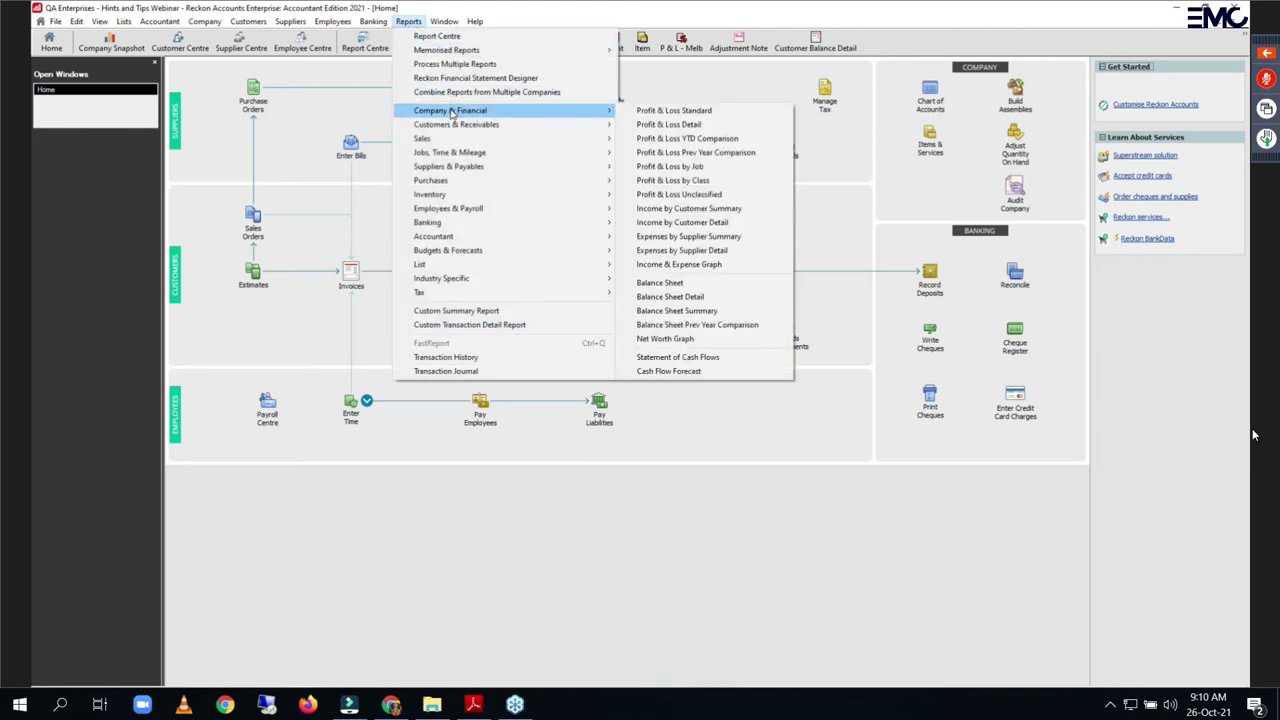
pyautogui.click(662, 111)
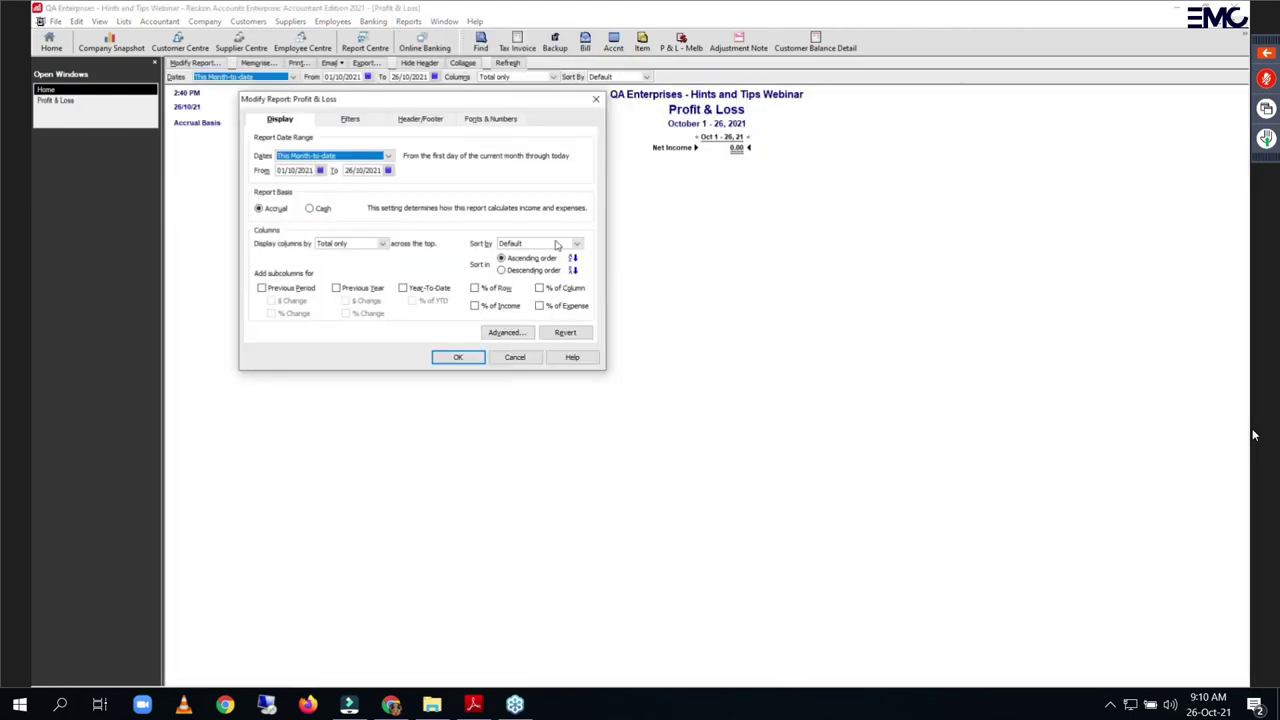
pyautogui.click(390, 156)
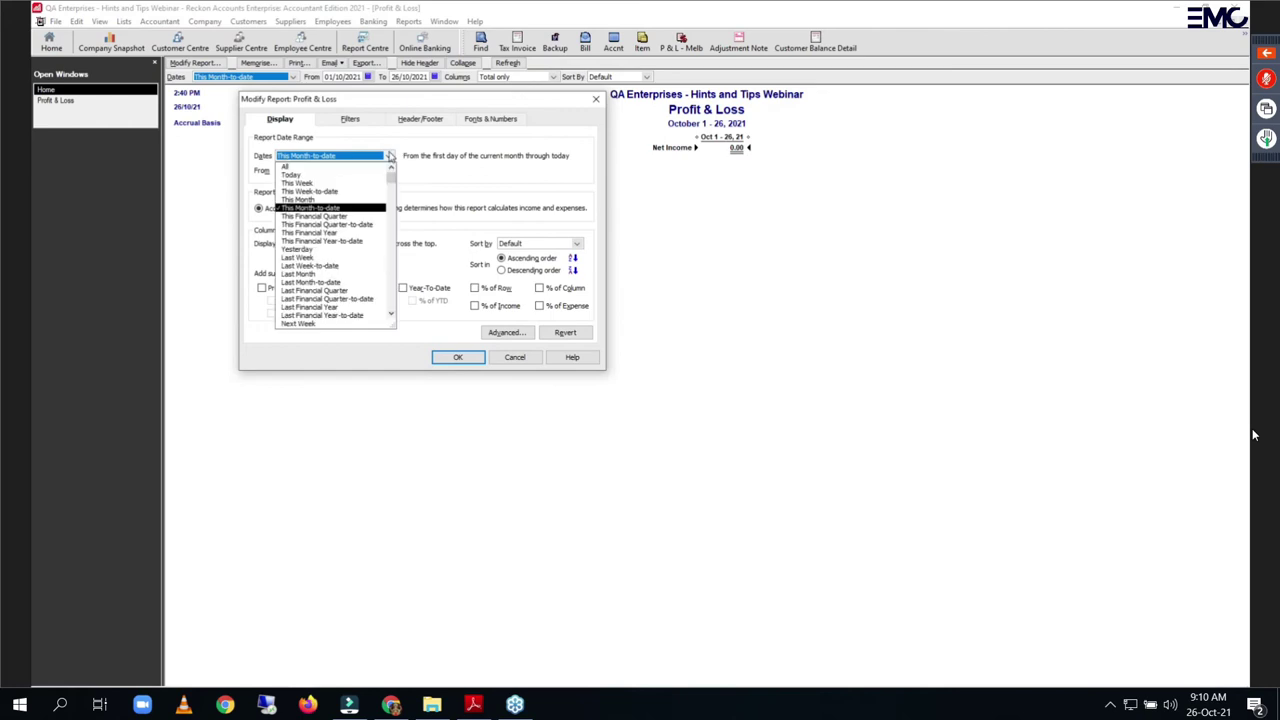
pyautogui.click(335, 233)
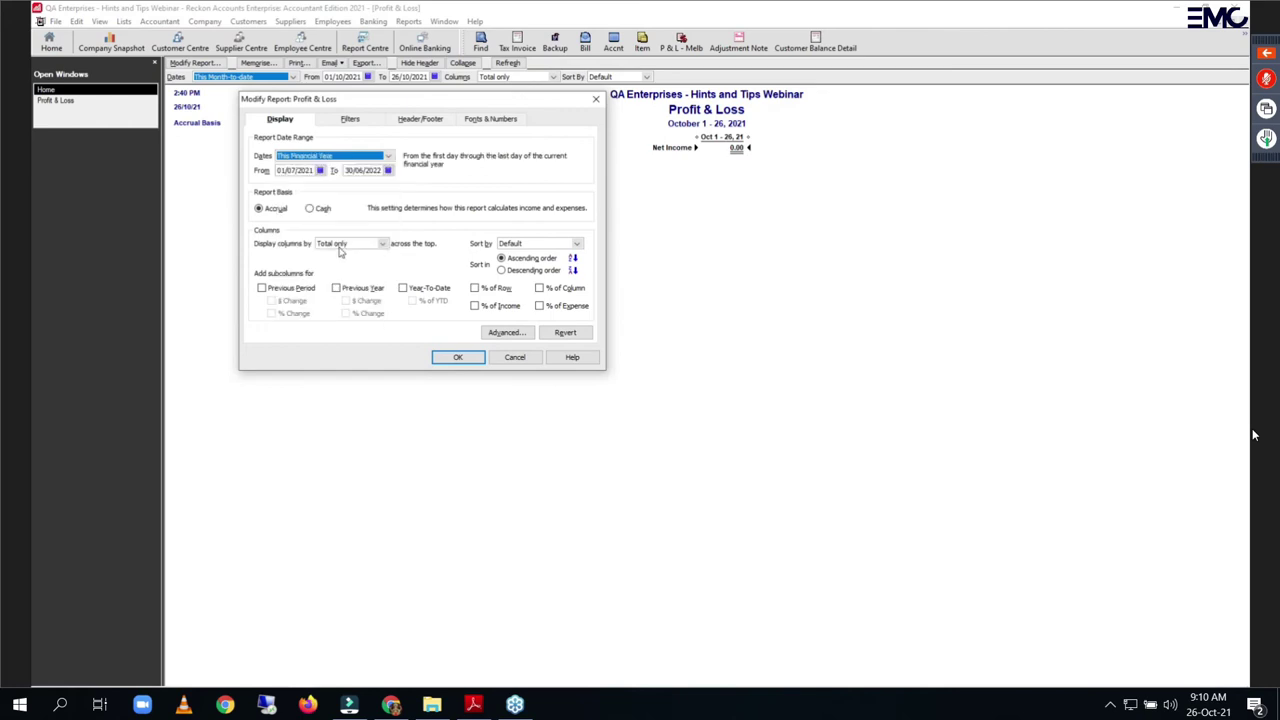
pyautogui.click(452, 357)
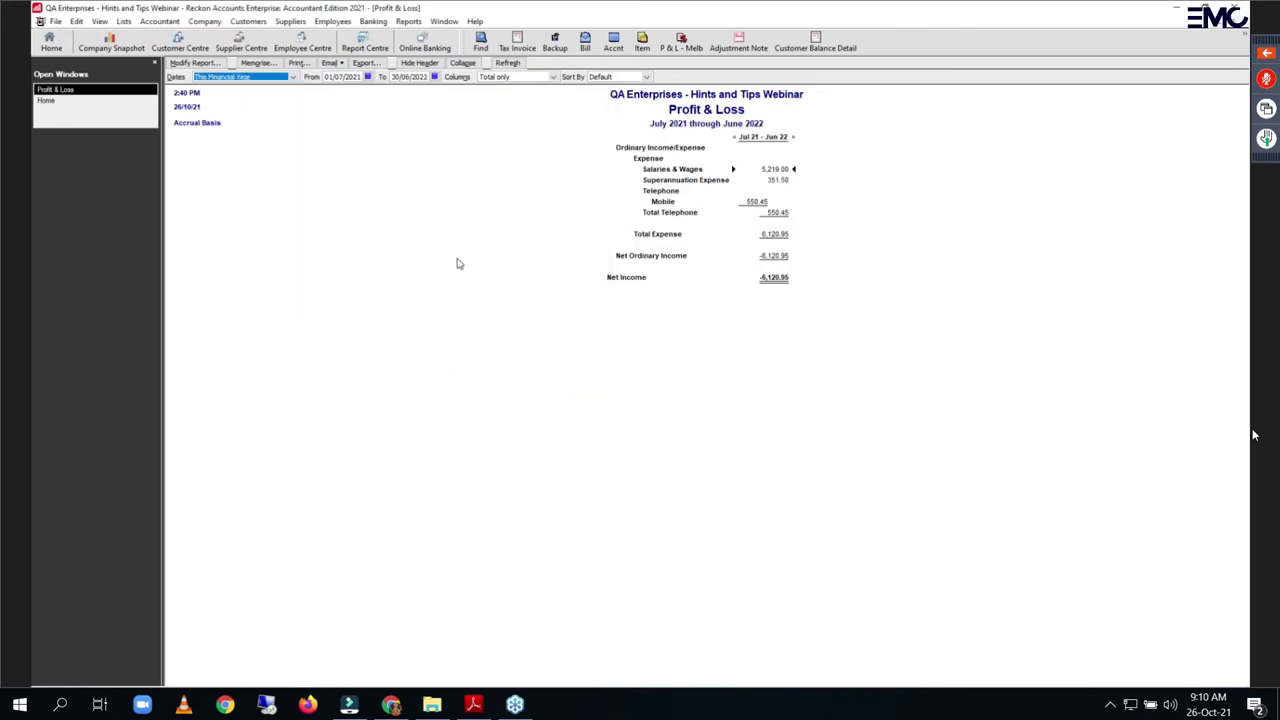
# Step: Set the Profit & Loss report's date range to Last Financial Year and collapse its subaccounts
pyautogui.click(294, 79)
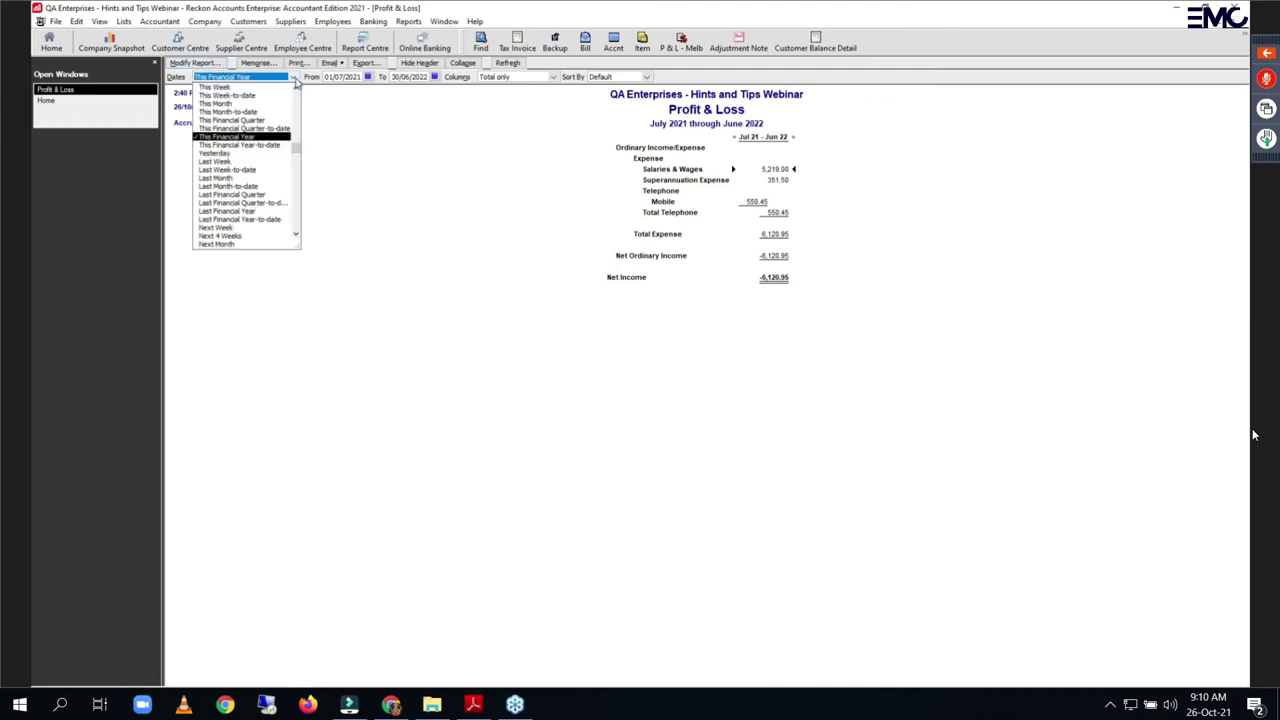
pyautogui.click(236, 212)
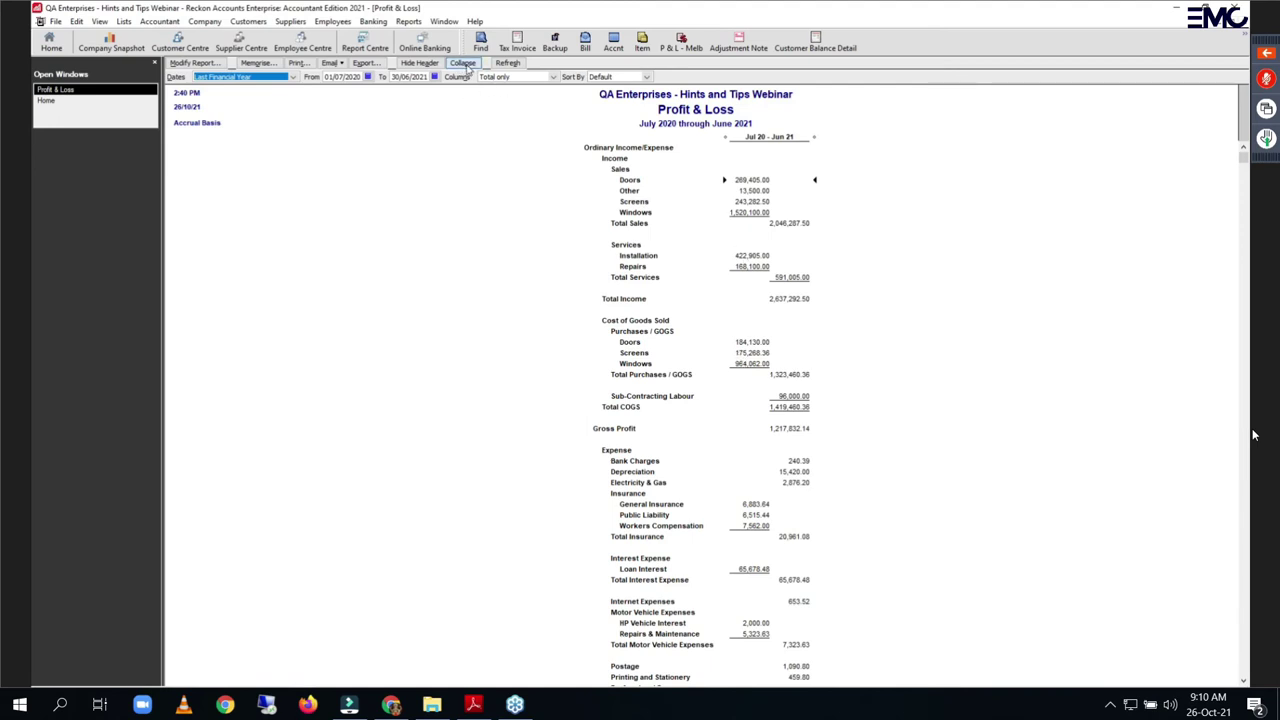
pyautogui.click(465, 65)
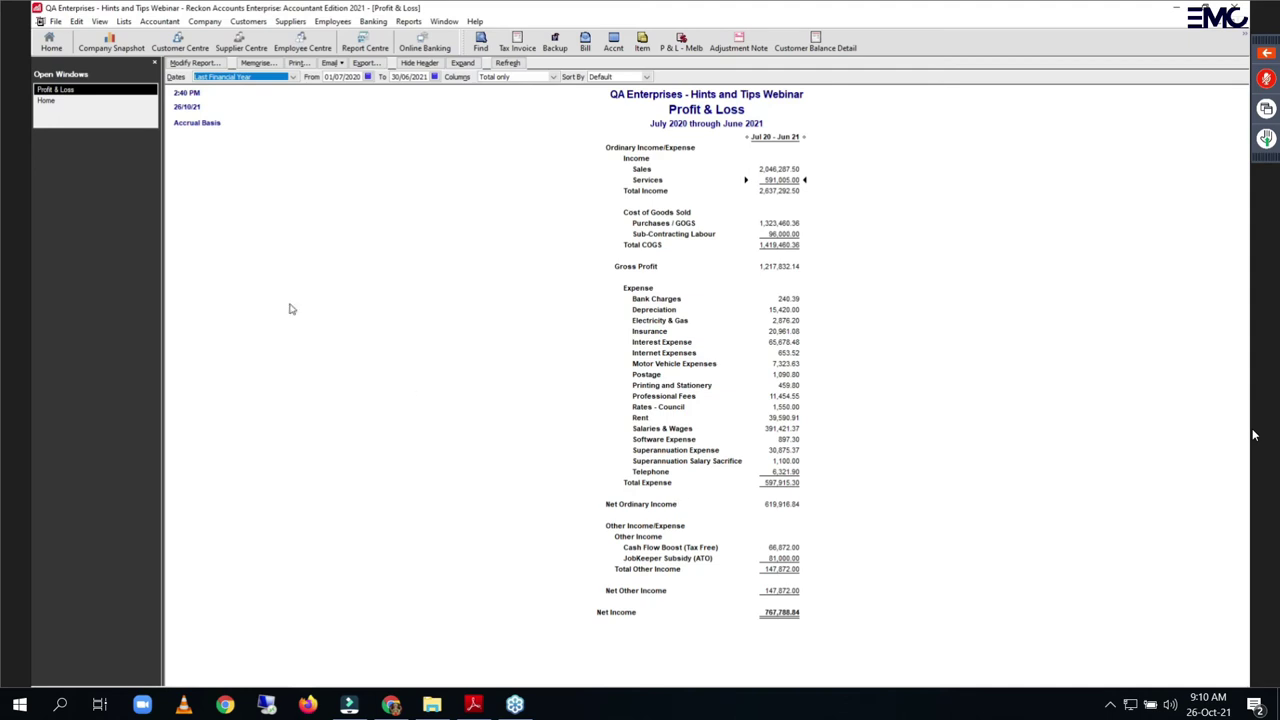
# Step: Add Previous Year subcolumns with $ Change and % Change to the Profit & Loss report
pyautogui.click(207, 64)
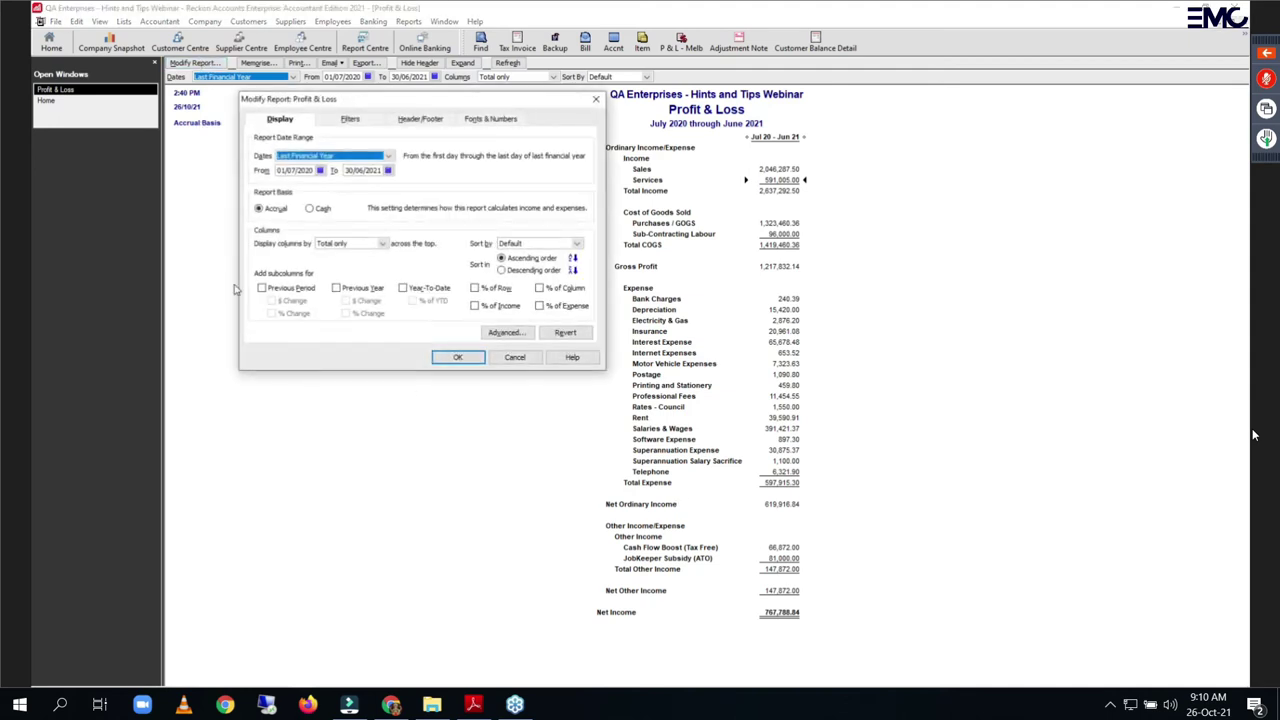
pyautogui.click(338, 289)
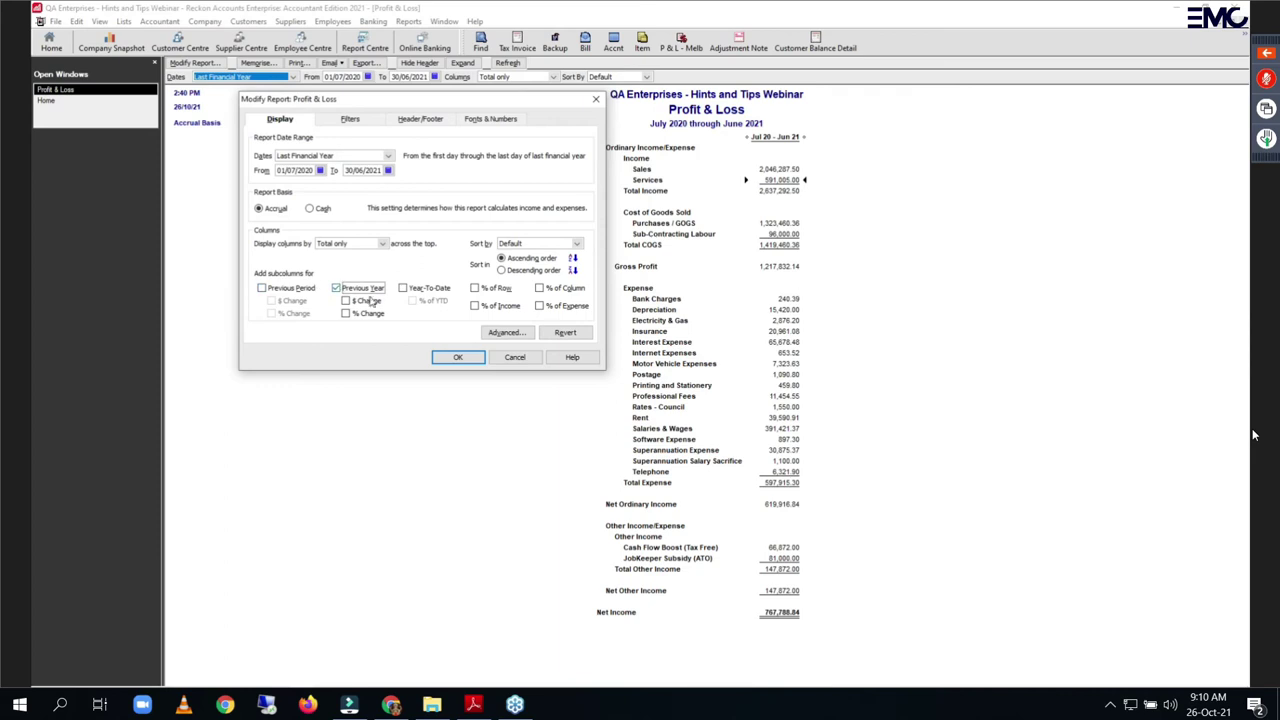
pyautogui.click(349, 304)
pyautogui.click(345, 314)
pyautogui.click(455, 358)
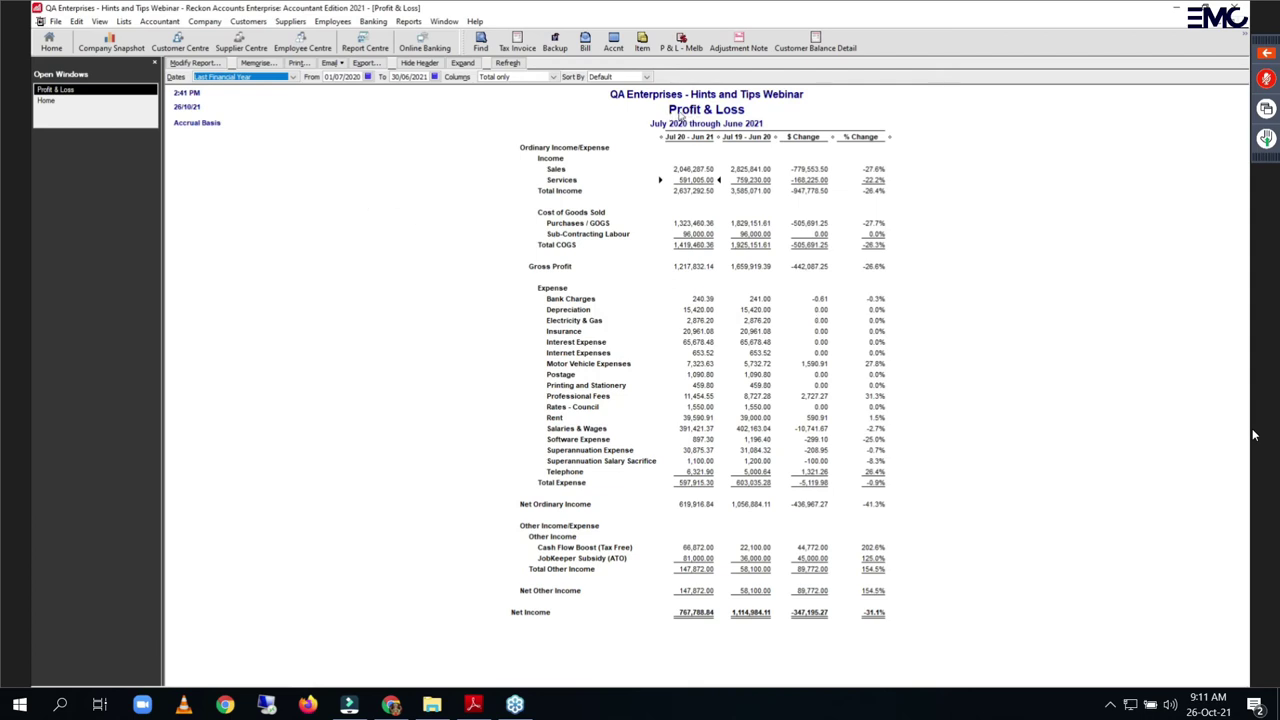
# Step: Change the report title in the header to "Profit & Loss This Year & Last Year Change"
pyautogui.click(195, 63)
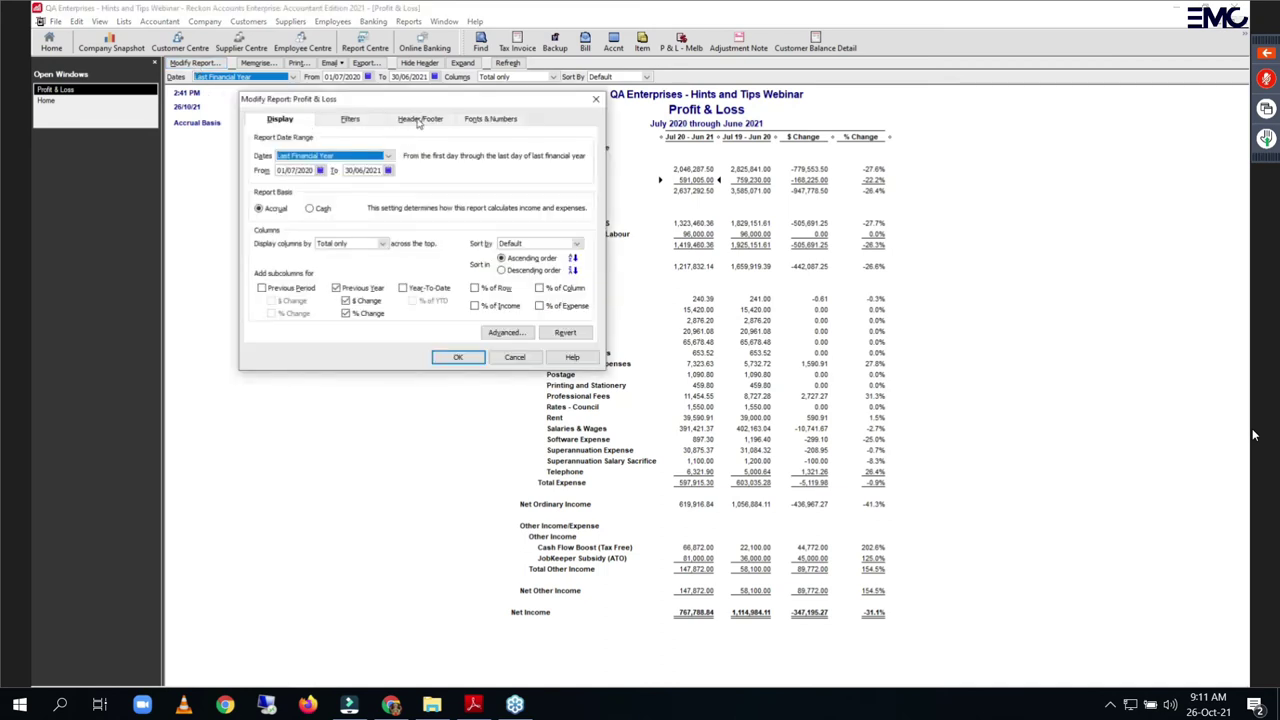
pyautogui.click(419, 121)
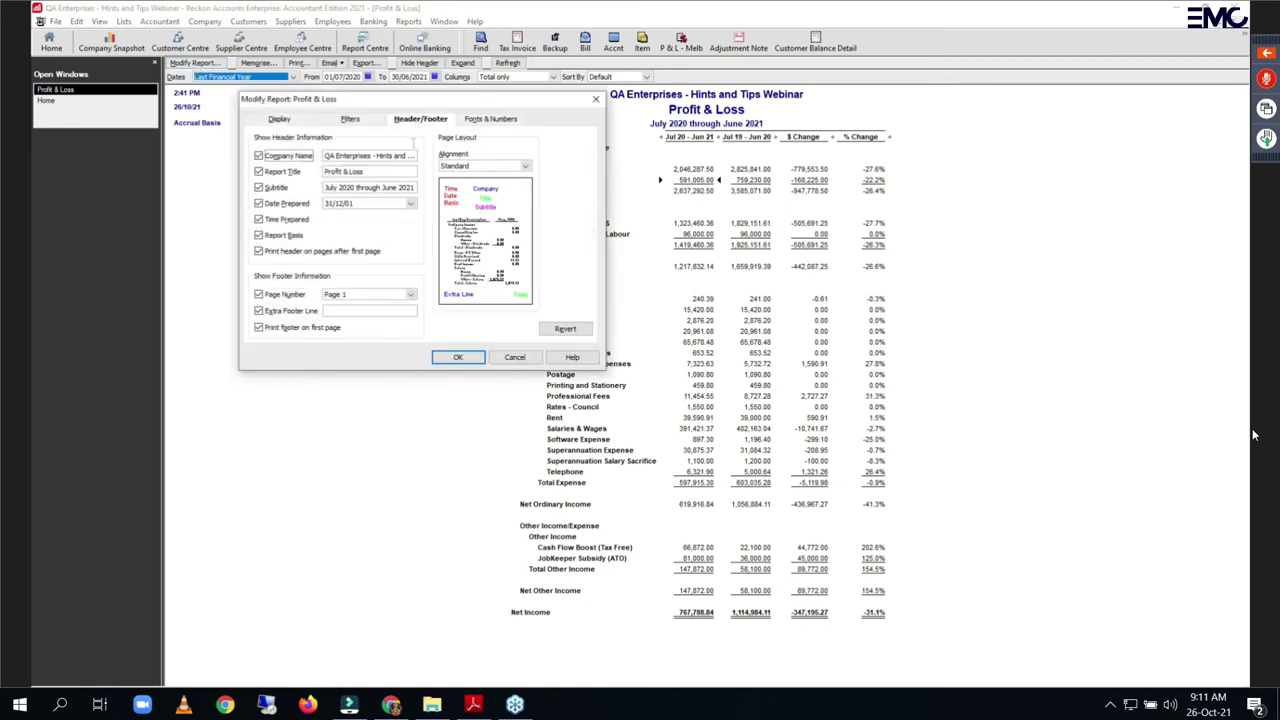
pyautogui.tripleClick(388, 172)
pyautogui.click(385, 171)
pyautogui.write('This Year & Last Year Cahnge')
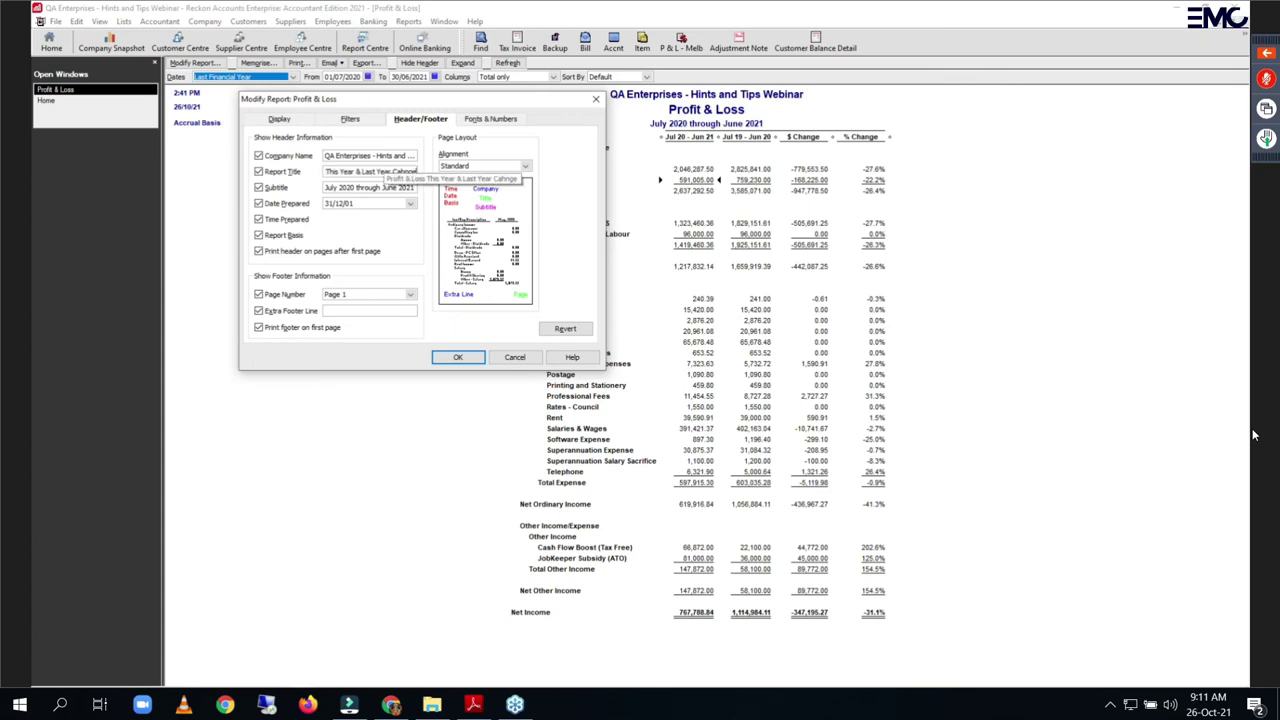
pyautogui.press('BackSpace')
pyautogui.press('BackSpace')
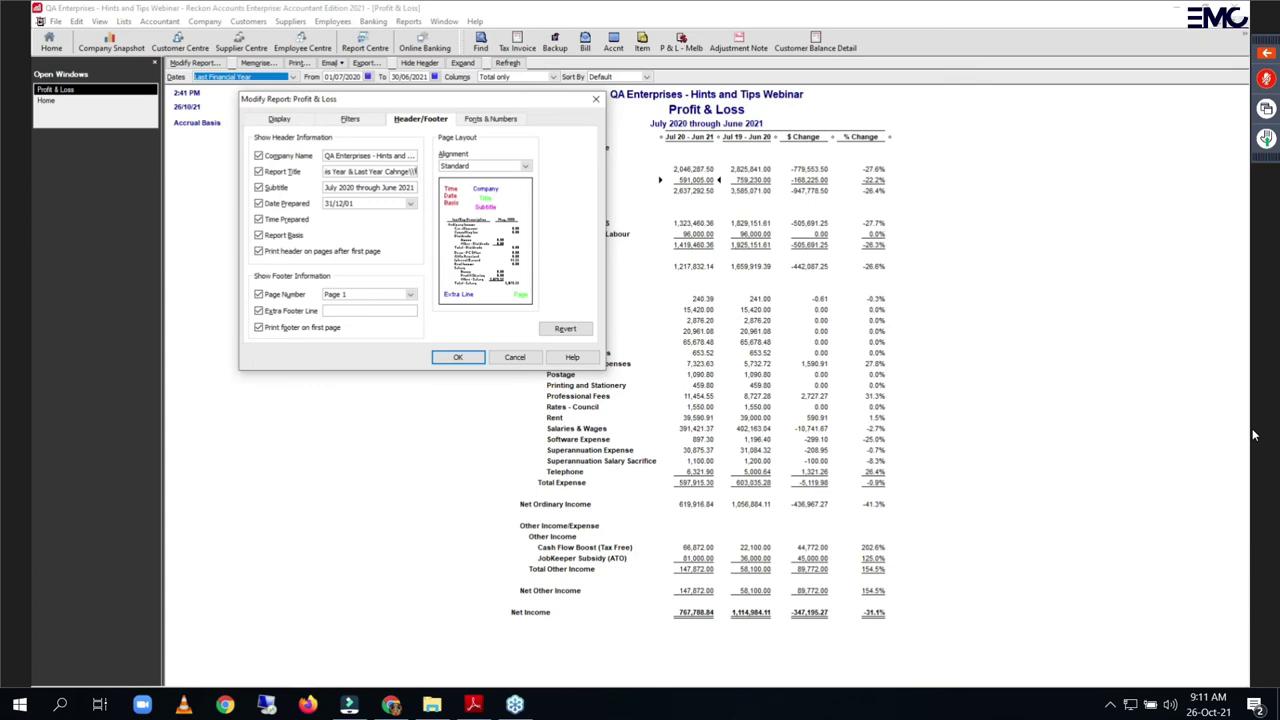
pyautogui.press('BackSpace')
pyautogui.press('BackSpace')
pyautogui.press('BackSpace')
pyautogui.write('hange')
pyautogui.click(448, 356)
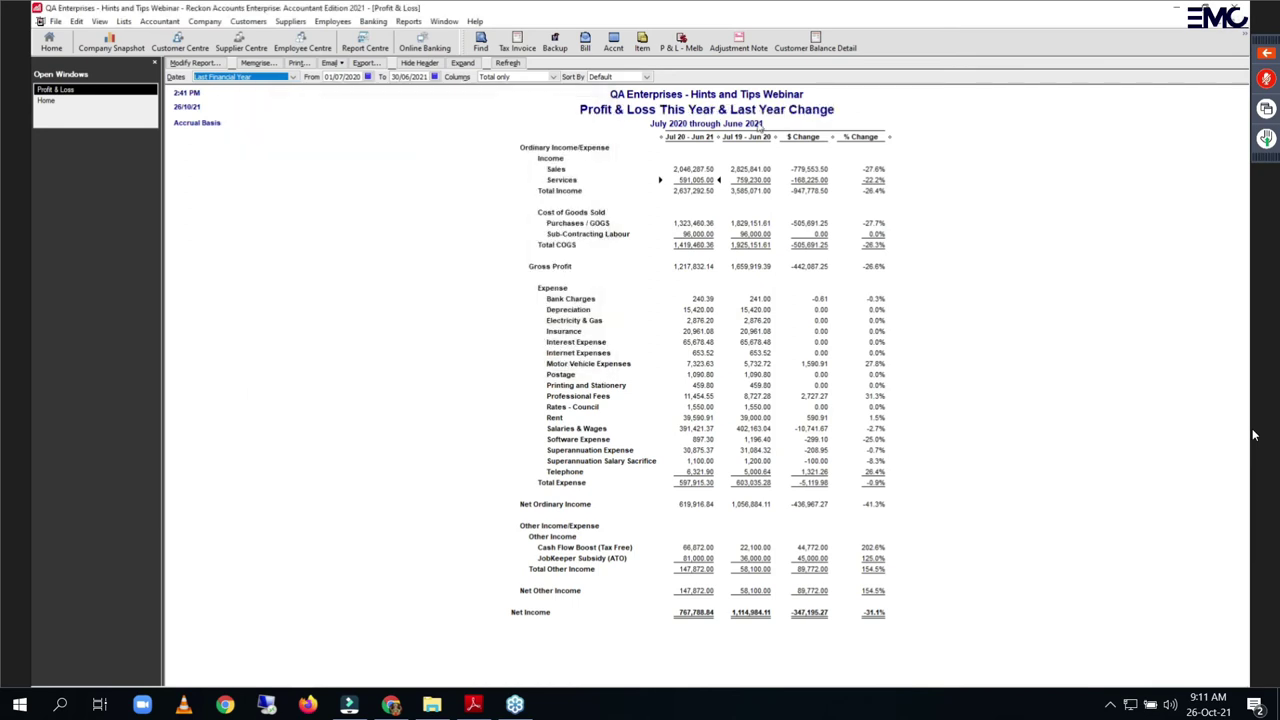
# Step: Replace the report's Previous Year, $ Change and % Change subcolumns with a % of Income subcolumn
pyautogui.click(205, 63)
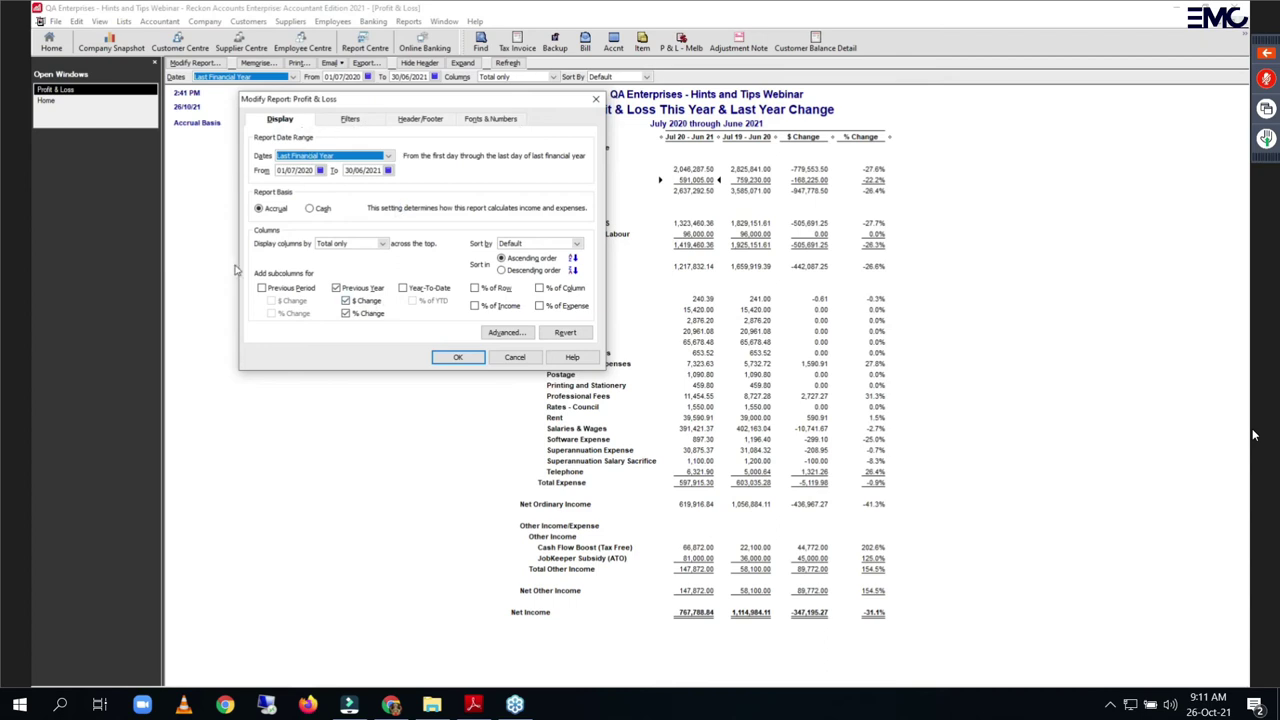
pyautogui.click(350, 304)
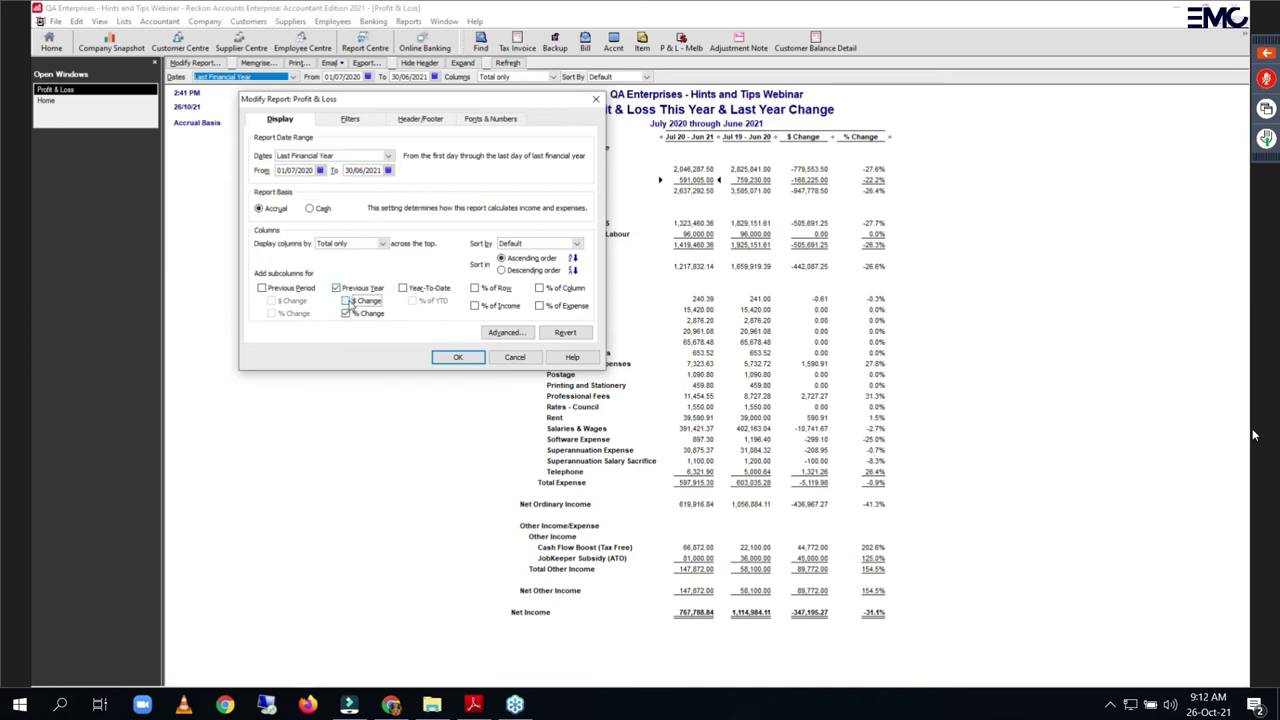
pyautogui.click(347, 314)
pyautogui.click(337, 288)
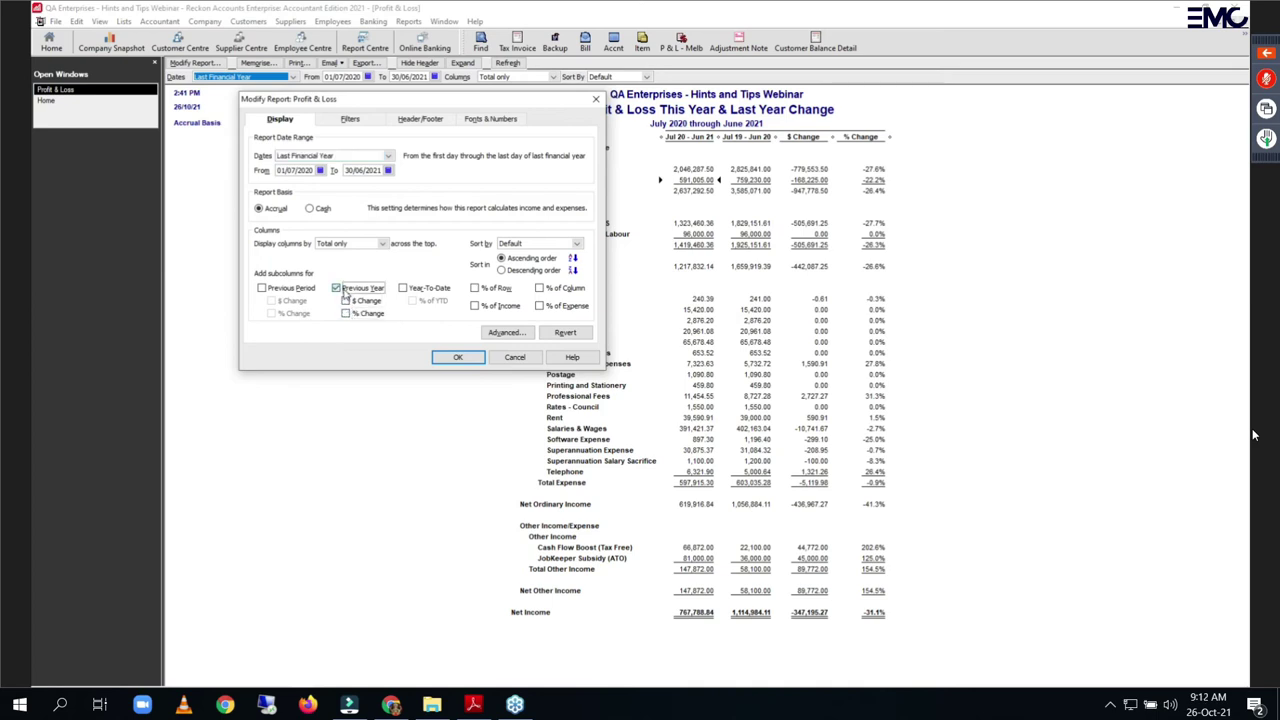
pyautogui.click(475, 305)
pyautogui.click(459, 357)
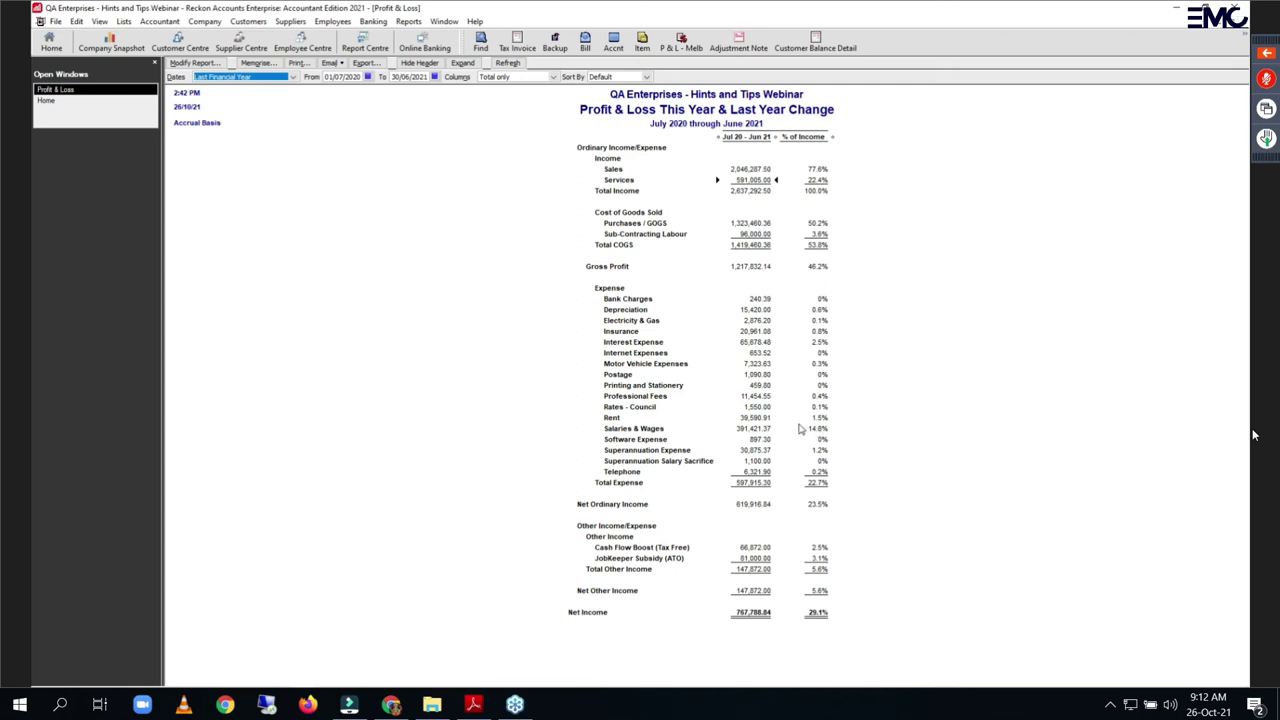
# Step: Filter the Profit & Loss report by account to All ordinary income/cogs
pyautogui.click(203, 63)
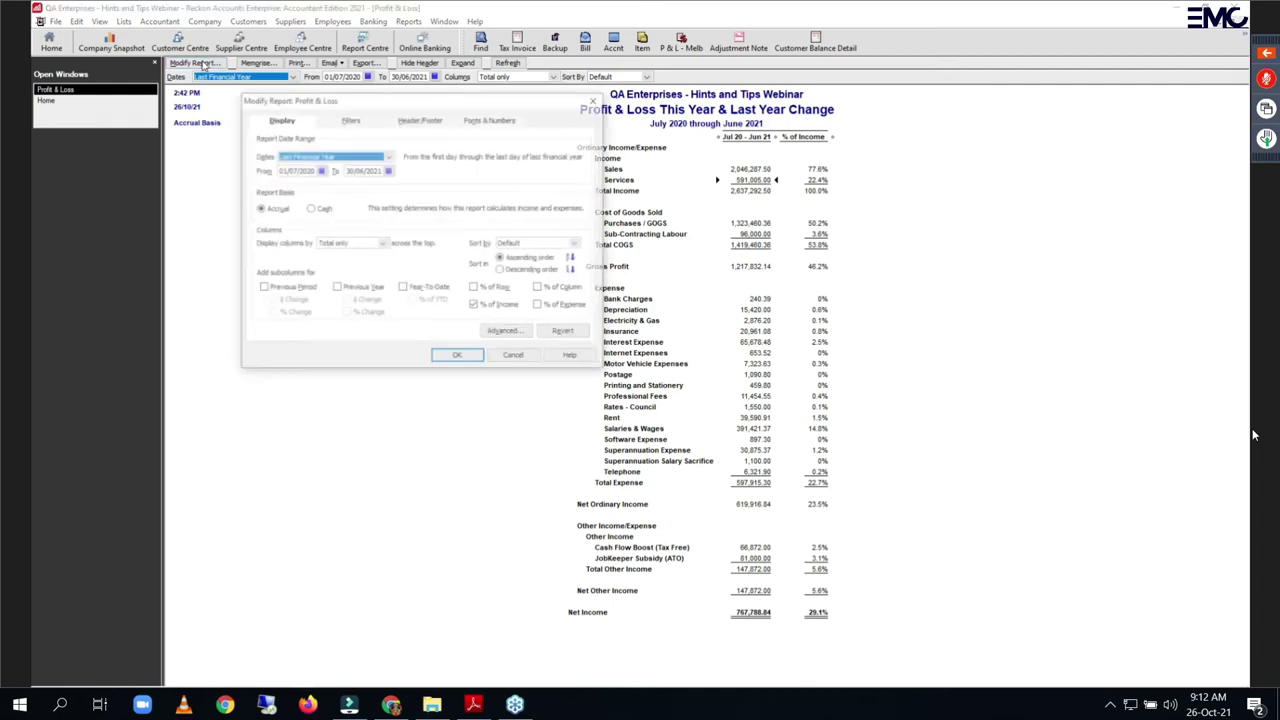
pyautogui.click(352, 119)
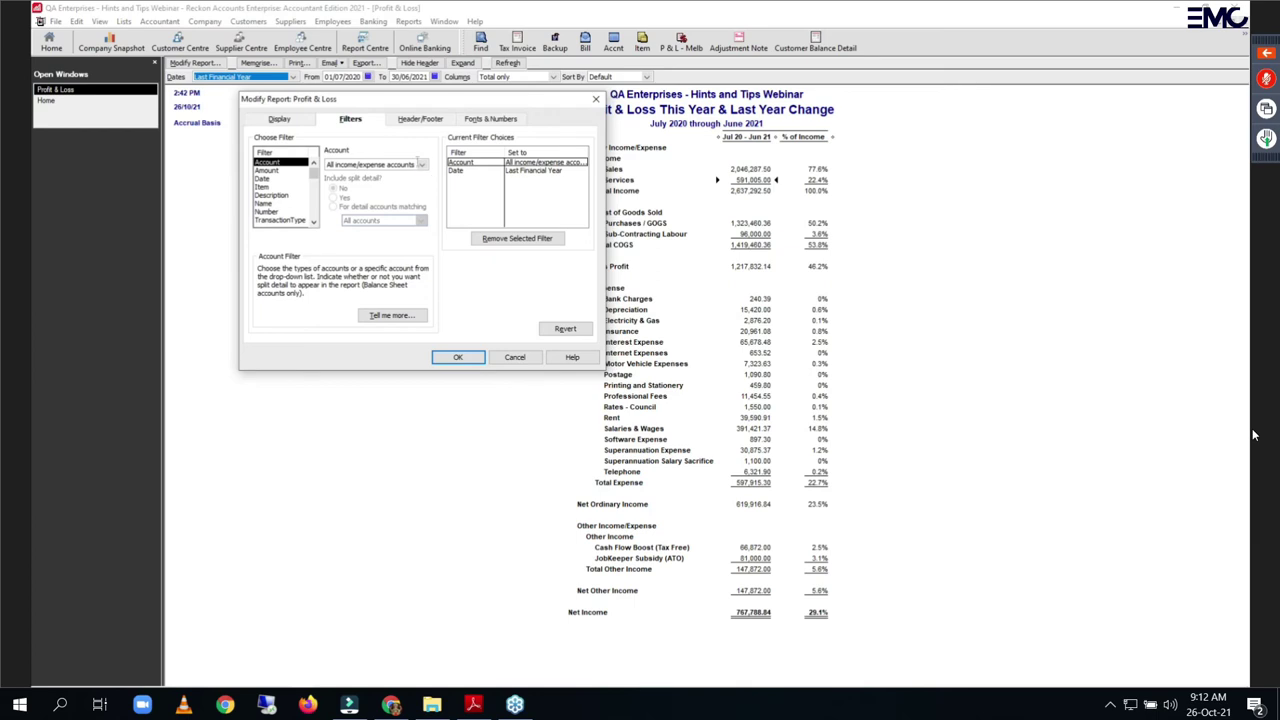
pyautogui.click(424, 167)
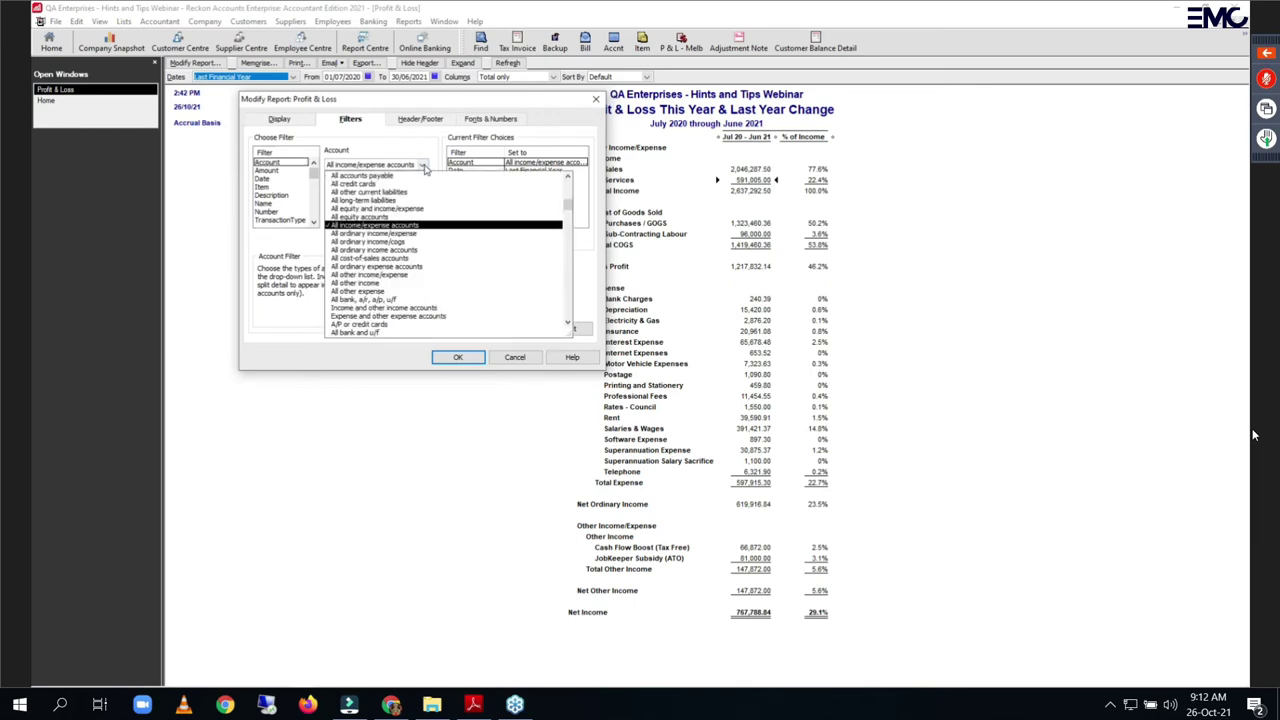
pyautogui.click(362, 147)
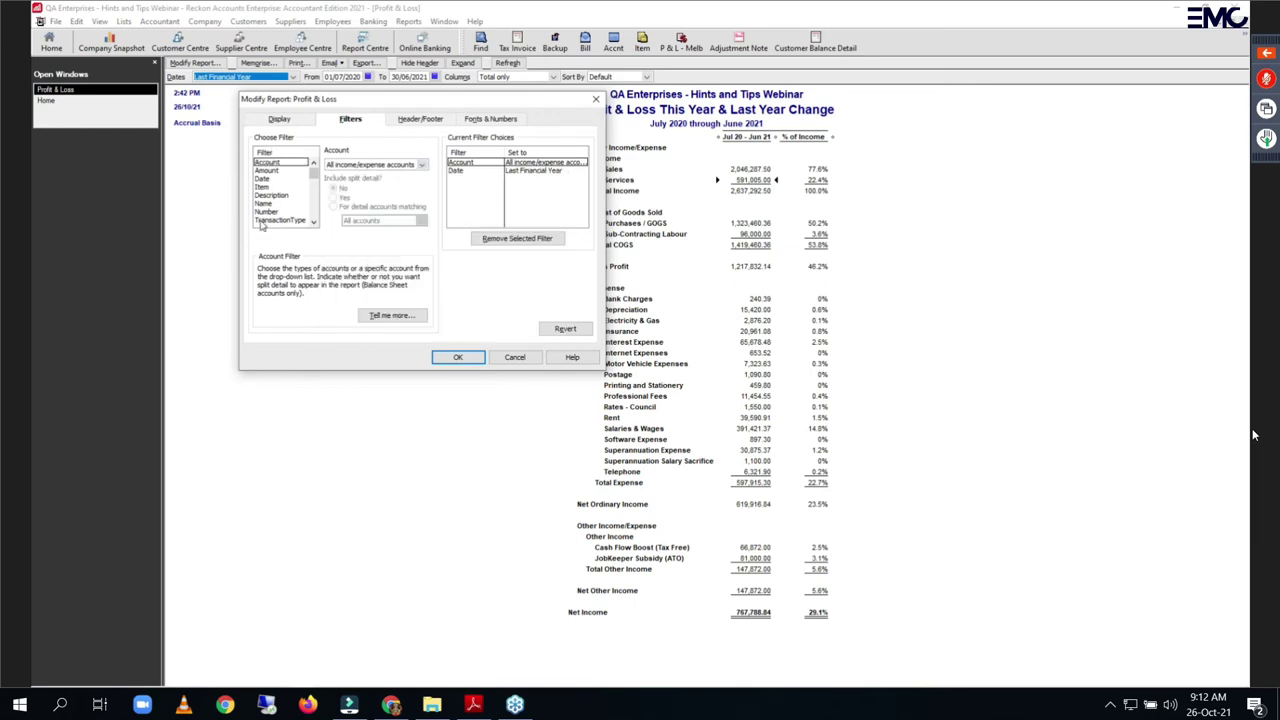
pyautogui.scroll(-5, 270, 196)
pyautogui.scroll(5, 270, 196)
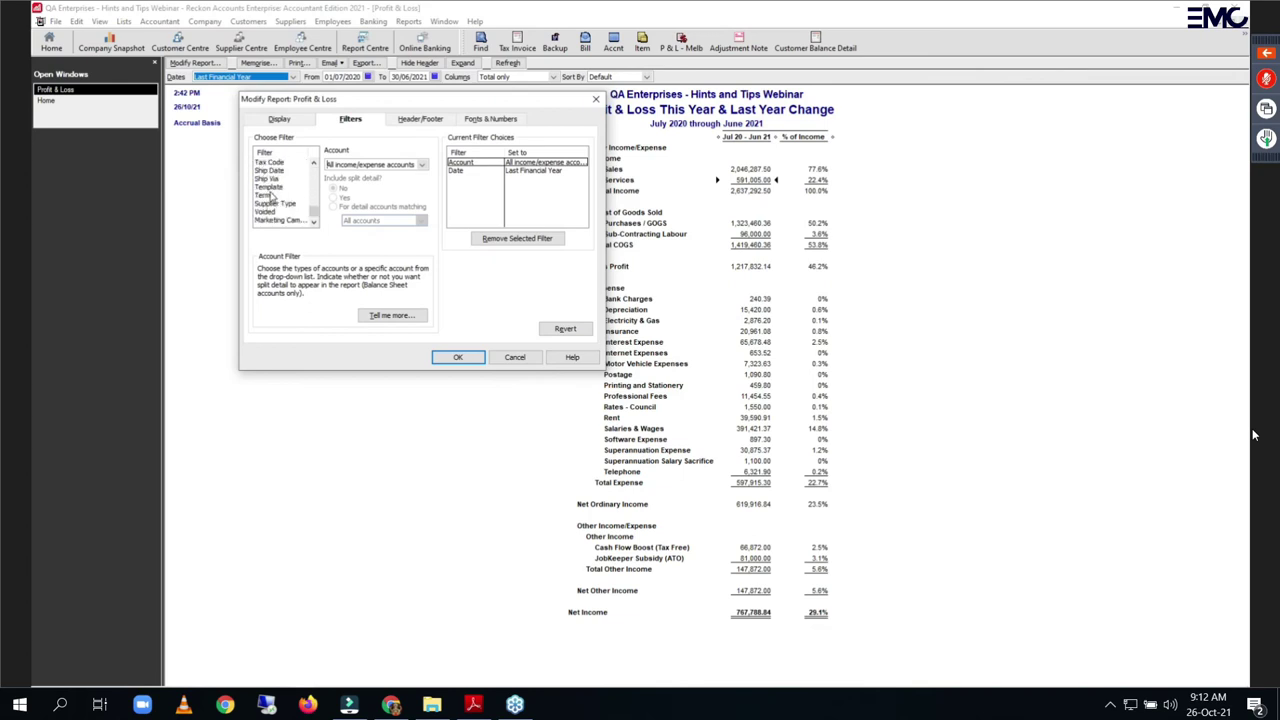
pyautogui.click(266, 163)
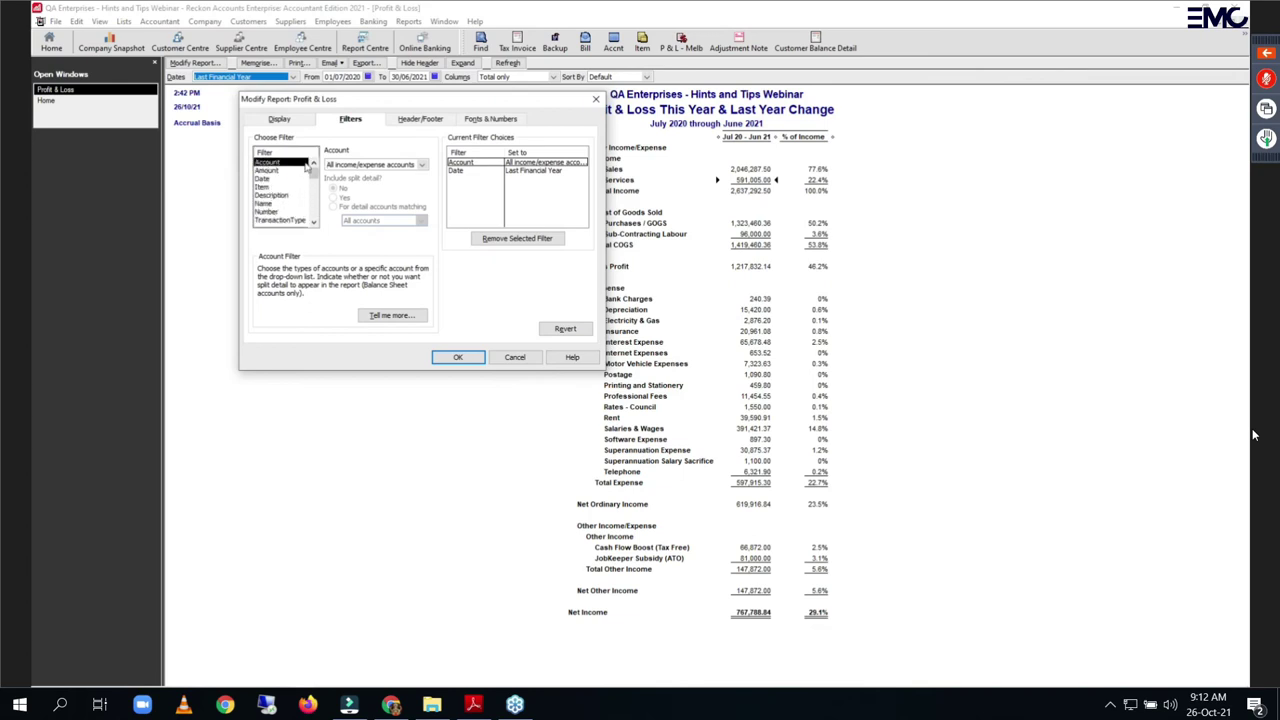
pyautogui.click(423, 166)
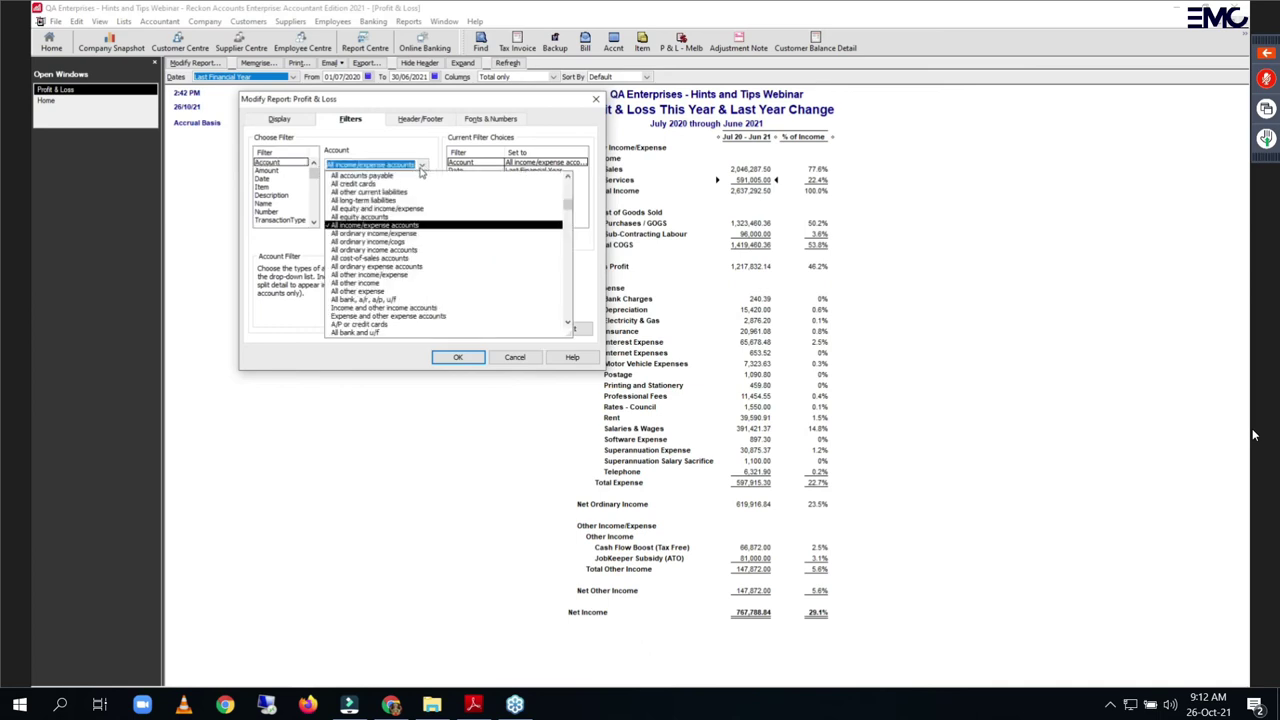
pyautogui.click(366, 242)
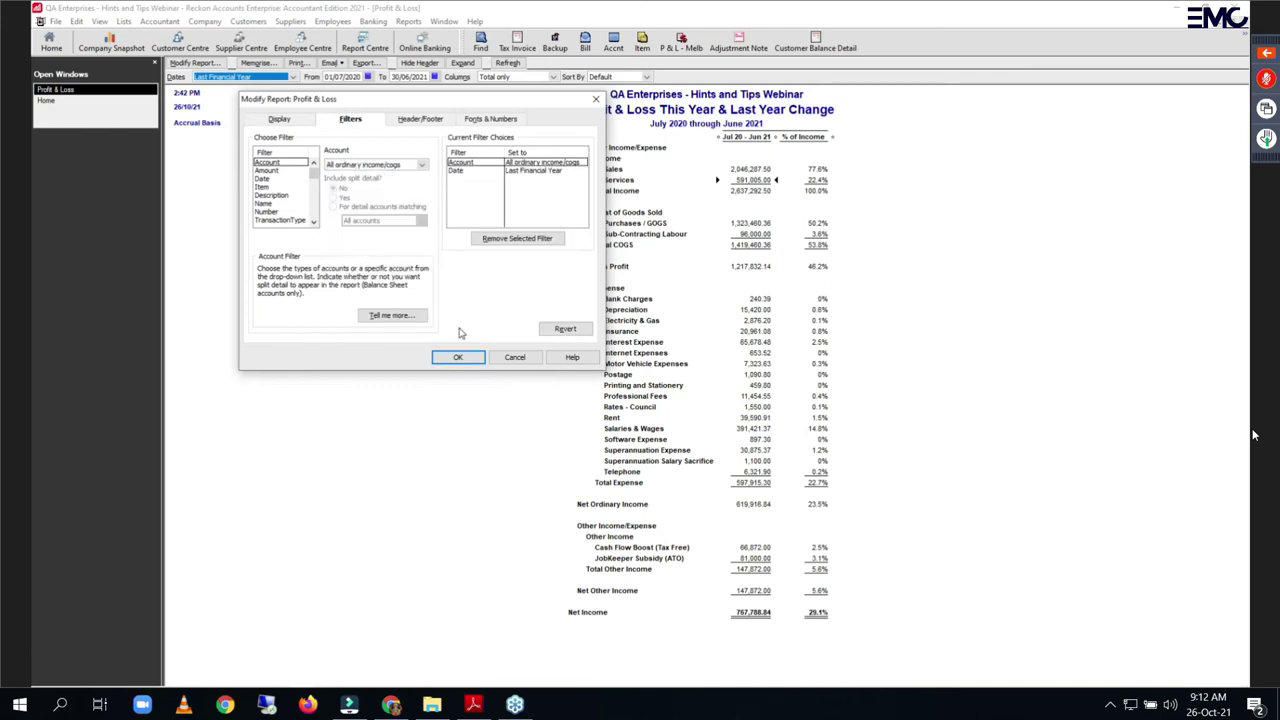
pyautogui.click(453, 359)
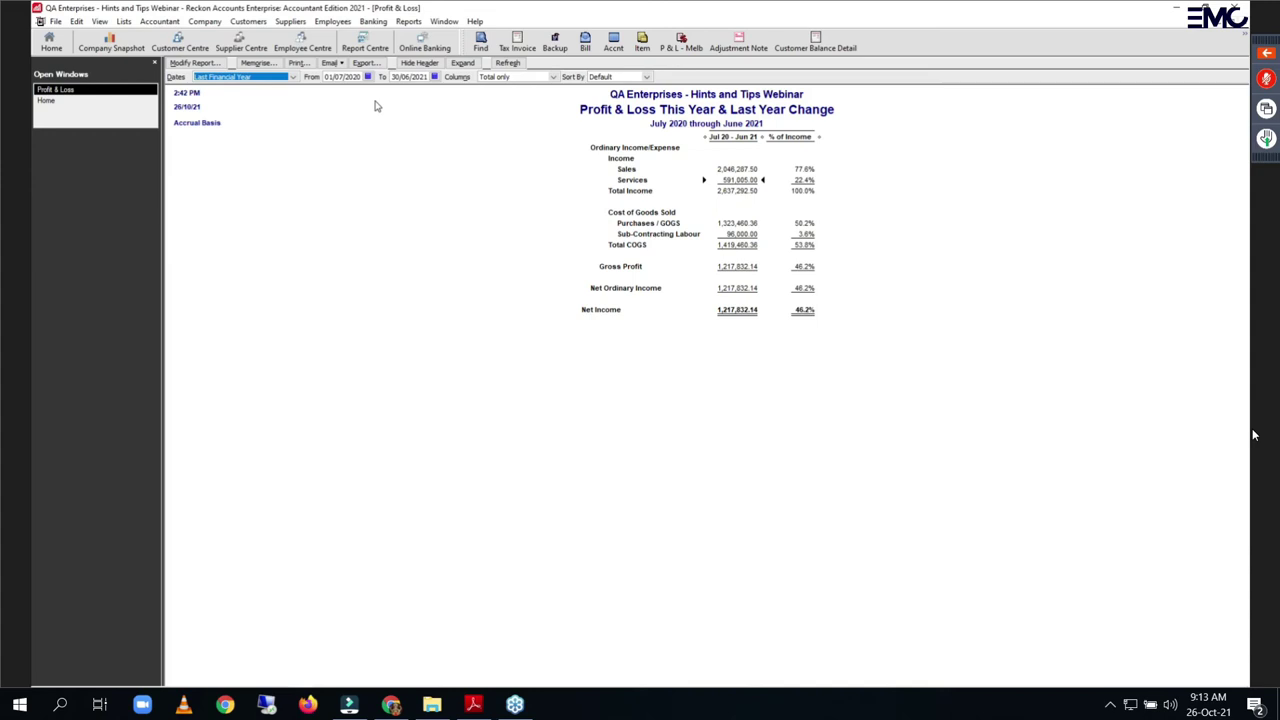
# Step: Turn off Time Prepared and Date Prepared in the report's header information
pyautogui.click(200, 62)
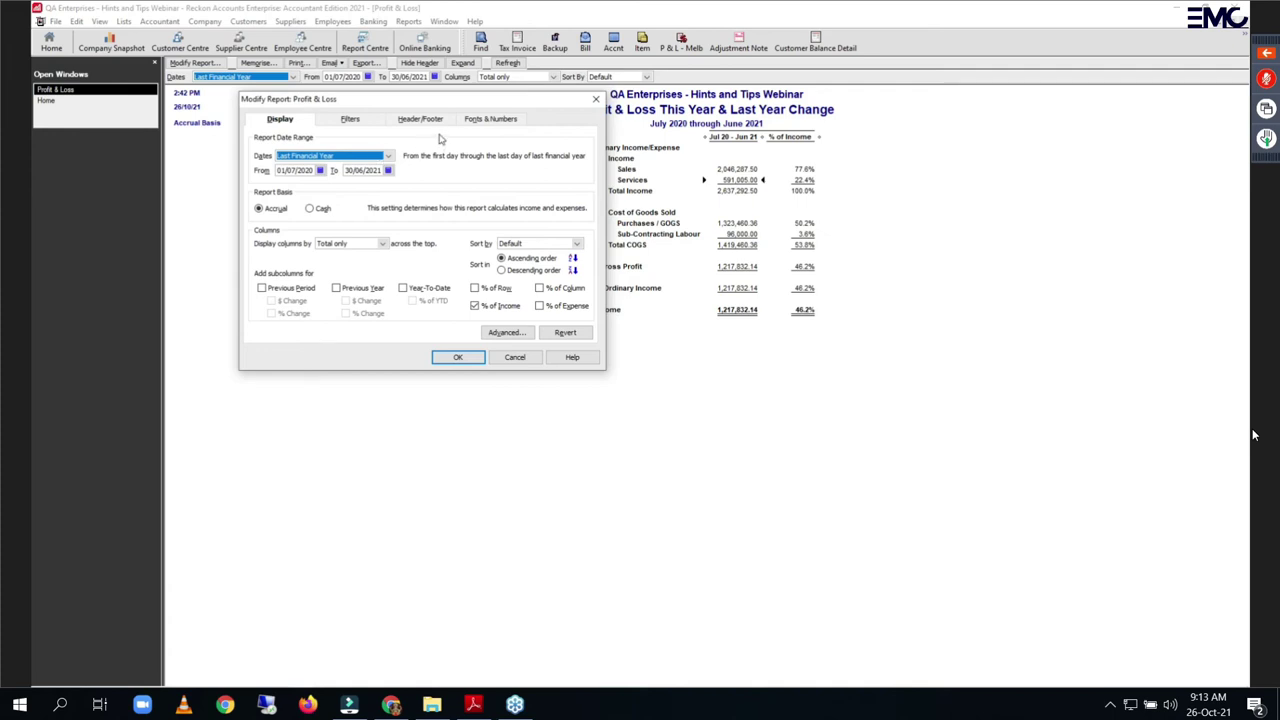
pyautogui.click(419, 122)
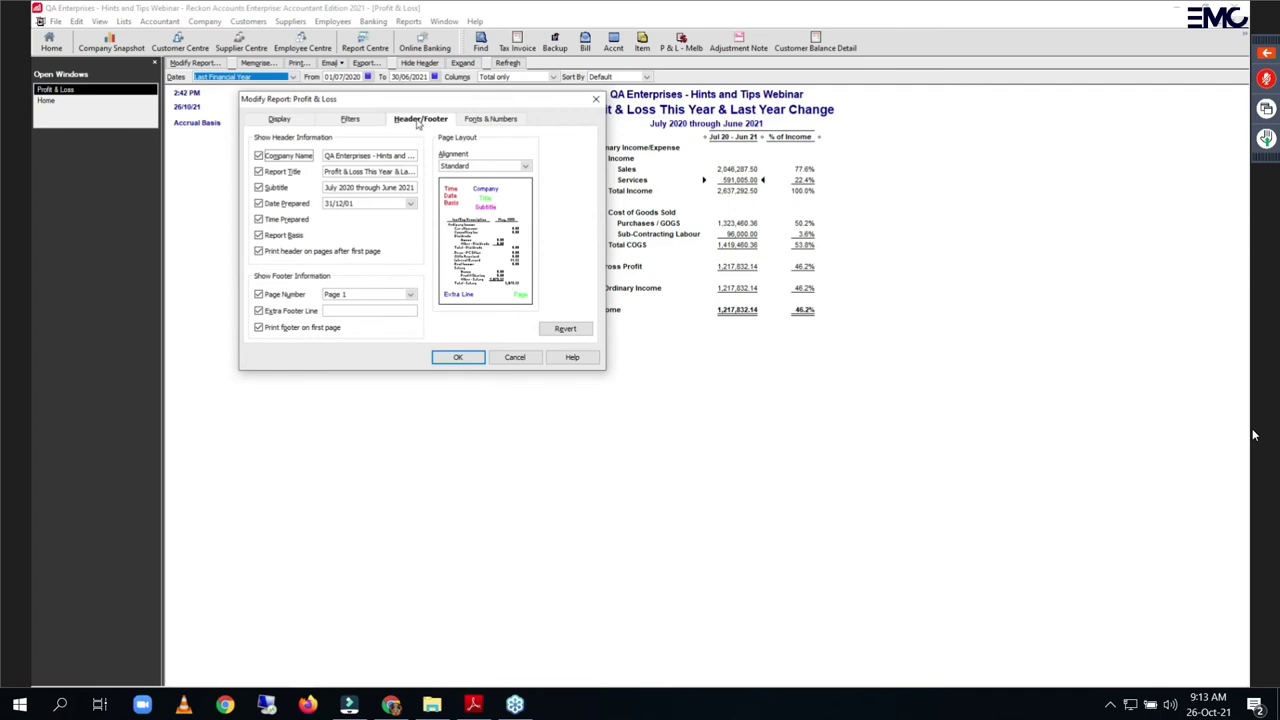
pyautogui.moveTo(352, 103); pyautogui.dragTo(574, 100)
pyautogui.click(482, 218)
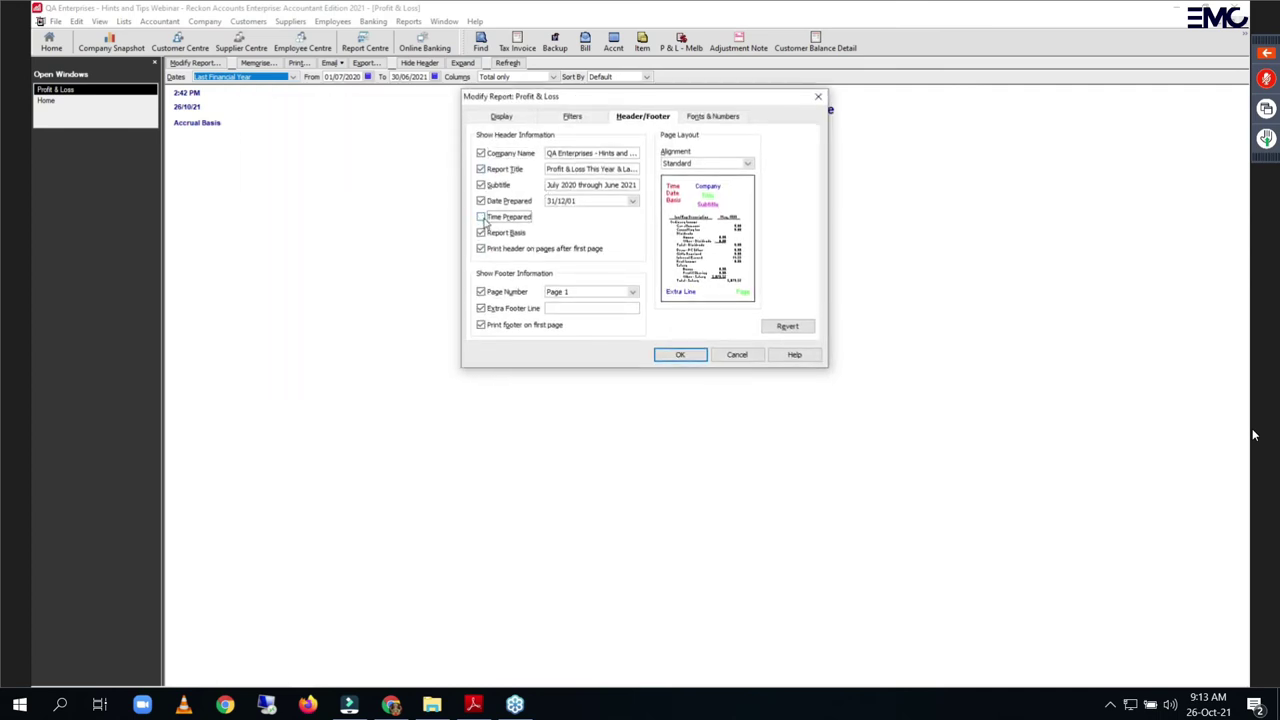
pyautogui.click(481, 201)
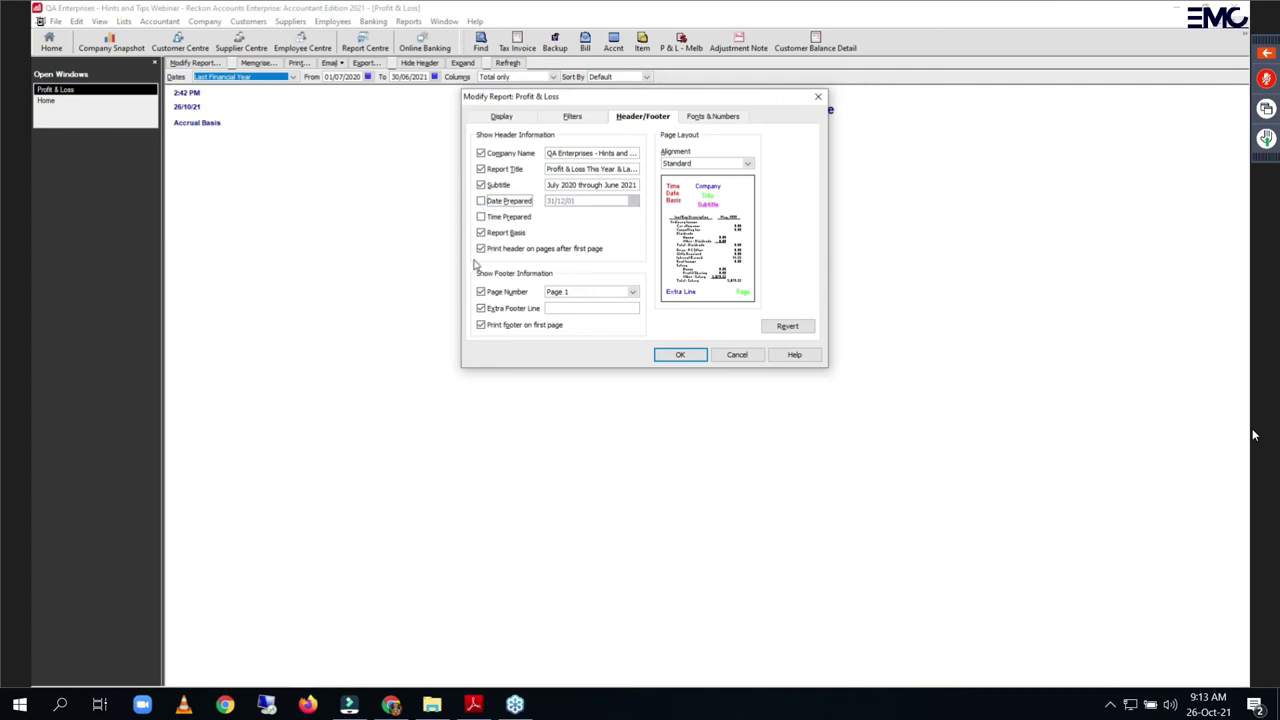
# Step: Format the report to show negative numbers in parentheses and bright red, and all numbers without cents
pyautogui.click(711, 119)
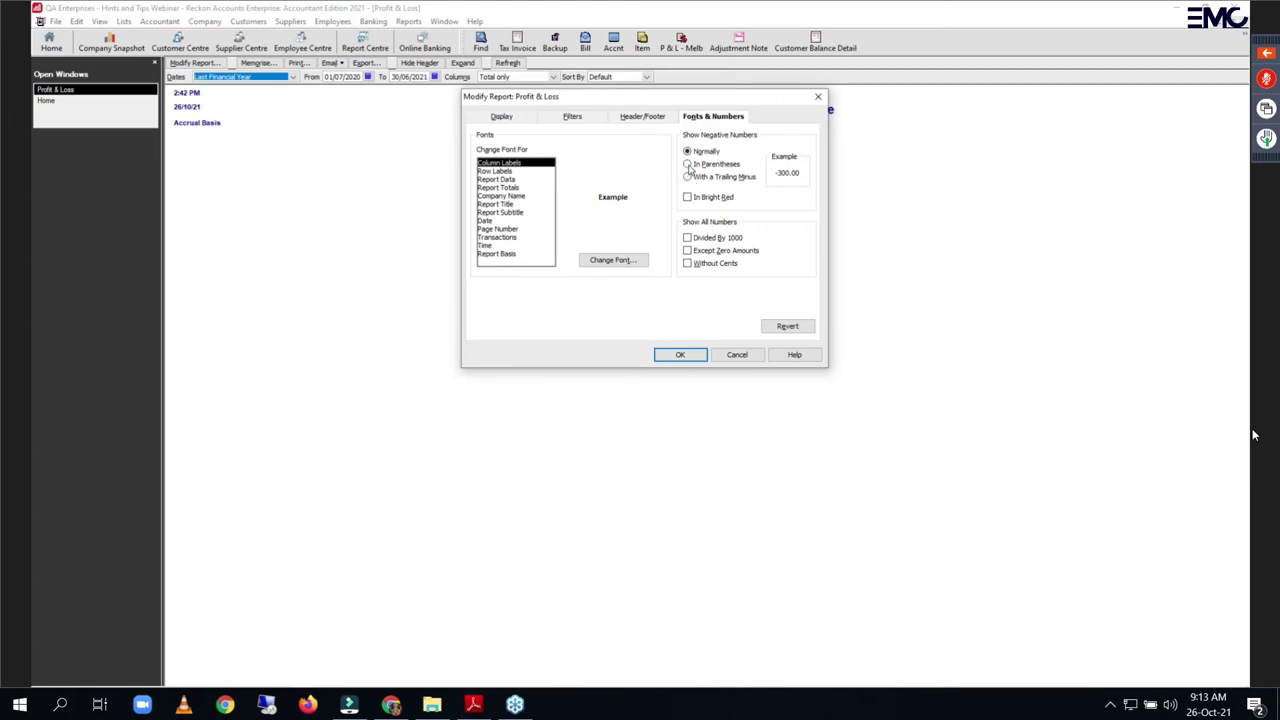
pyautogui.click(688, 165)
pyautogui.click(687, 198)
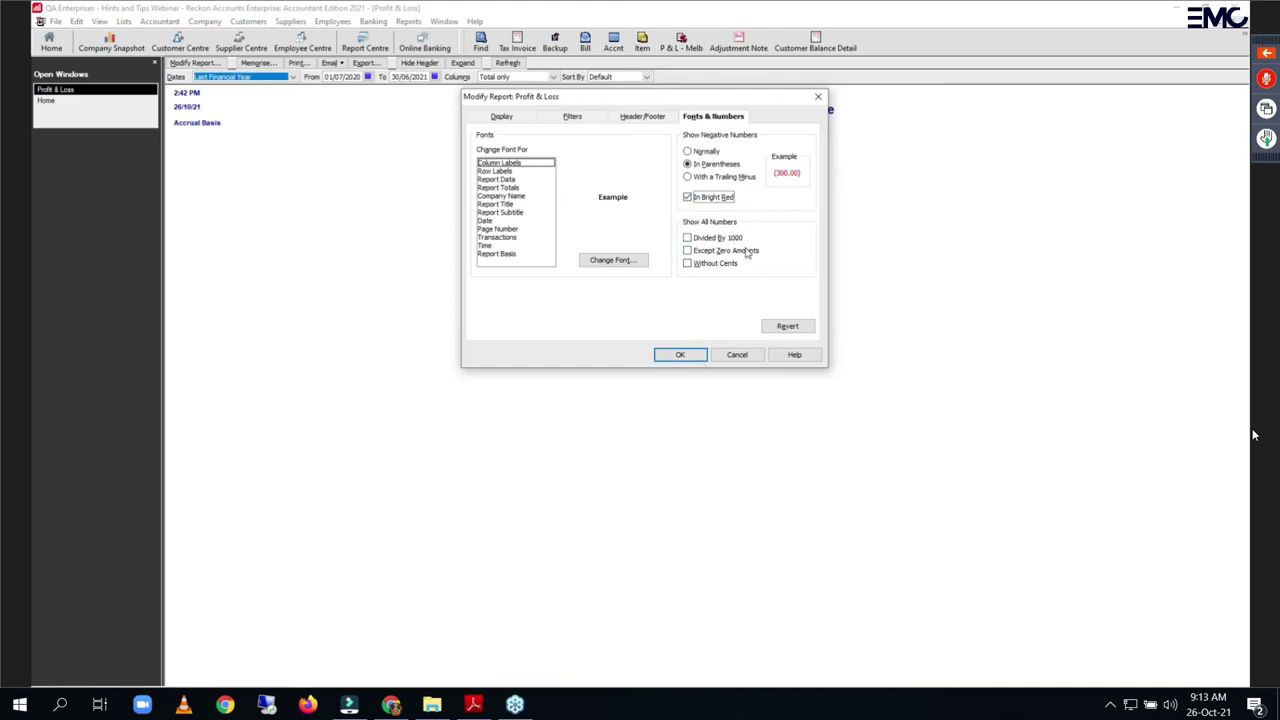
pyautogui.moveTo(757, 100); pyautogui.dragTo(771, 207)
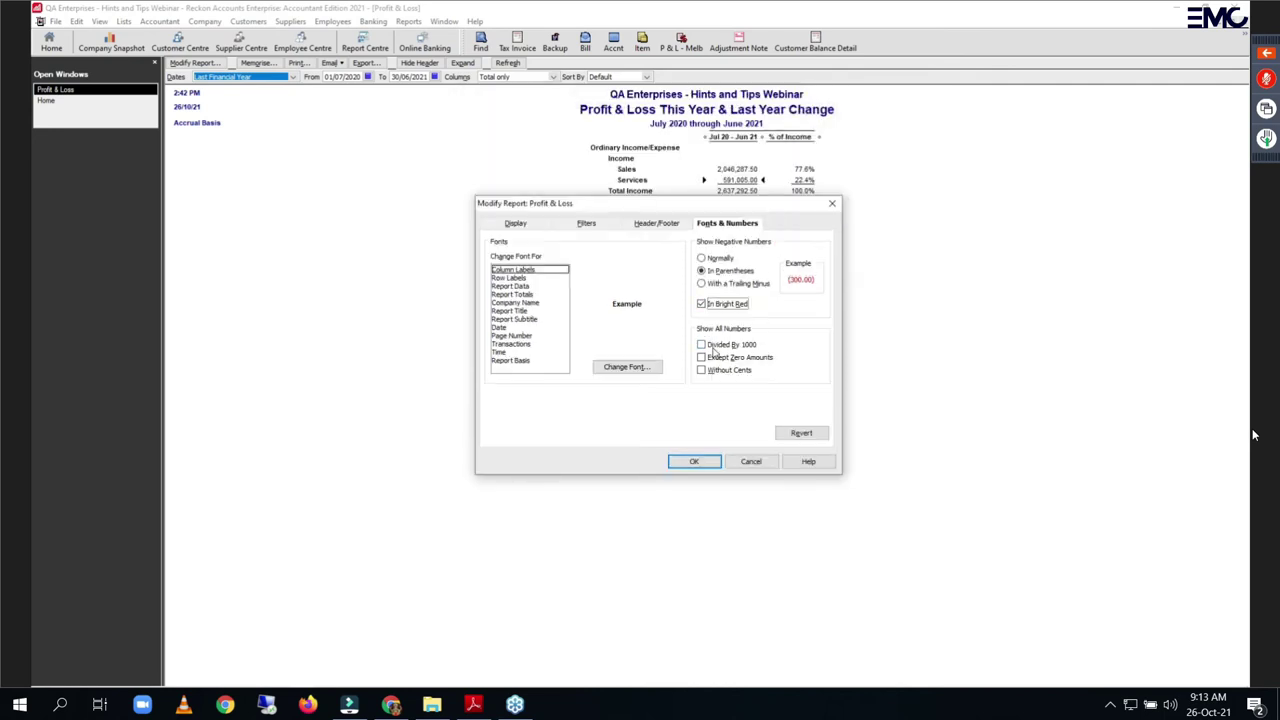
pyautogui.click(703, 371)
pyautogui.click(699, 462)
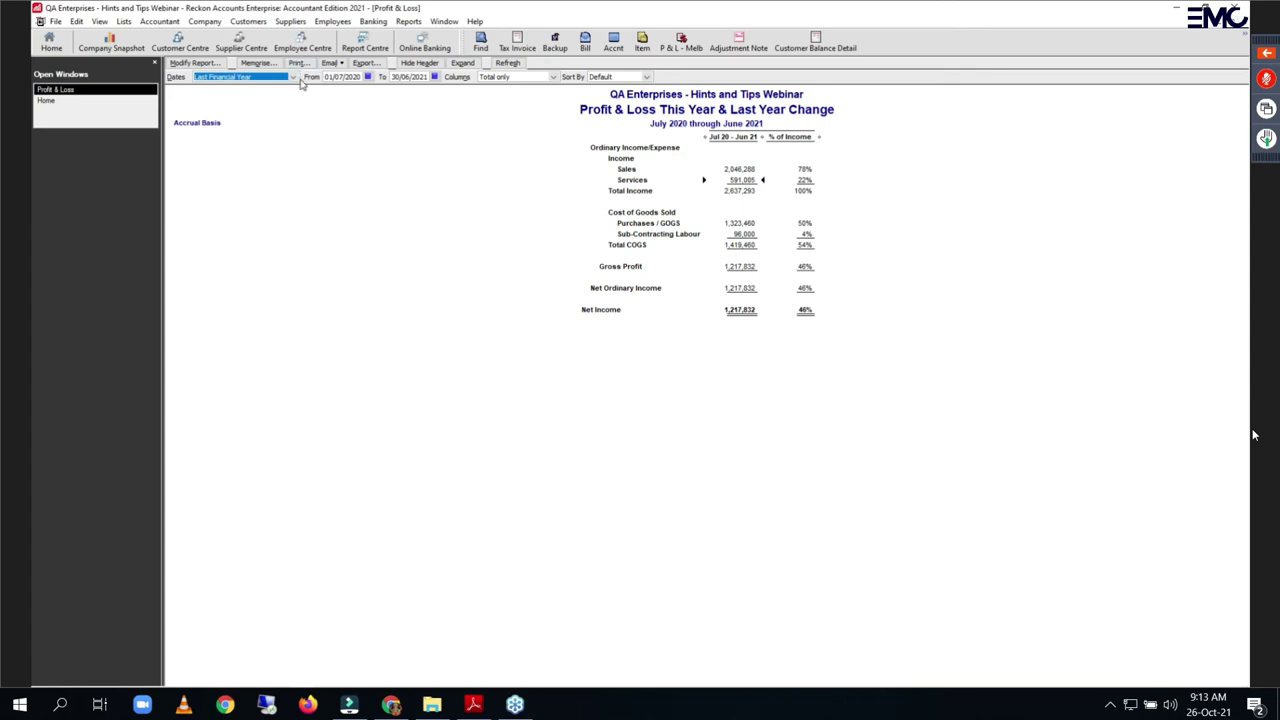
# Step: Filter the Profit & Loss report by account to All ordinary income/expense
pyautogui.click(197, 63)
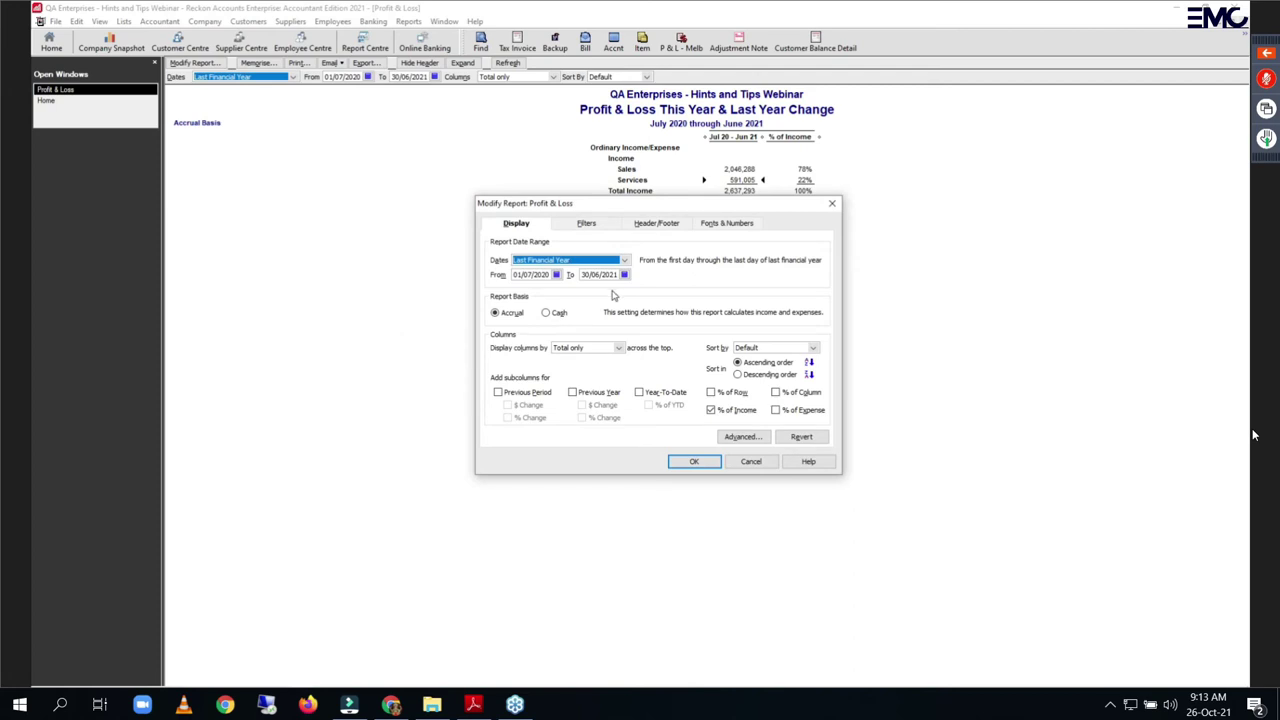
pyautogui.click(590, 225)
pyautogui.click(662, 271)
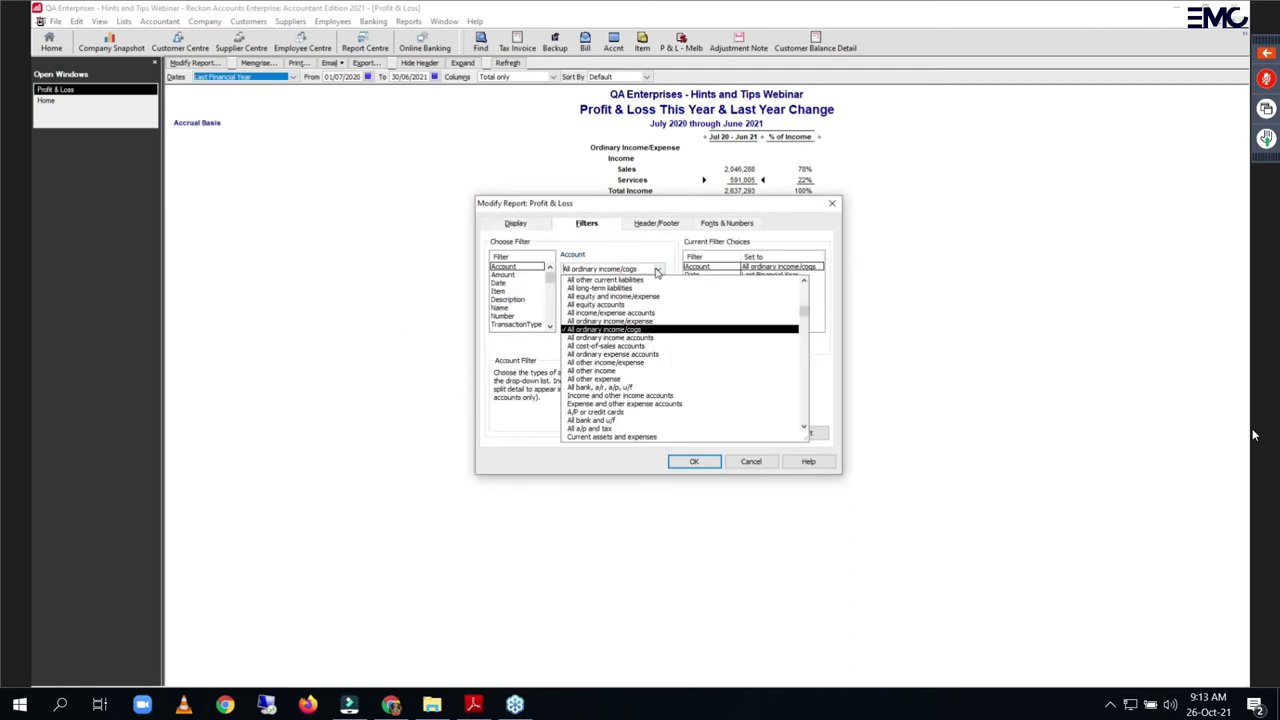
pyautogui.scroll(2, 643, 303)
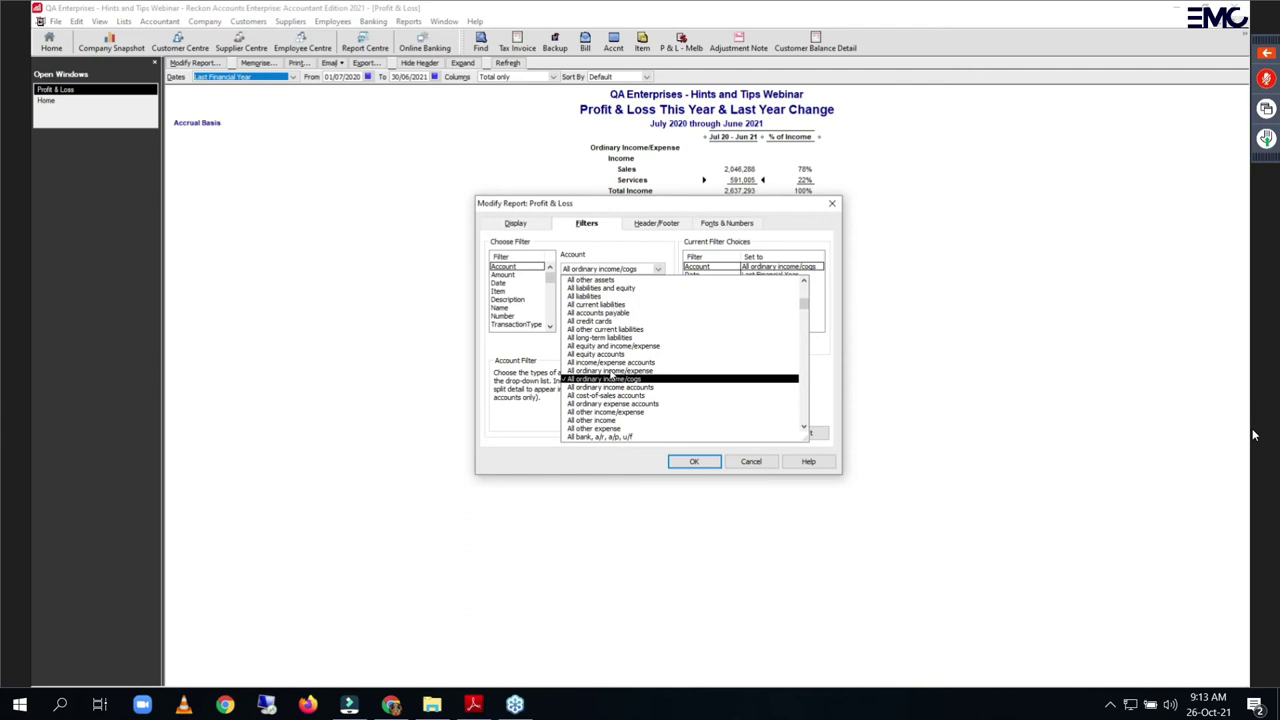
pyautogui.click(610, 371)
pyautogui.click(694, 461)
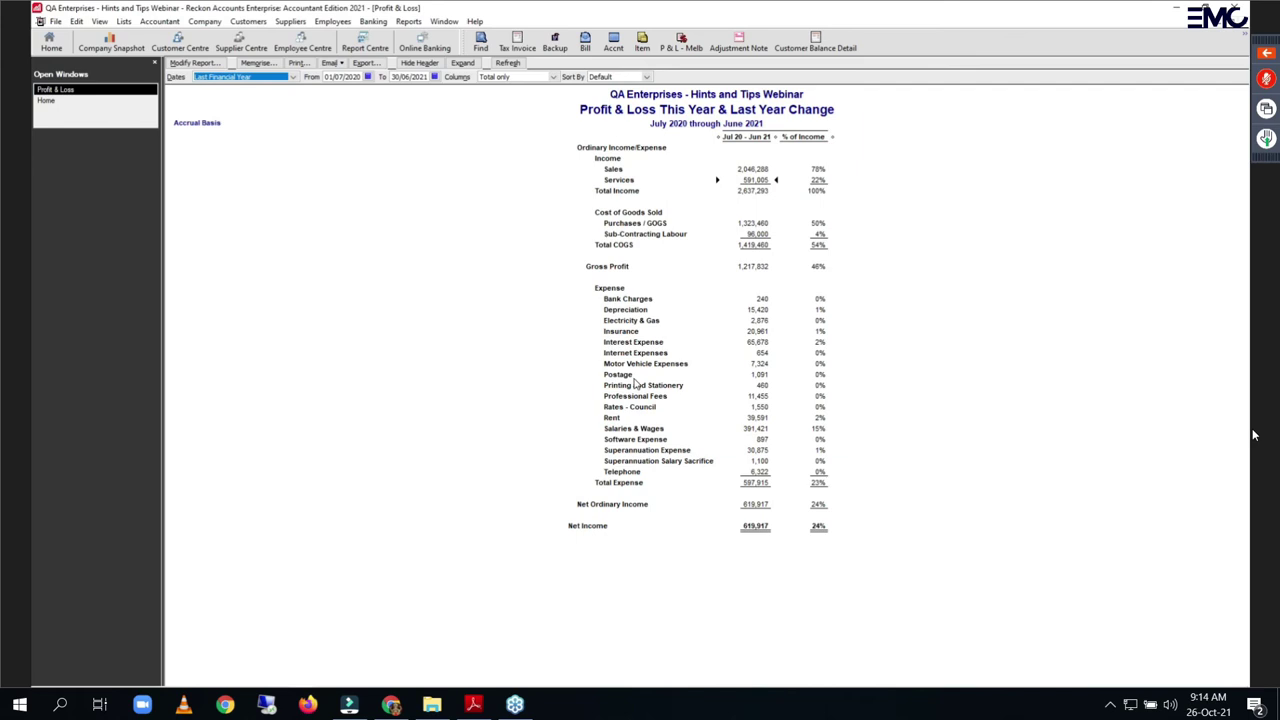
# Step: Change the report's account filter to All income/expense accounts
pyautogui.click(193, 63)
pyautogui.click(586, 223)
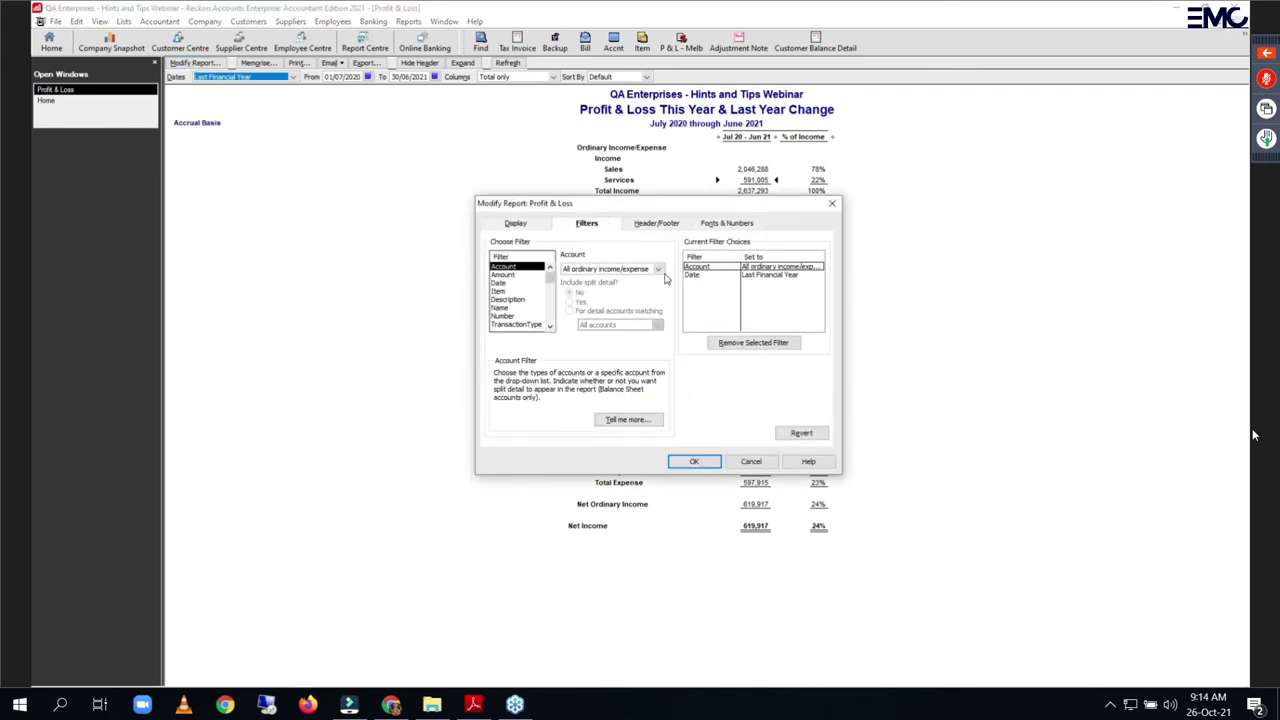
pyautogui.click(660, 270)
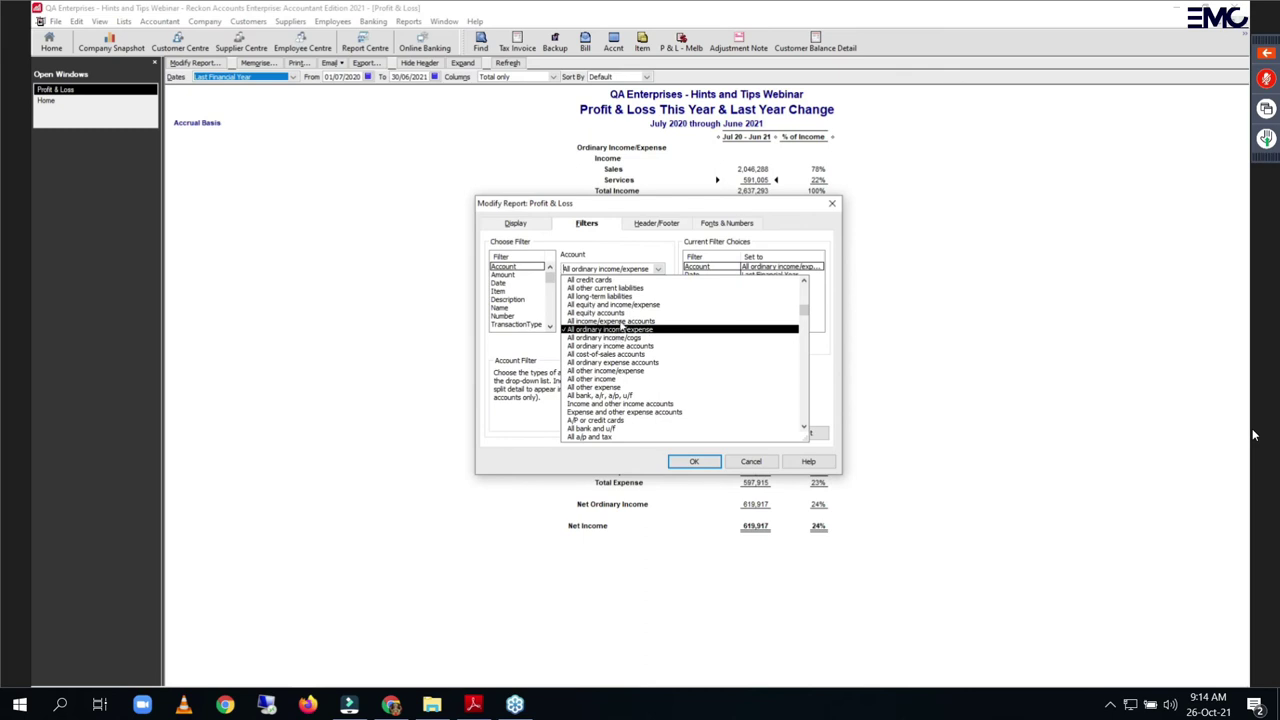
pyautogui.click(620, 328)
pyautogui.click(694, 461)
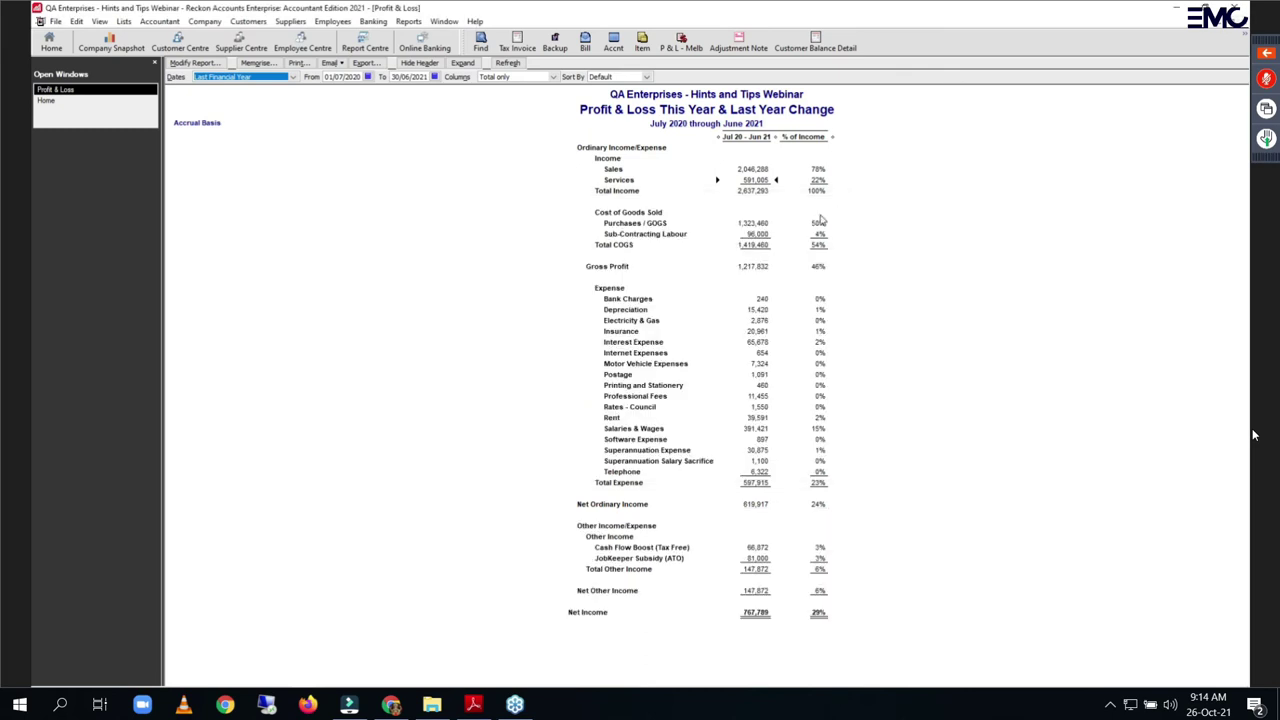
# Step: Add Previous Year and $ Change subcolumns to the Profit & Loss report
pyautogui.click(196, 63)
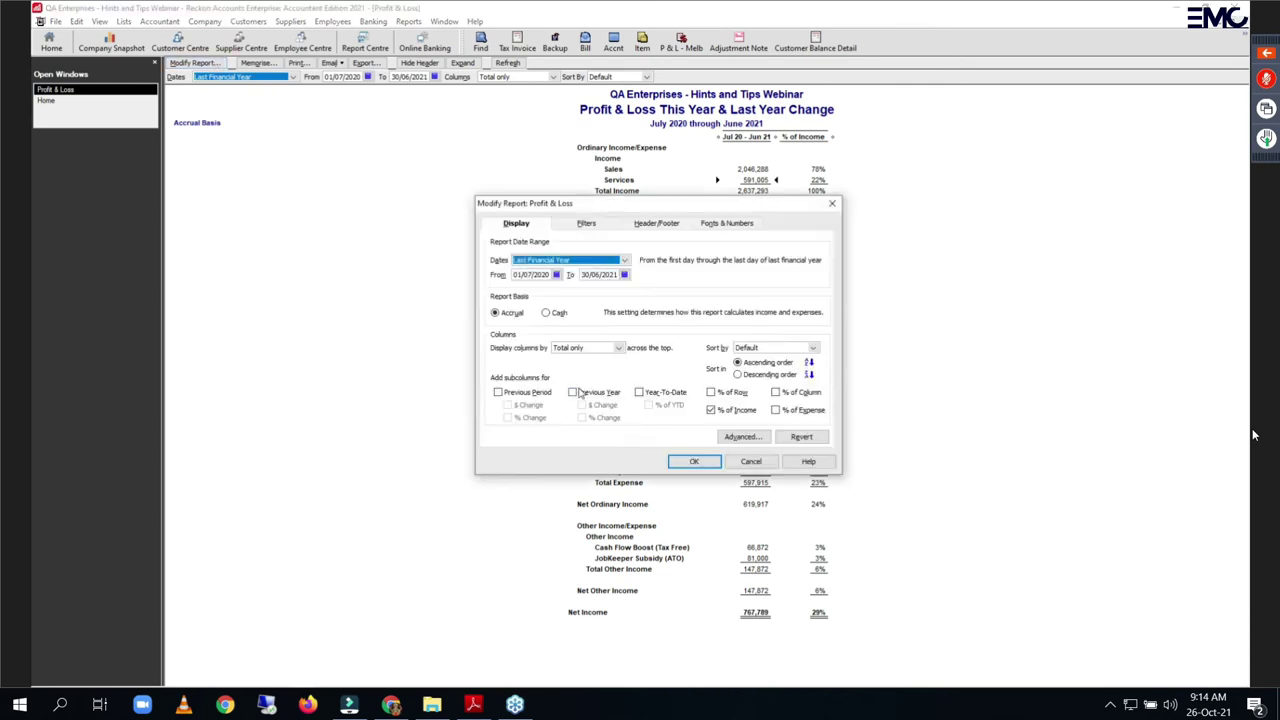
pyautogui.click(573, 392)
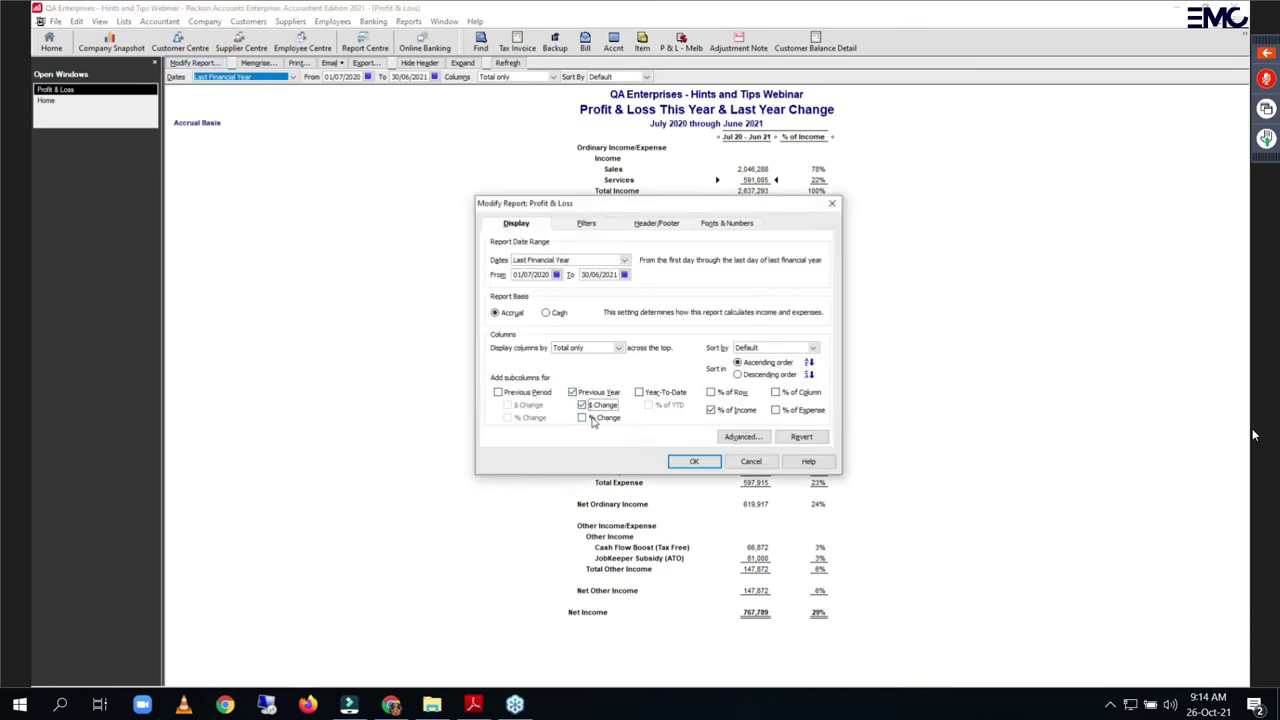
pyautogui.click(678, 461)
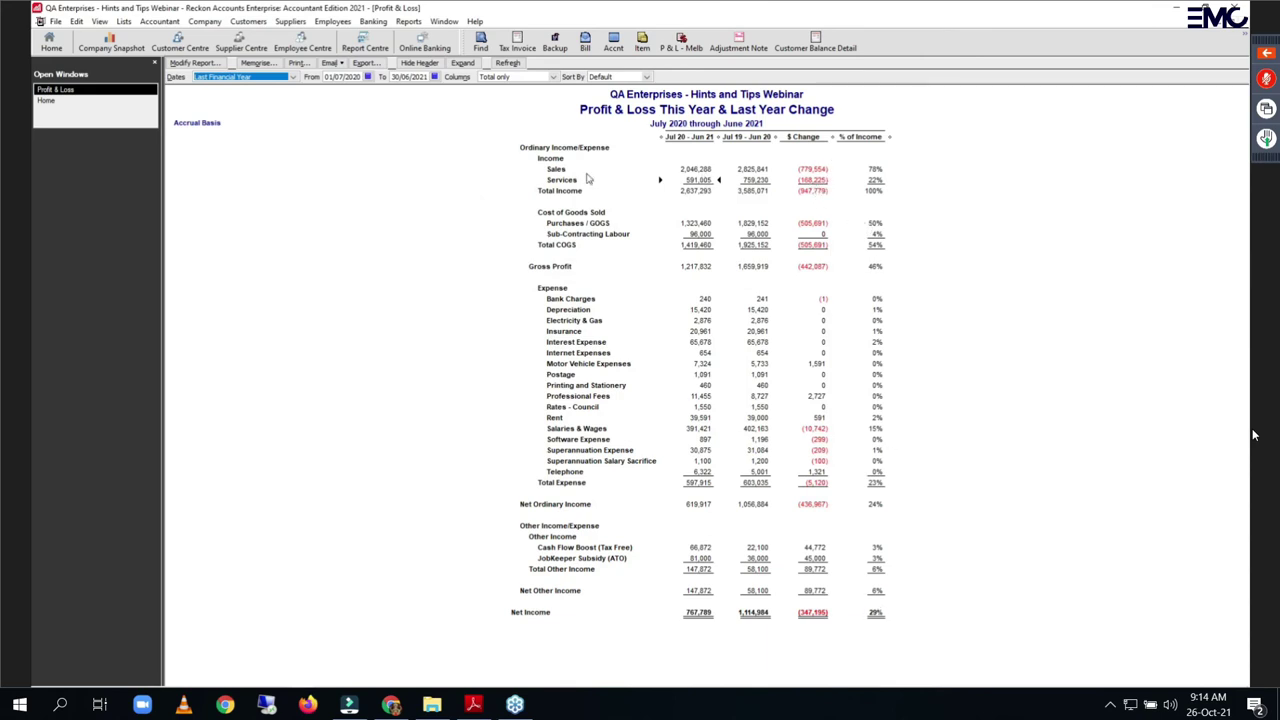
# Step: Set the report's row labels to Arial Rounded MT in purple and apply the change to all related fonts
pyautogui.rightClick(690, 172)
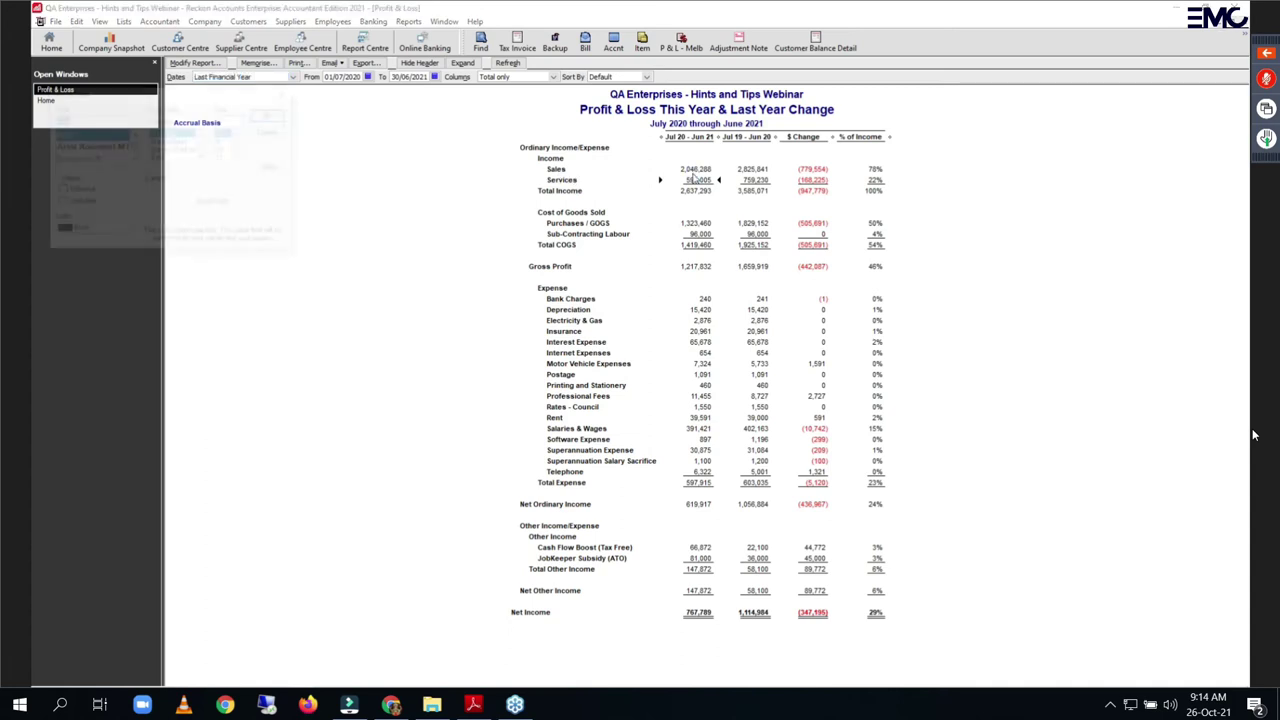
pyautogui.click(271, 131)
pyautogui.rightClick(619, 169)
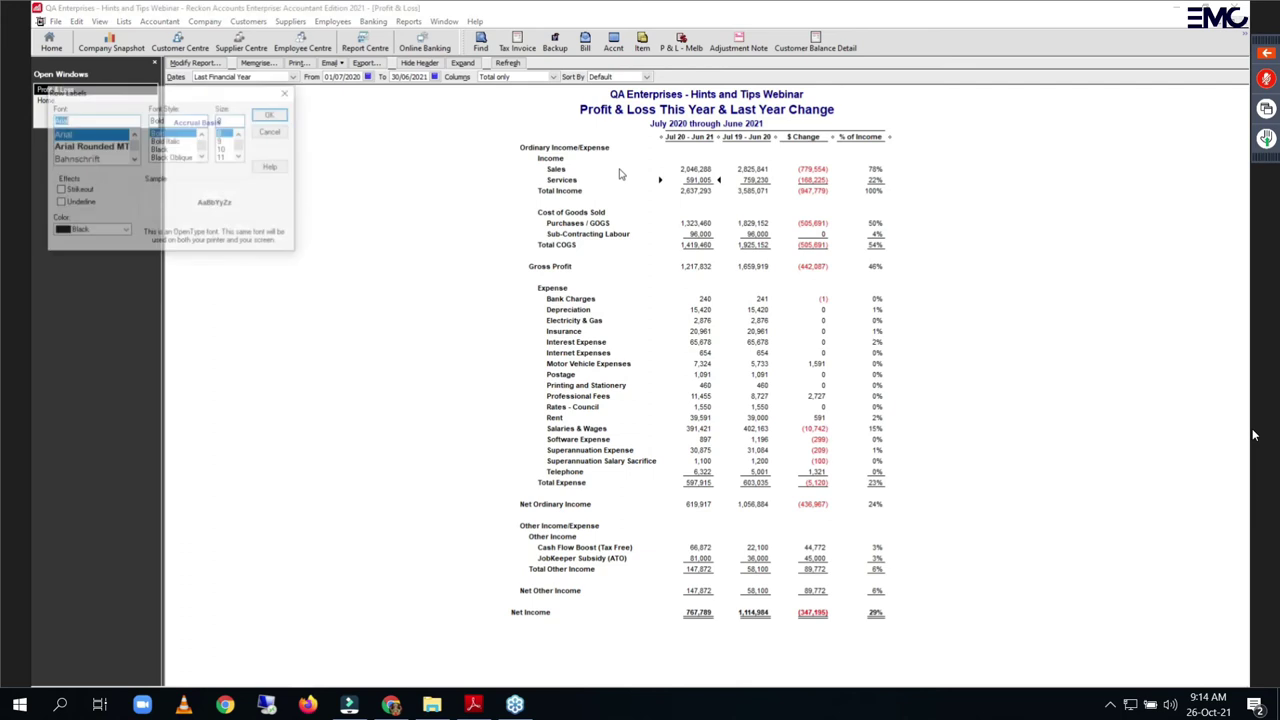
pyautogui.click(73, 148)
pyautogui.click(118, 236)
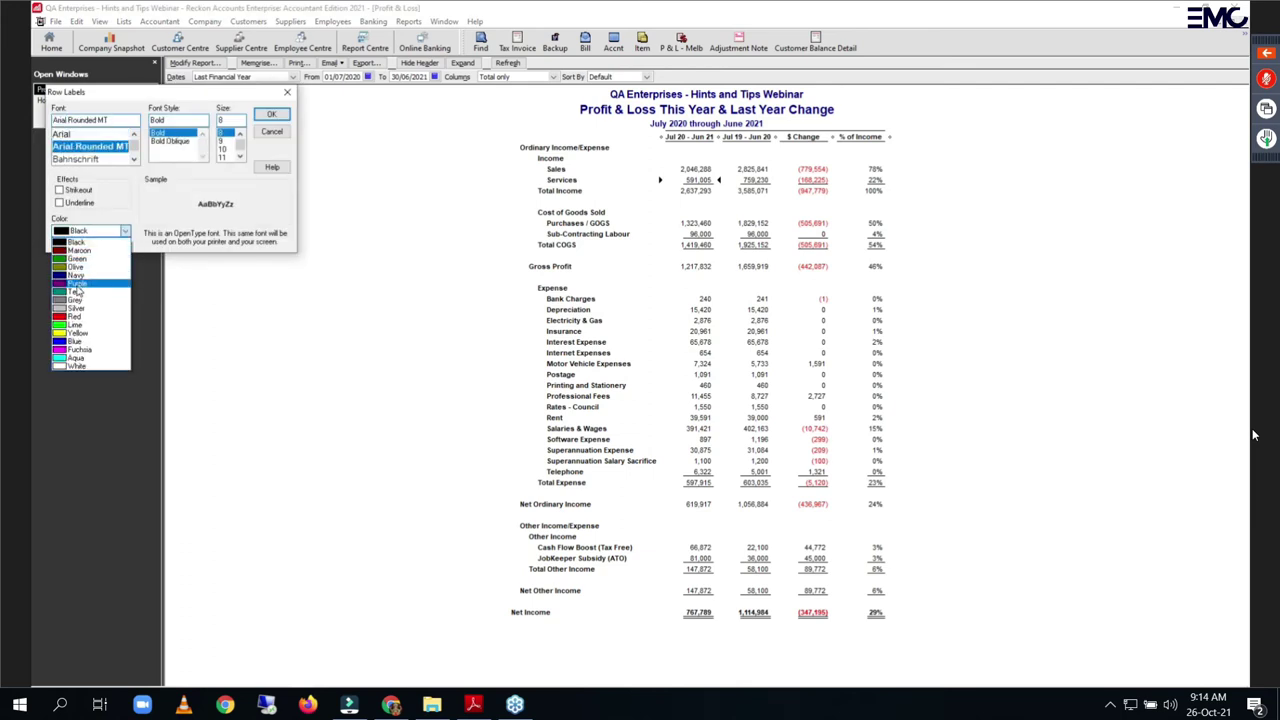
pyautogui.click(80, 283)
pyautogui.click(270, 115)
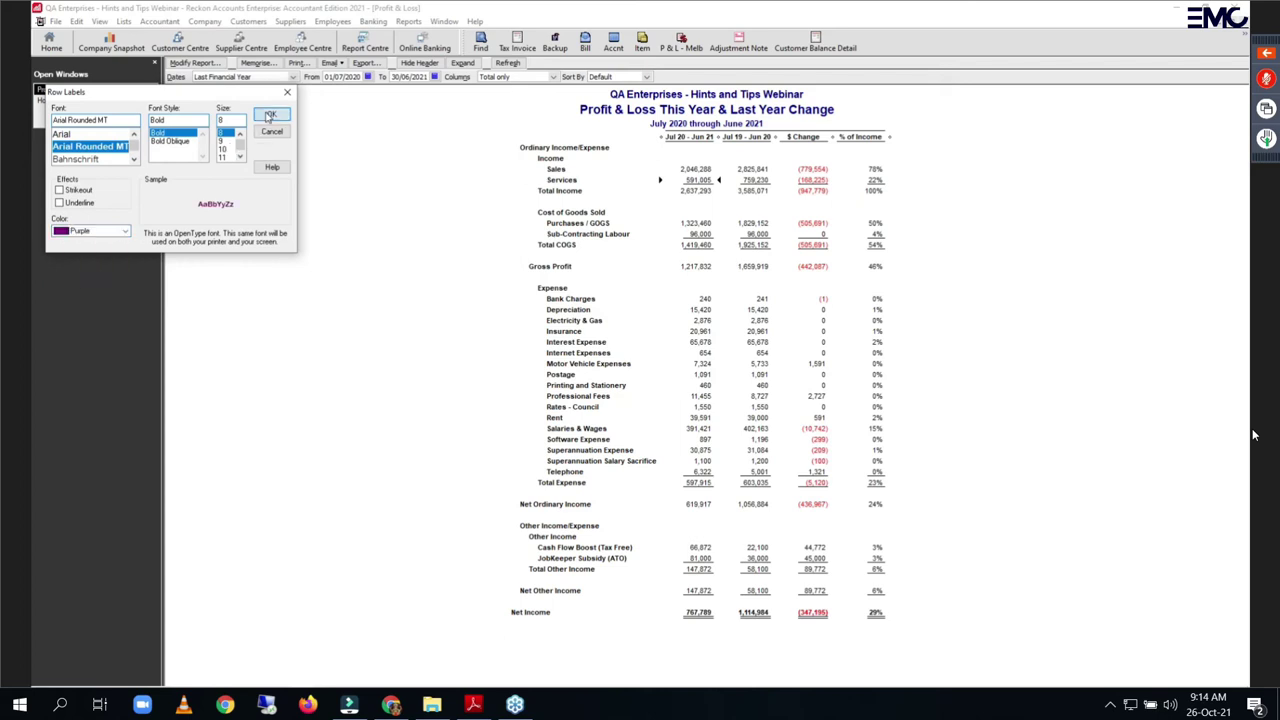
pyautogui.click(588, 213)
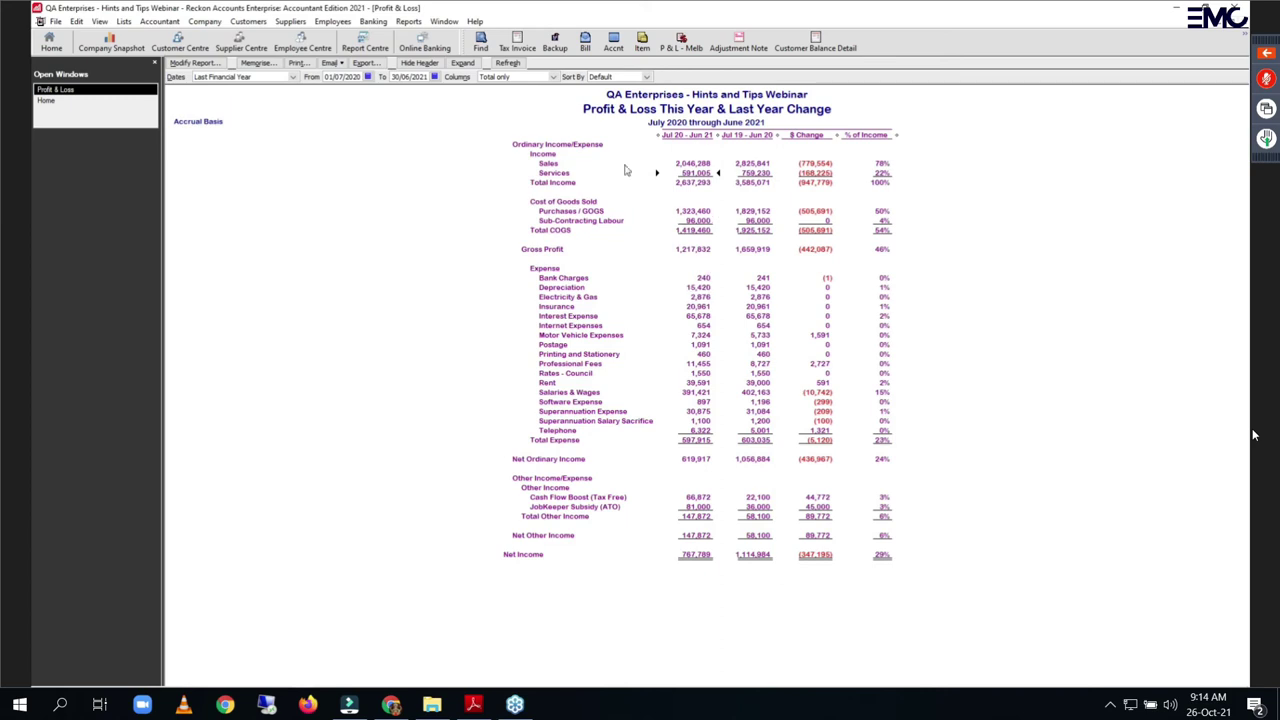
# Step: Set only the row labels to Baskerville Old Face in yellow, leaving related fonts out of the change
pyautogui.doubleClick(575, 234)
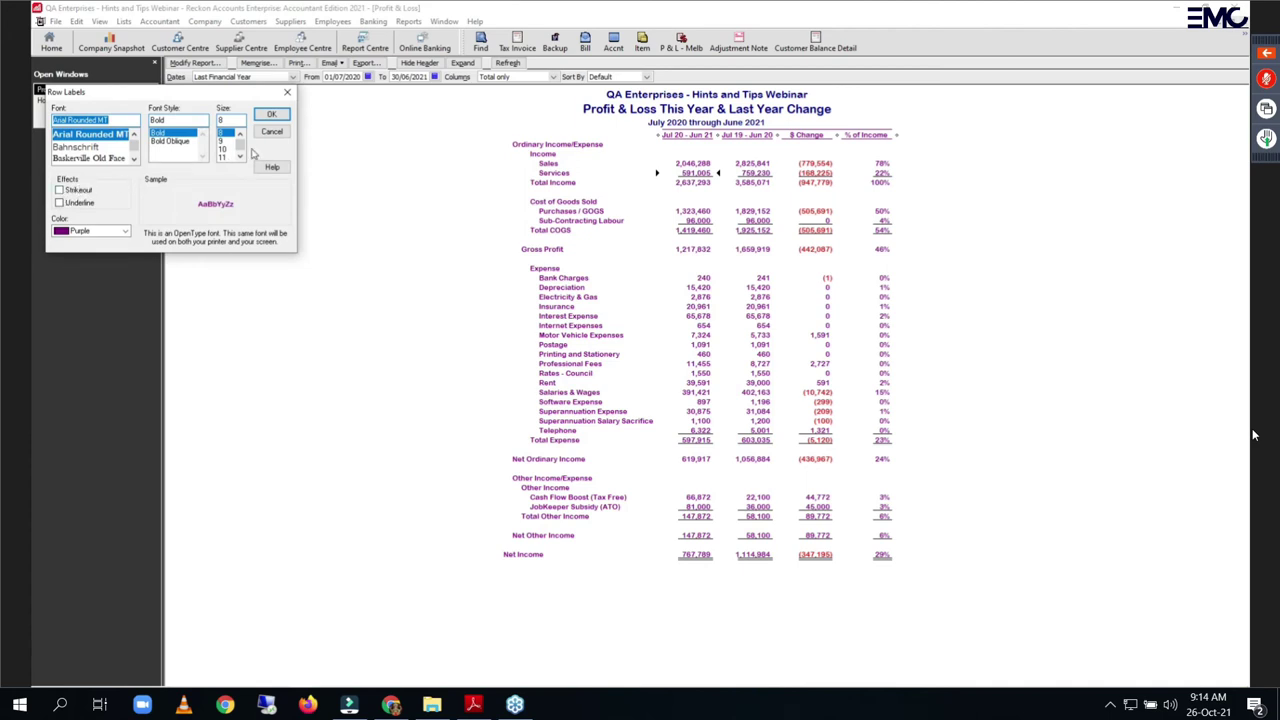
pyautogui.click(77, 160)
pyautogui.click(123, 231)
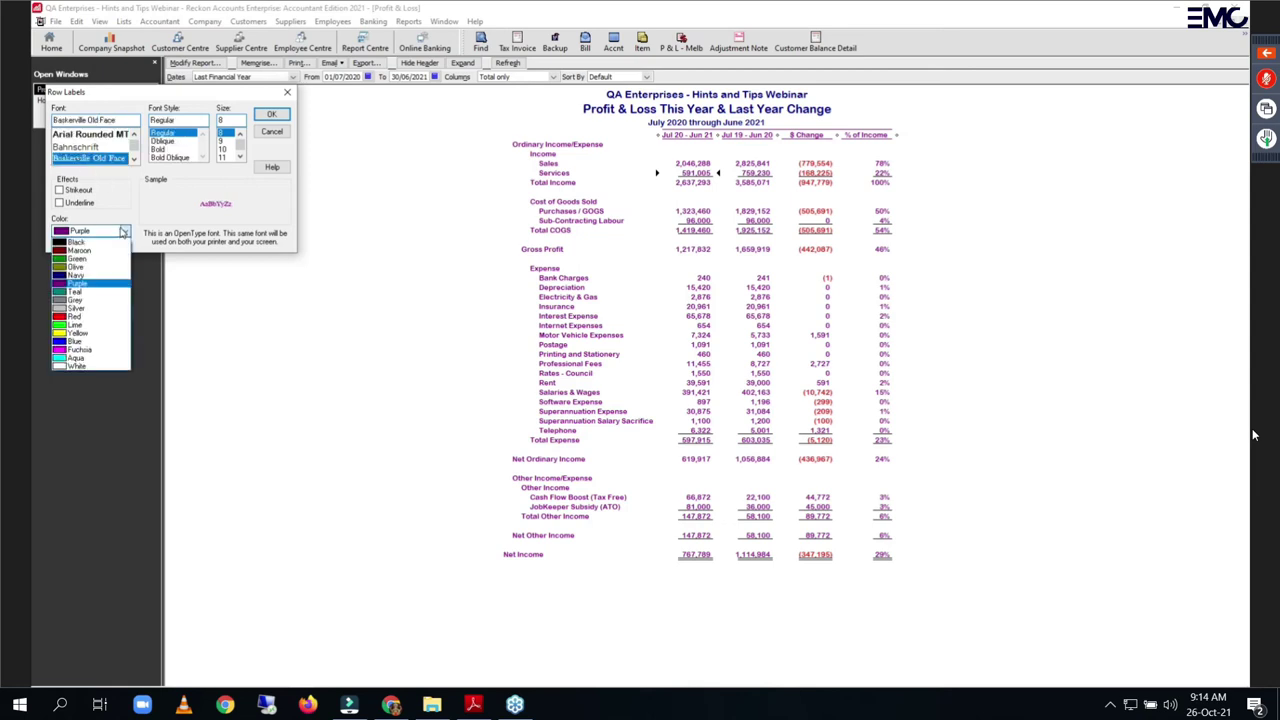
pyautogui.click(79, 334)
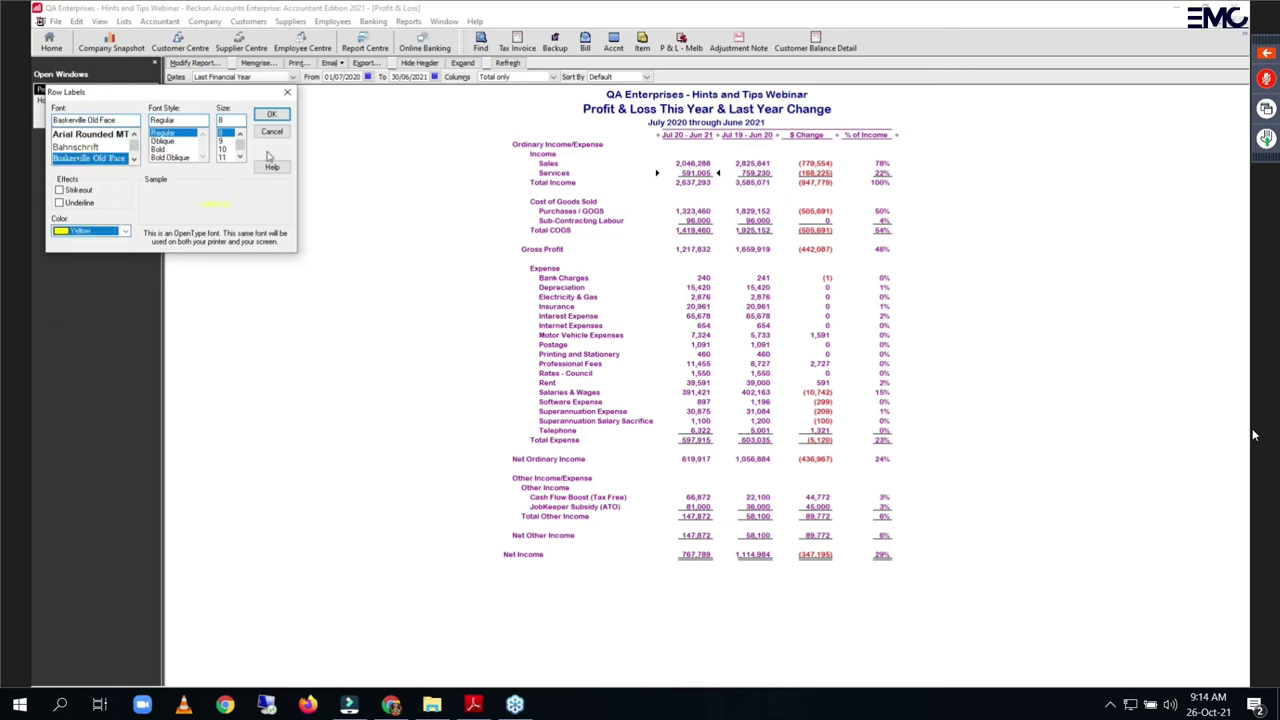
pyautogui.click(264, 117)
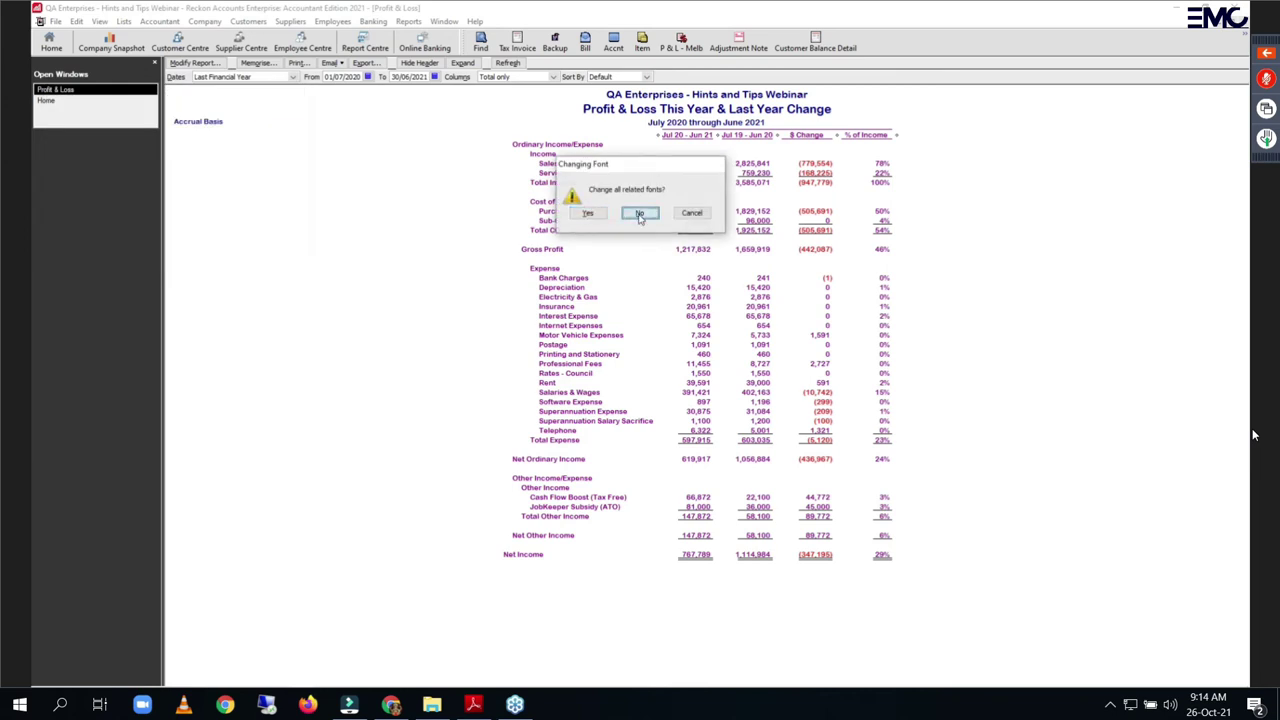
pyautogui.click(640, 213)
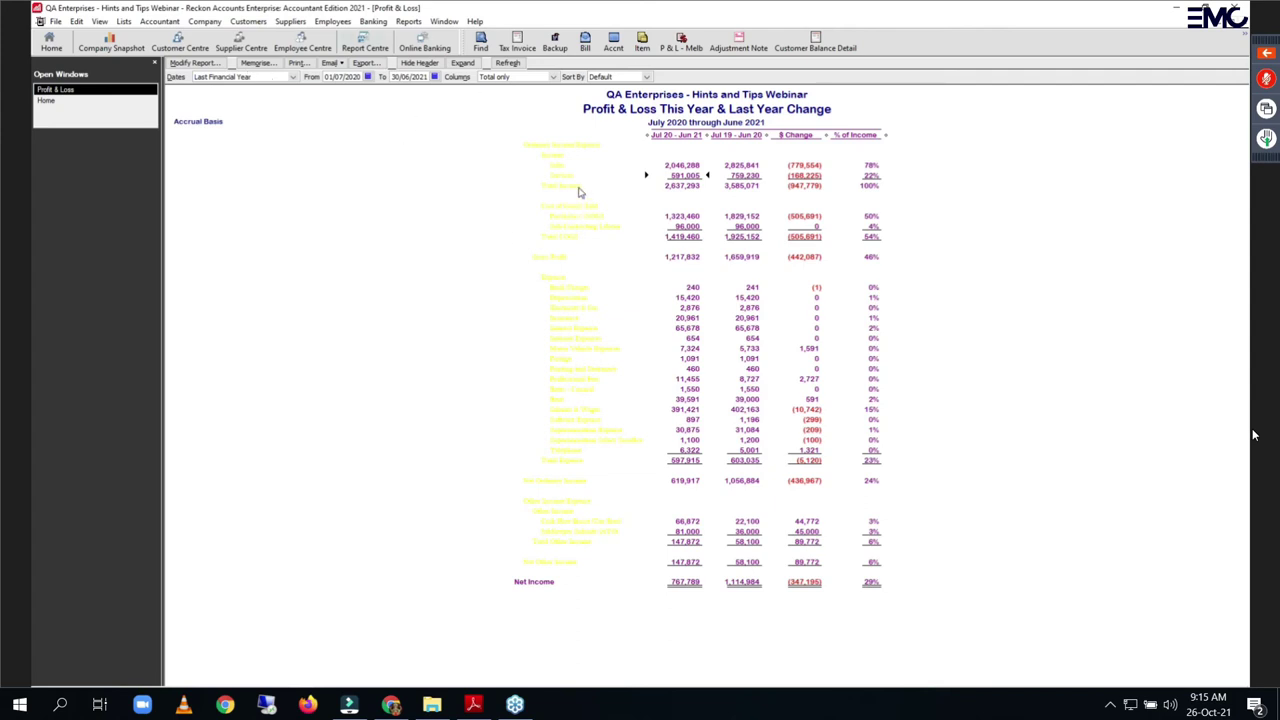
# Step: Create a new Profit & Loss Standard report with the date range Last Financial Year
pyautogui.click(409, 22)
pyautogui.moveTo(456, 113)
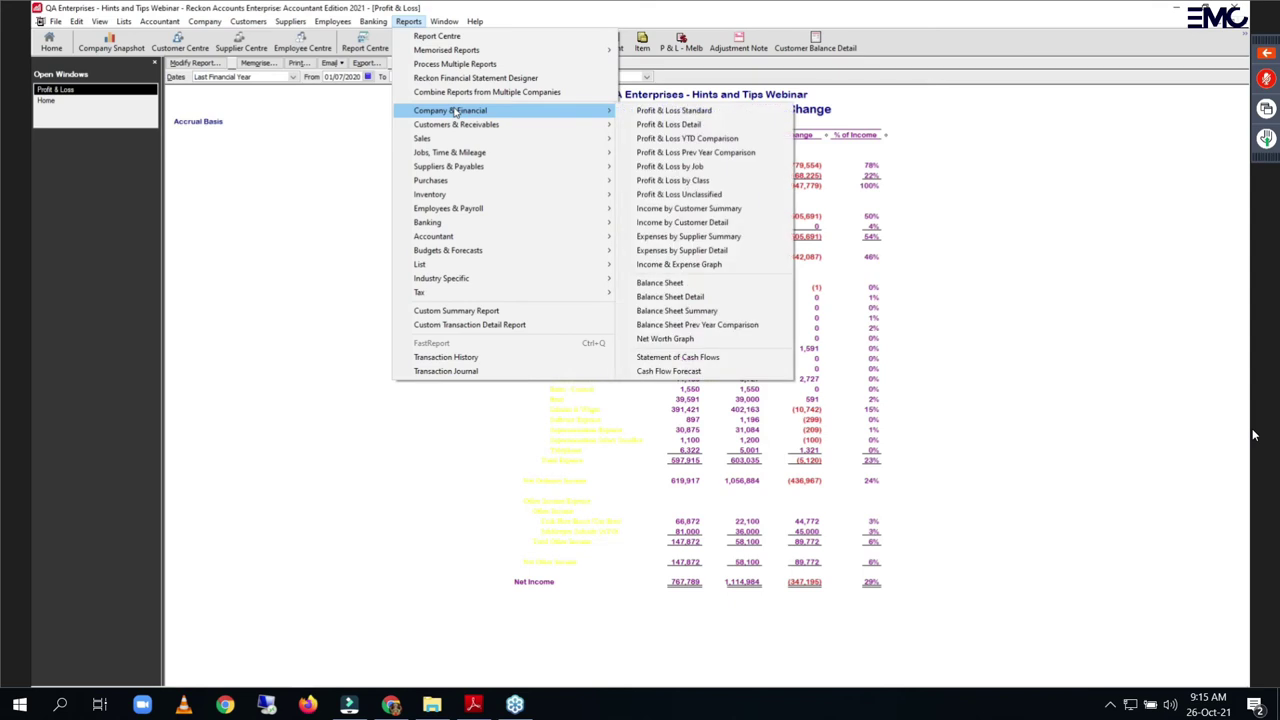
pyautogui.click(674, 111)
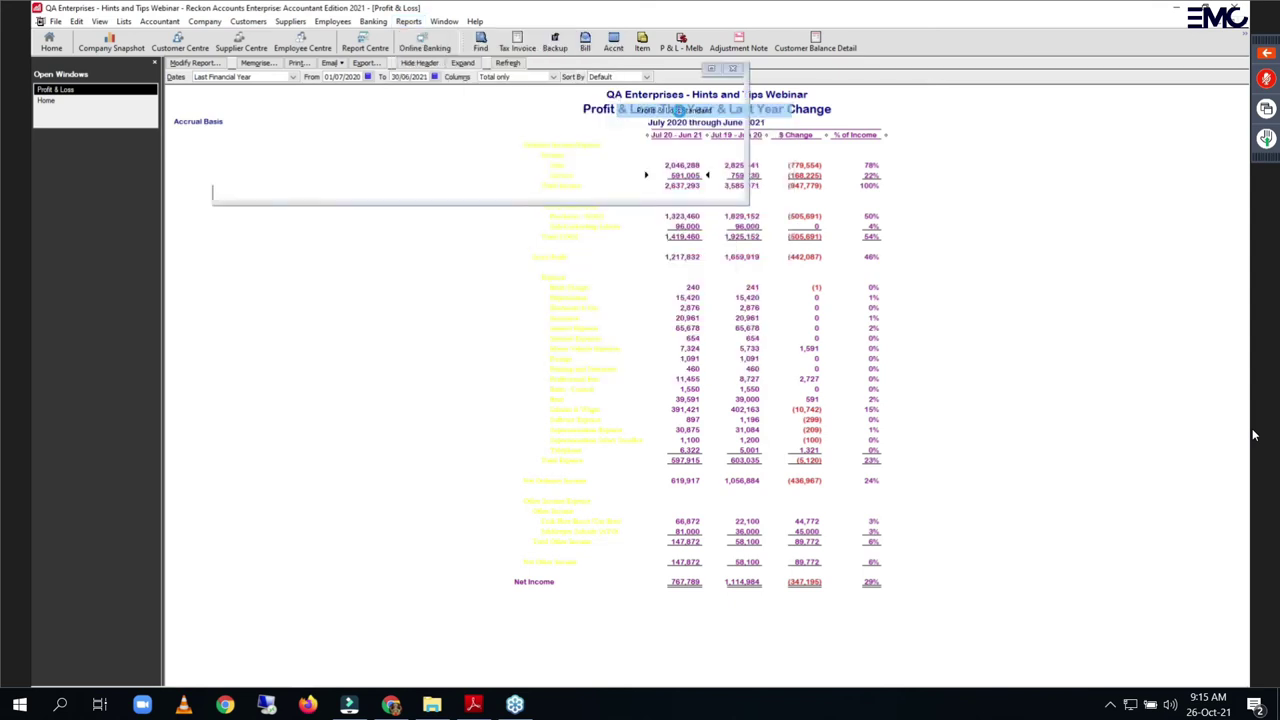
pyautogui.click(626, 262)
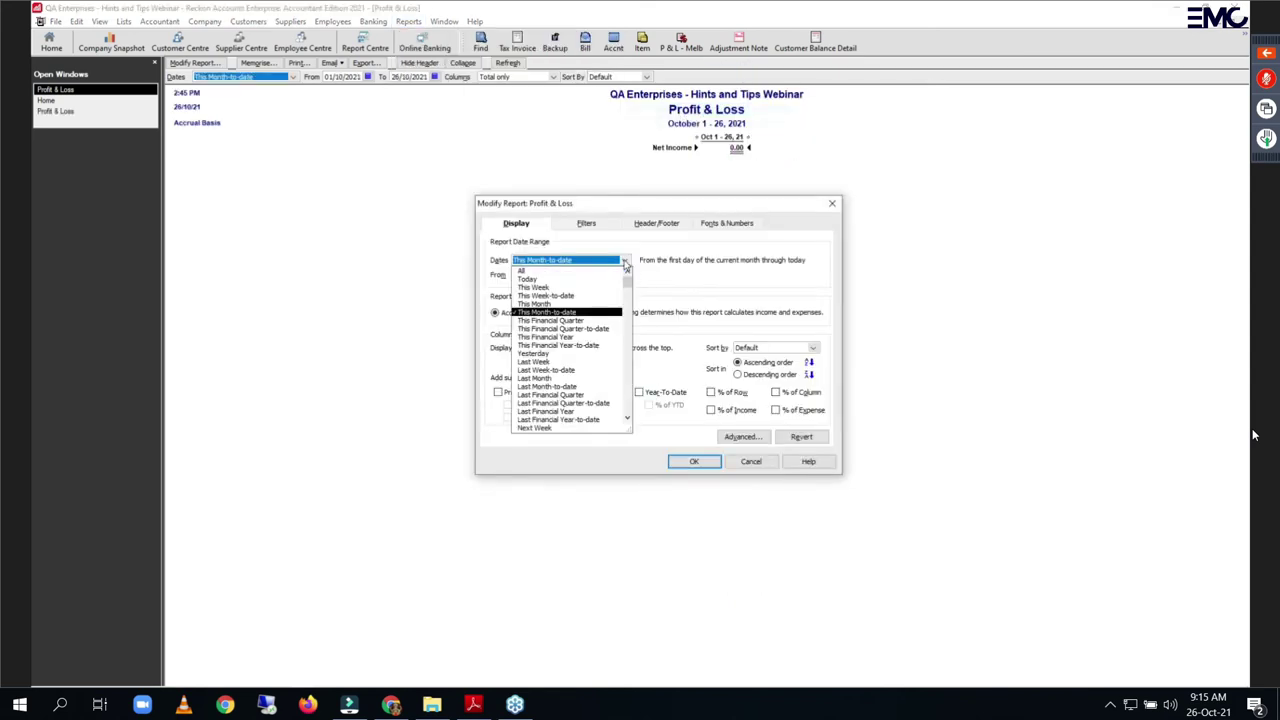
pyautogui.click(548, 412)
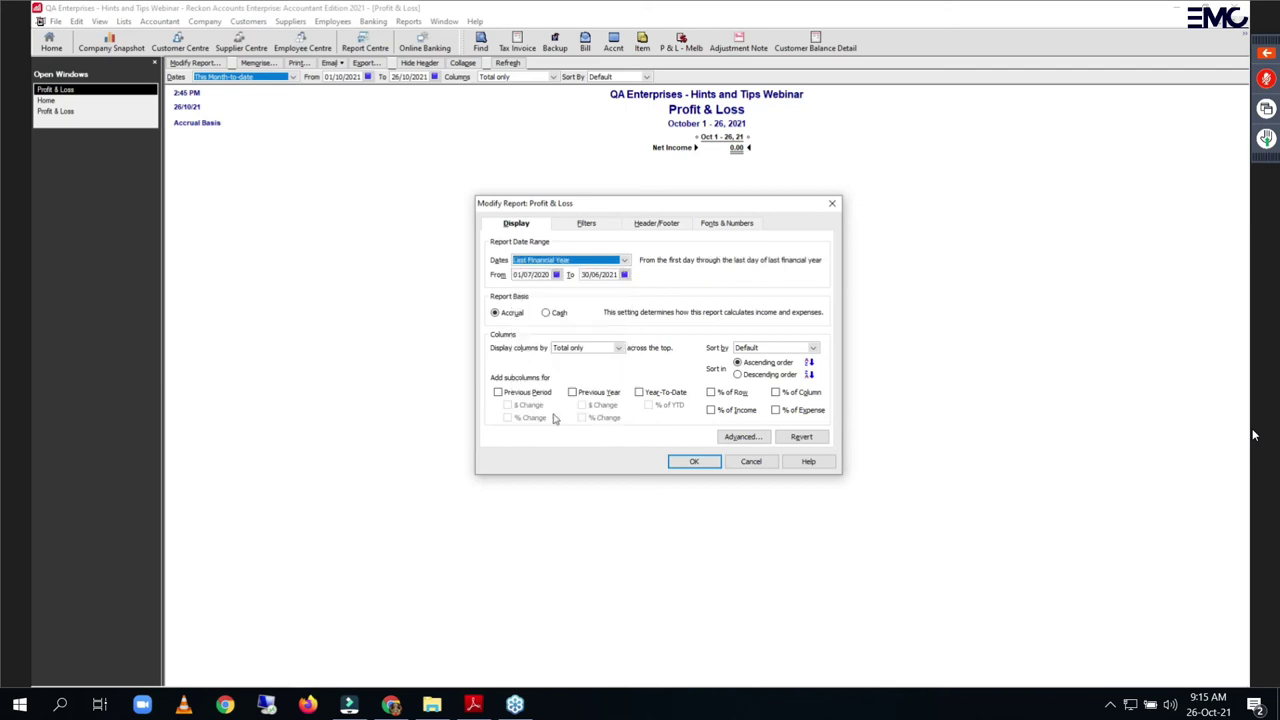
pyautogui.click(695, 464)
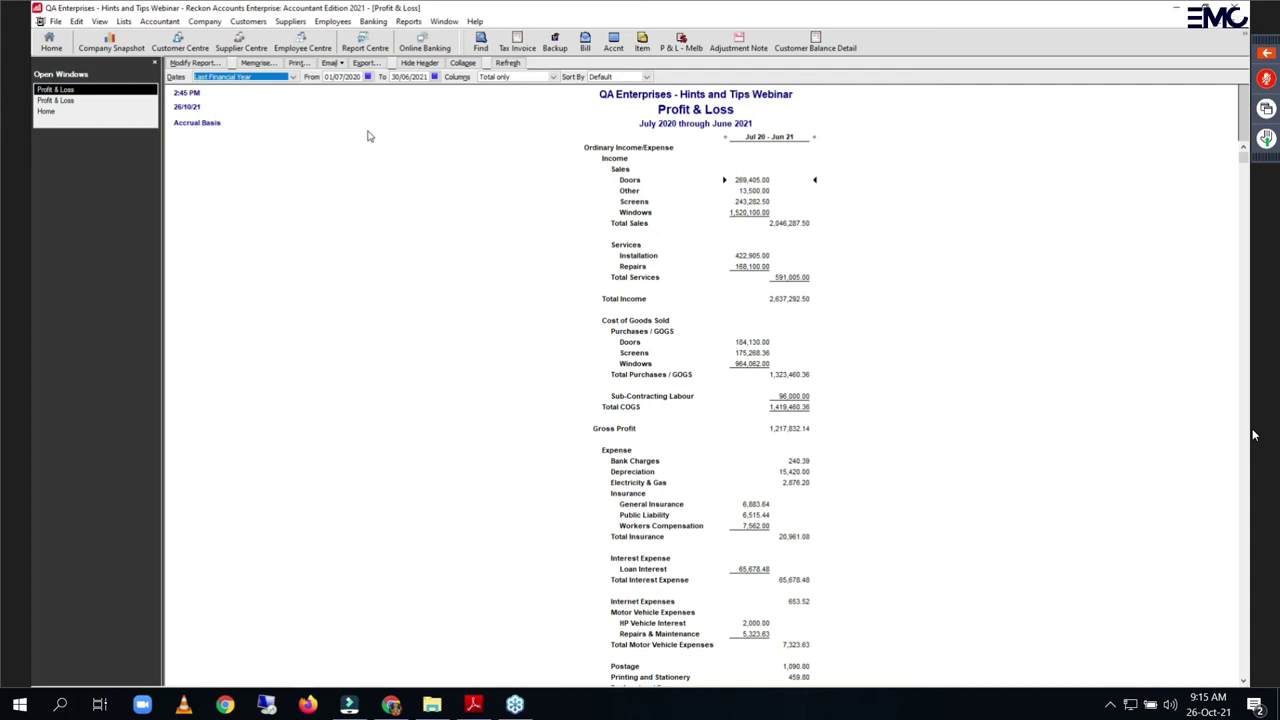
# Step: Try the Custom date range on the new report, and set its dates to All
pyautogui.click(293, 77)
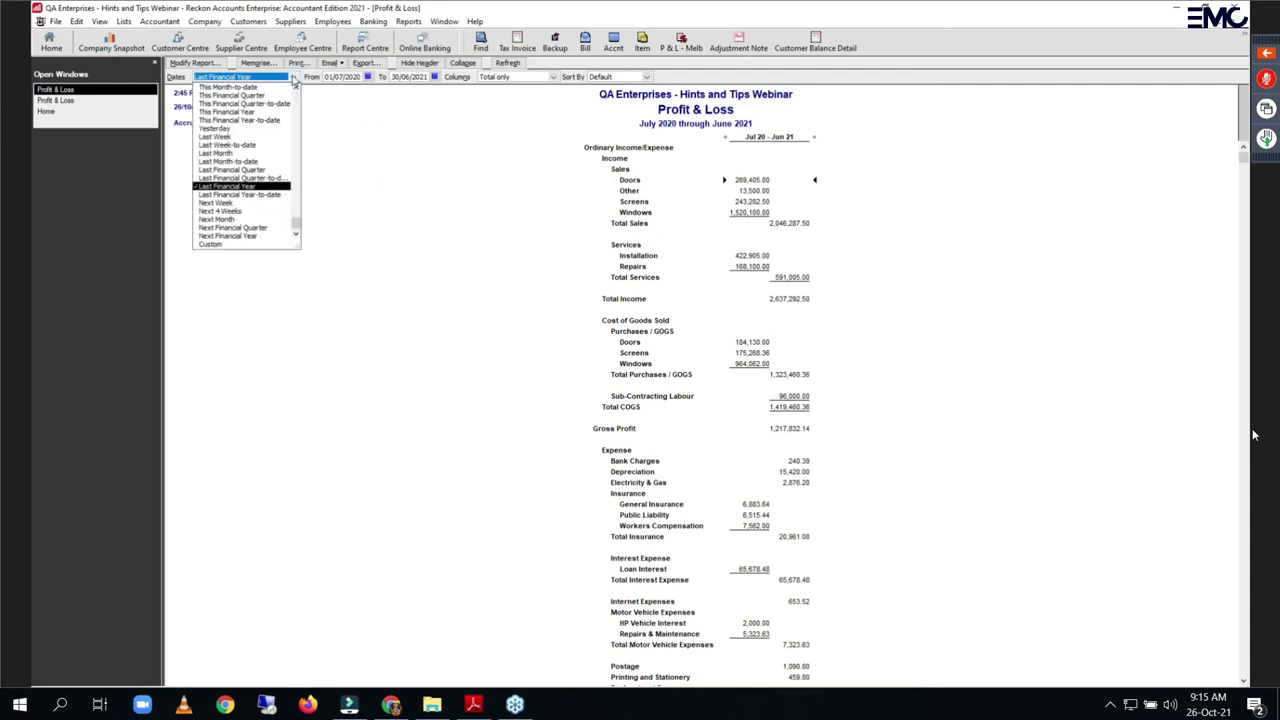
pyautogui.click(222, 247)
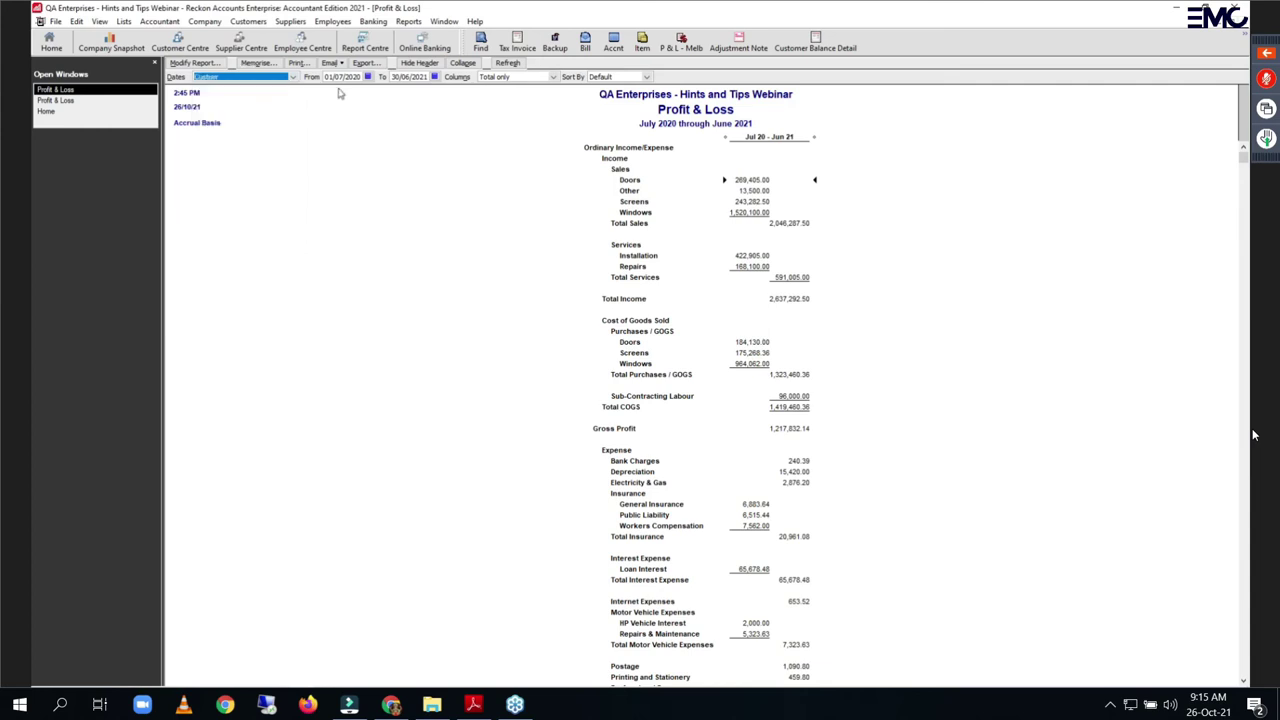
pyautogui.click(293, 77)
pyautogui.scroll(5, 267, 165)
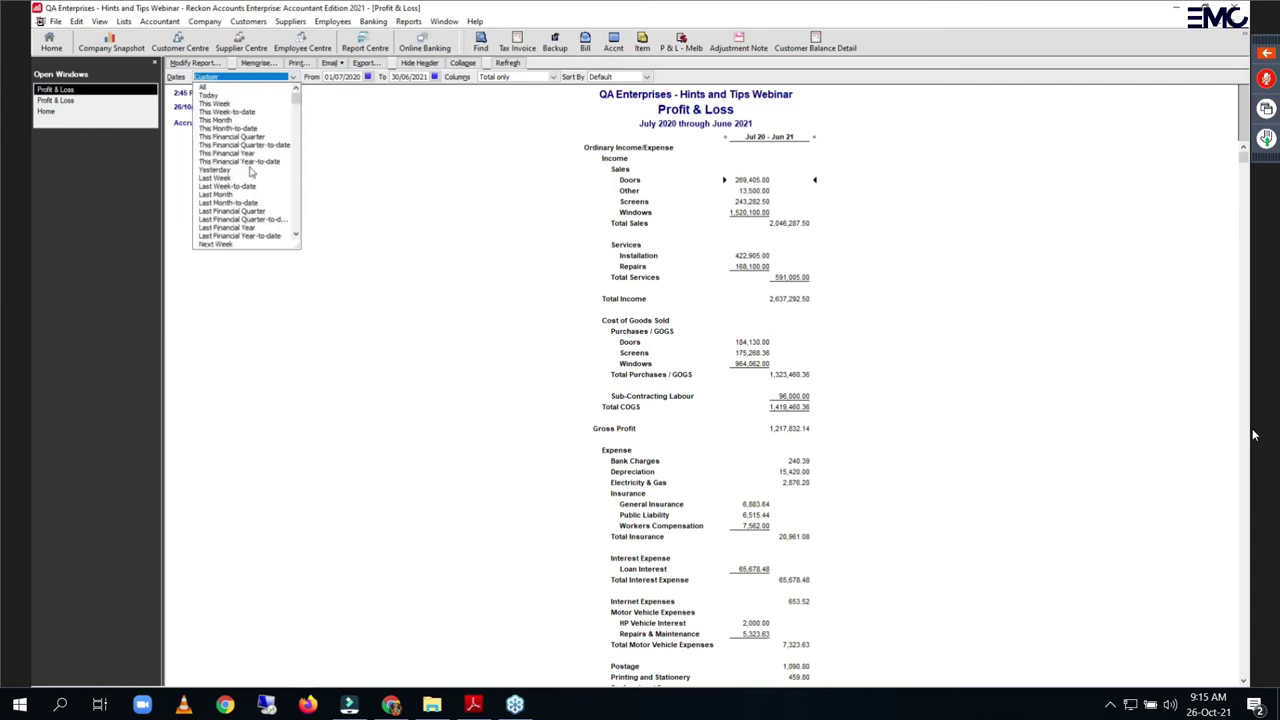
pyautogui.click(221, 86)
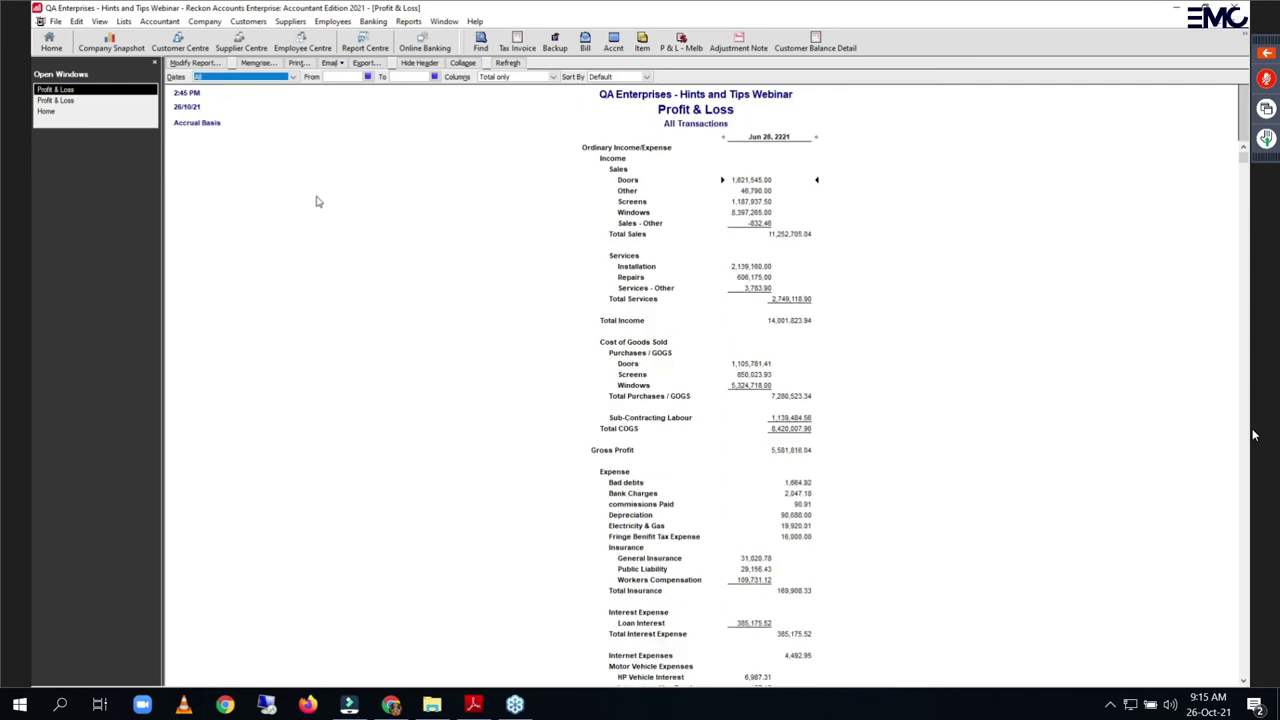
# Step: Collapse the report's subaccounts and display its columns by Year
pyautogui.click(462, 63)
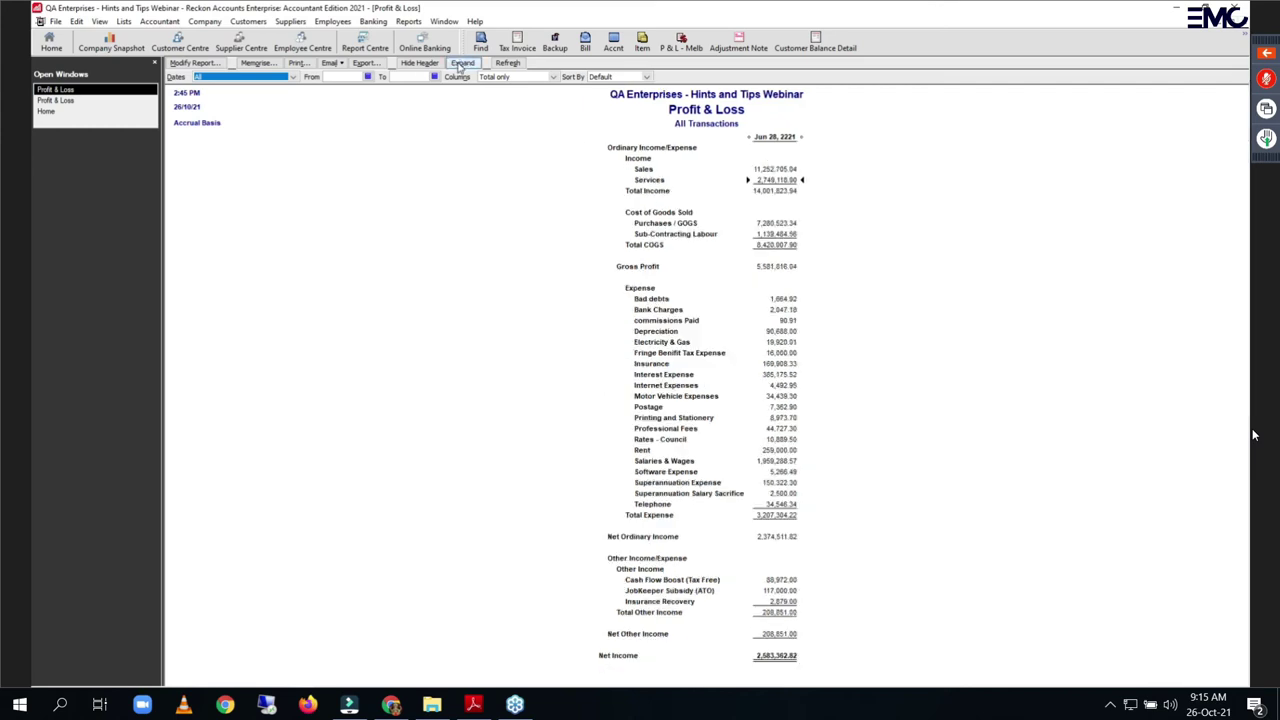
pyautogui.click(556, 77)
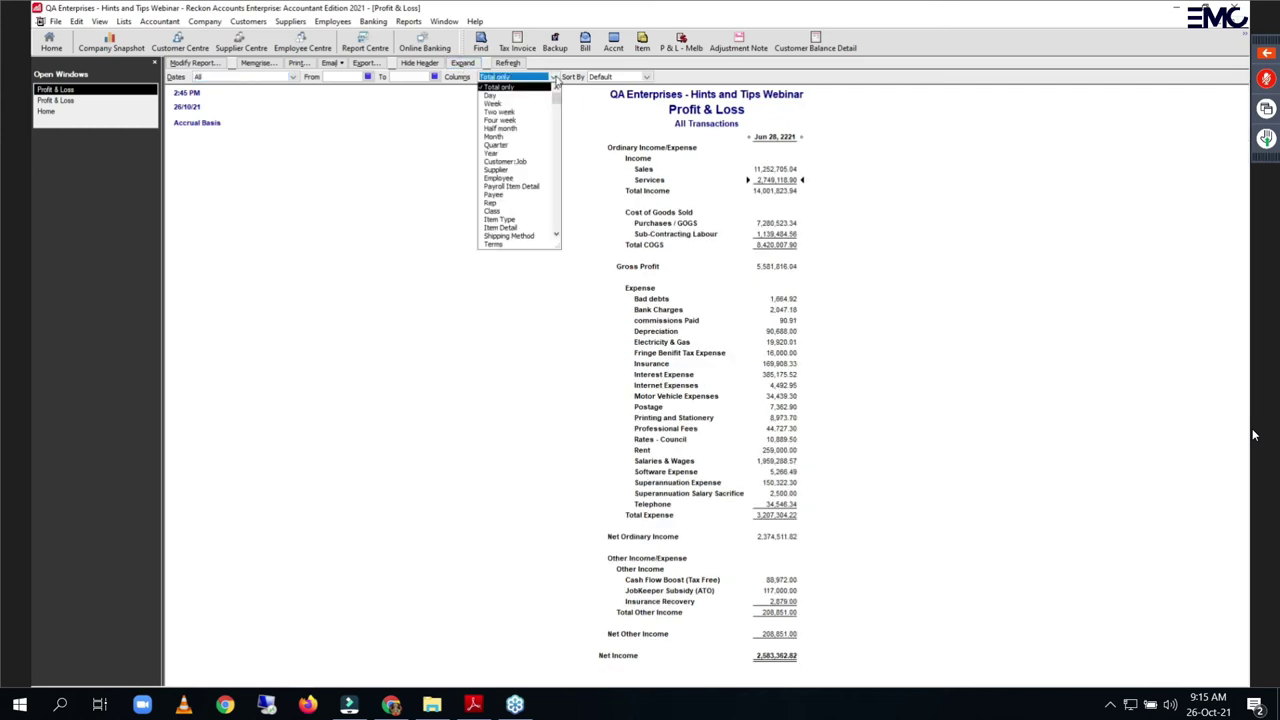
pyautogui.click(495, 154)
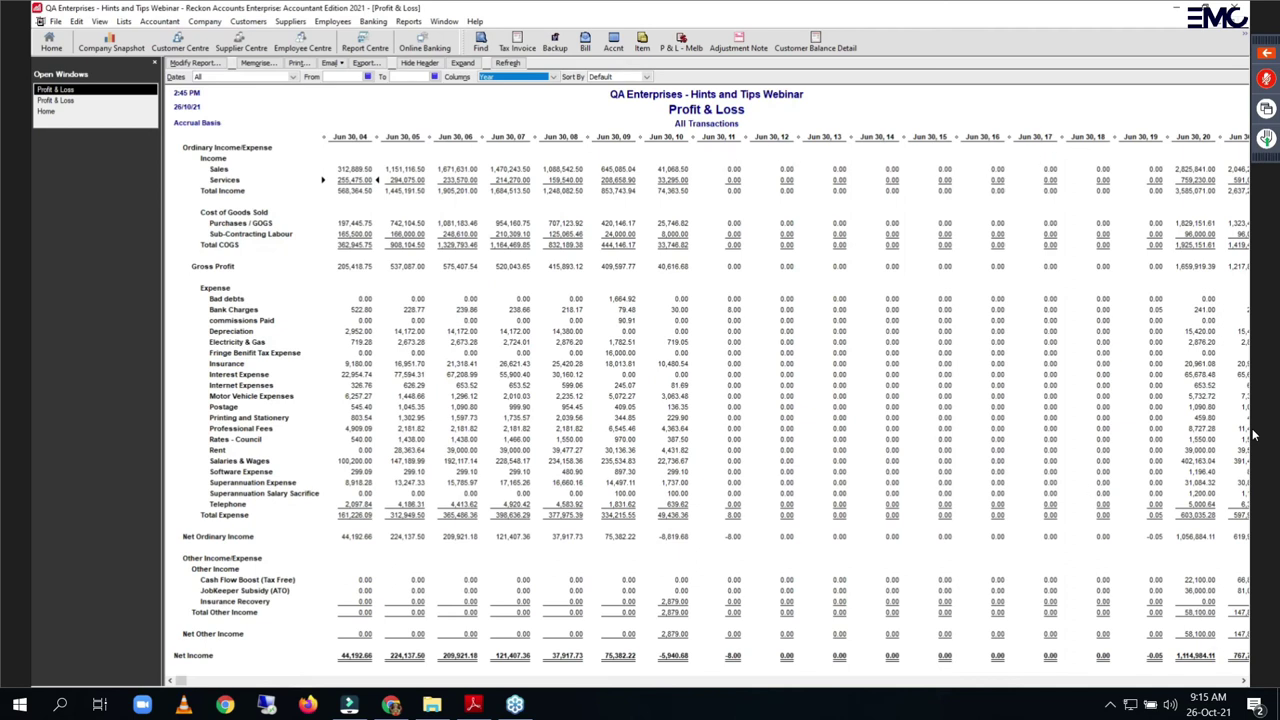
# Step: Examine the Profit & Loss report's yearly columns from the earliest years through to the future years
pyautogui.click(1243, 681)
pyautogui.click(1243, 681)
pyautogui.click(1243, 681)
pyautogui.click(1243, 681)
pyautogui.click(1243, 681)
pyautogui.click(1243, 681)
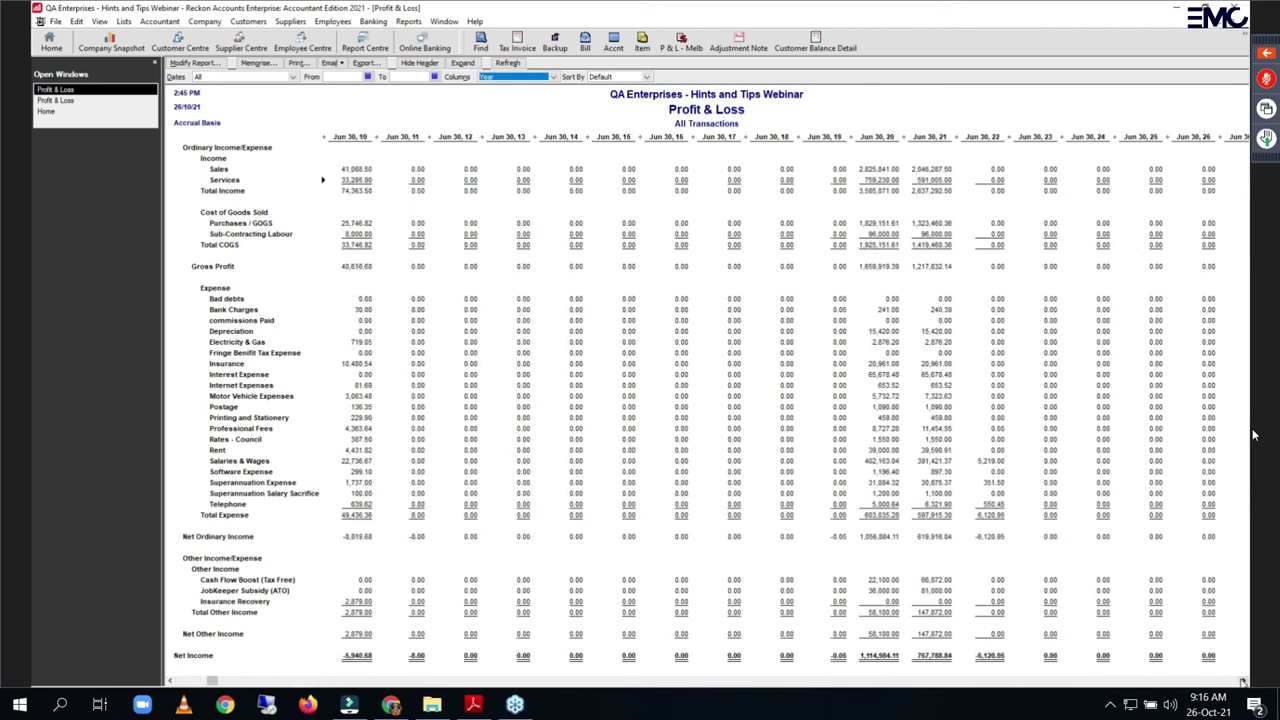
pyautogui.click(1243, 681)
pyautogui.click(1243, 681)
pyautogui.click(1243, 681)
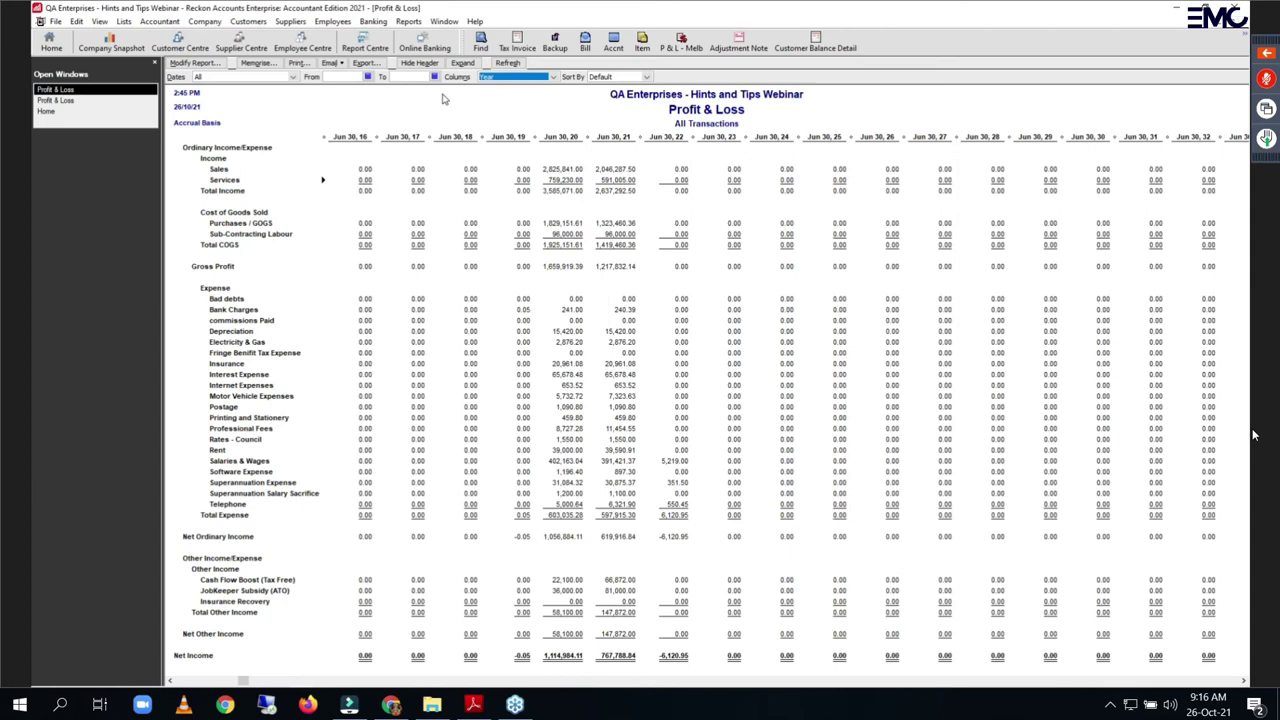
# Step: Change the report title to "Profit & Loss - All Dates by Year" and memorise the report under that name
pyautogui.click(195, 62)
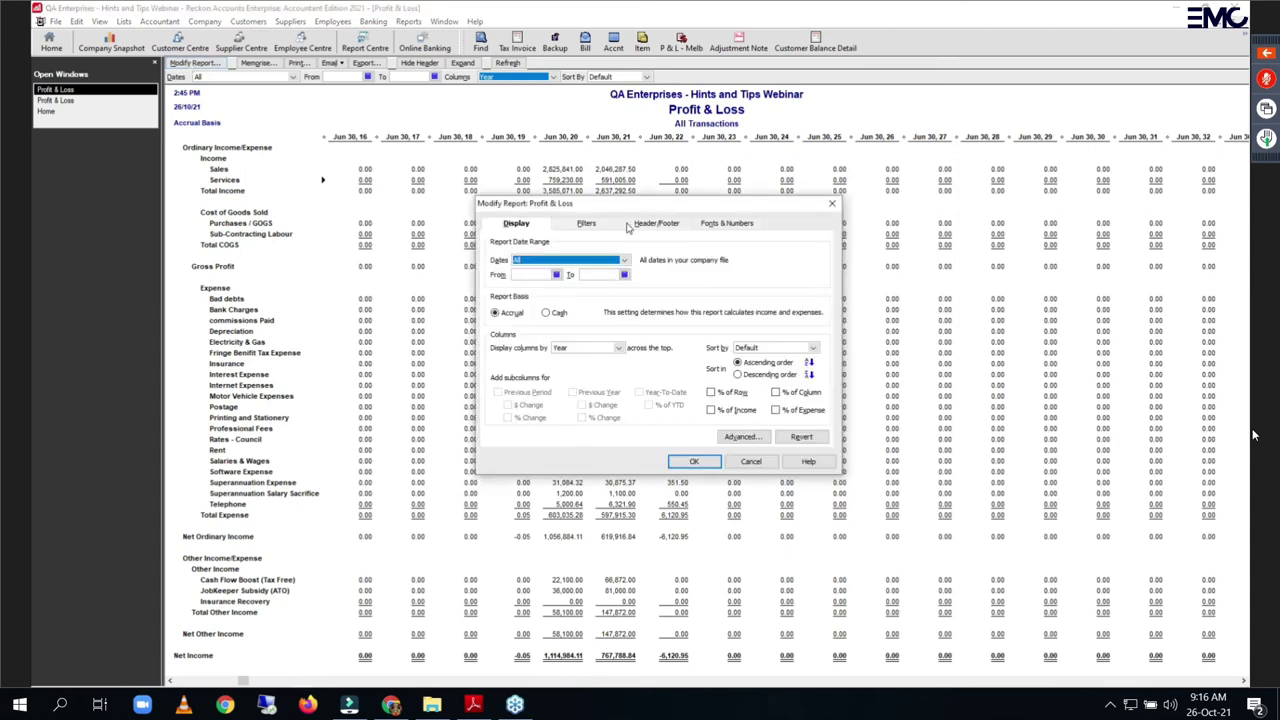
pyautogui.click(635, 226)
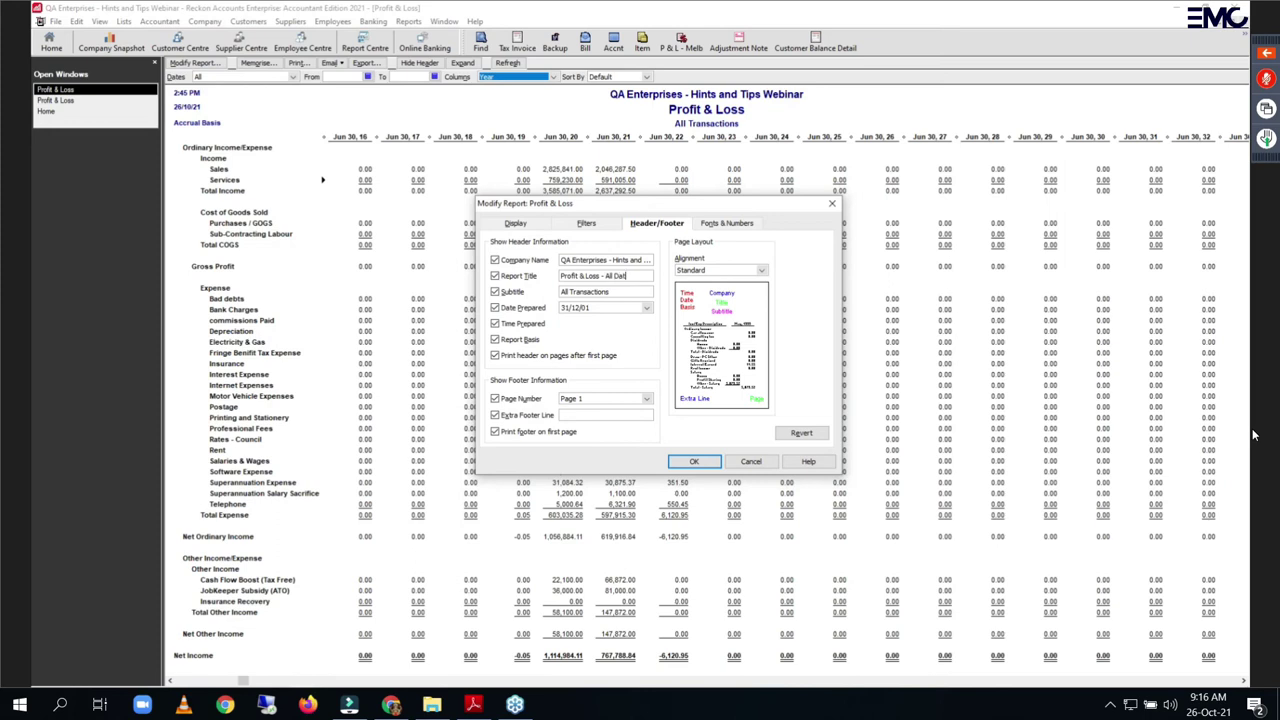
pyautogui.write('Year')
pyautogui.click(694, 462)
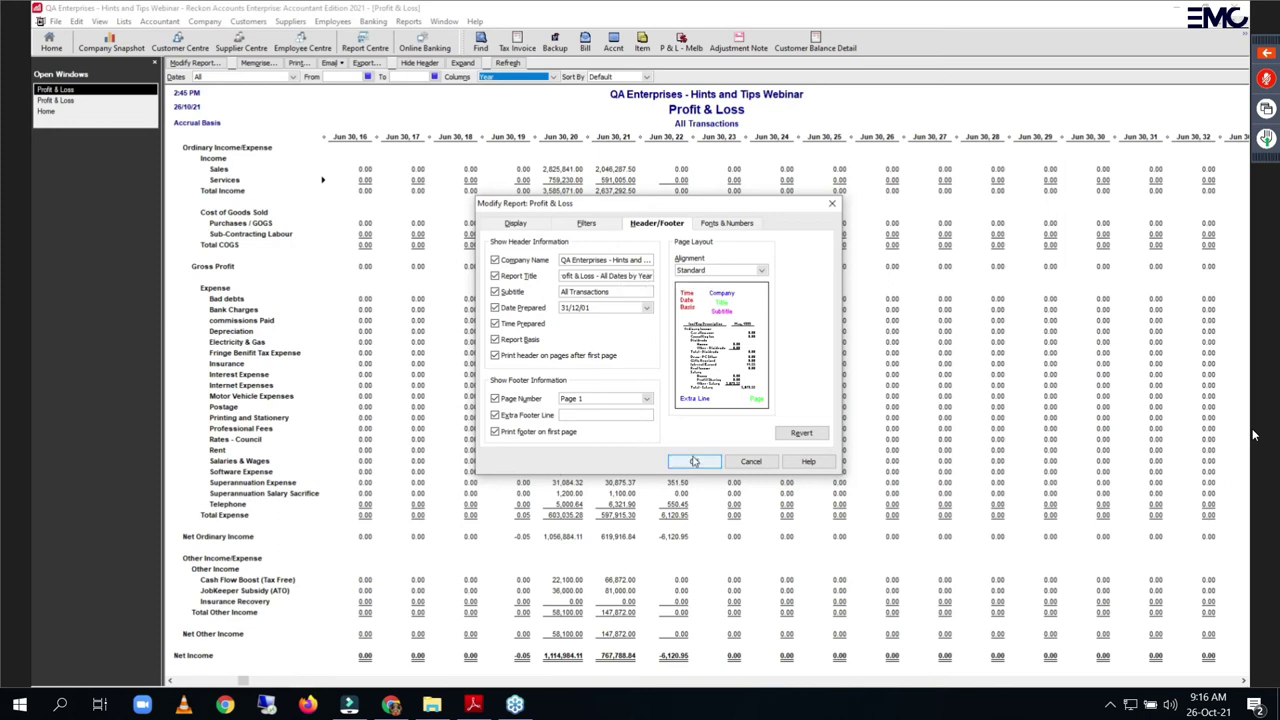
pyautogui.click(257, 63)
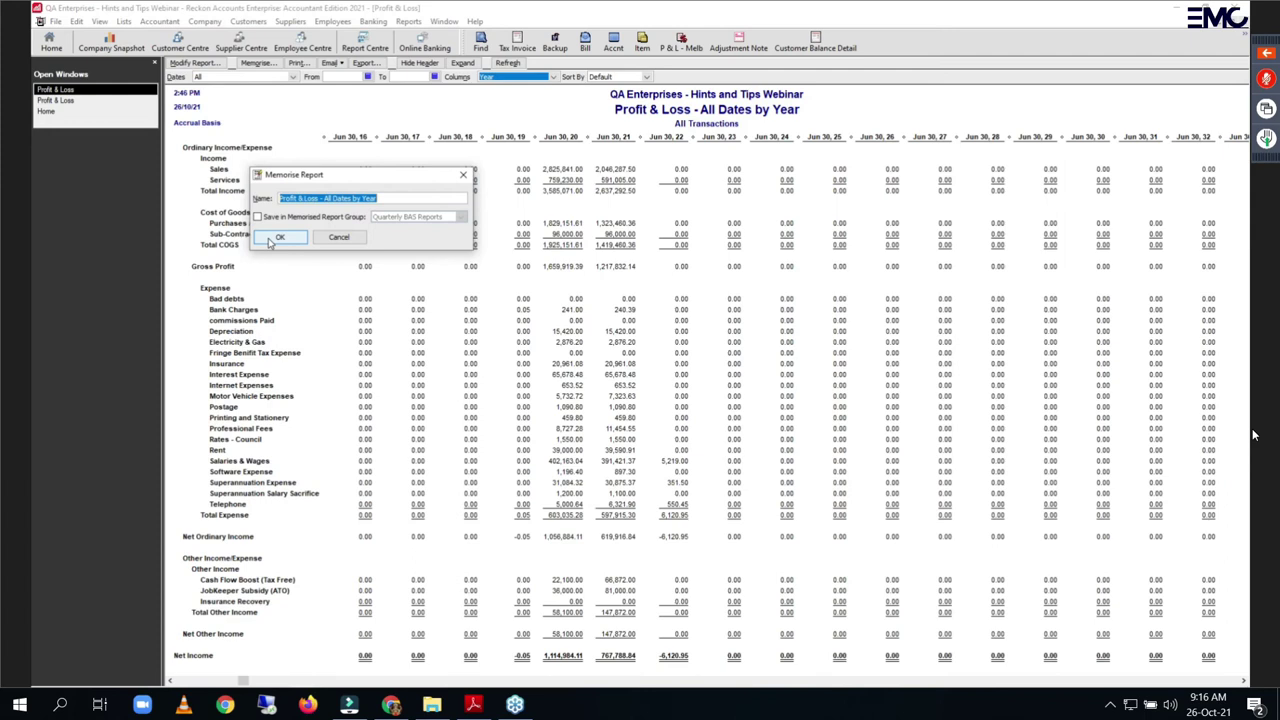
pyautogui.click(269, 243)
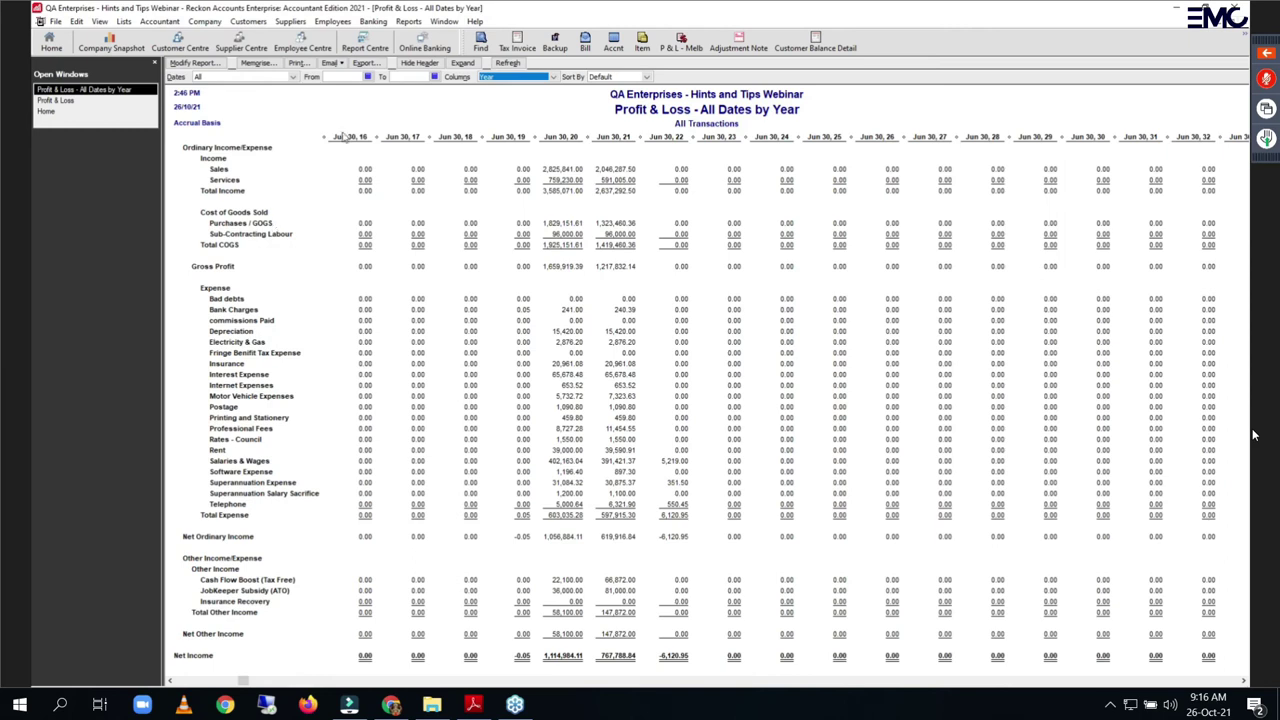
# Step: Create a new group named "Year on Year Reports" in the Memorised Report List
pyautogui.click(410, 22)
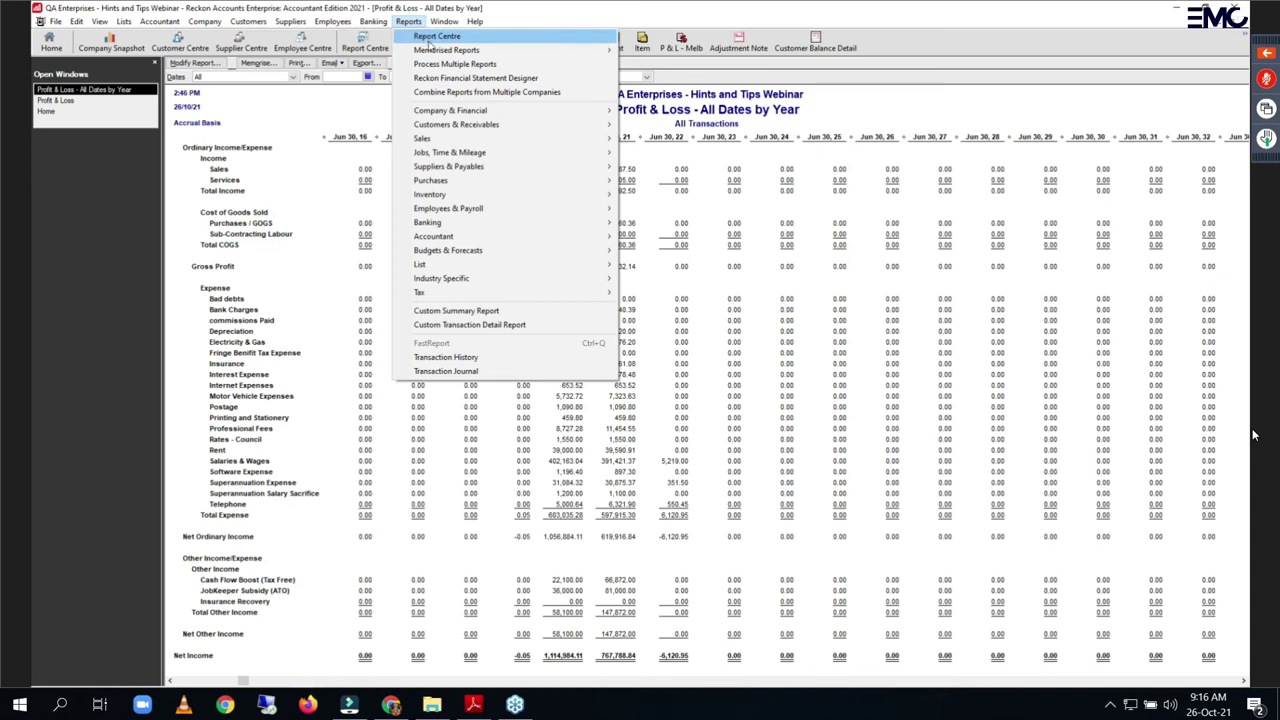
pyautogui.moveTo(432, 52)
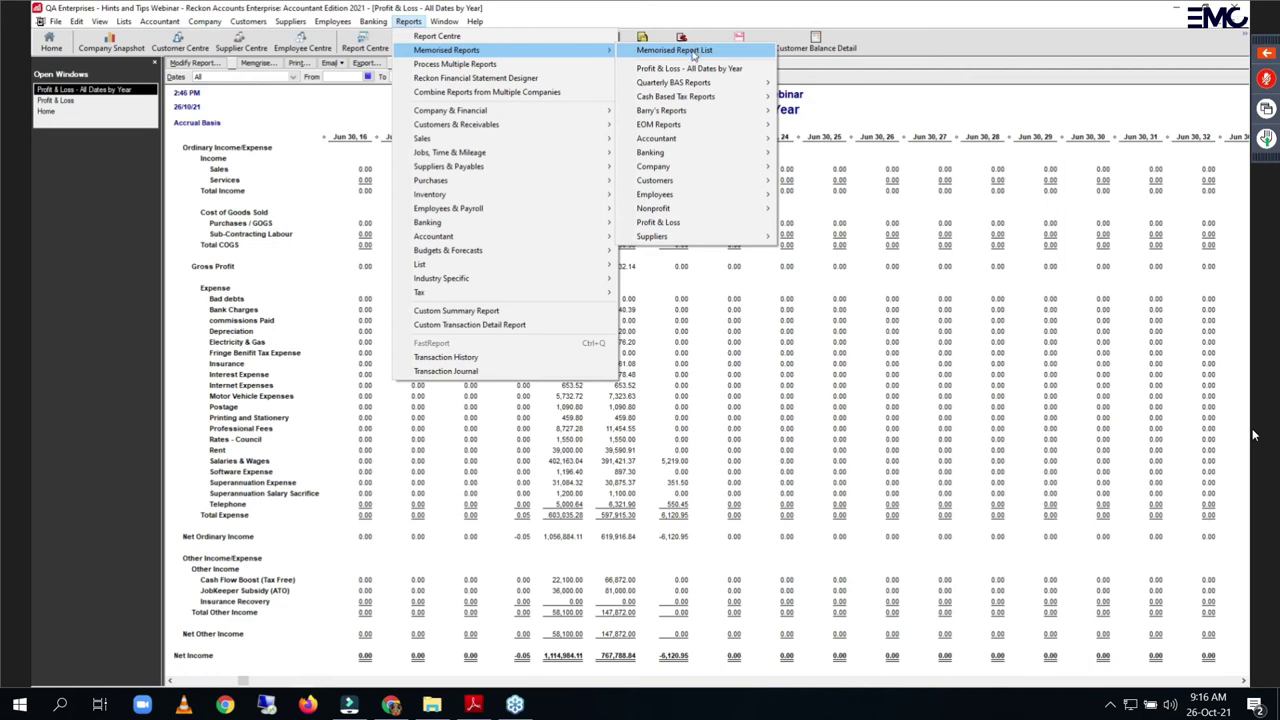
pyautogui.click(693, 52)
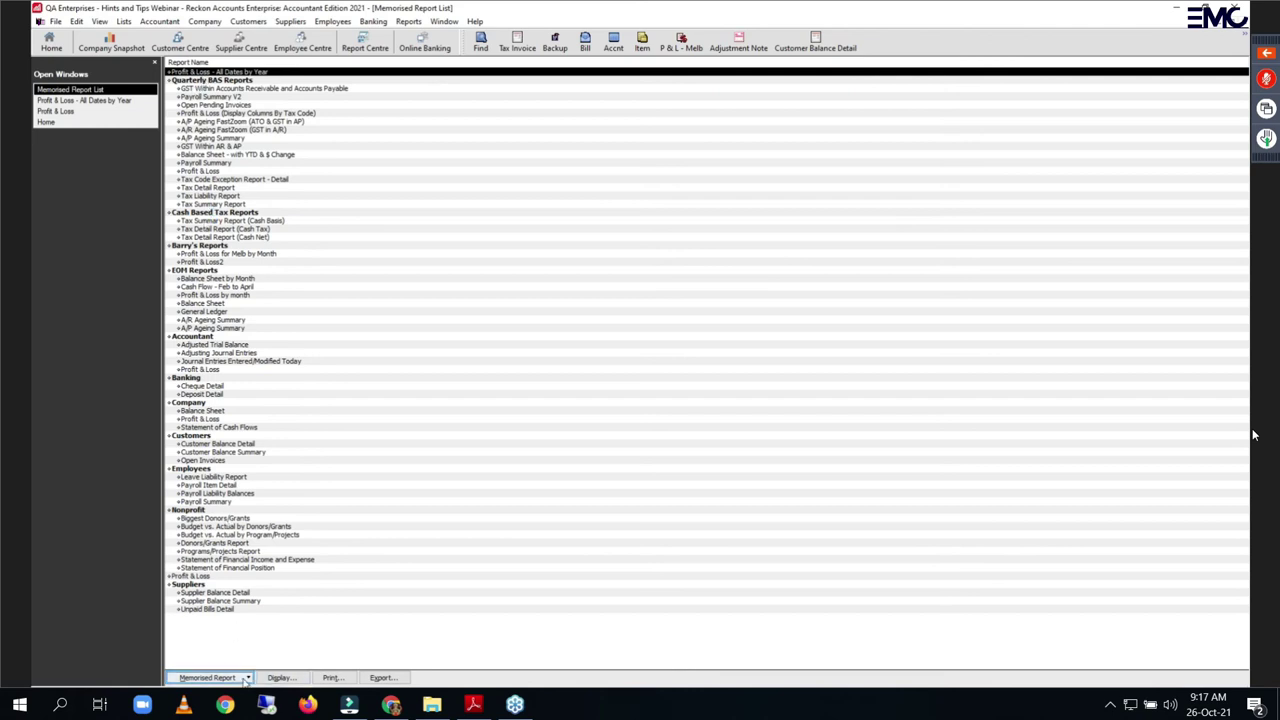
pyautogui.click(245, 679)
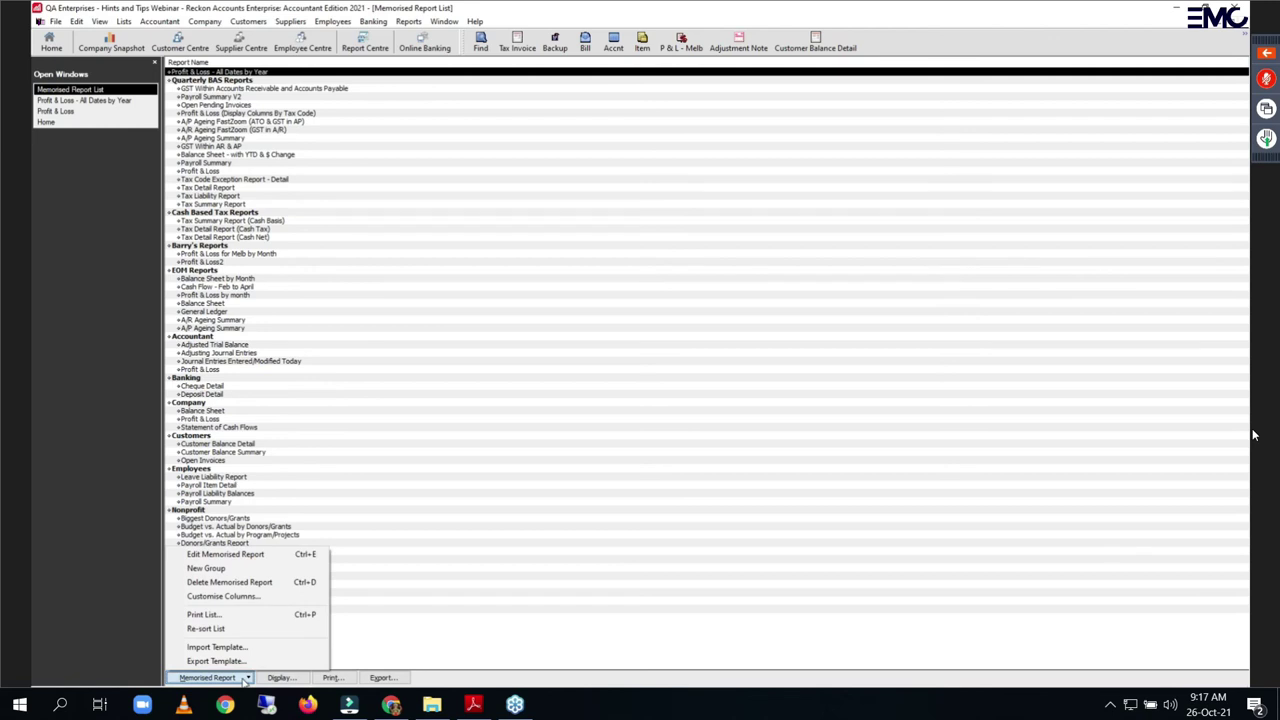
pyautogui.click(208, 568)
pyautogui.write('Year on Year Report')
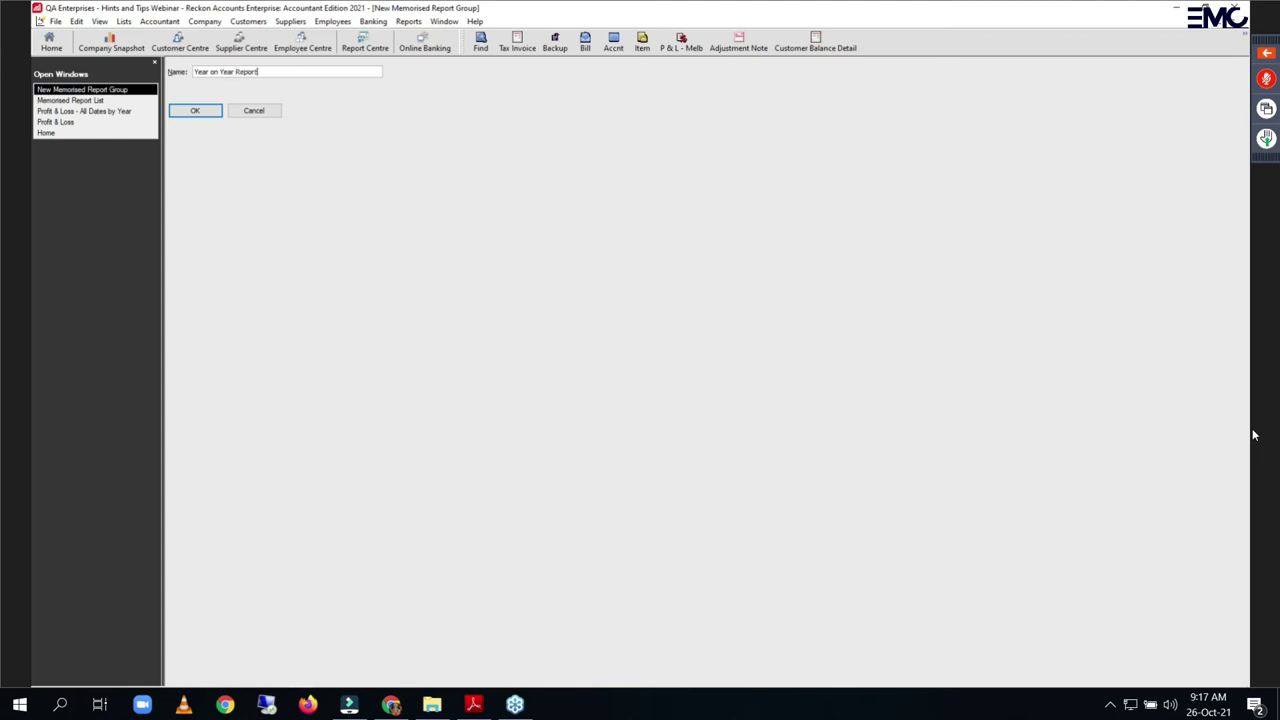
pyautogui.write('s')
pyautogui.press('Return')
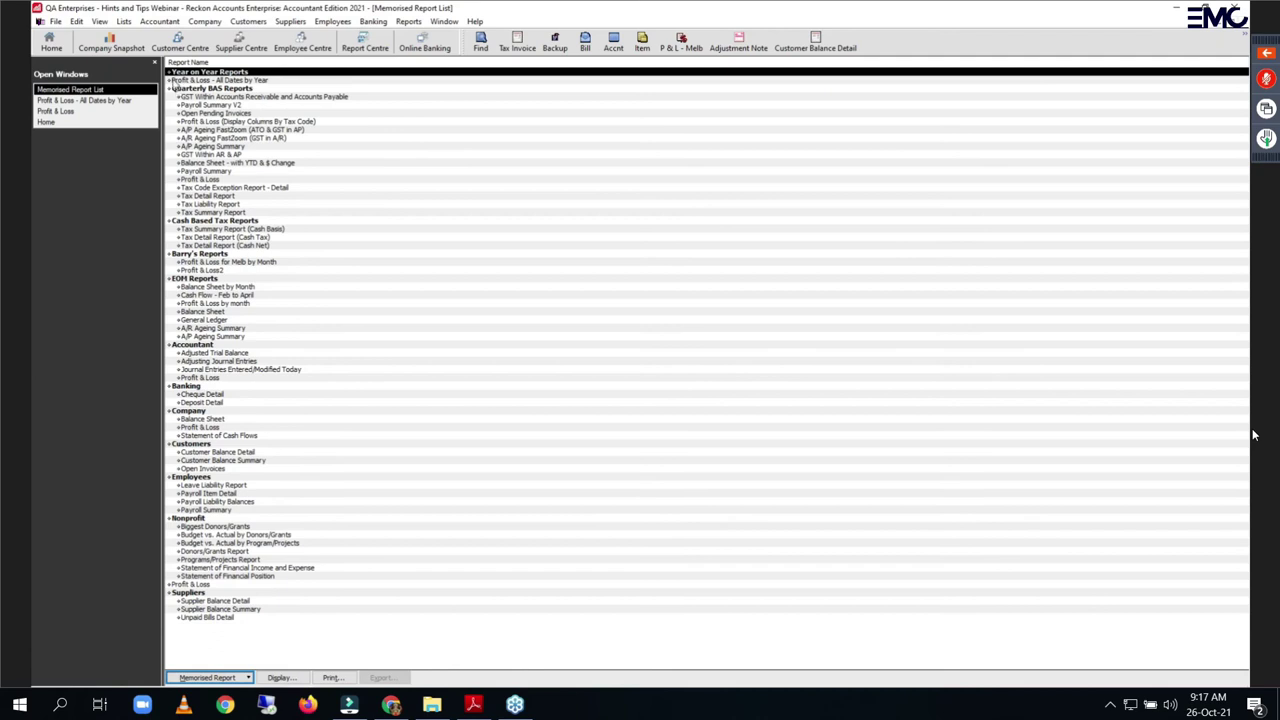
# Step: Move the "Profit & Loss - All Dates by Year" report into the Year on Year Reports group
pyautogui.click(171, 80)
pyautogui.moveTo(172, 75); pyautogui.dragTo(173, 72)
pyautogui.click(379, 135)
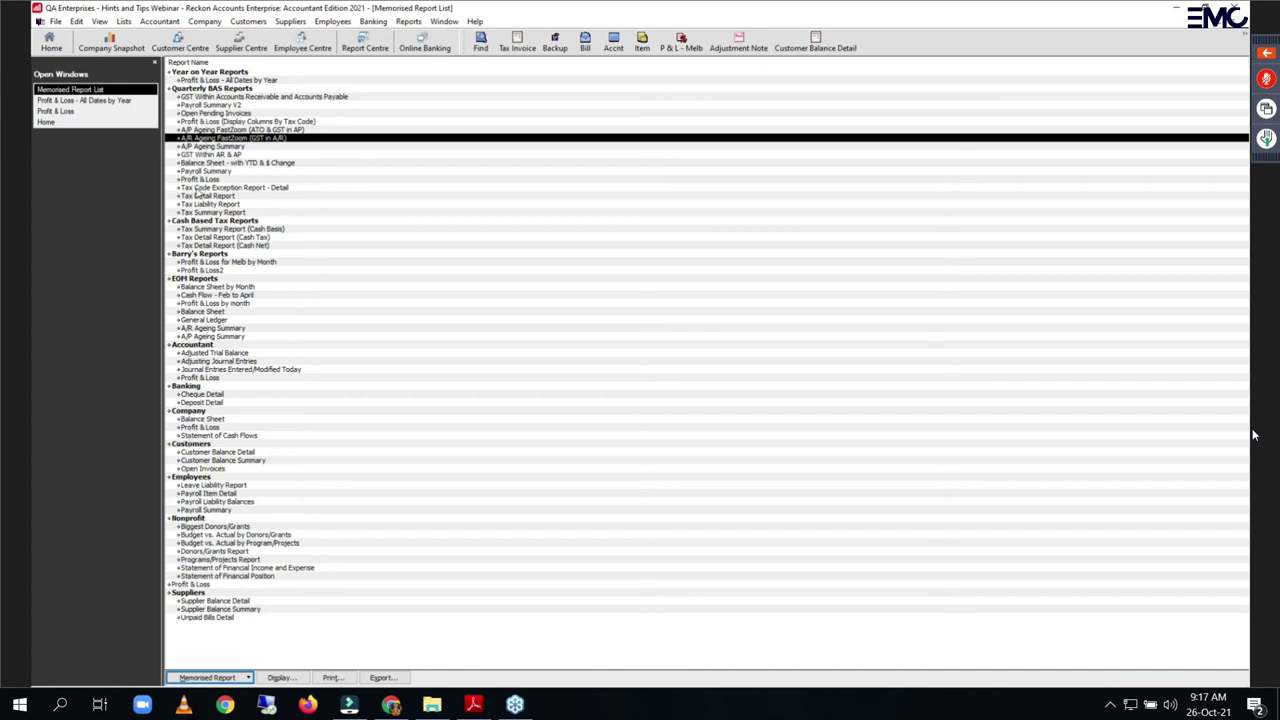
# Step: Review the reports and date ranges offered for batch processing in the Quarterly BAS Reports and EOM Reports groups, without displaying them
pyautogui.doubleClick(203, 89)
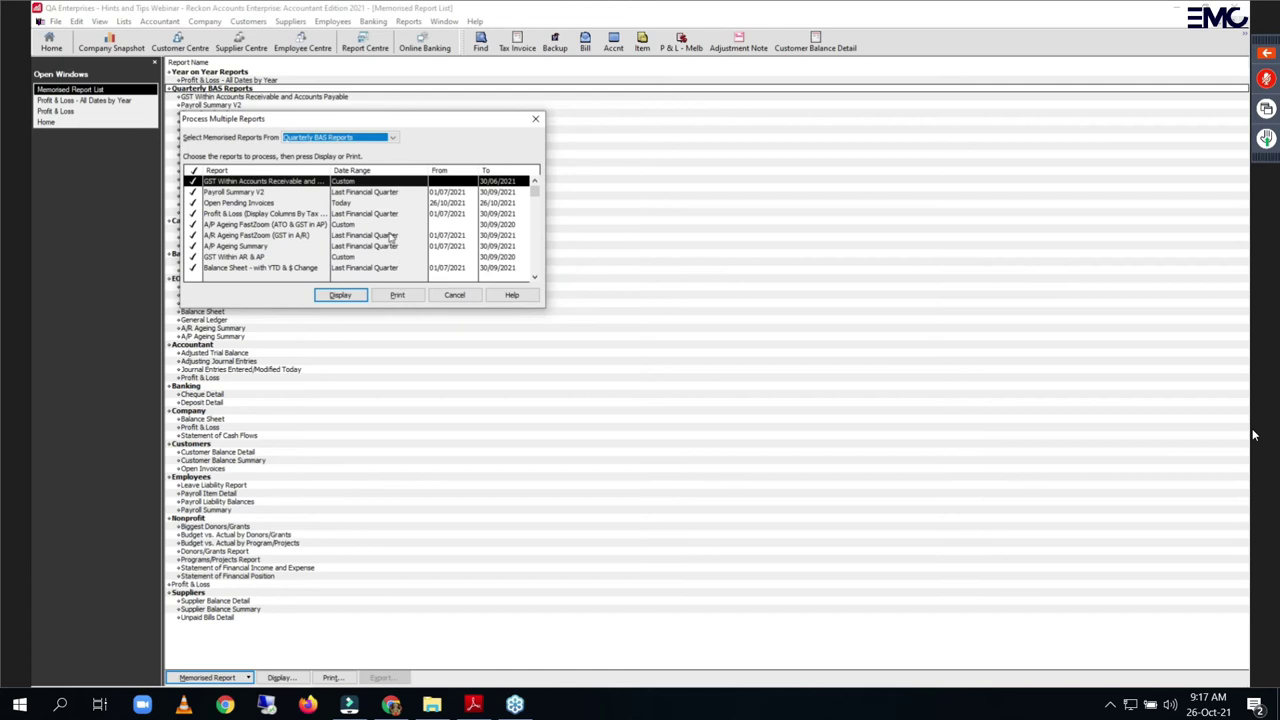
pyautogui.click(395, 193)
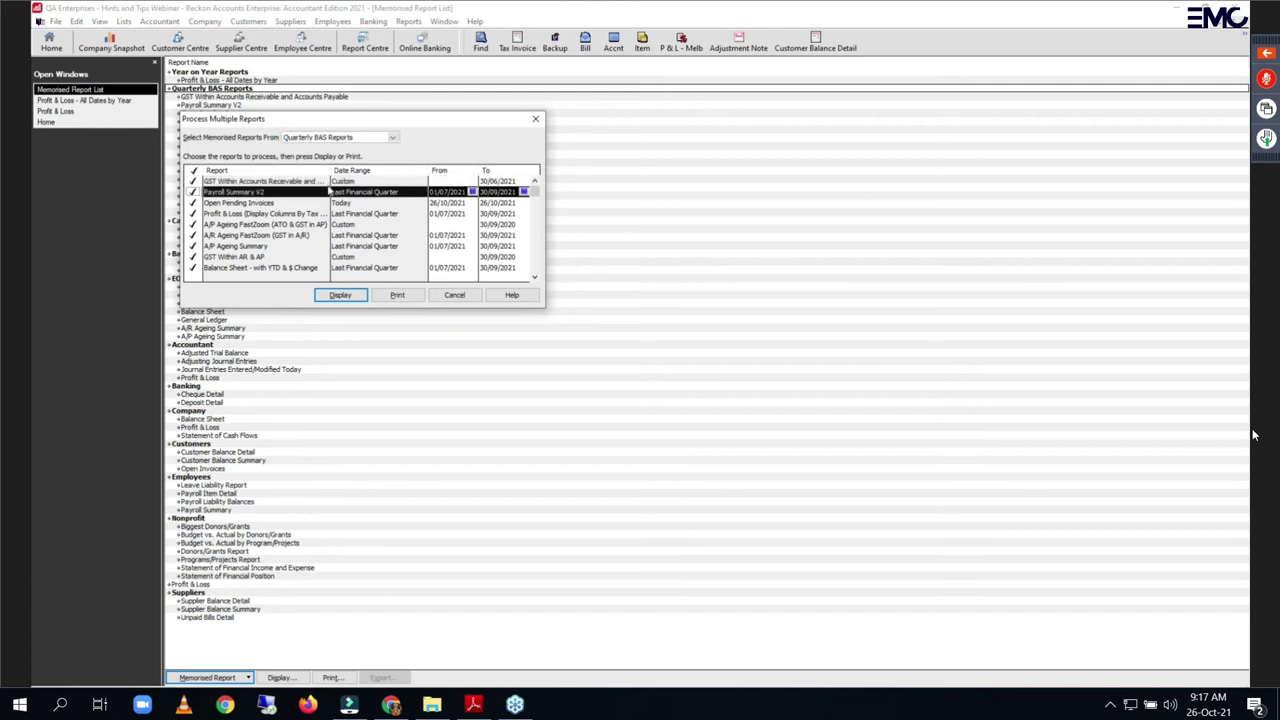
pyautogui.click(455, 296)
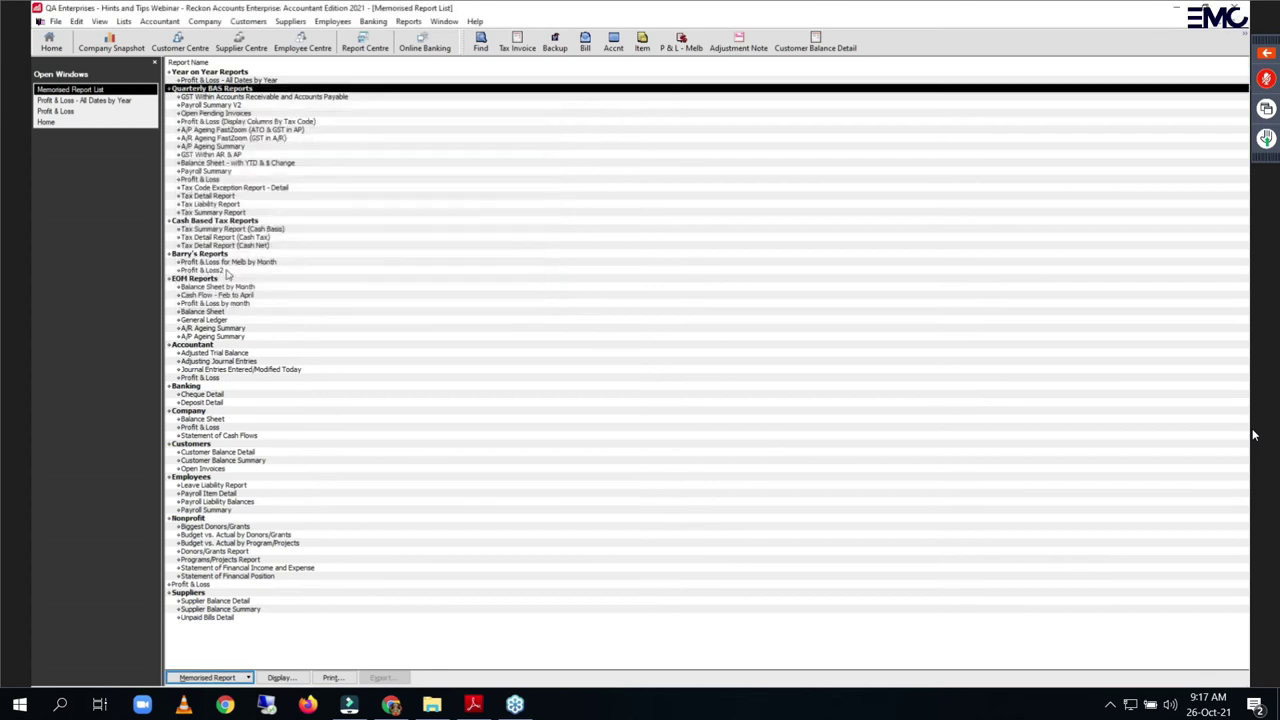
pyautogui.click(179, 283)
pyautogui.doubleClick(179, 283)
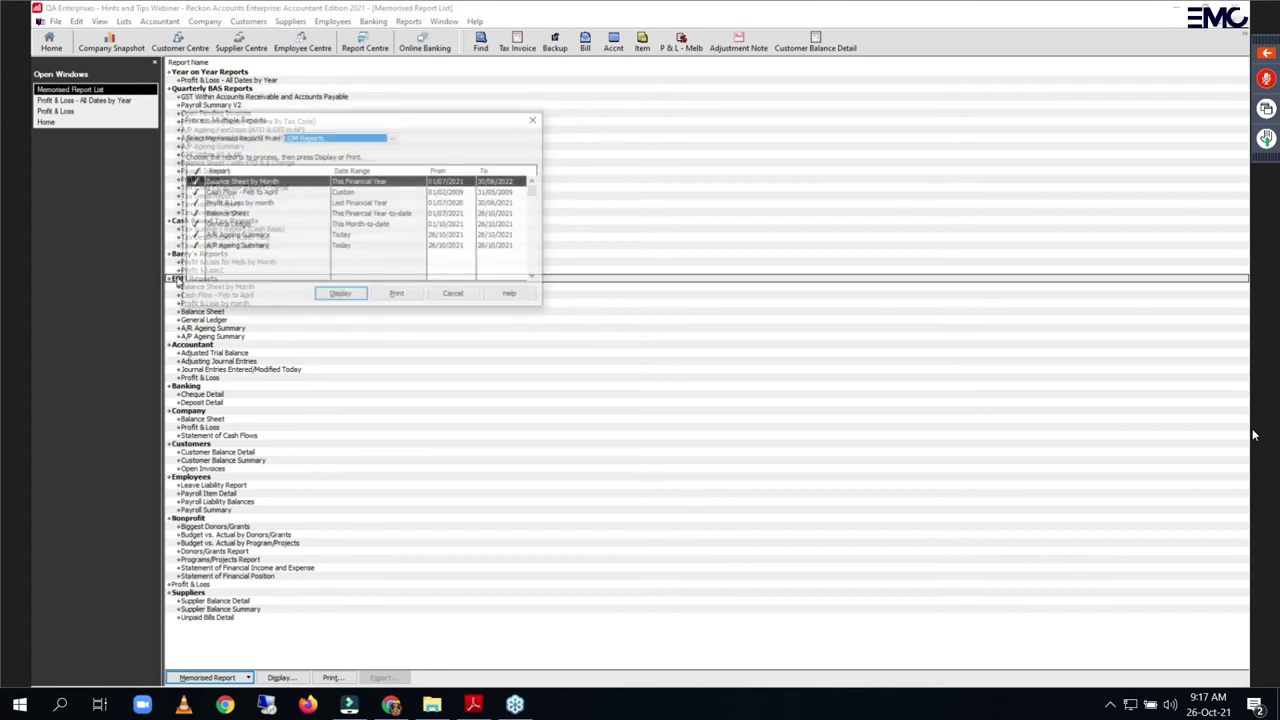
pyautogui.click(440, 191)
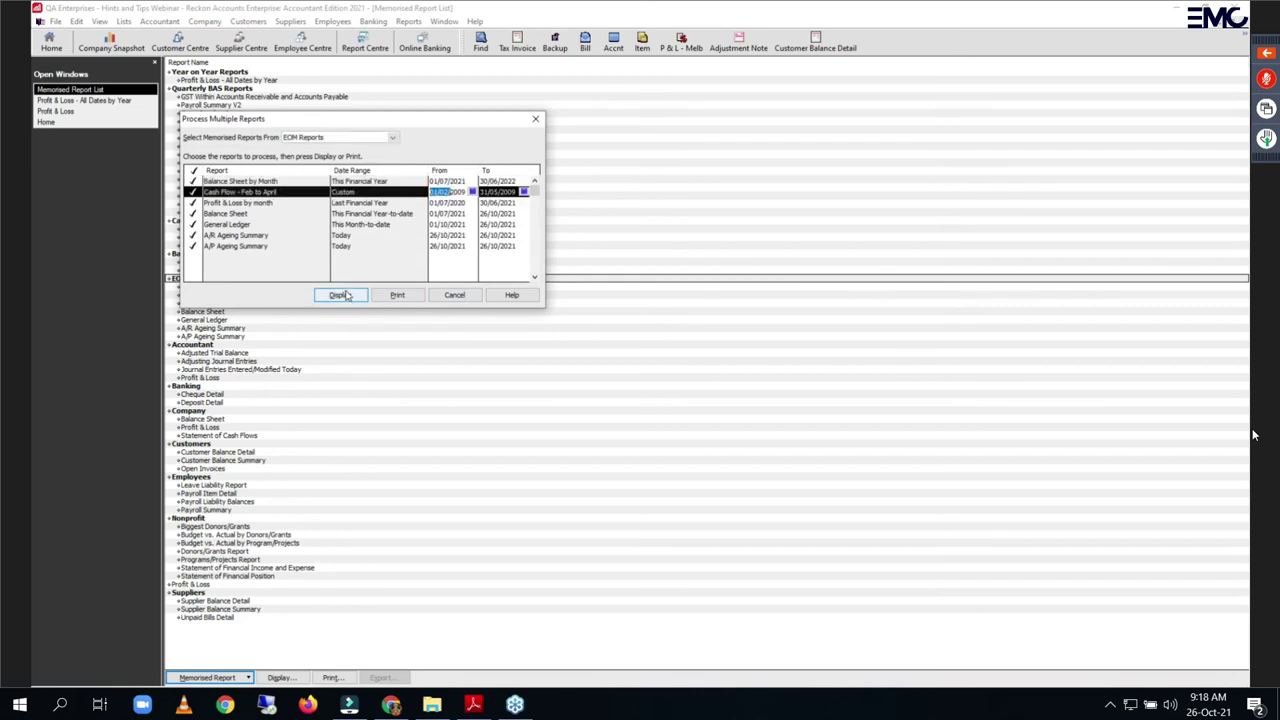
pyautogui.click(452, 296)
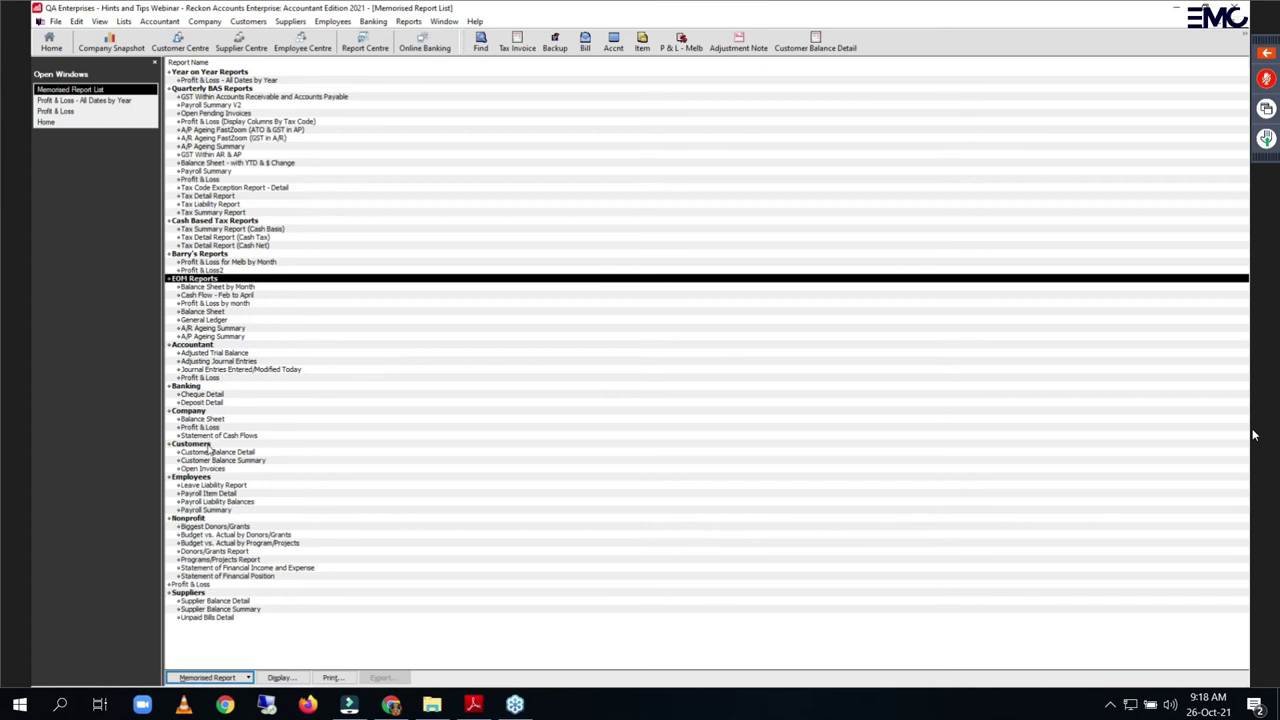
# Step: Display all the memorised reports of the Customers group at once
pyautogui.doubleClick(208, 446)
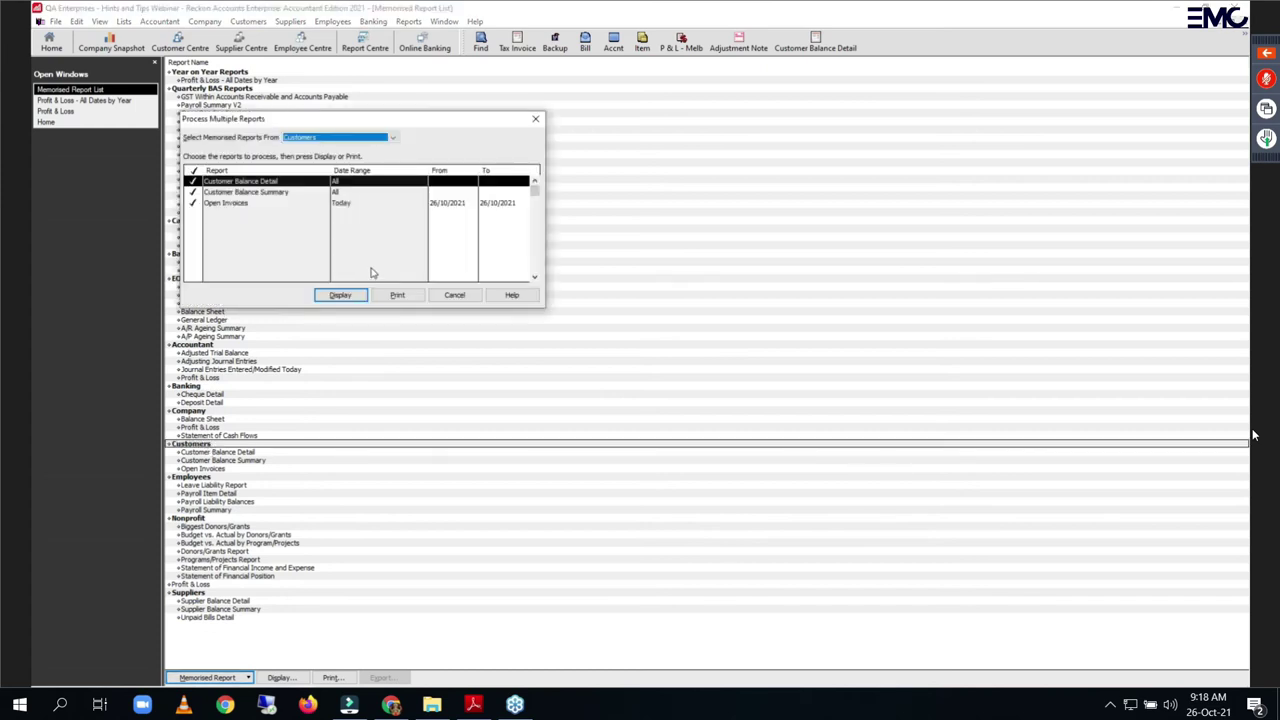
pyautogui.click(355, 183)
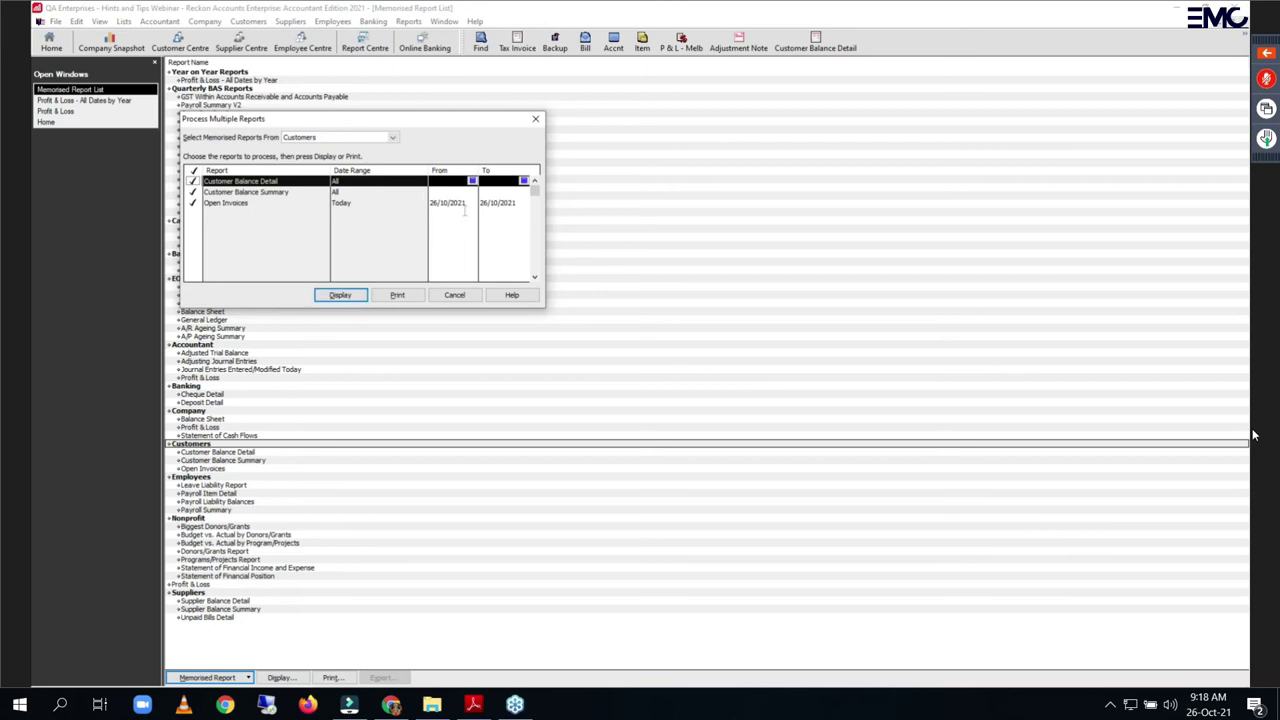
pyautogui.click(345, 295)
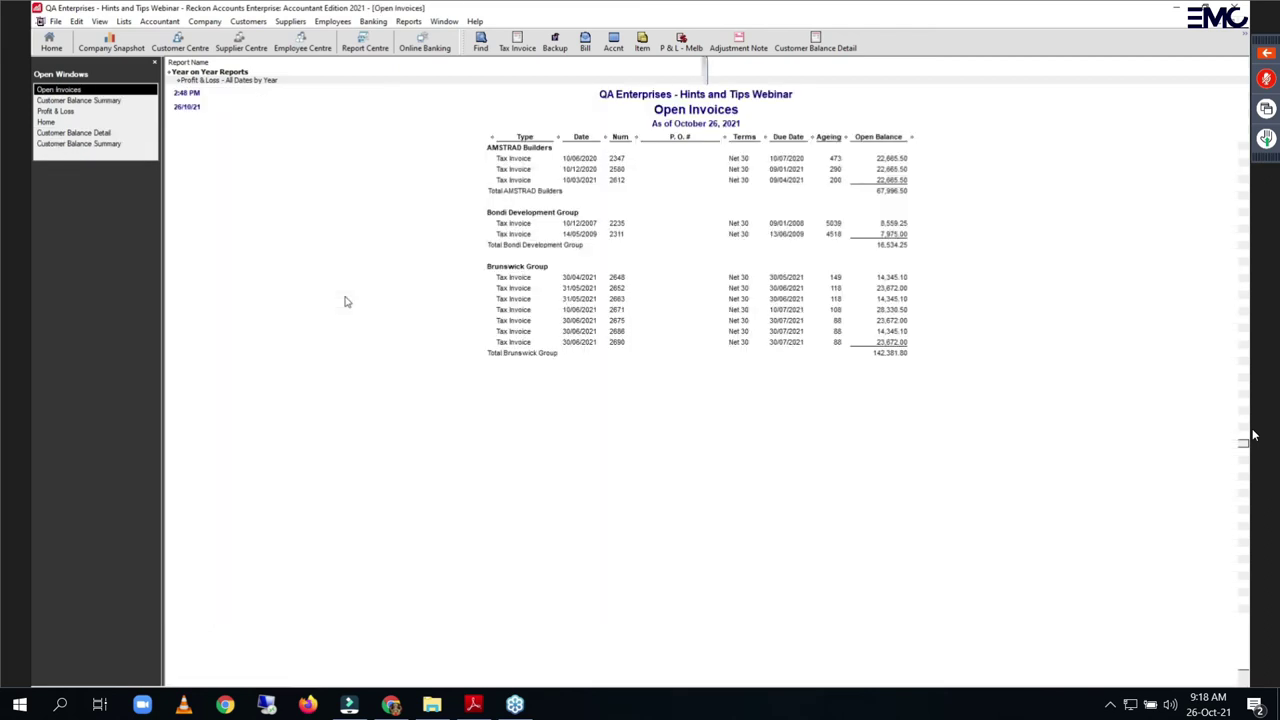
# Step: Export the Customer Balance Summary to a new Excel workbook, with the header sent to screen in Excel
pyautogui.click(70, 111)
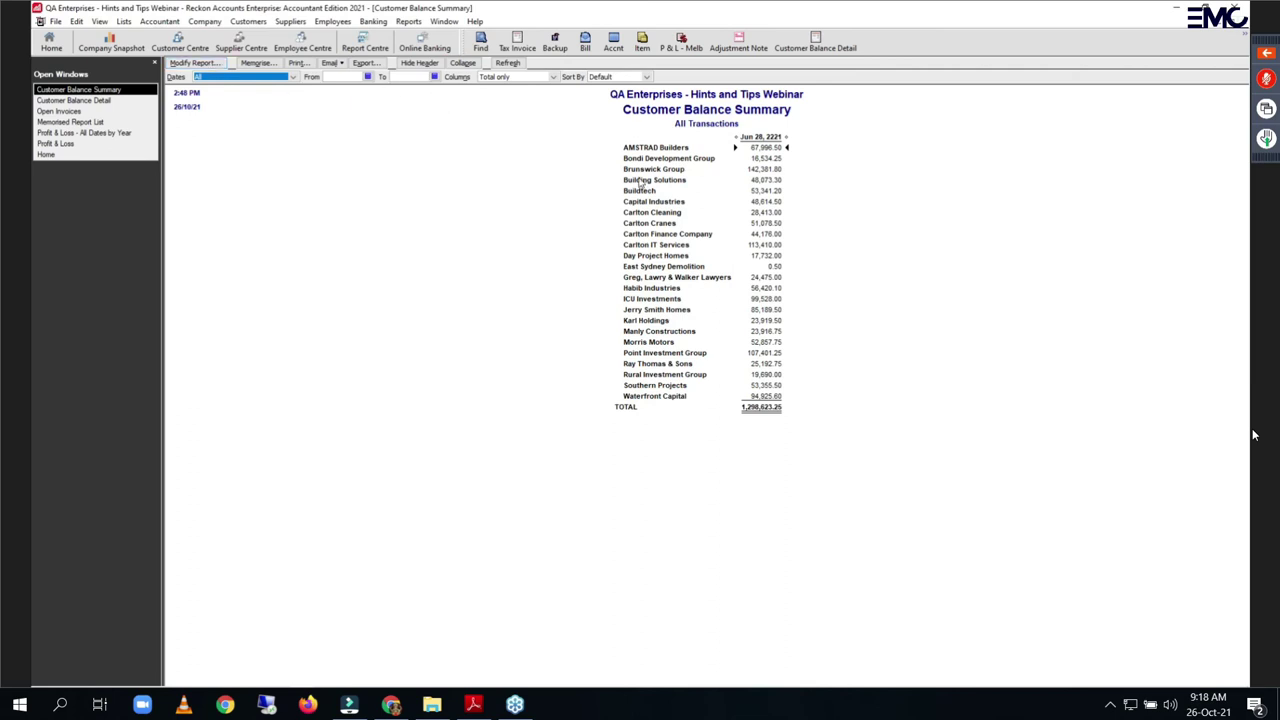
pyautogui.click(366, 63)
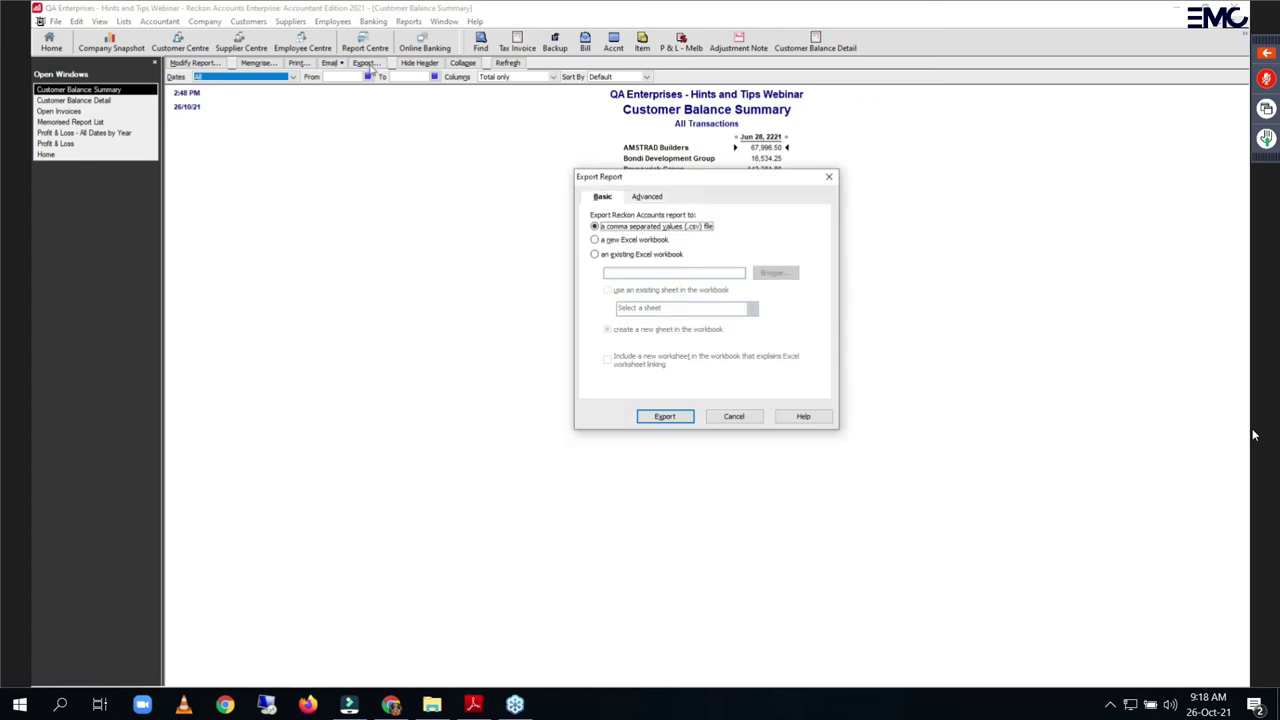
pyautogui.click(596, 241)
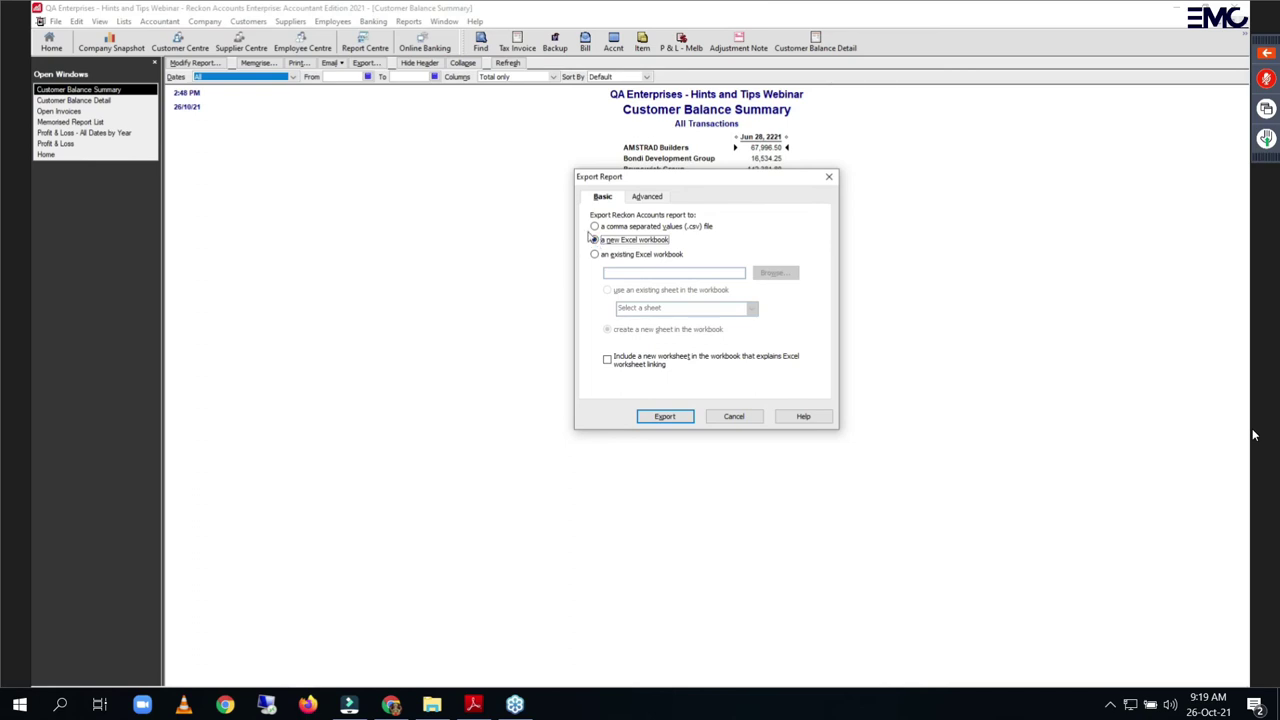
pyautogui.click(647, 198)
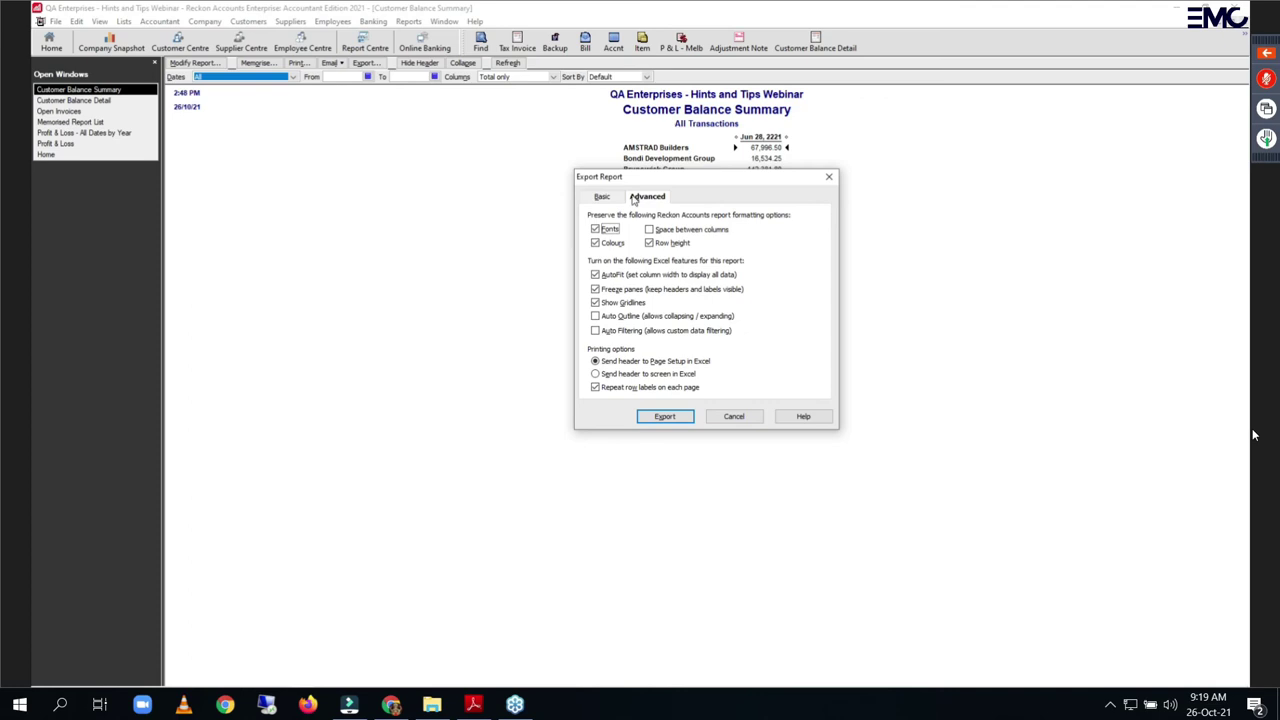
pyautogui.click(598, 376)
pyautogui.click(670, 416)
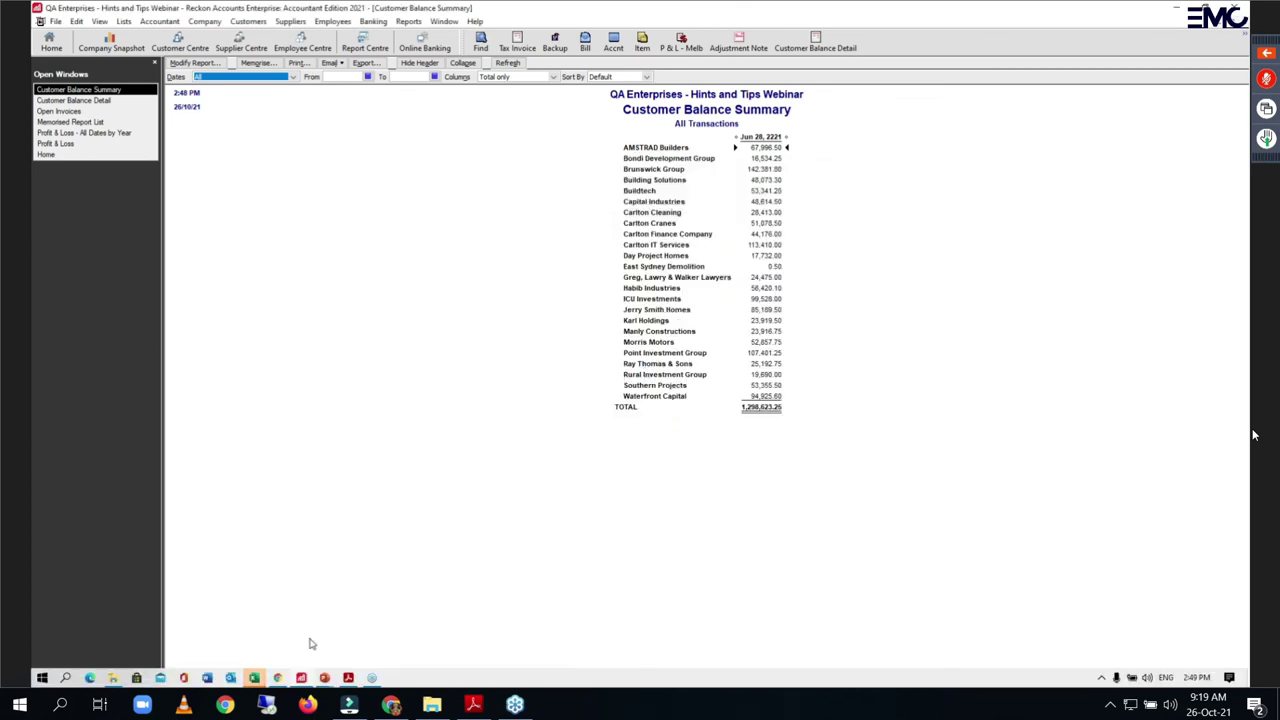
# Step: Switch to Excel to check the header rows of the exported Customer Balance Summary, and return to Reckon Accounts
pyautogui.click(254, 678)
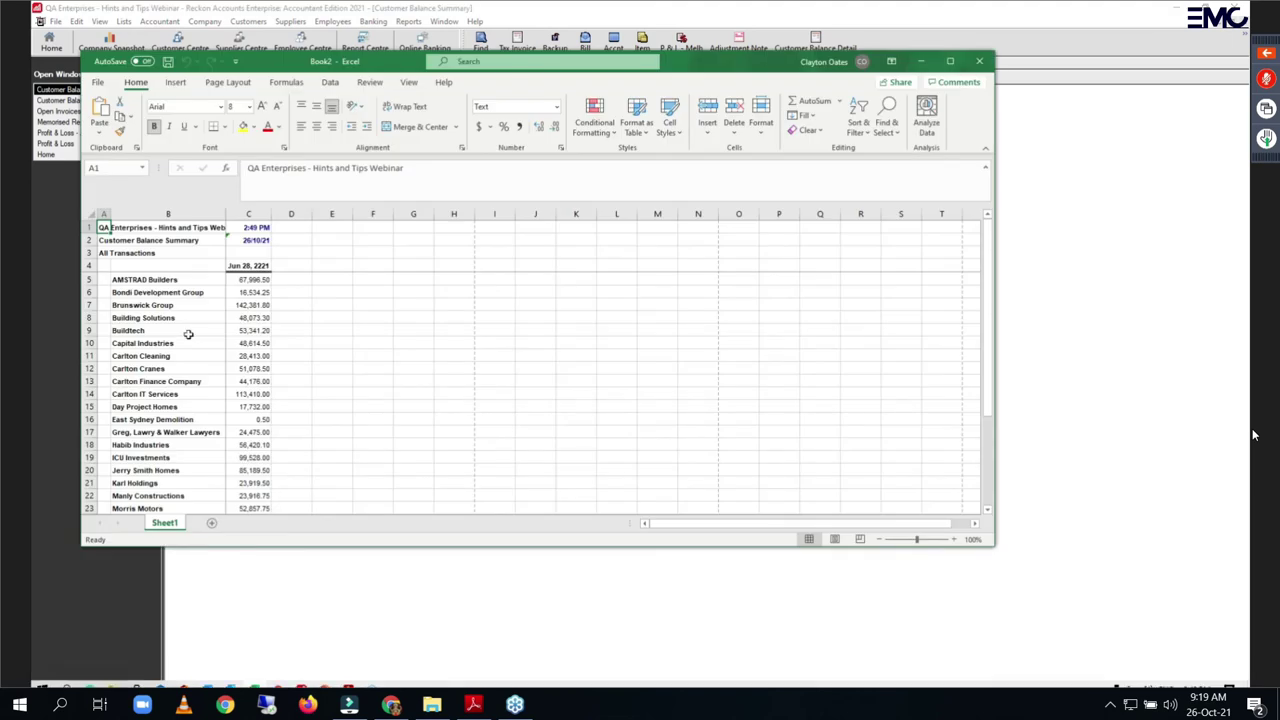
pyautogui.moveTo(104, 228); pyautogui.dragTo(205, 255)
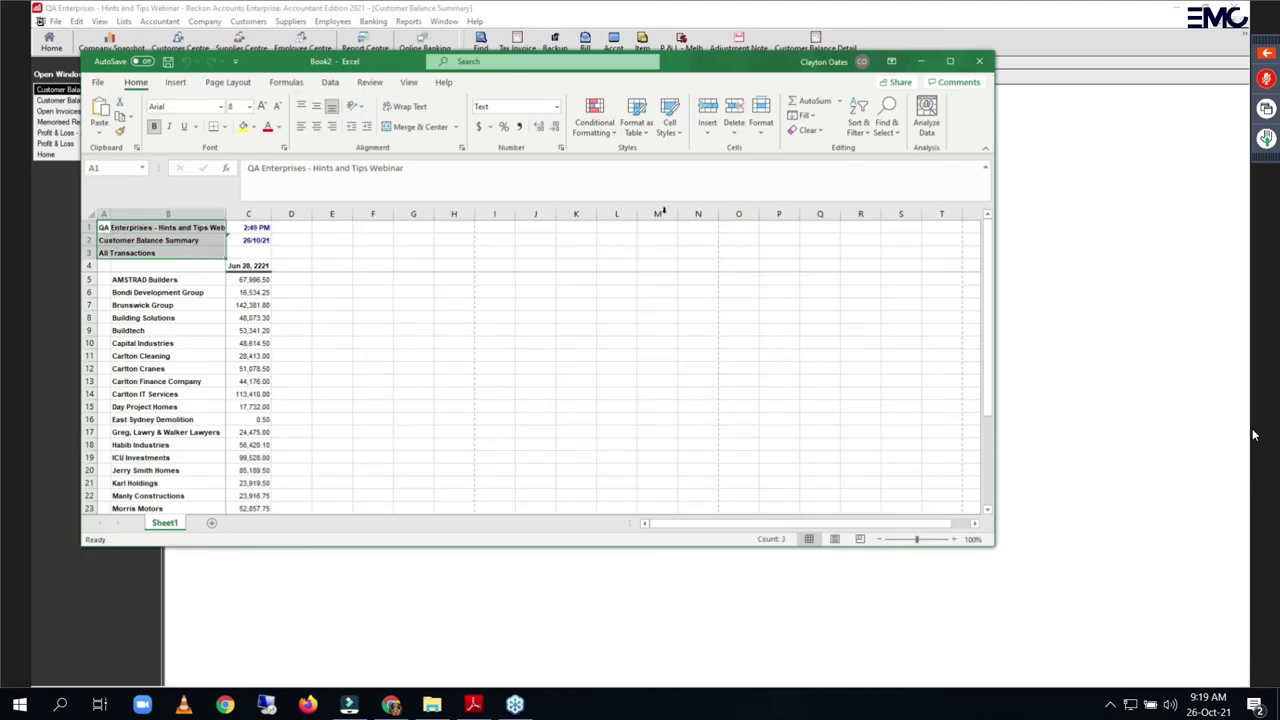
pyautogui.hotkey('alt', 'Tab')
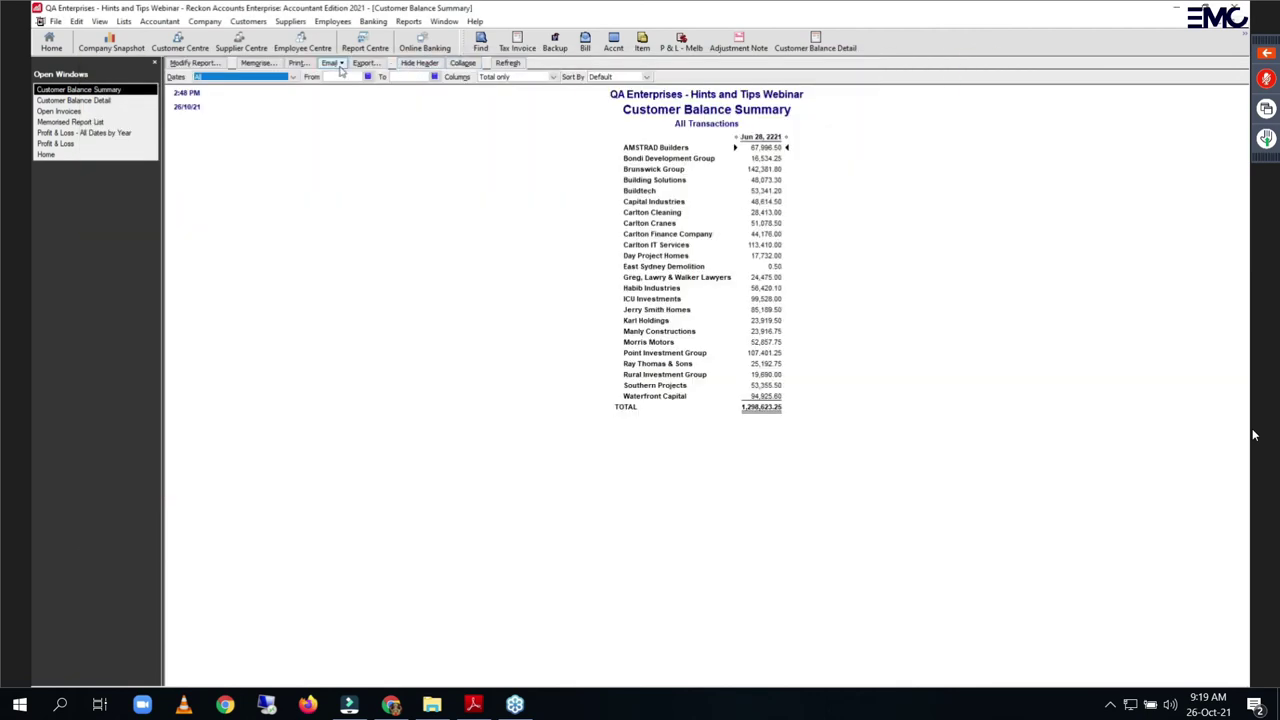
# Step: Try the Space between columns option in the advanced export settings of the Customer Balance Summary, and cancel the export
pyautogui.click(365, 64)
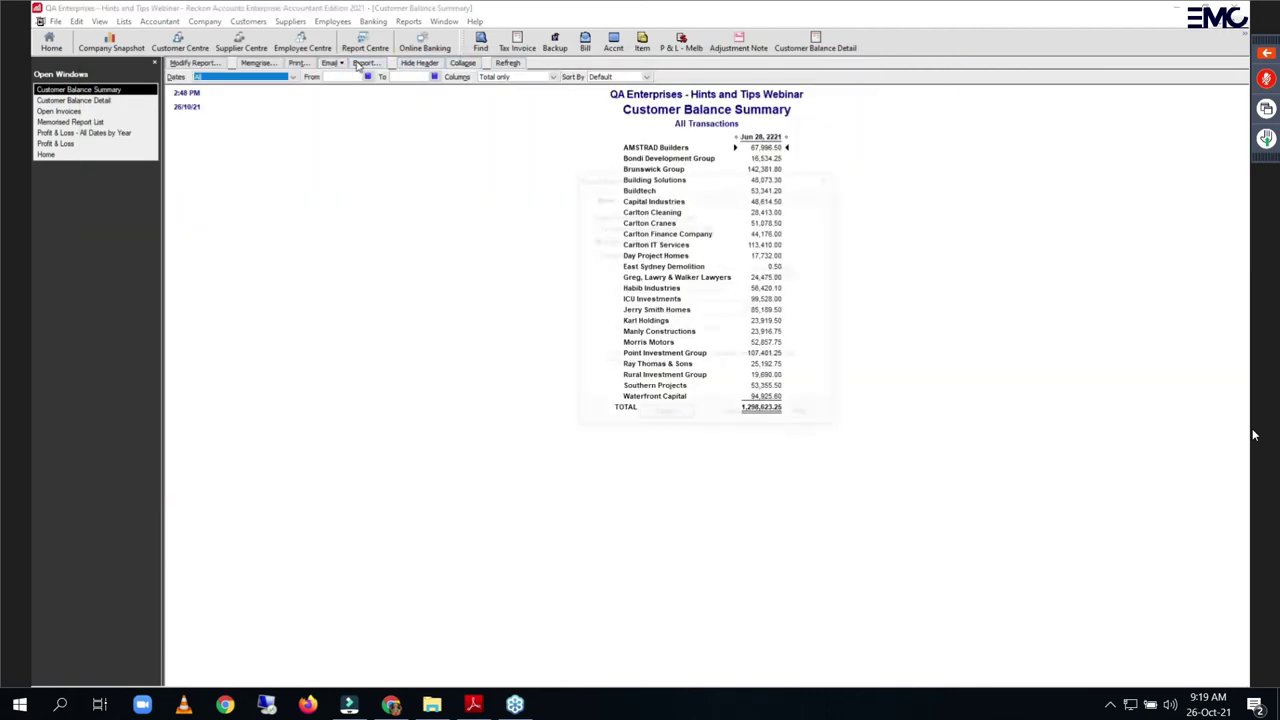
pyautogui.click(641, 197)
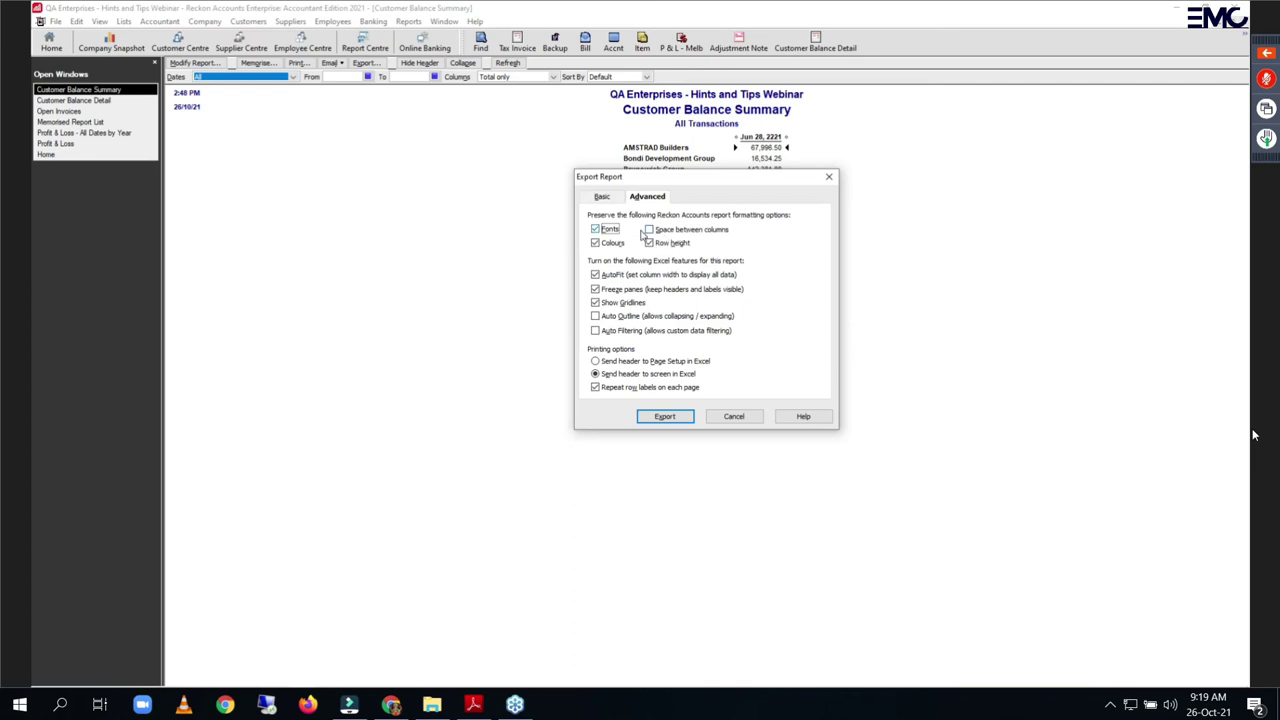
pyautogui.click(649, 231)
pyautogui.click(652, 232)
pyautogui.click(652, 232)
pyautogui.click(734, 416)
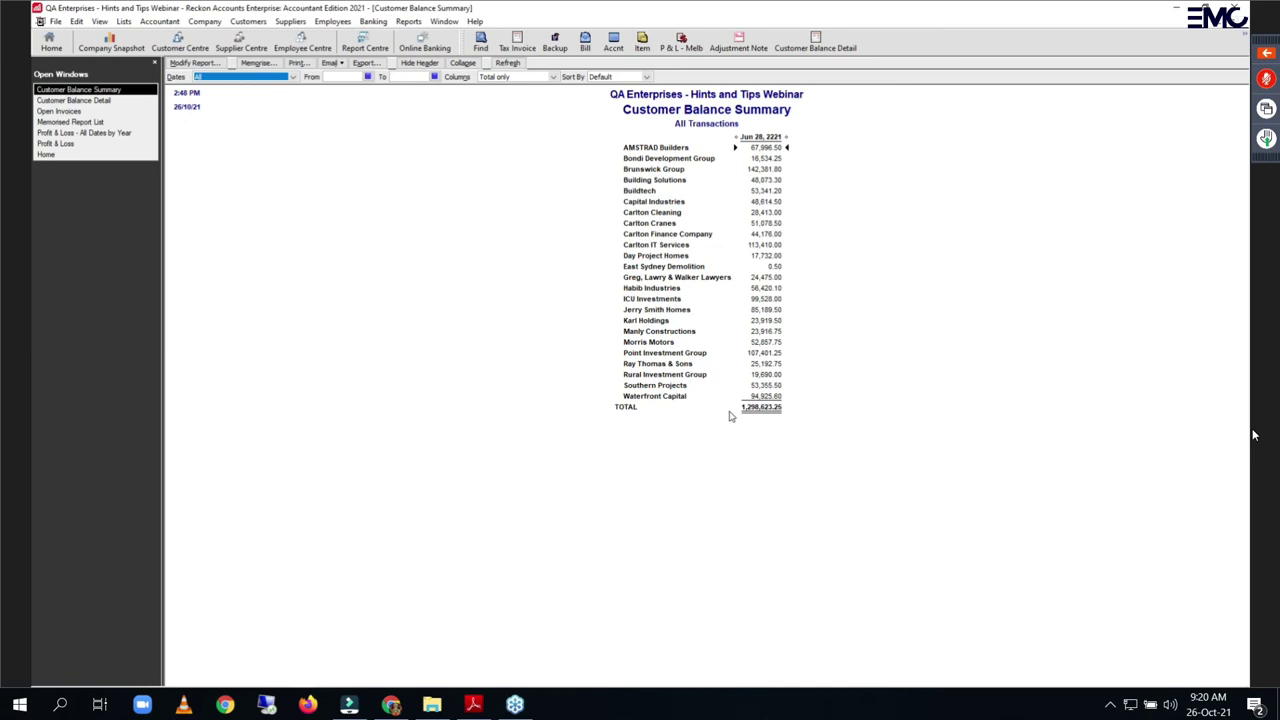
# Step: In the Customer Centre, widen the customer list and choose Phone as an additional column for it
pyautogui.click(200, 47)
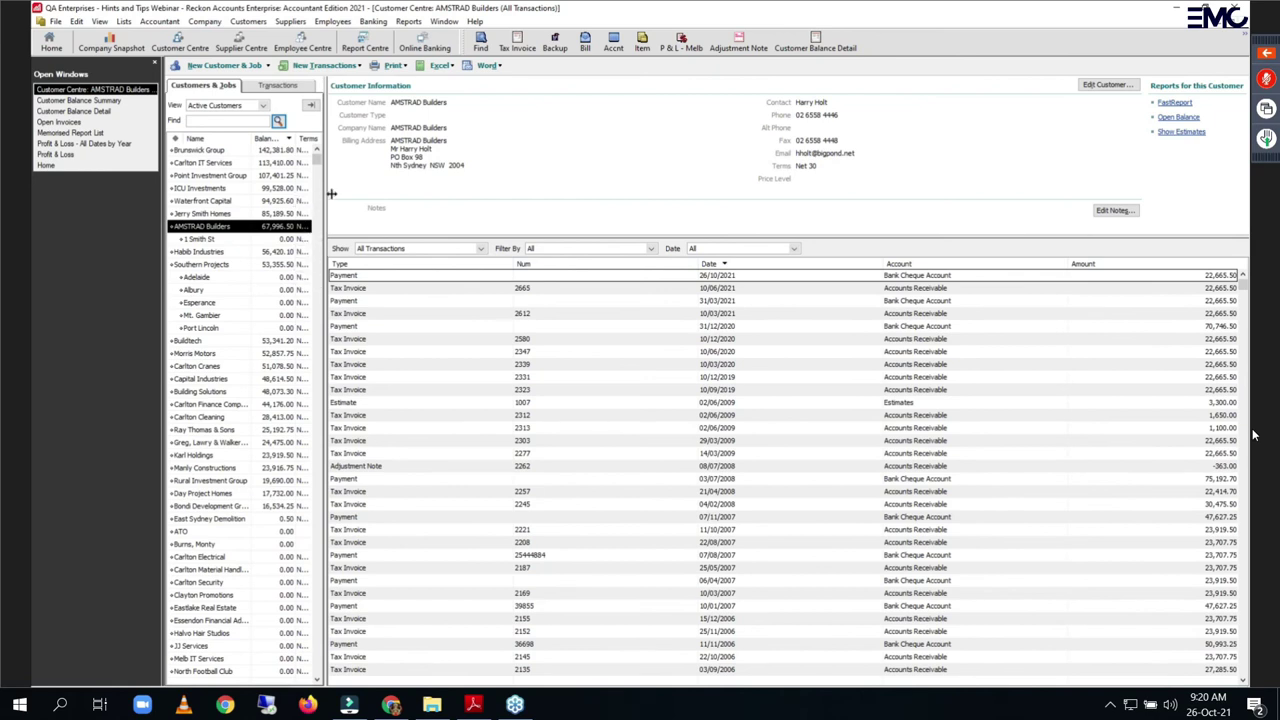
pyautogui.moveTo(331, 193); pyautogui.dragTo(498, 210)
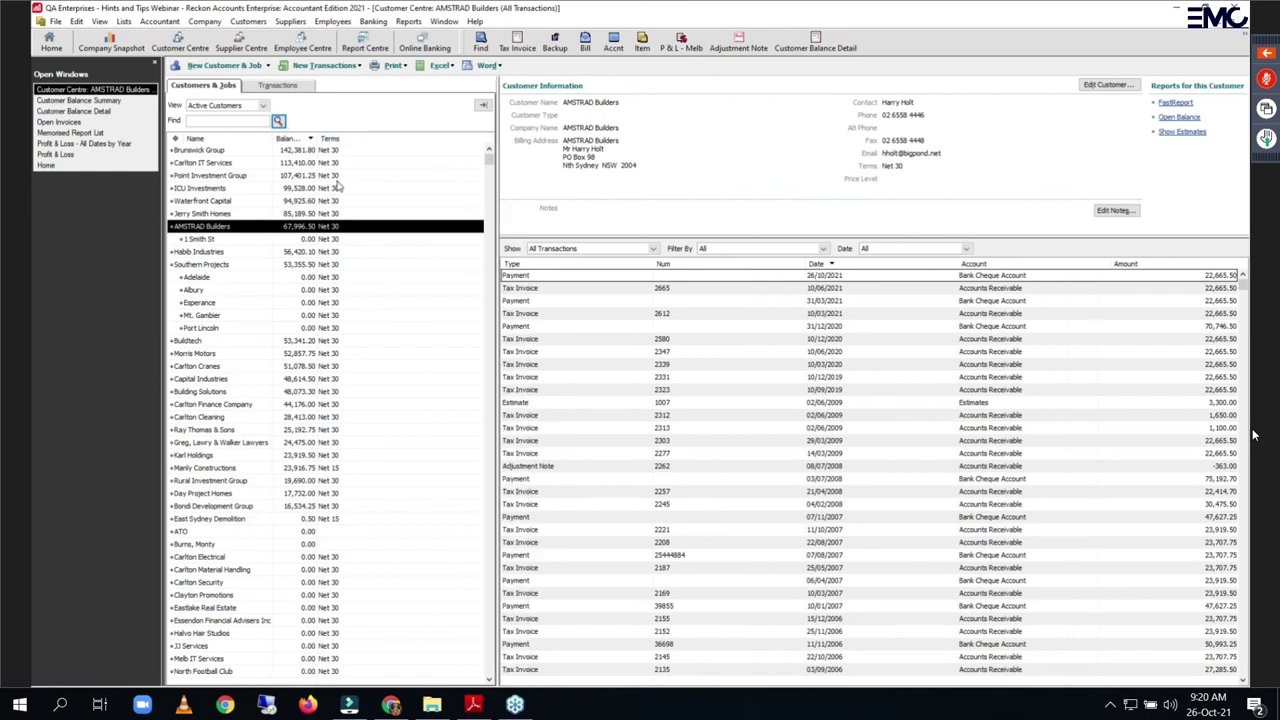
pyautogui.rightClick(334, 203)
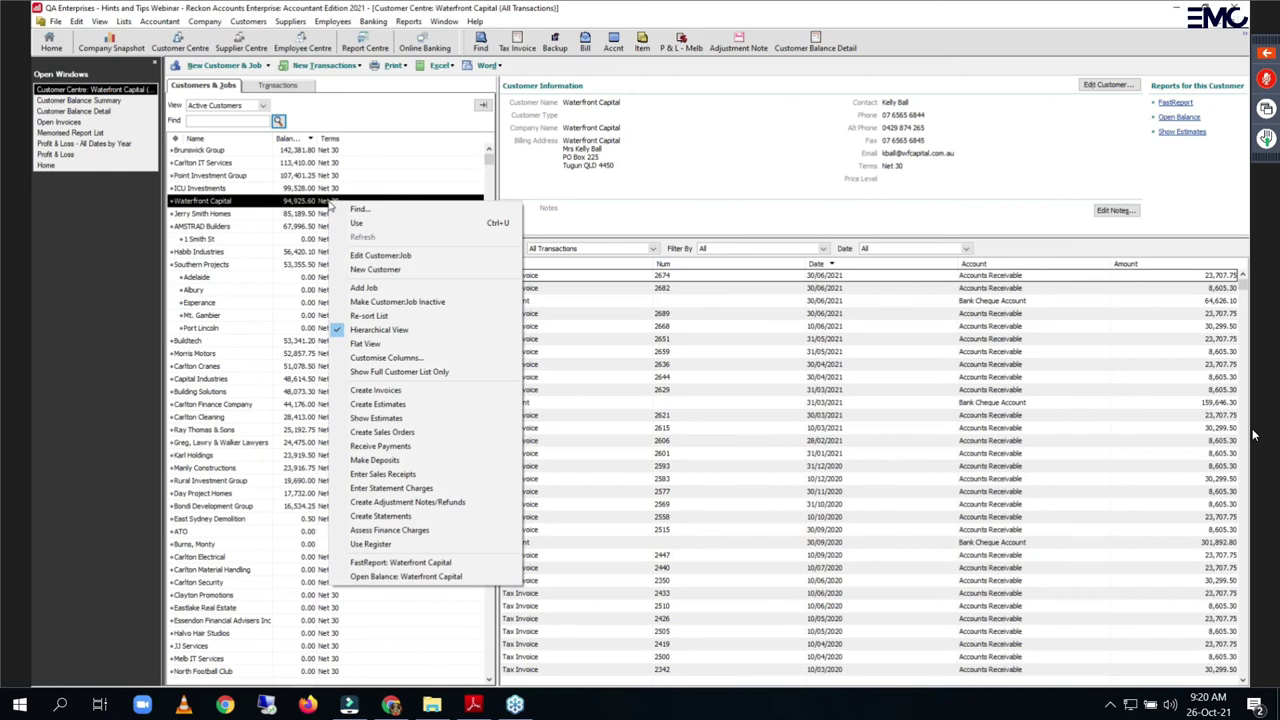
pyautogui.click(393, 359)
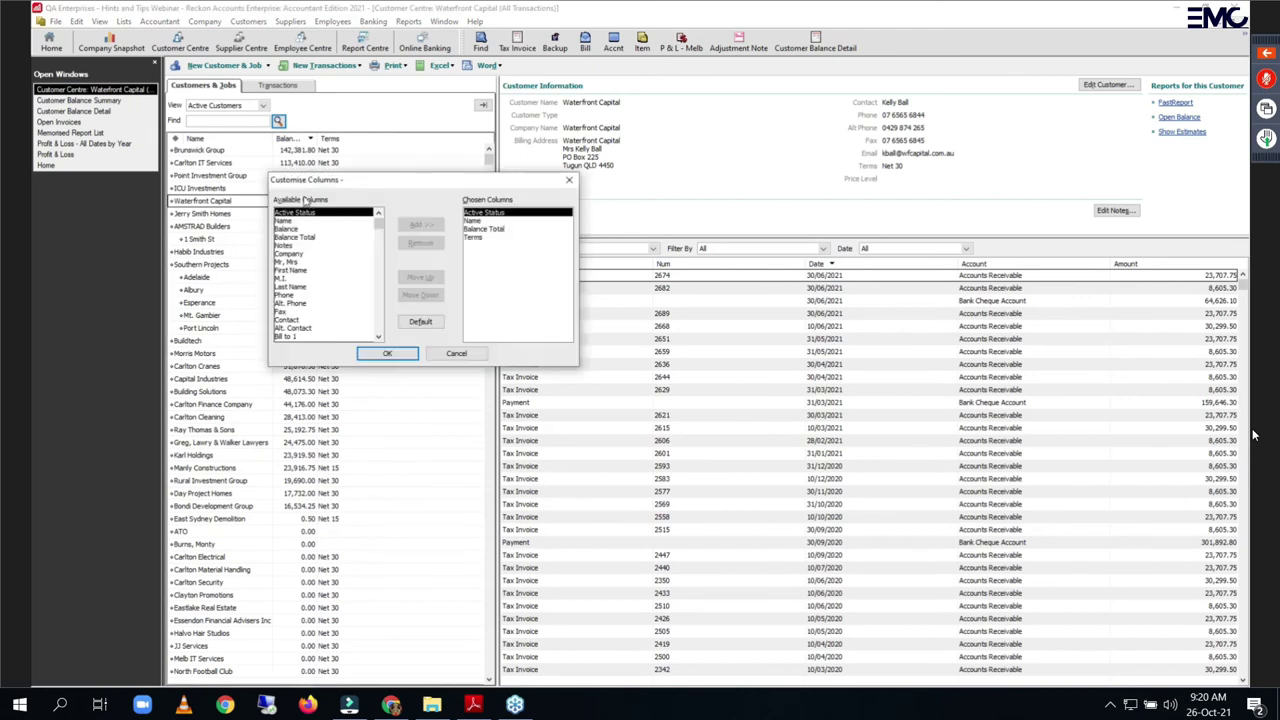
pyautogui.scroll(-8, 310, 268)
pyautogui.scroll(8, 311, 268)
pyautogui.scroll(-2, 315, 268)
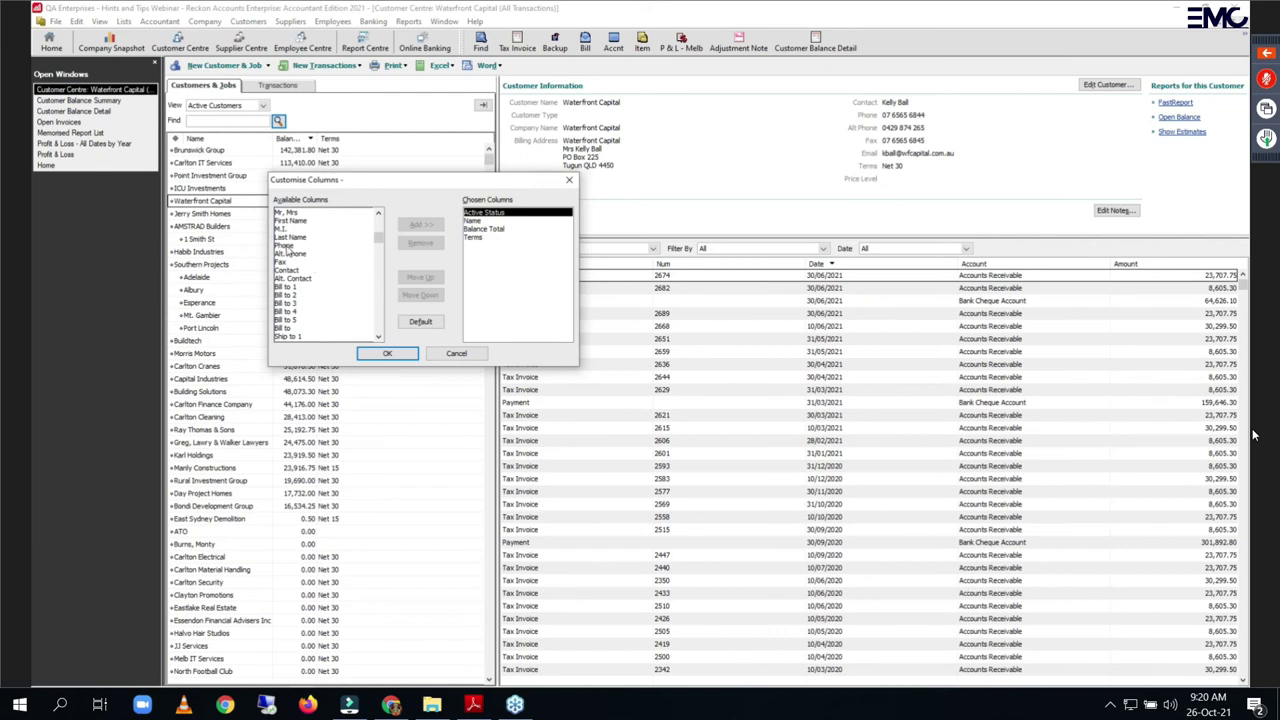
pyautogui.click(287, 247)
pyautogui.doubleClick(287, 247)
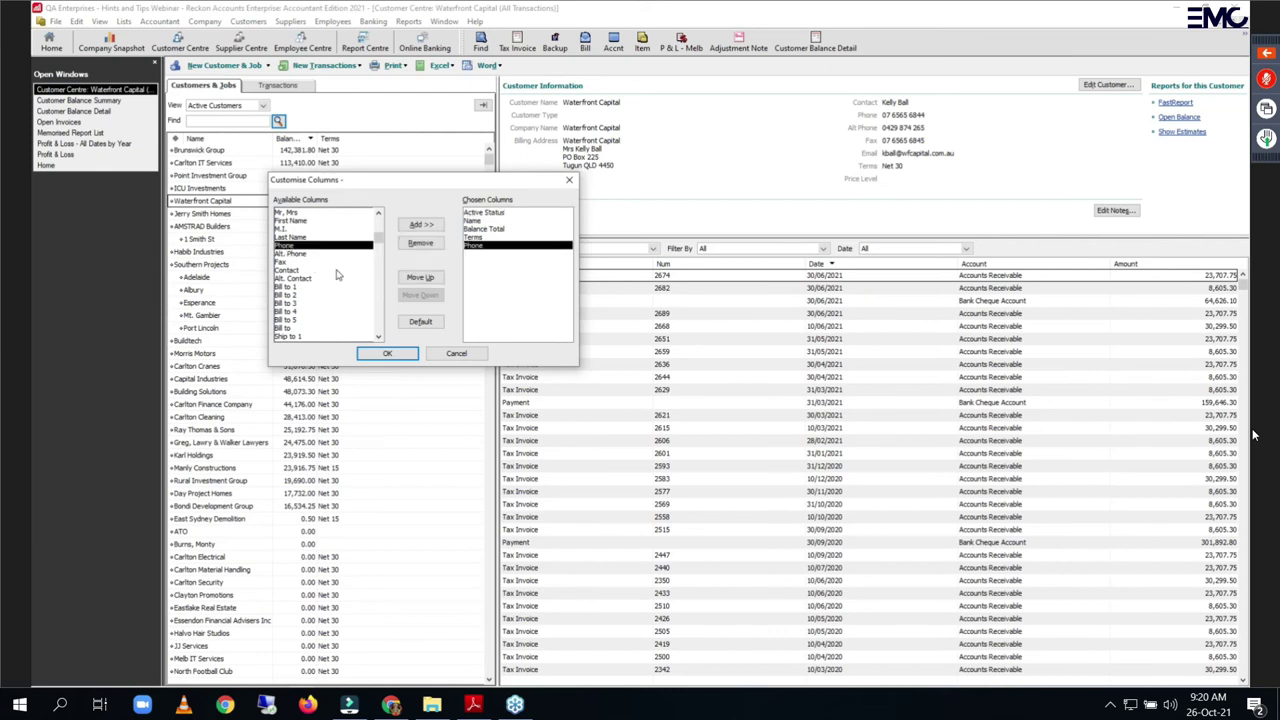
# Step: Add the Email column to the customer list, apply the column choices, and widen the list until the full email addresses fit
pyautogui.scroll(-5, 337, 274)
pyautogui.scroll(-2, 337, 274)
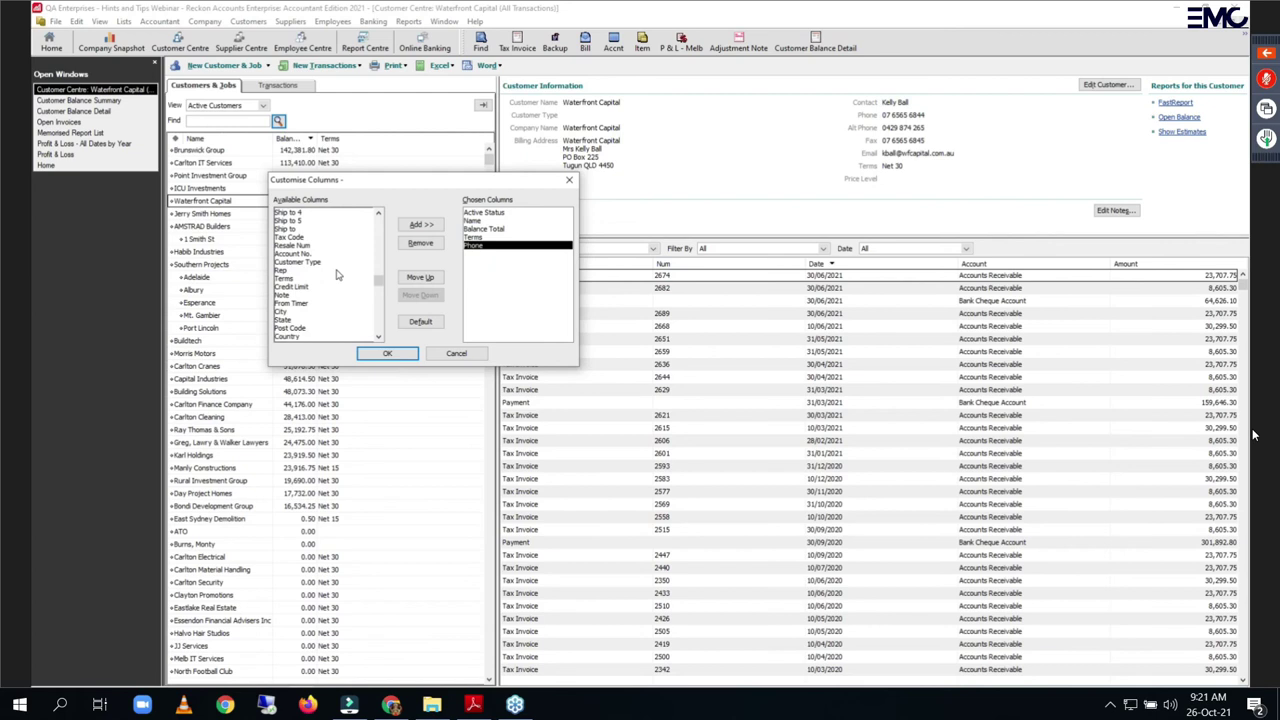
pyautogui.scroll(-2, 337, 274)
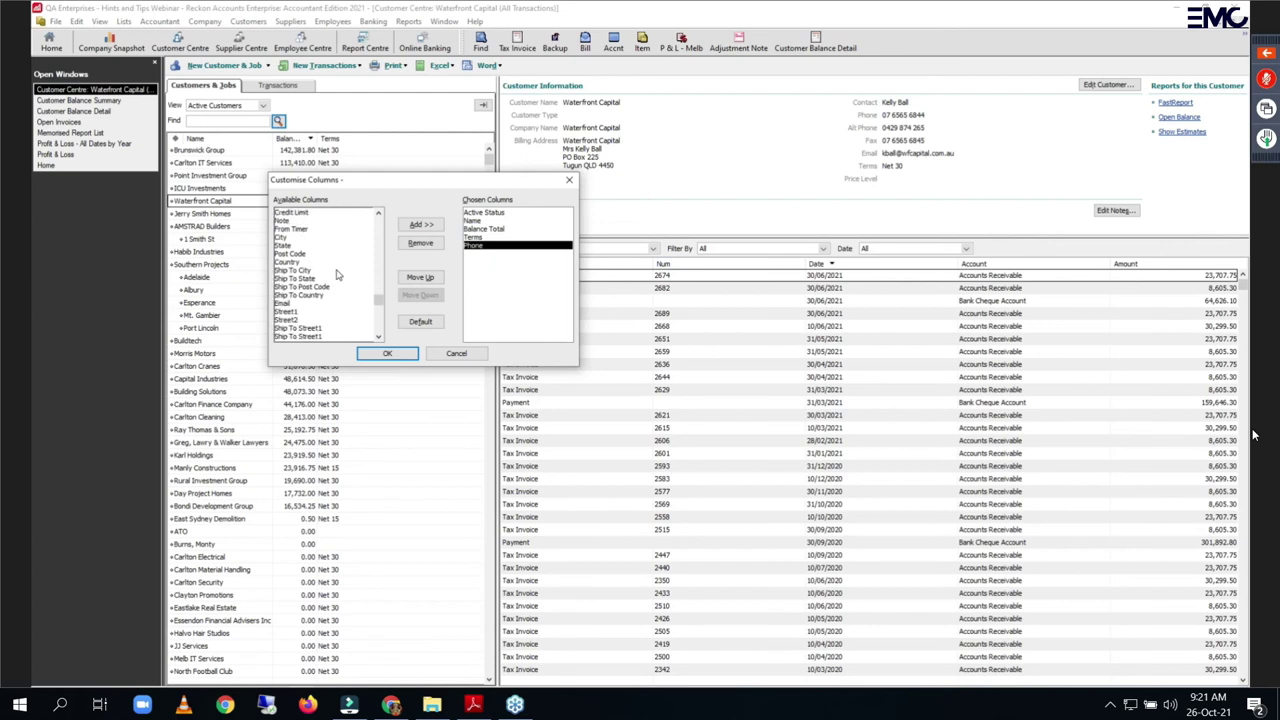
pyautogui.doubleClick(287, 304)
pyautogui.click(398, 358)
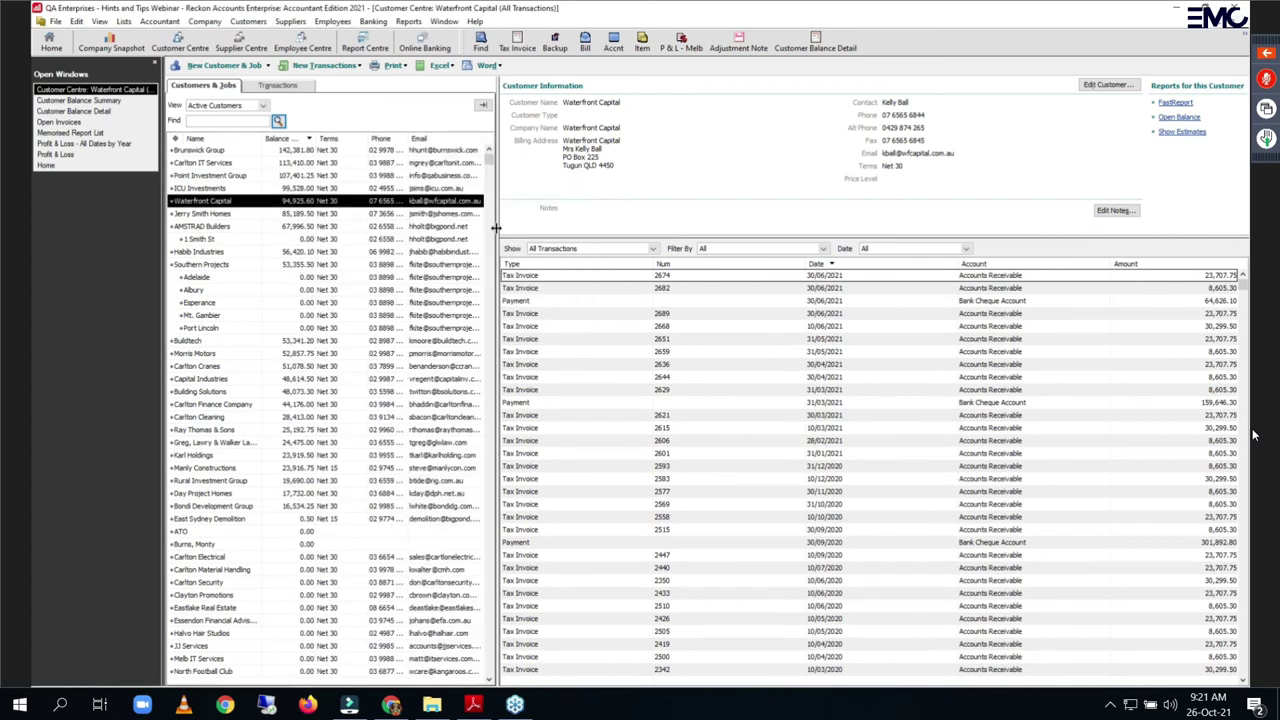
pyautogui.moveTo(495, 228); pyautogui.dragTo(681, 238)
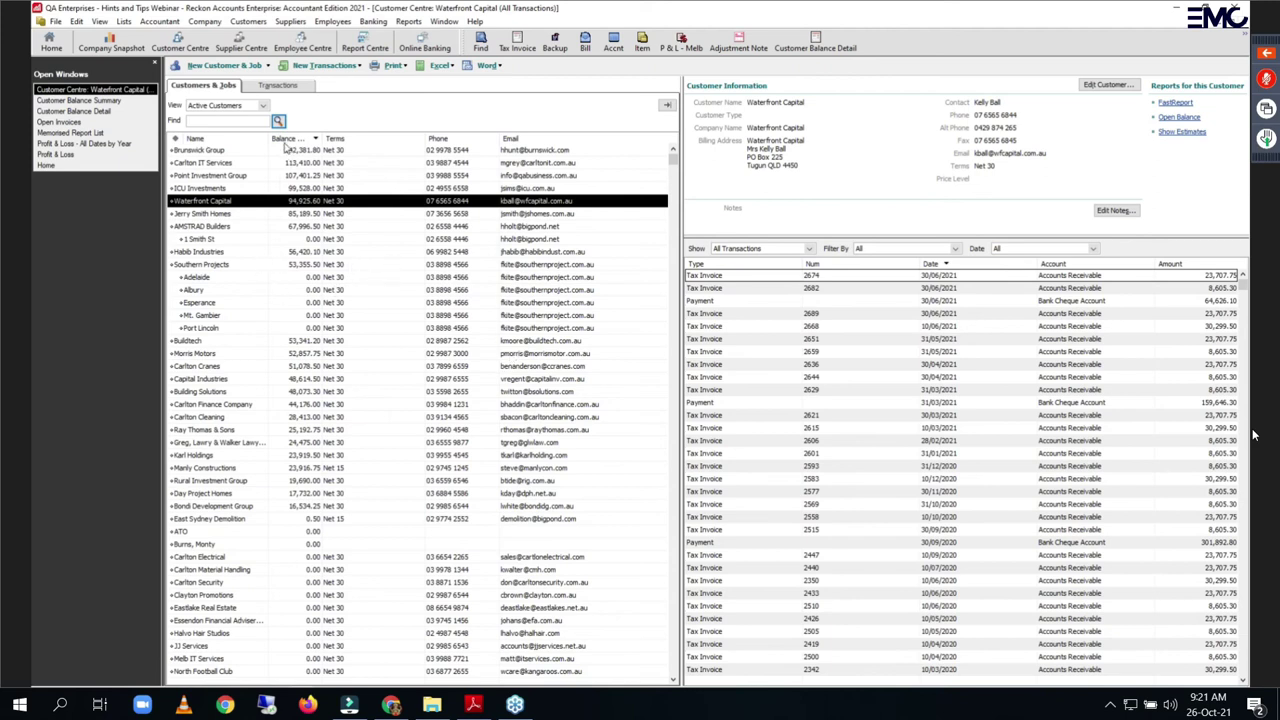
# Step: Sort the customer list by Email, and check the Sampson Constructions record at the start of the list without editing it
pyautogui.click(197, 140)
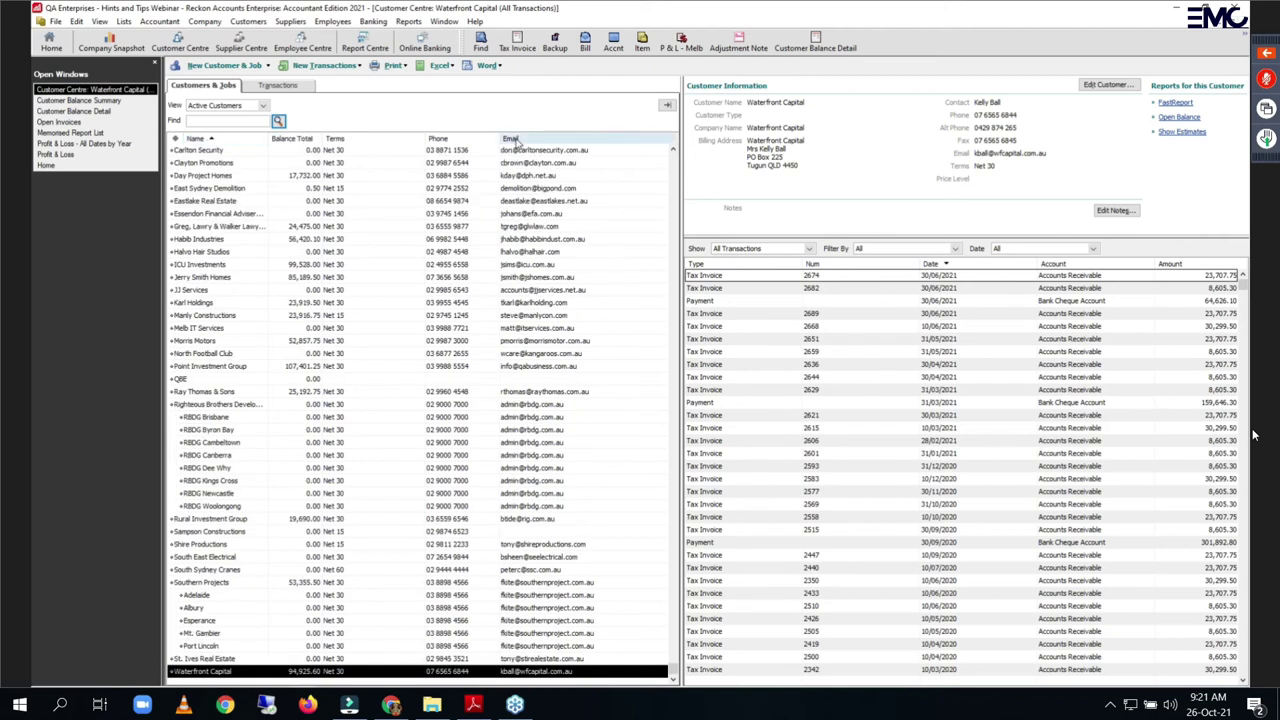
pyautogui.click(514, 139)
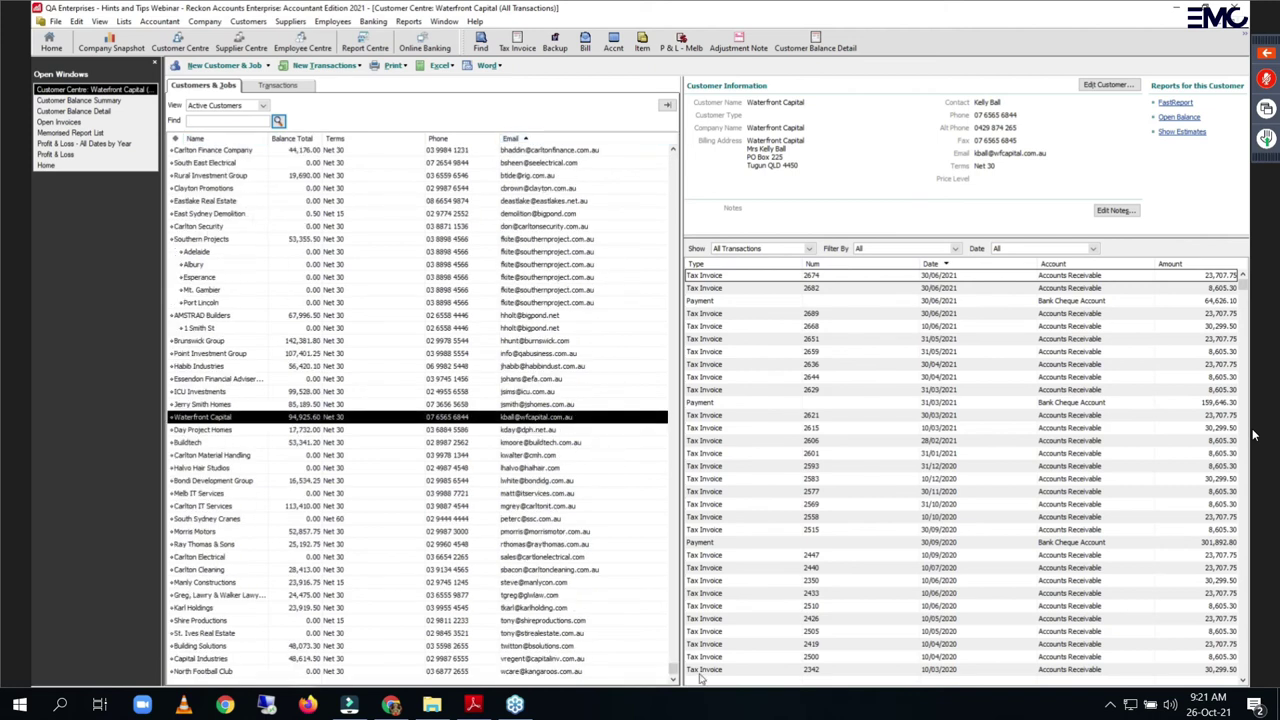
pyautogui.scroll(2, 1254, 434)
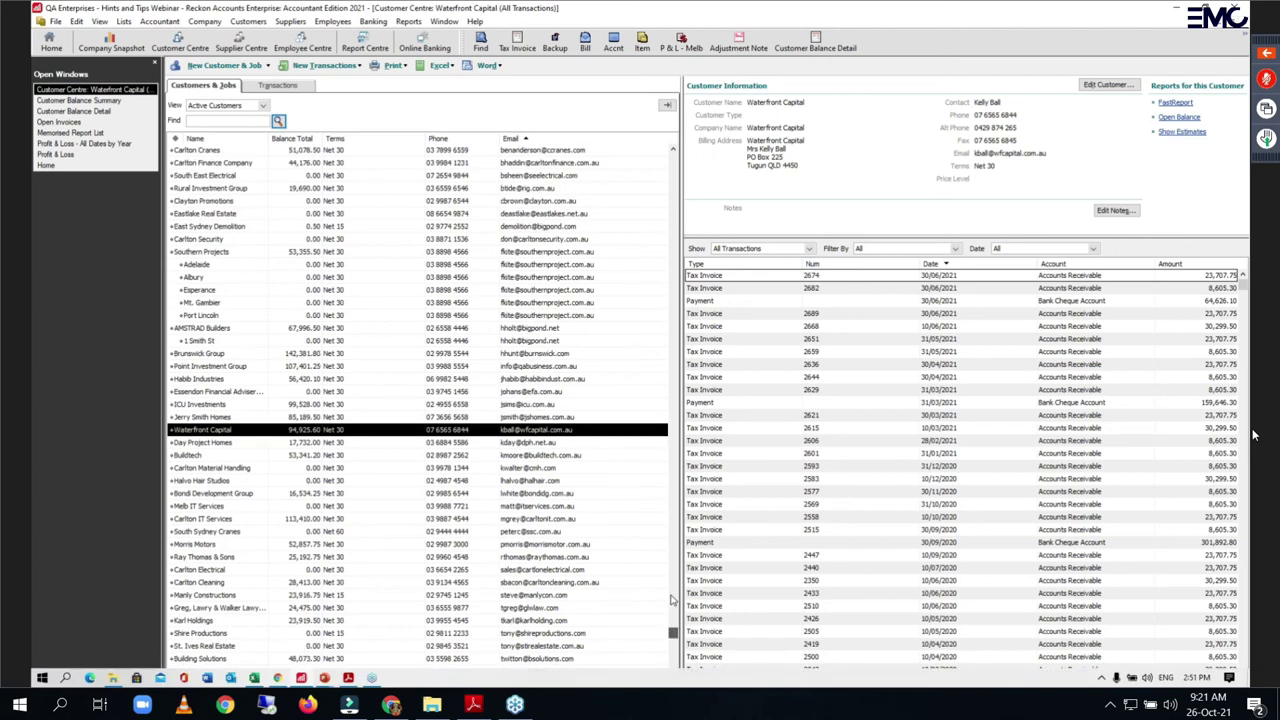
pyautogui.scroll(3, 670, 158)
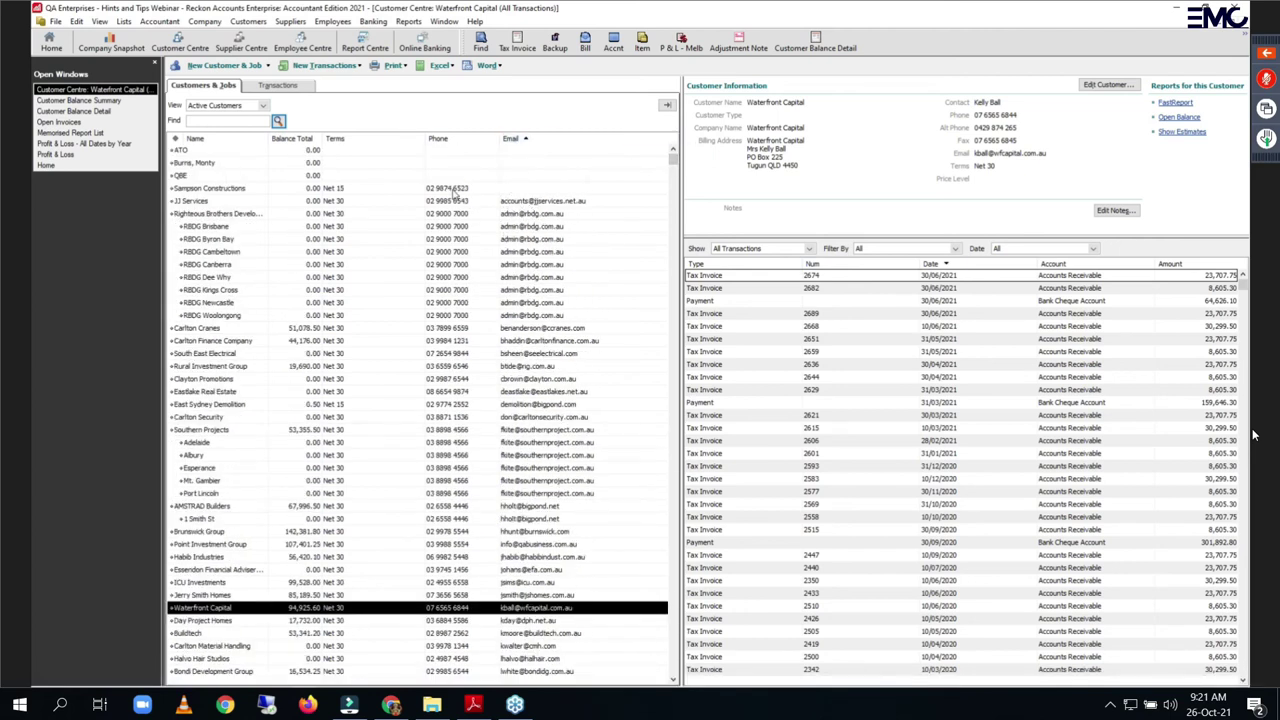
pyautogui.doubleClick(453, 190)
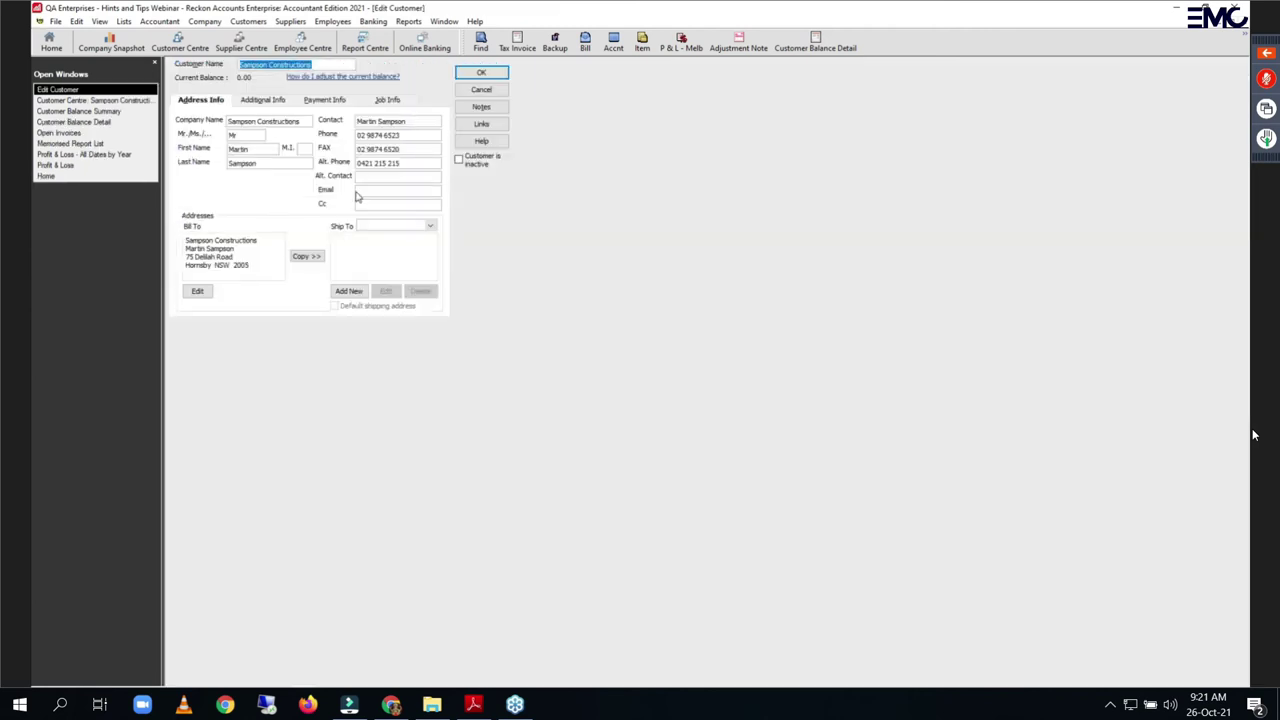
pyautogui.press('Escape')
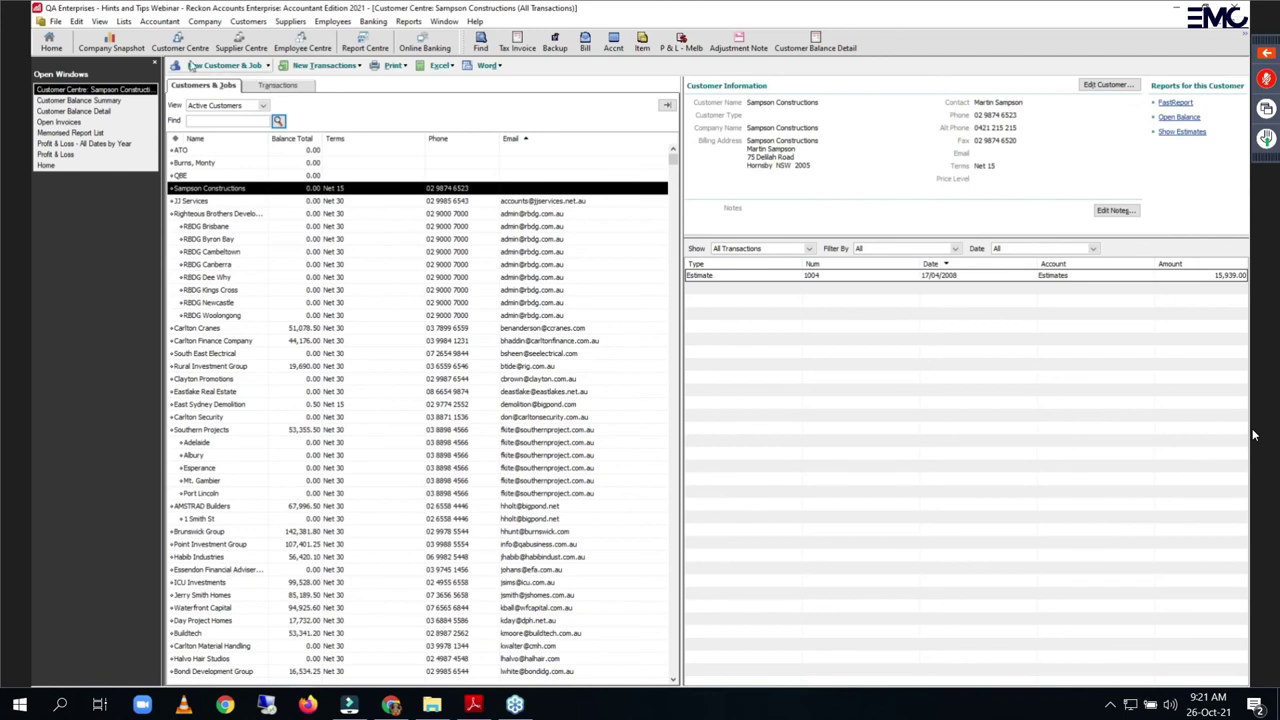
# Step: Add the Asset Account and COGS Account columns to the Item List
pyautogui.click(123, 21)
pyautogui.click(148, 50)
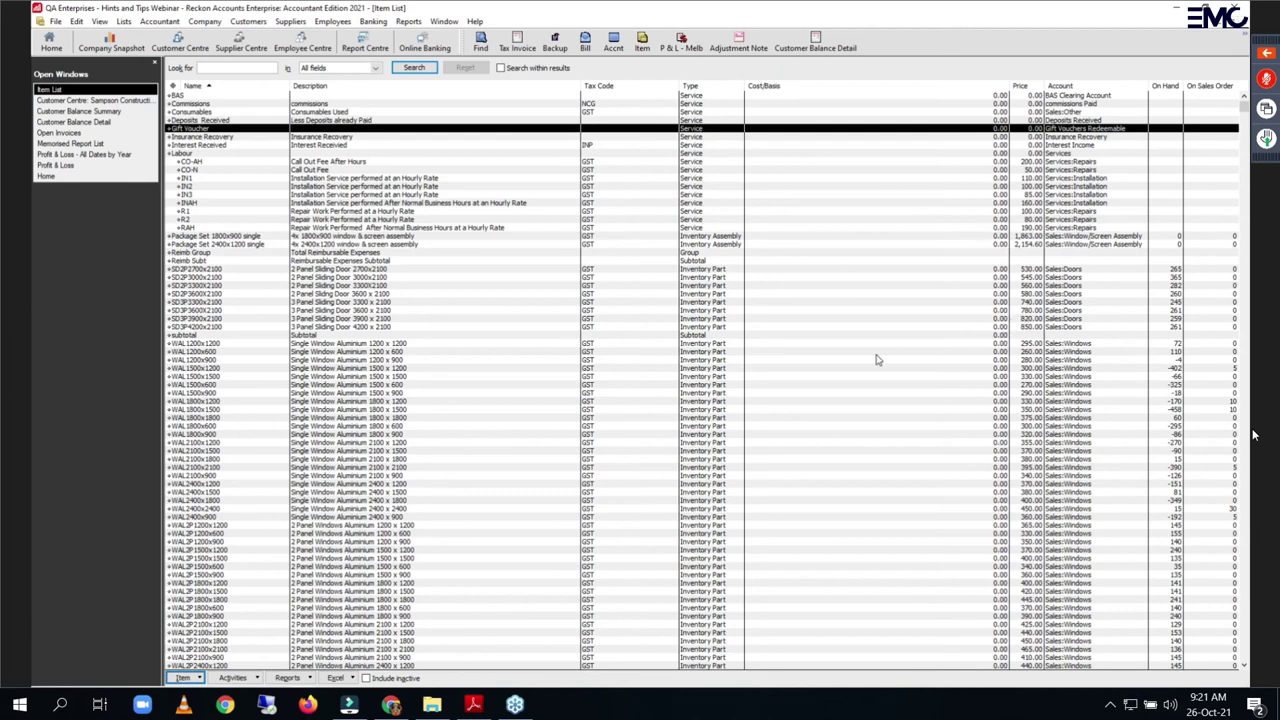
pyautogui.rightClick(801, 319)
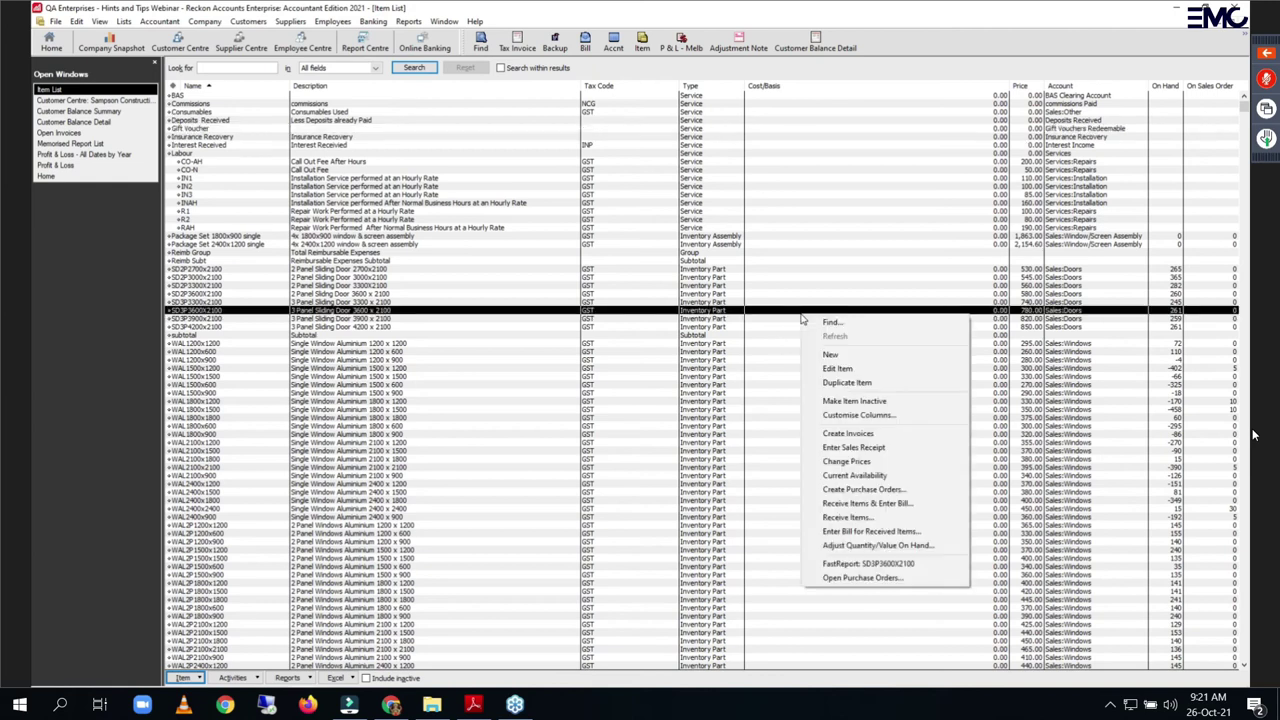
pyautogui.click(833, 417)
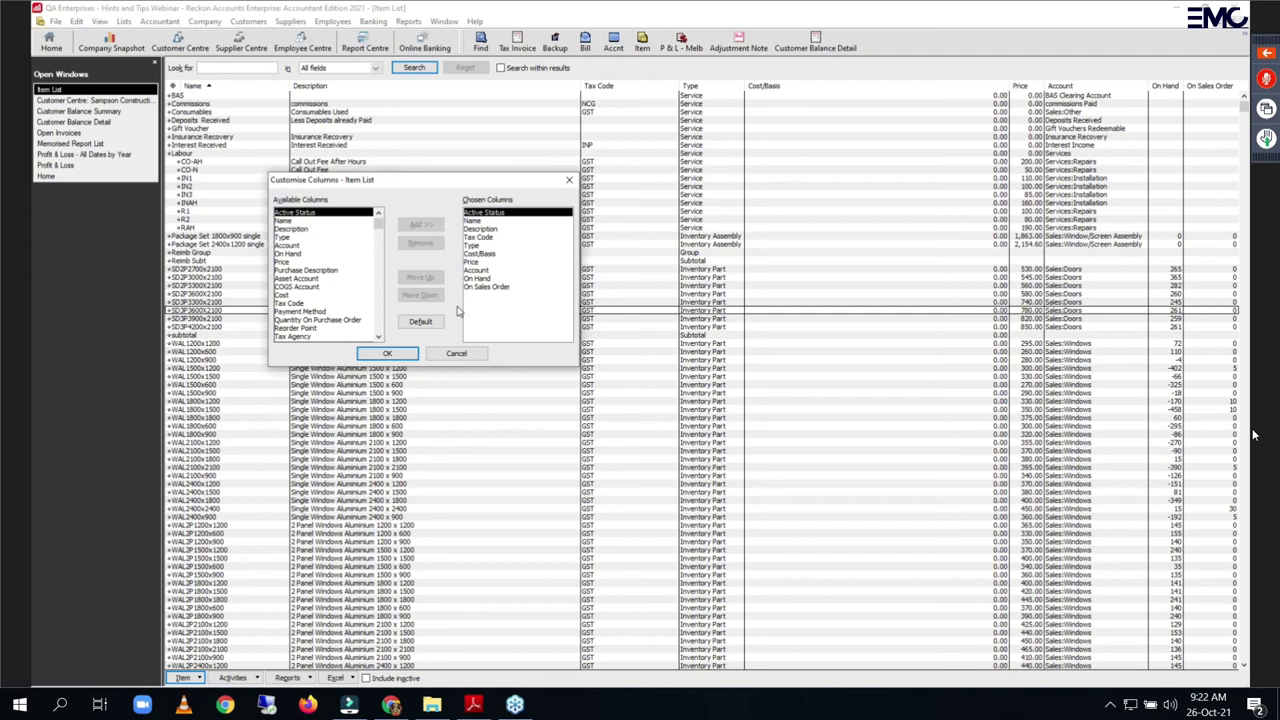
pyautogui.doubleClick(292, 278)
pyautogui.doubleClick(292, 287)
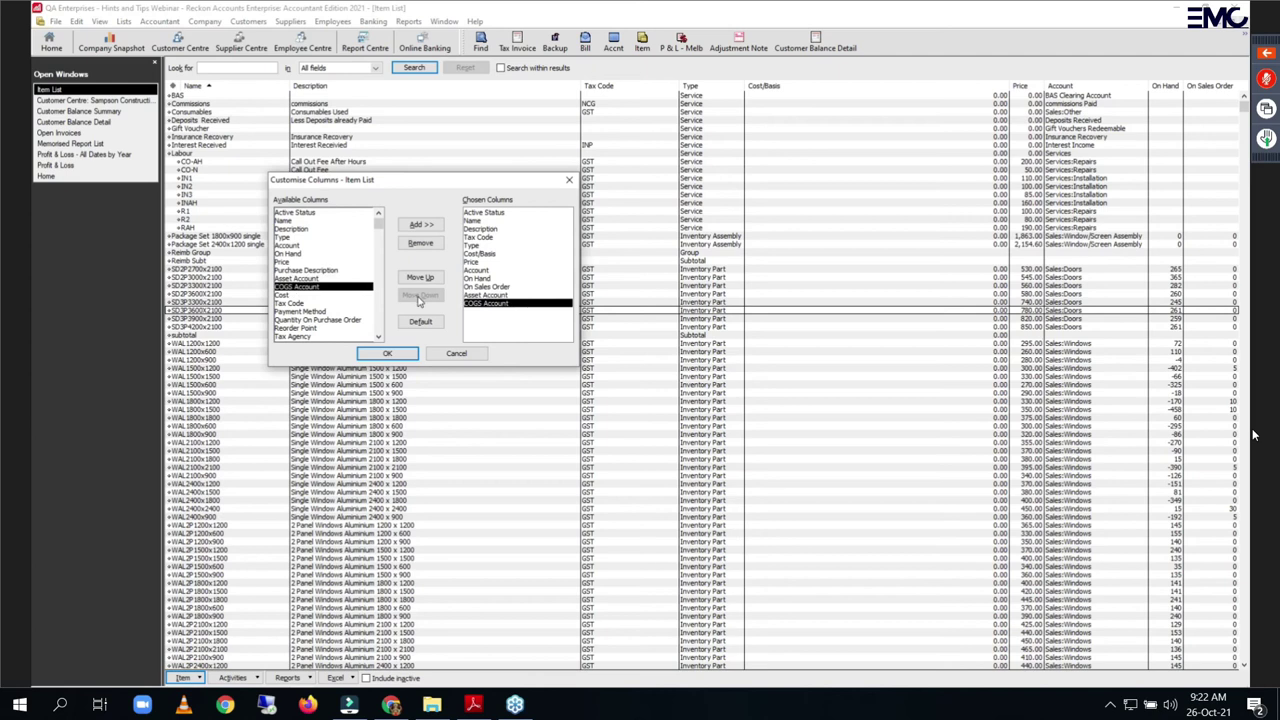
pyautogui.click(386, 355)
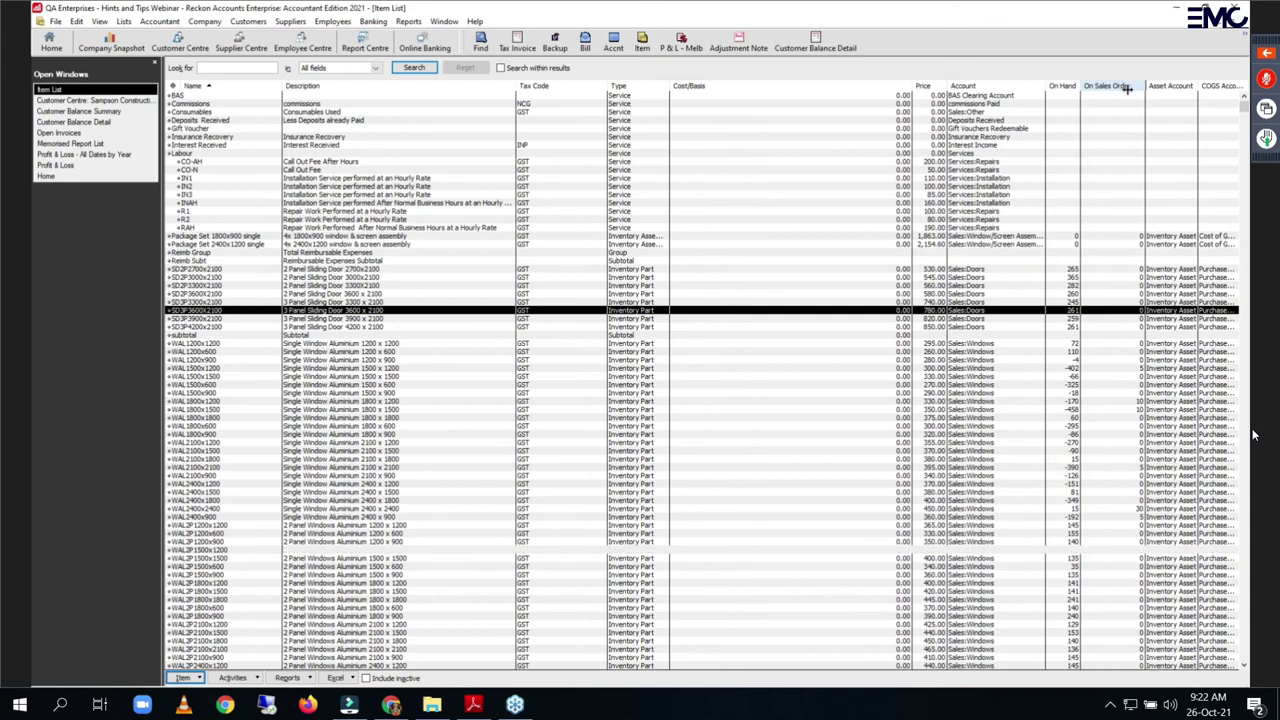
# Step: Narrow the On Sales Order and Cost/Basis columns of the Item List, and review the accounts assigned to the items
pyautogui.moveTo(1127, 88); pyautogui.dragTo(1107, 88)
pyautogui.moveTo(911, 88); pyautogui.dragTo(741, 88)
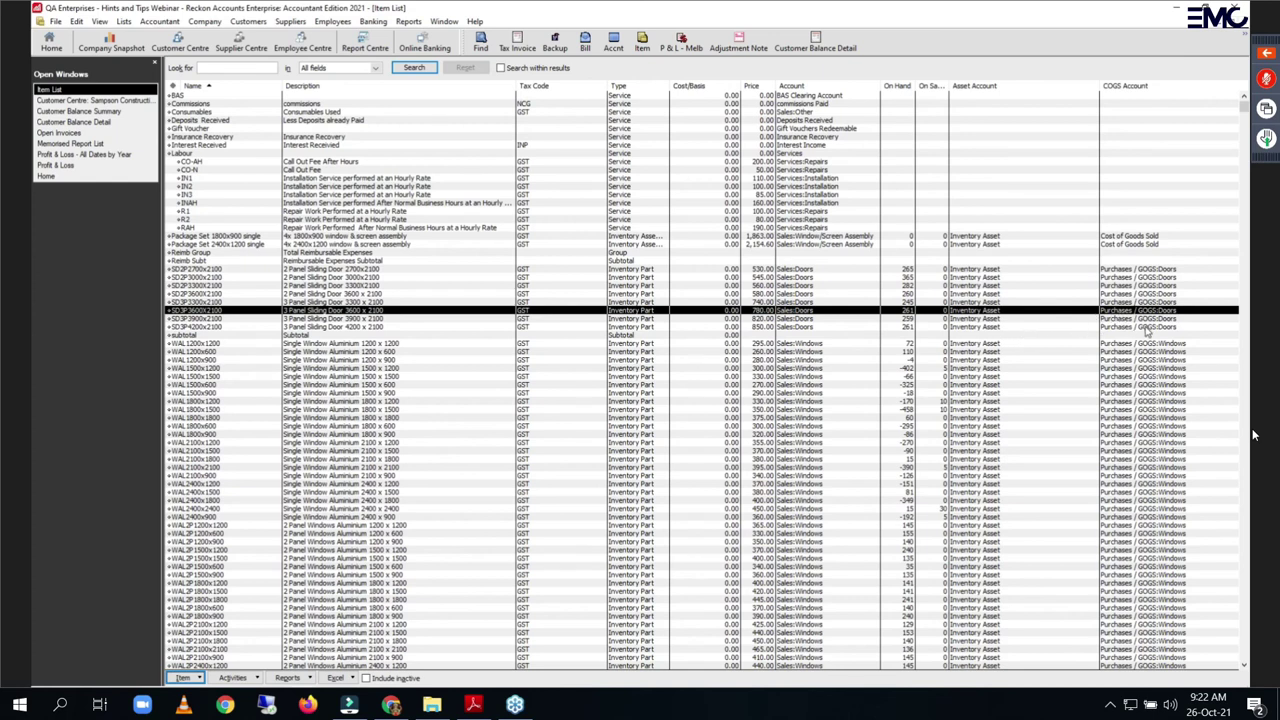
pyautogui.scroll(-1, 1145, 330)
pyautogui.scroll(-7, 1253, 435)
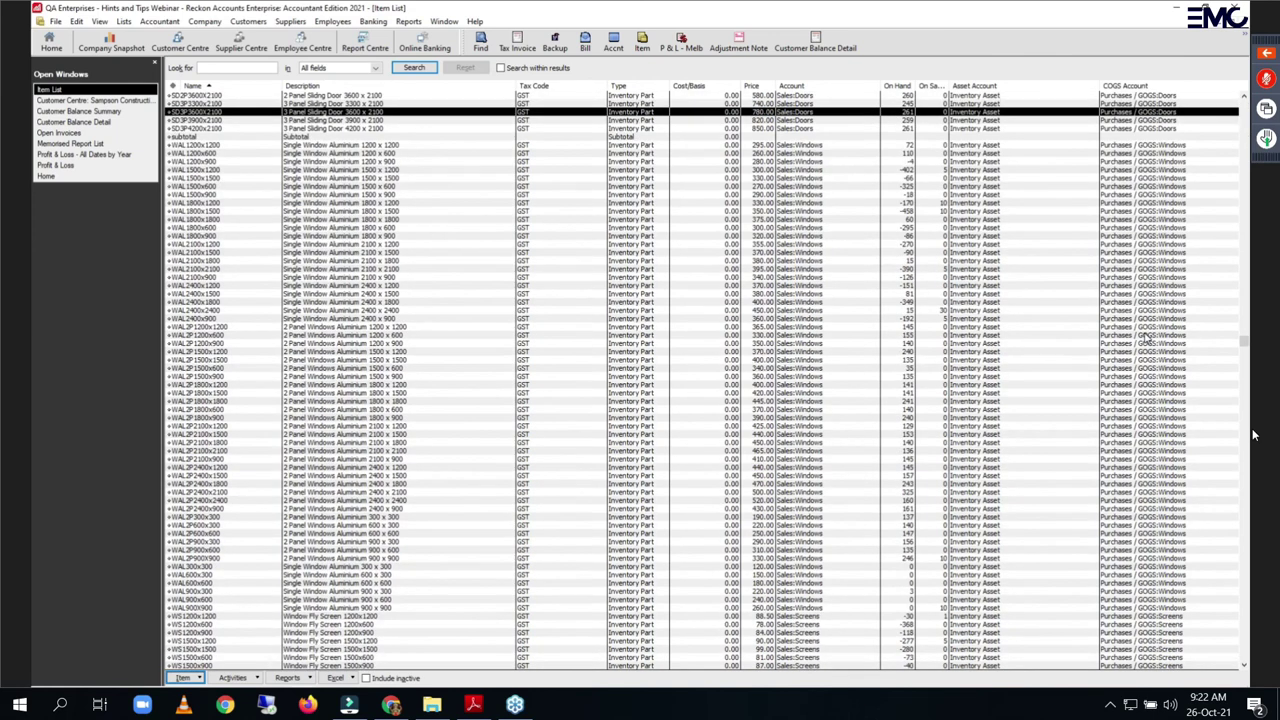
pyautogui.scroll(-12, 1253, 435)
# Step: Add the Expense Account and Liability Account columns to the Payroll Item List, and check the accounts of the Super item
pyautogui.click(123, 21)
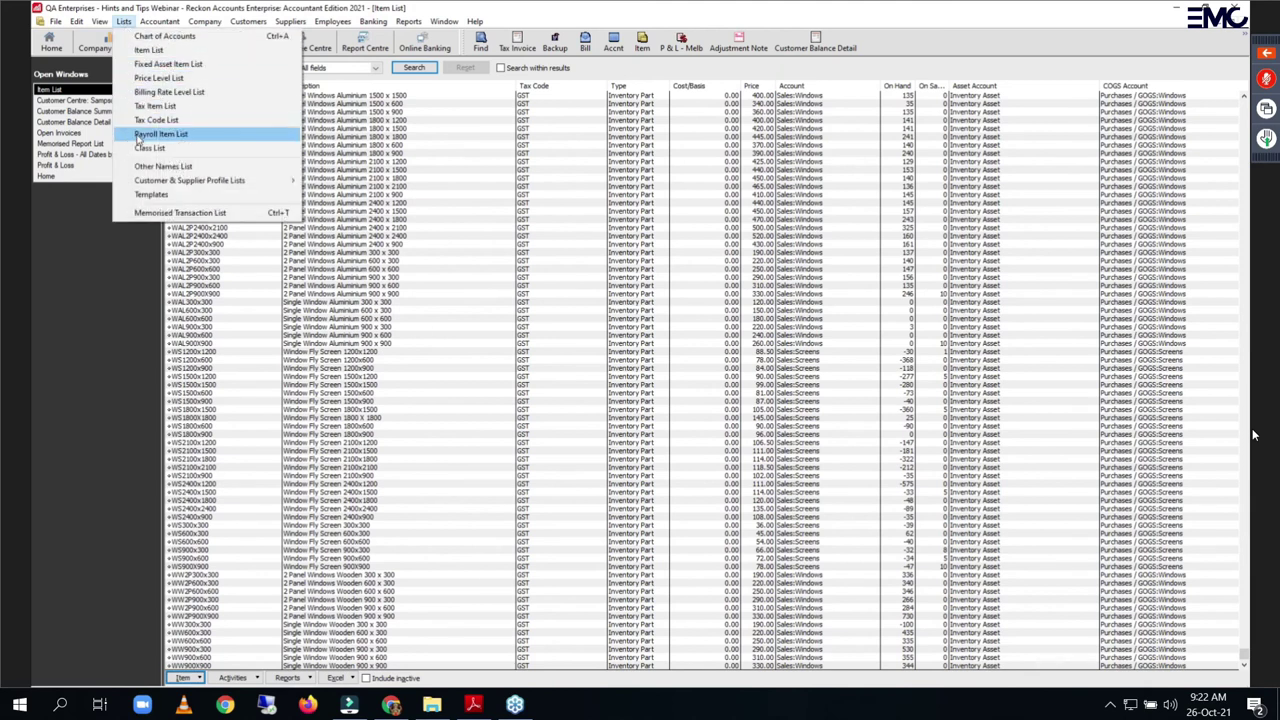
pyautogui.click(140, 135)
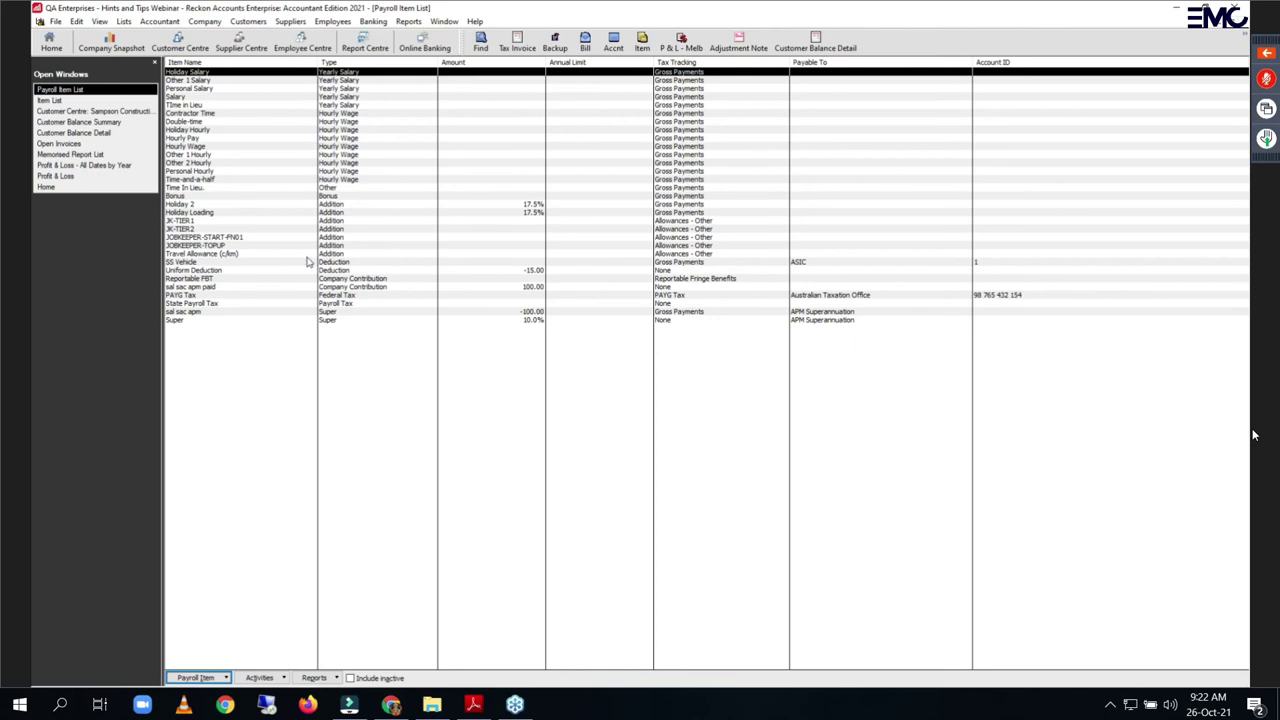
pyautogui.rightClick(369, 232)
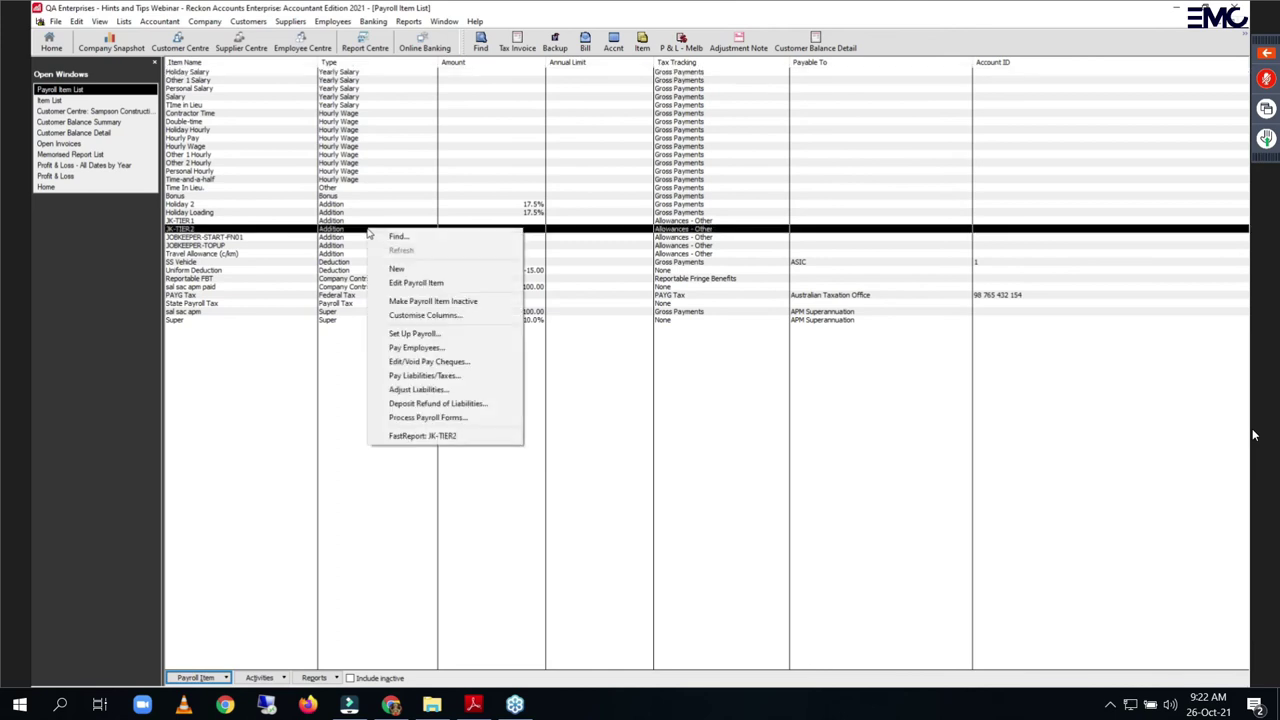
pyautogui.click(425, 315)
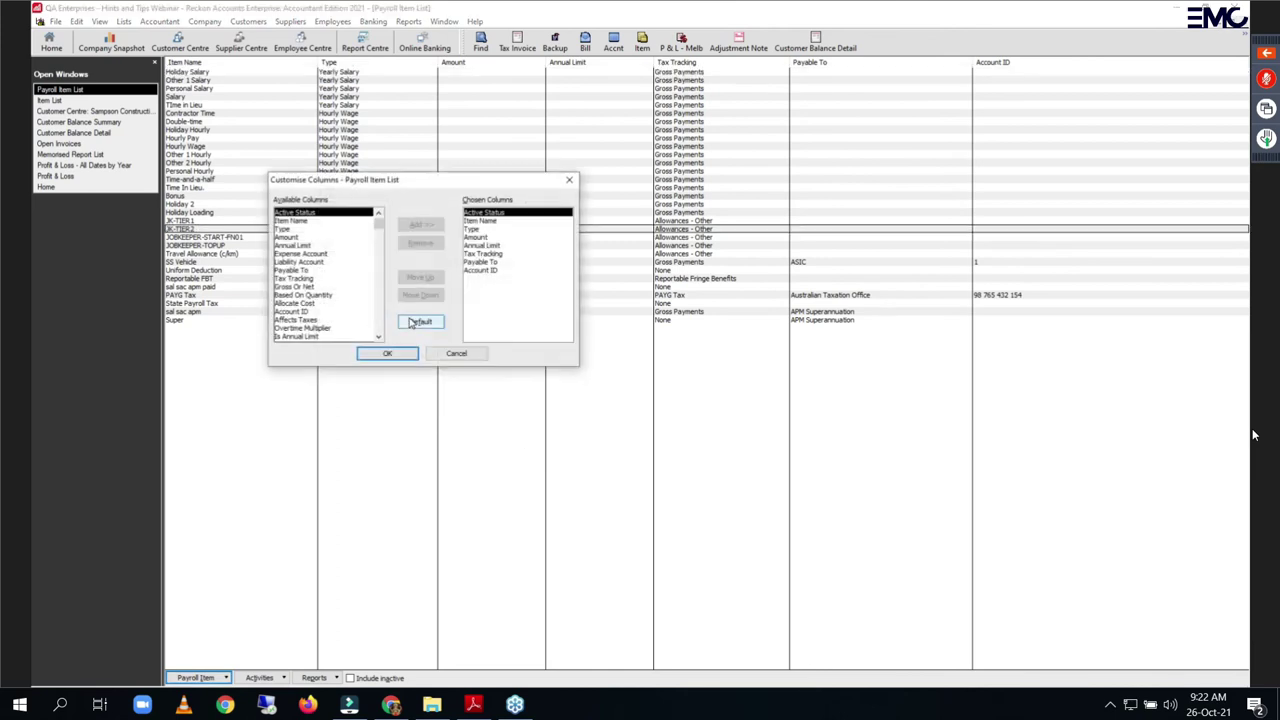
pyautogui.doubleClick(290, 254)
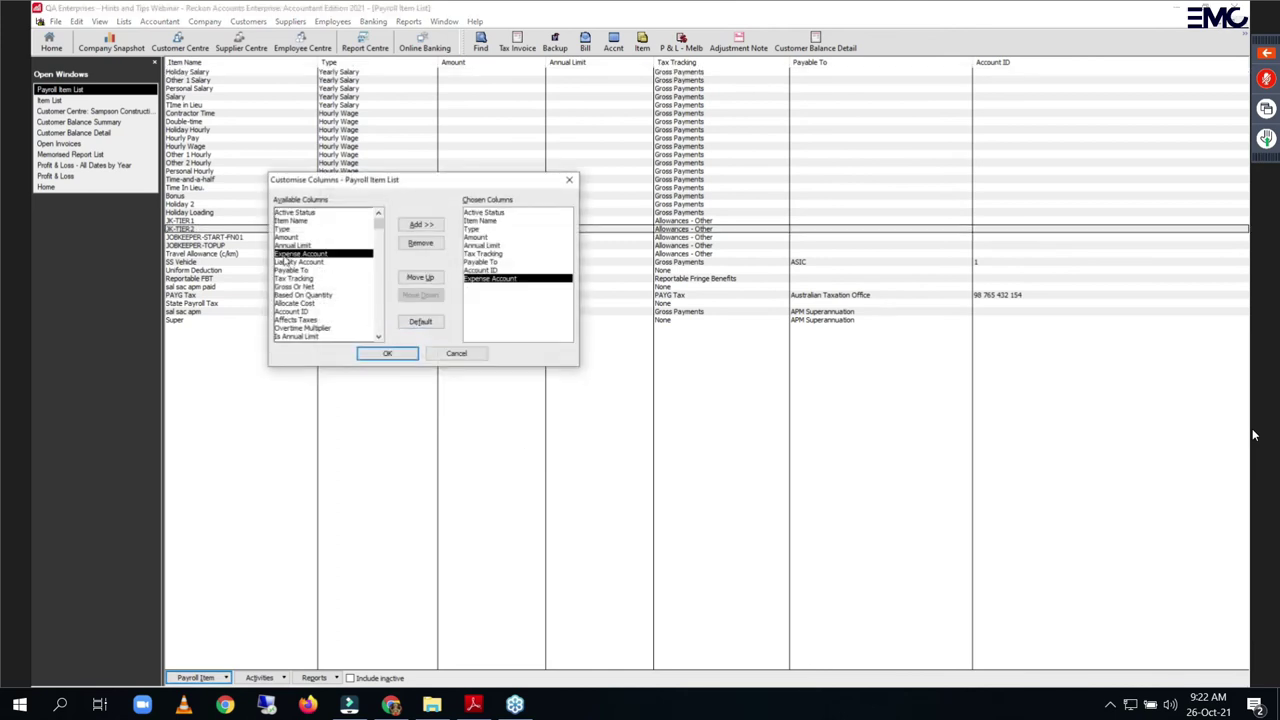
pyautogui.doubleClick(290, 262)
pyautogui.click(390, 354)
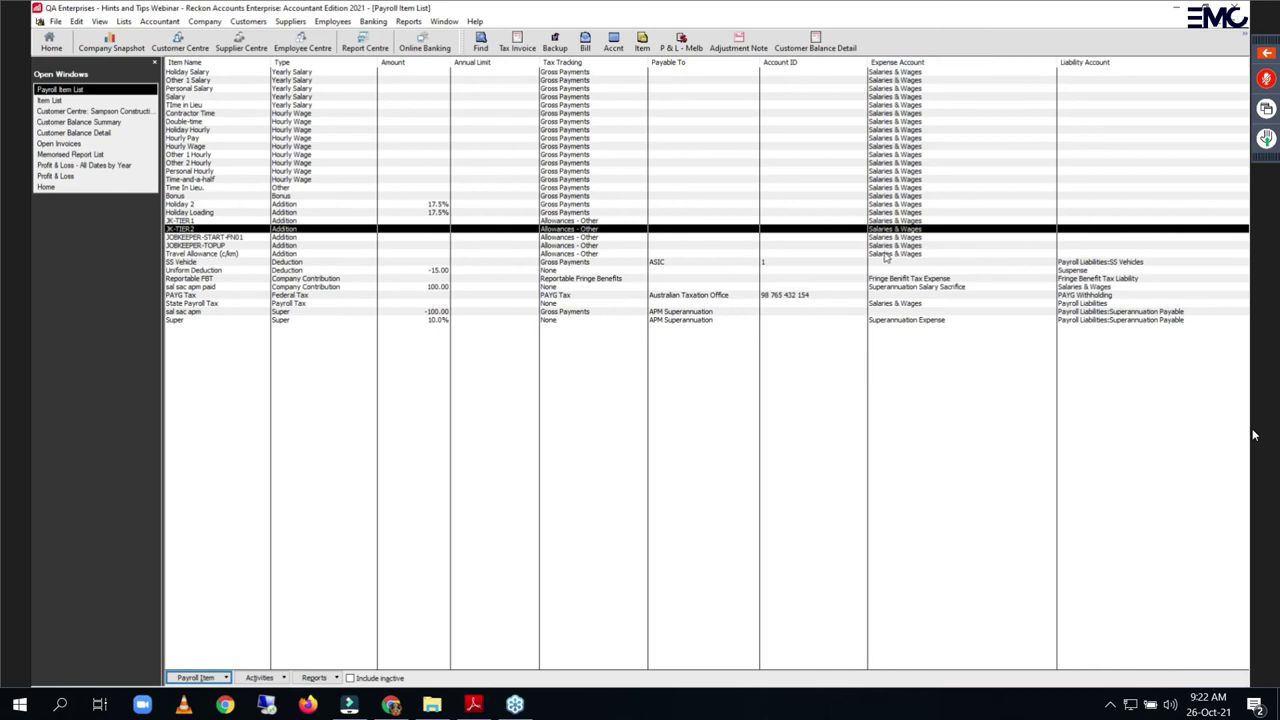
pyautogui.click(918, 320)
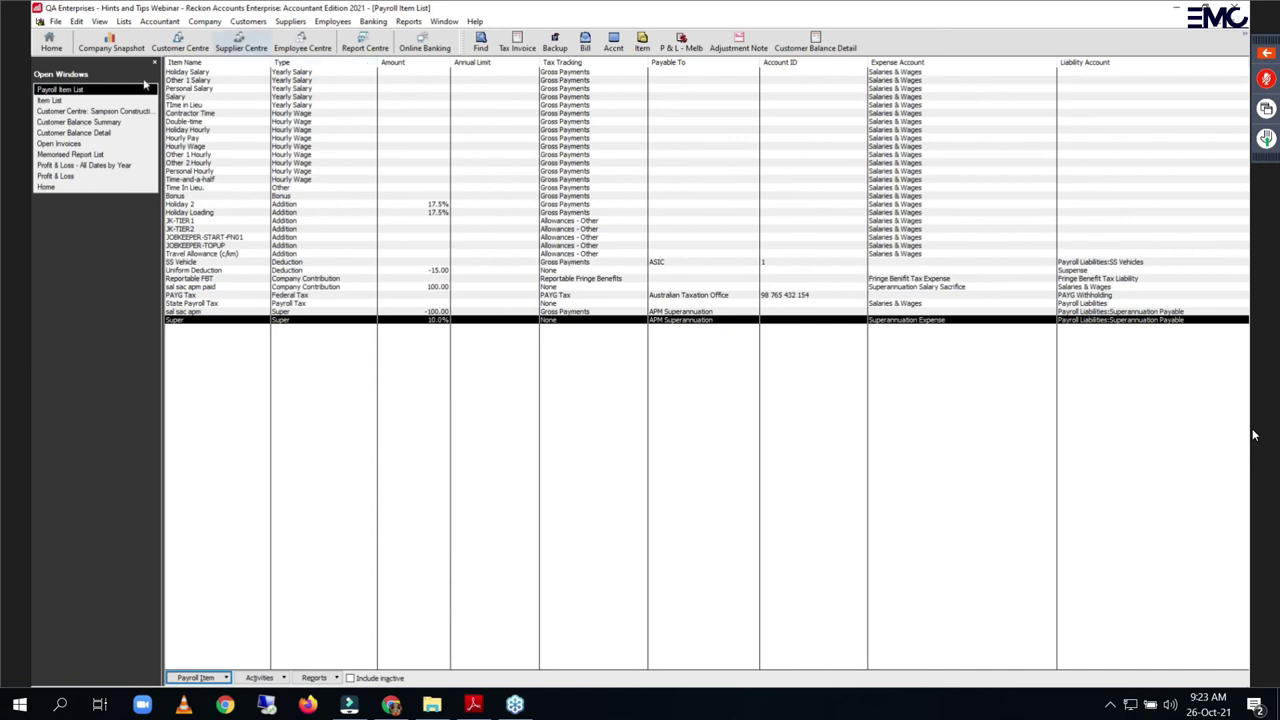
# Step: View the simple and advanced search options for finding transactions, and return to the Home page
pyautogui.click(79, 23)
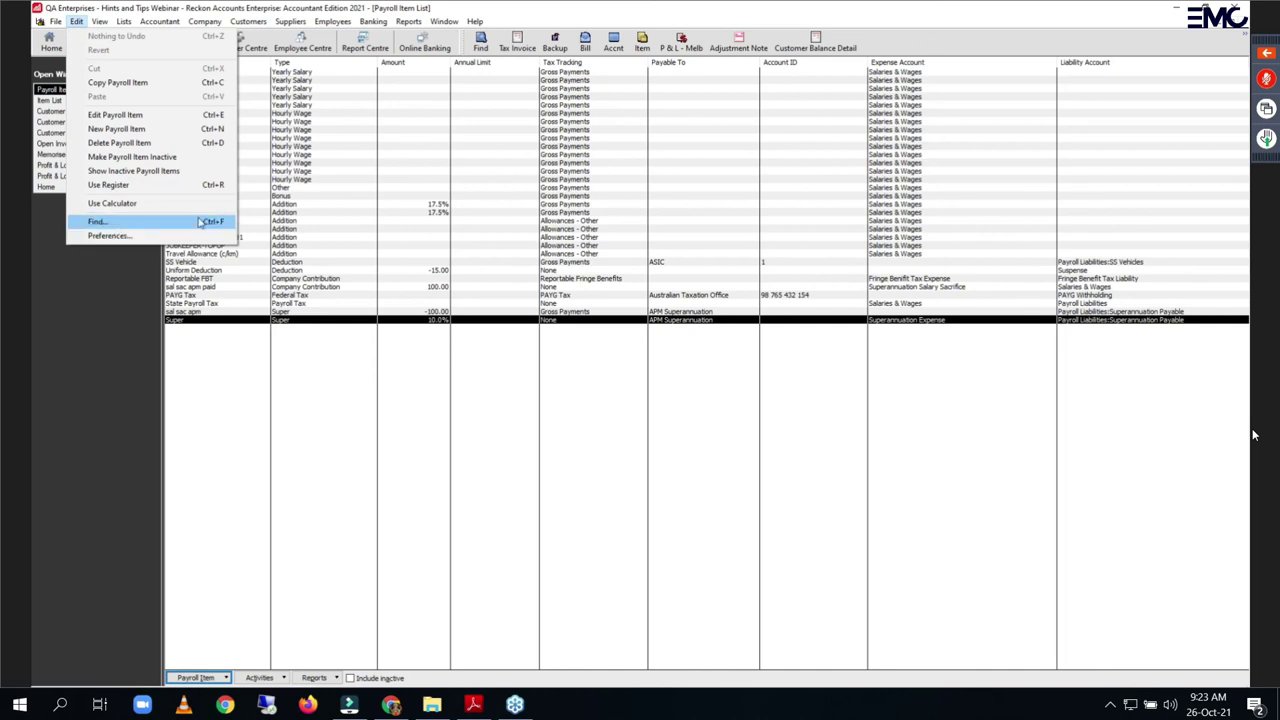
pyautogui.click(140, 224)
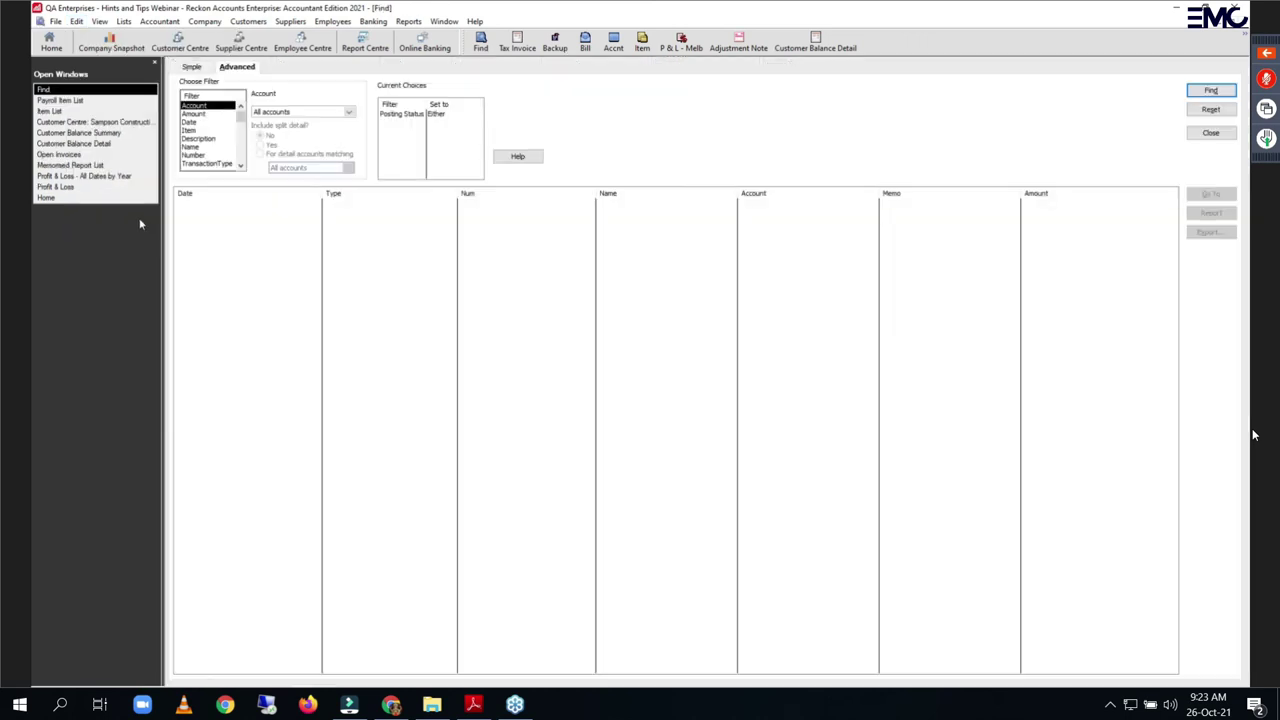
pyautogui.click(195, 67)
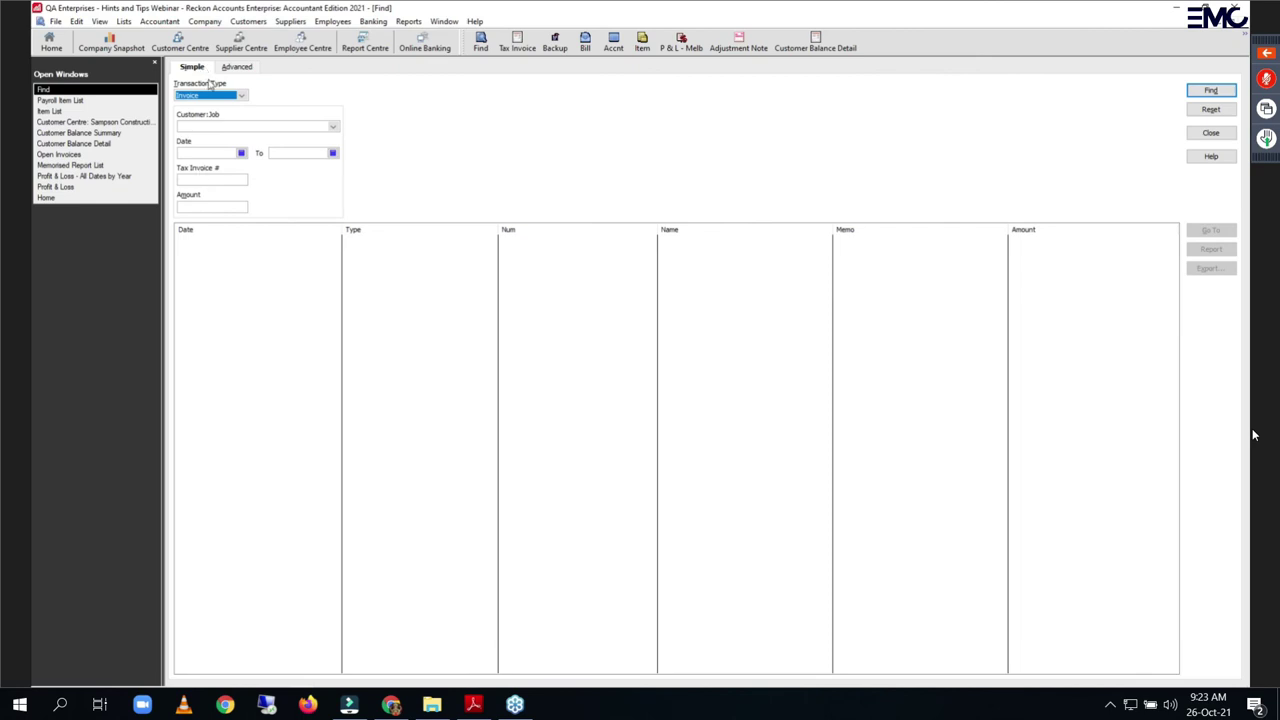
pyautogui.click(236, 67)
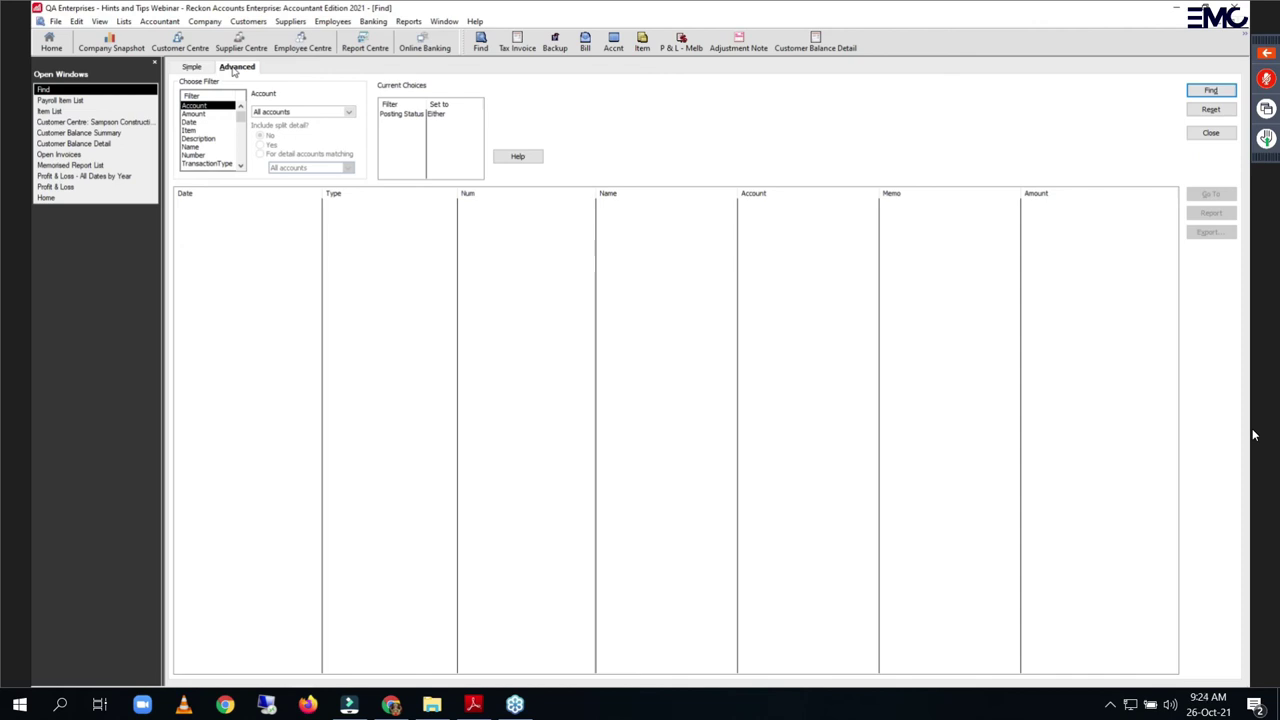
pyautogui.click(51, 45)
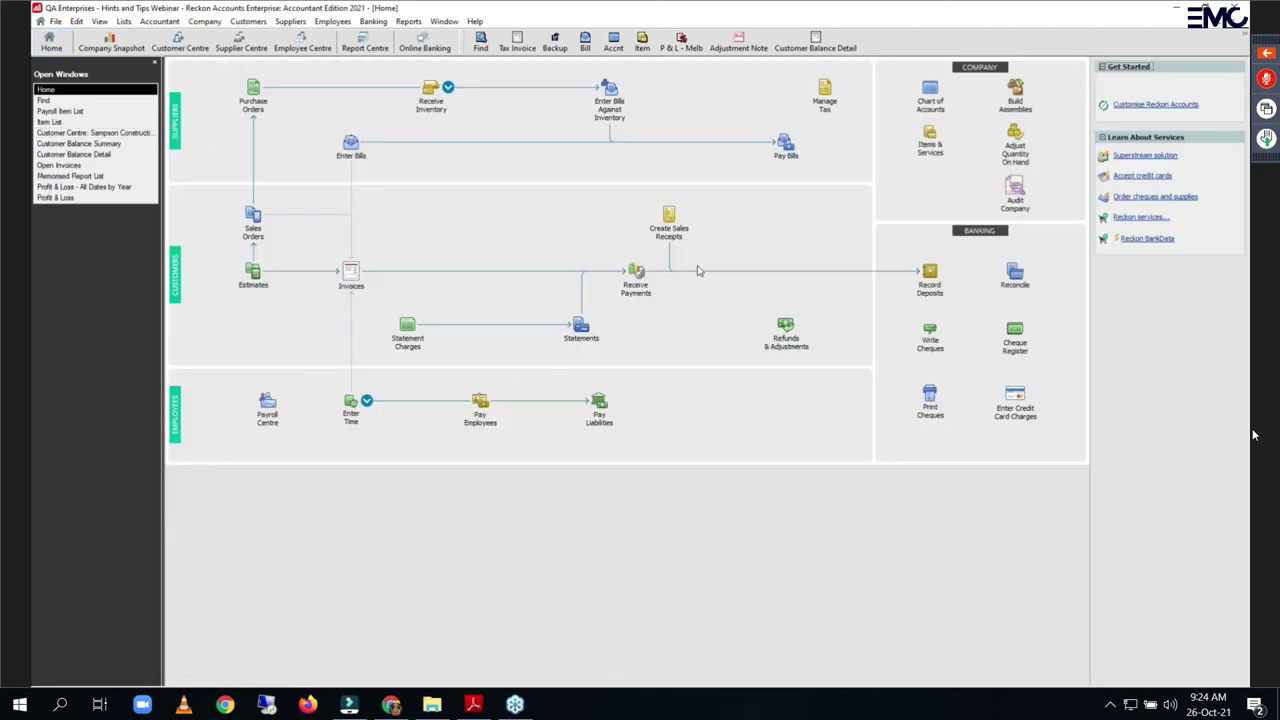
# Step: View the memo field on a blank adjustment note, restore the windows from full size, and close the note
pyautogui.click(788, 336)
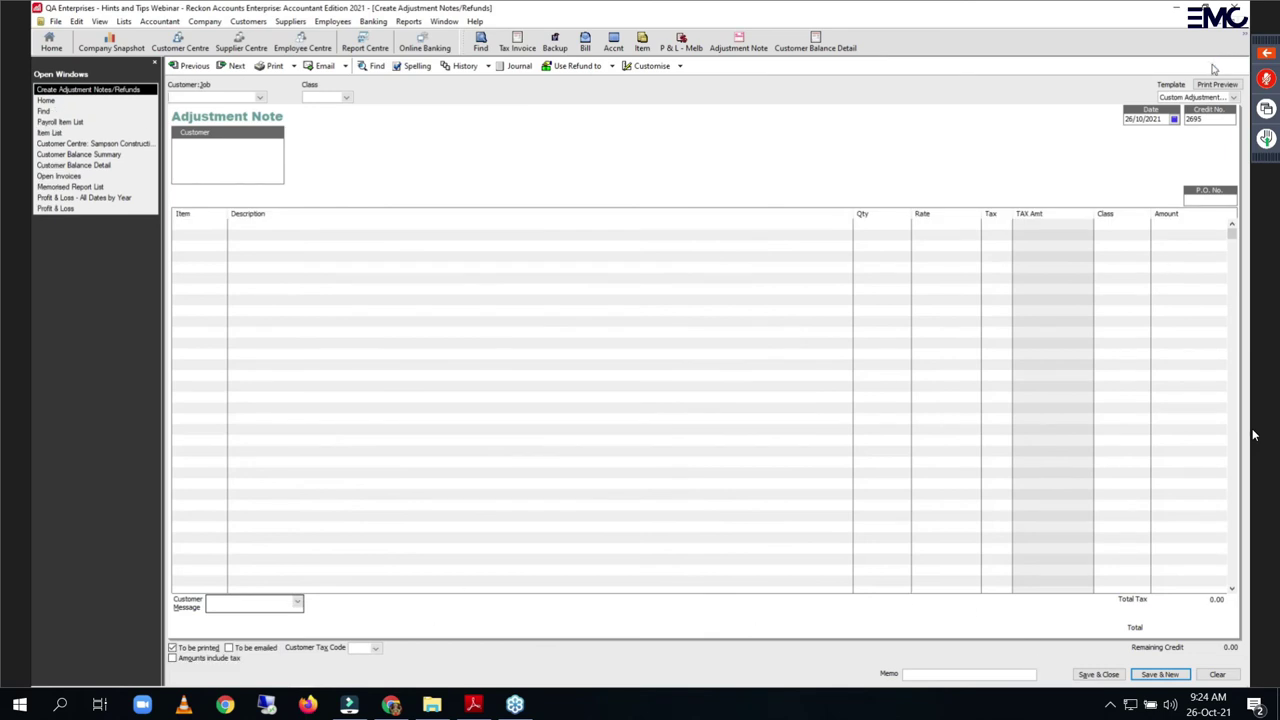
pyautogui.hotkey('ctrl', 'F5')
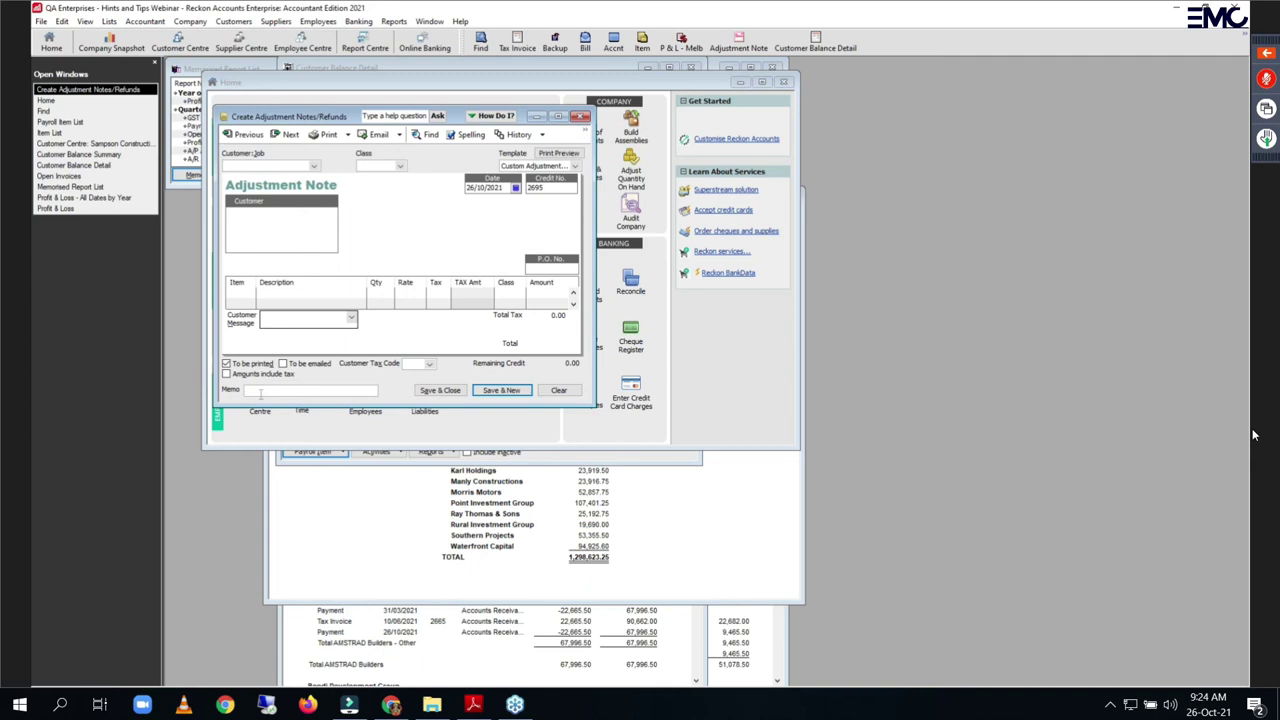
pyautogui.press('Escape')
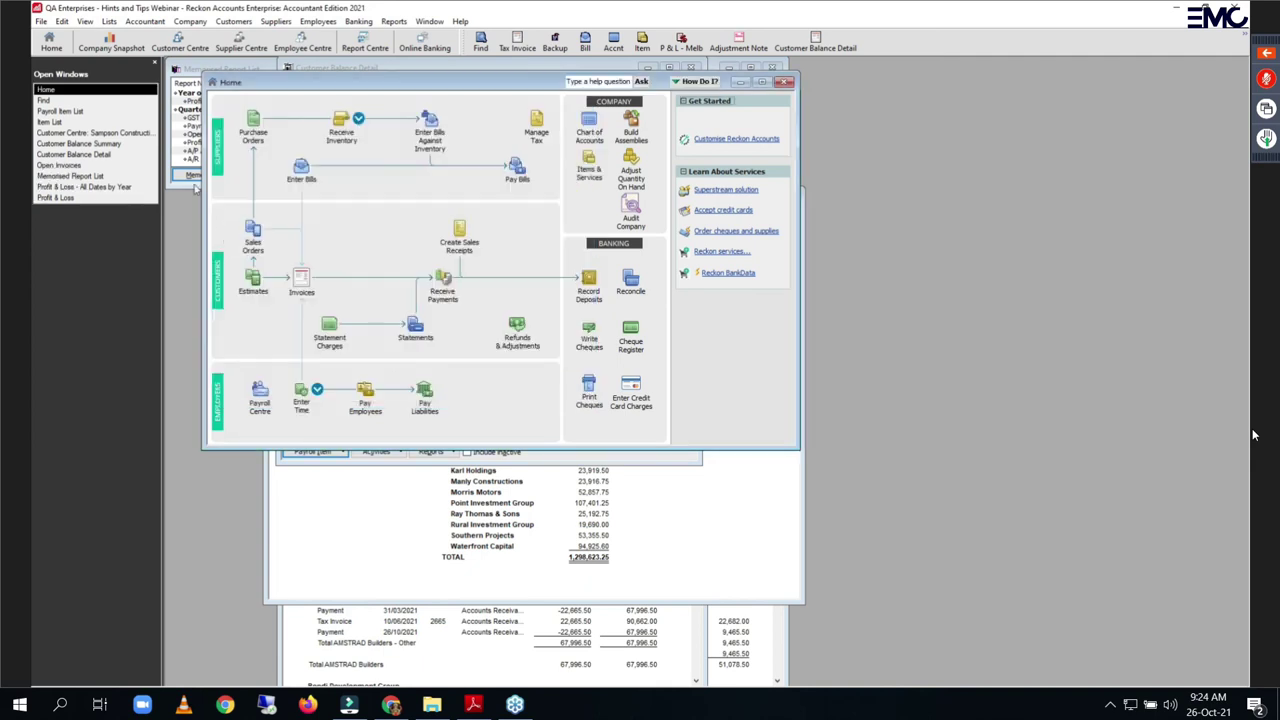
# Step: Run an advanced Find for transactions with the description Damaged Goods
pyautogui.click(85, 21)
pyautogui.moveTo(108, 22)
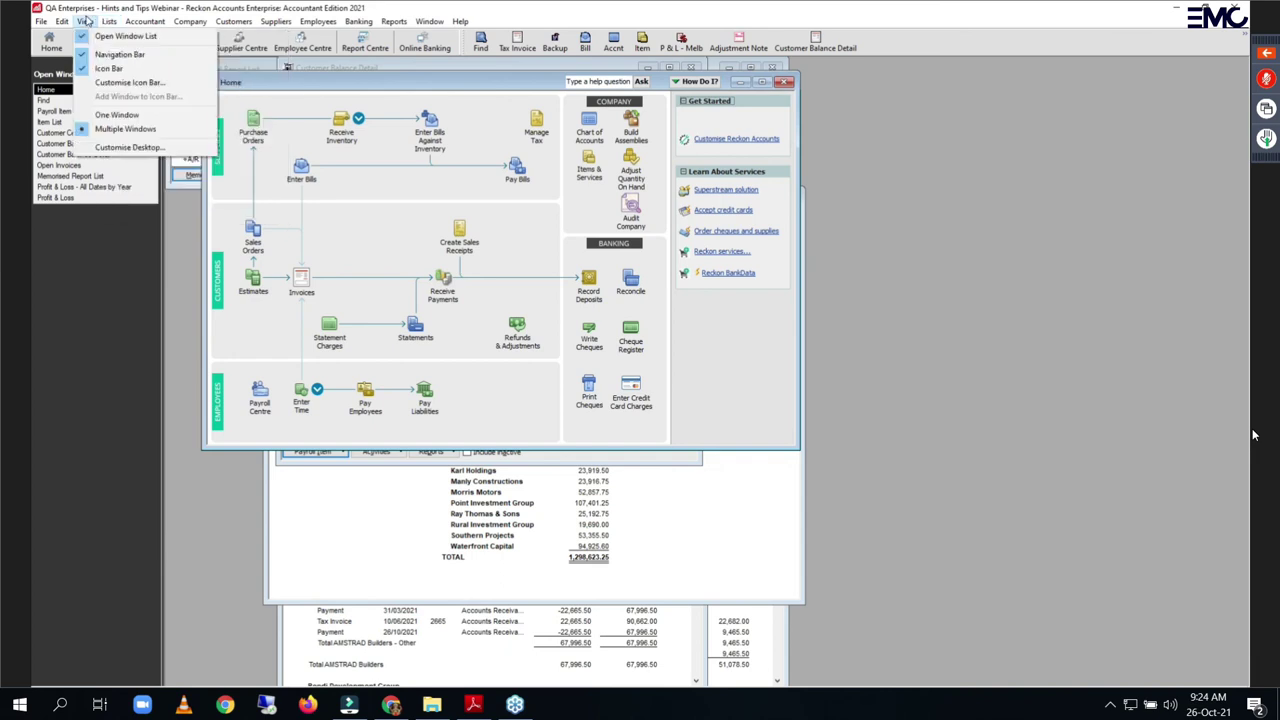
pyautogui.click(60, 22)
pyautogui.click(60, 22)
pyautogui.click(86, 154)
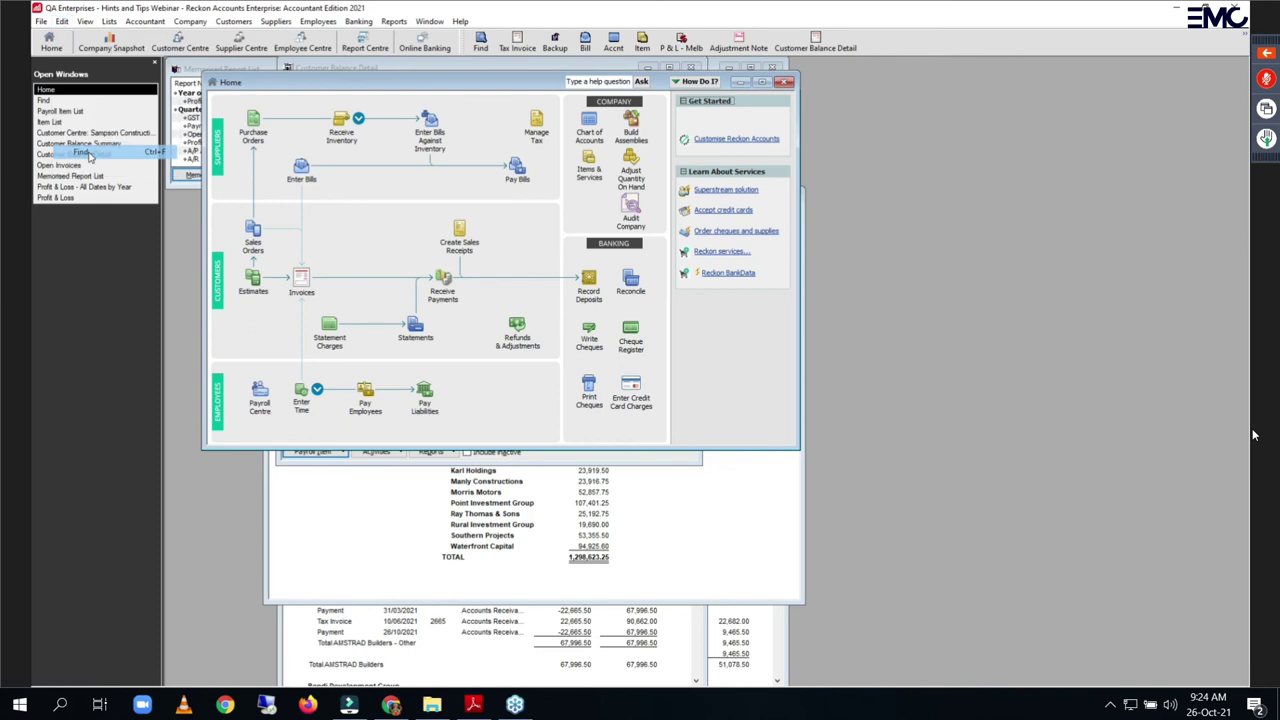
pyautogui.click(296, 245)
pyautogui.click(361, 215)
pyautogui.write('Di')
pyautogui.write('maged Goo')
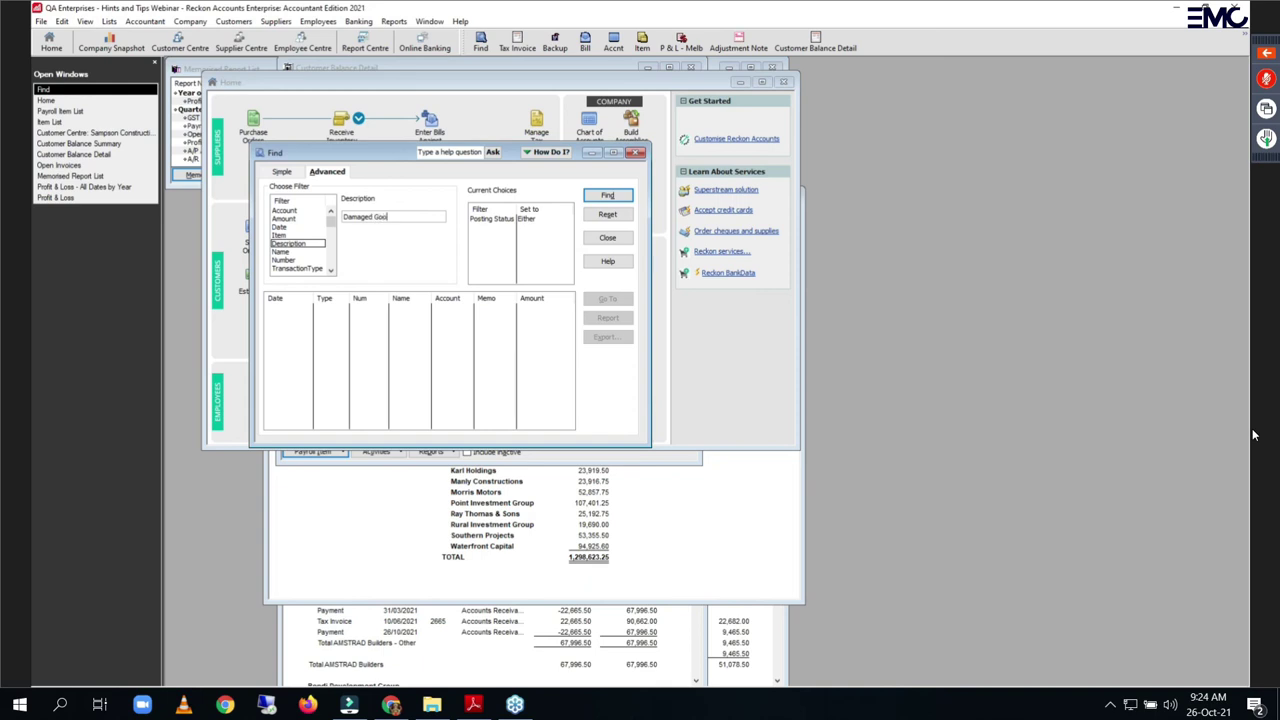
pyautogui.click(606, 196)
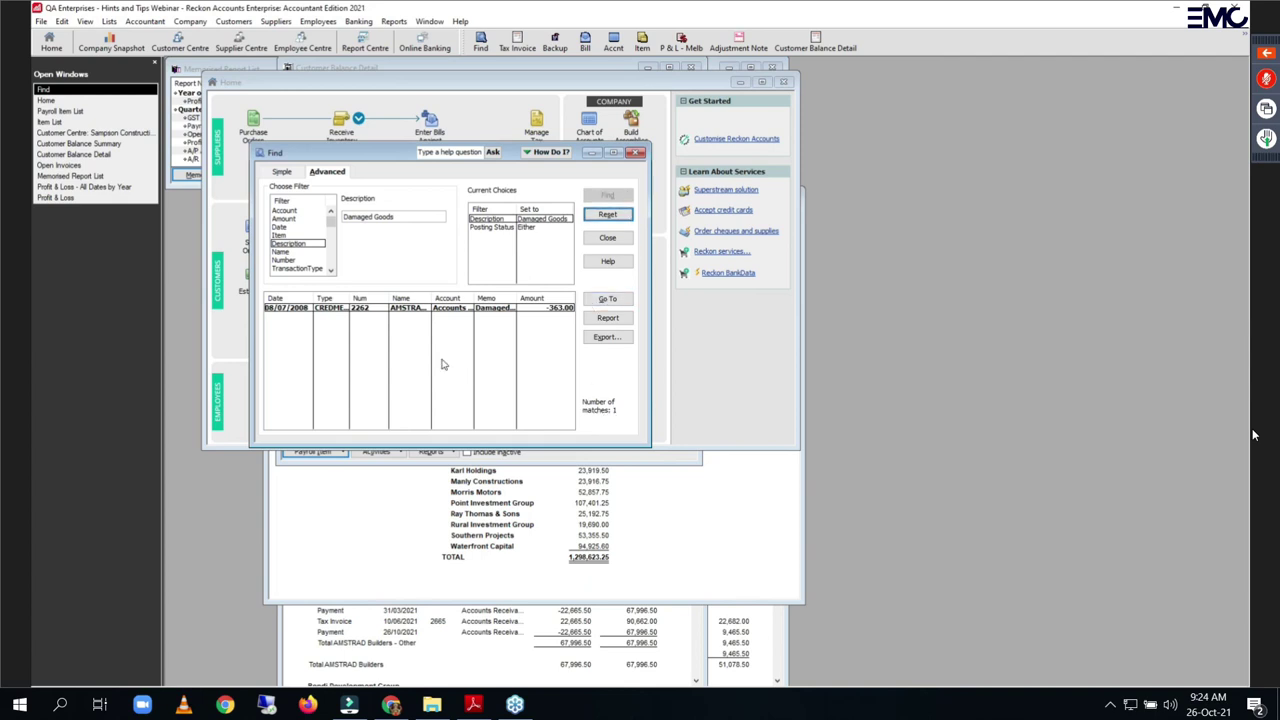
# Step: Open the found adjustment note, move and enlarge its window to view the details, and close it and the Find window
pyautogui.click(337, 311)
pyautogui.doubleClick(337, 311)
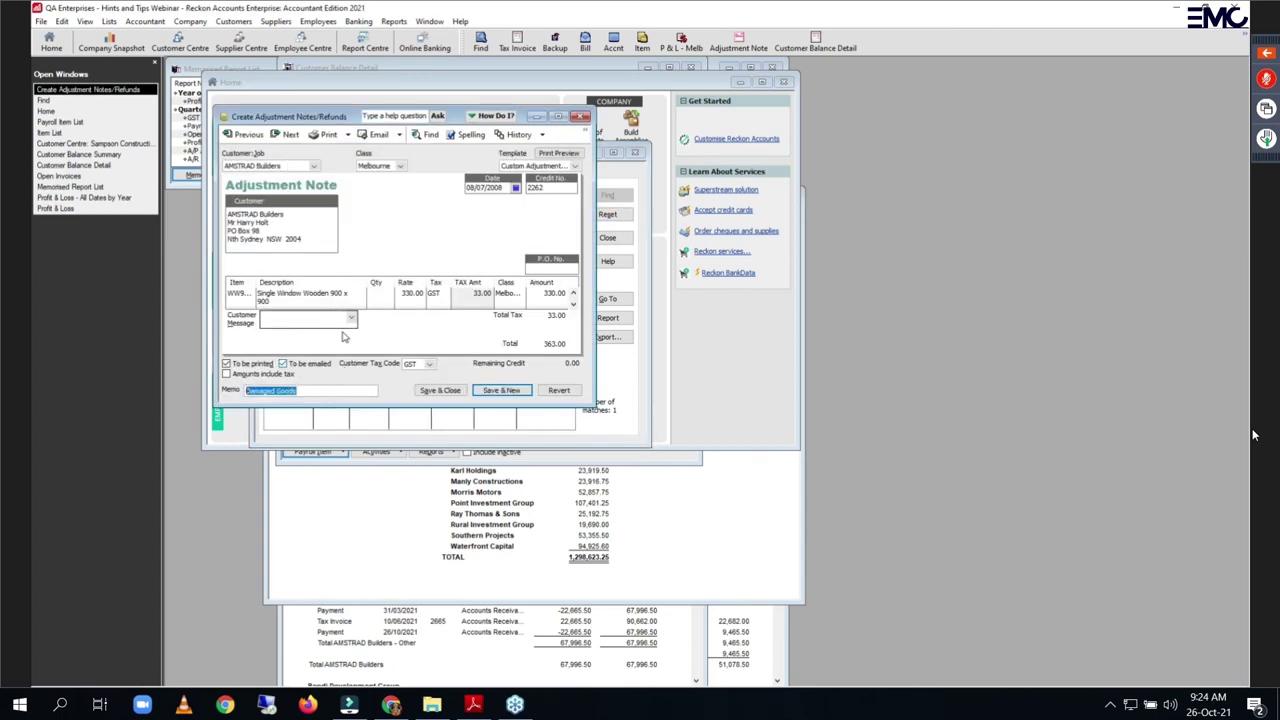
pyautogui.moveTo(350, 118); pyautogui.dragTo(359, 64)
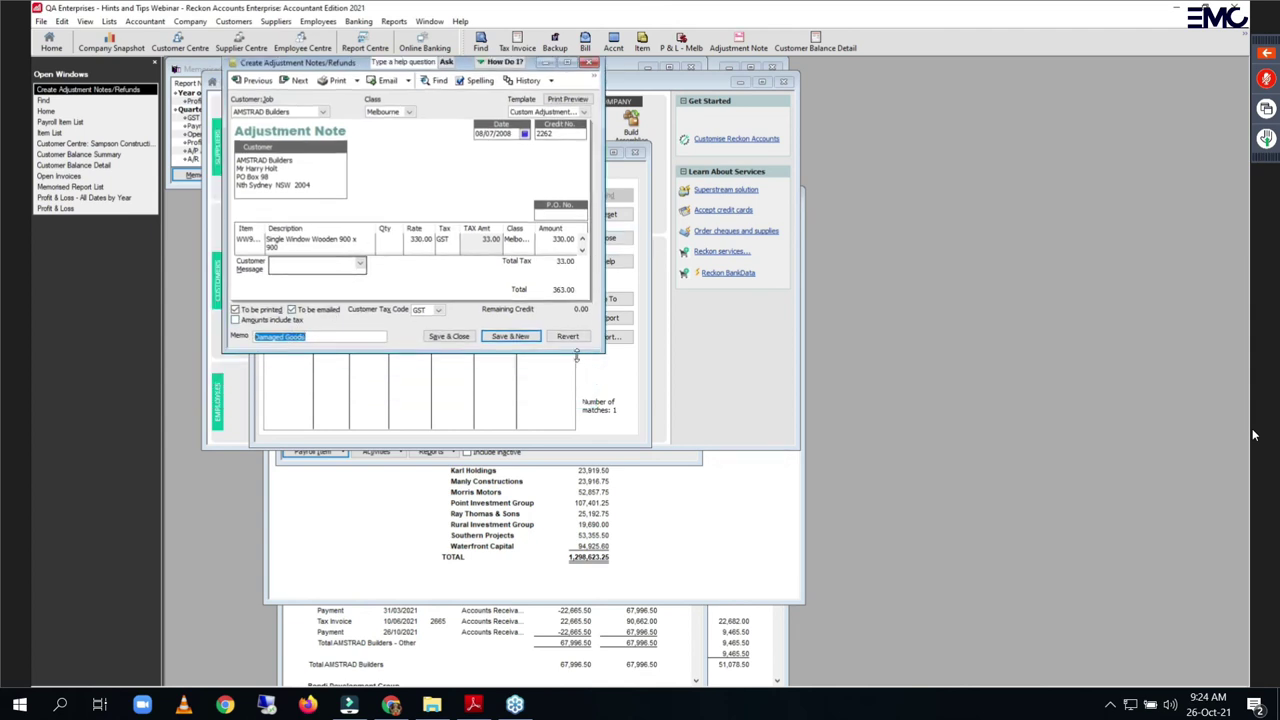
pyautogui.moveTo(576, 352); pyautogui.dragTo(576, 481)
pyautogui.click(284, 273)
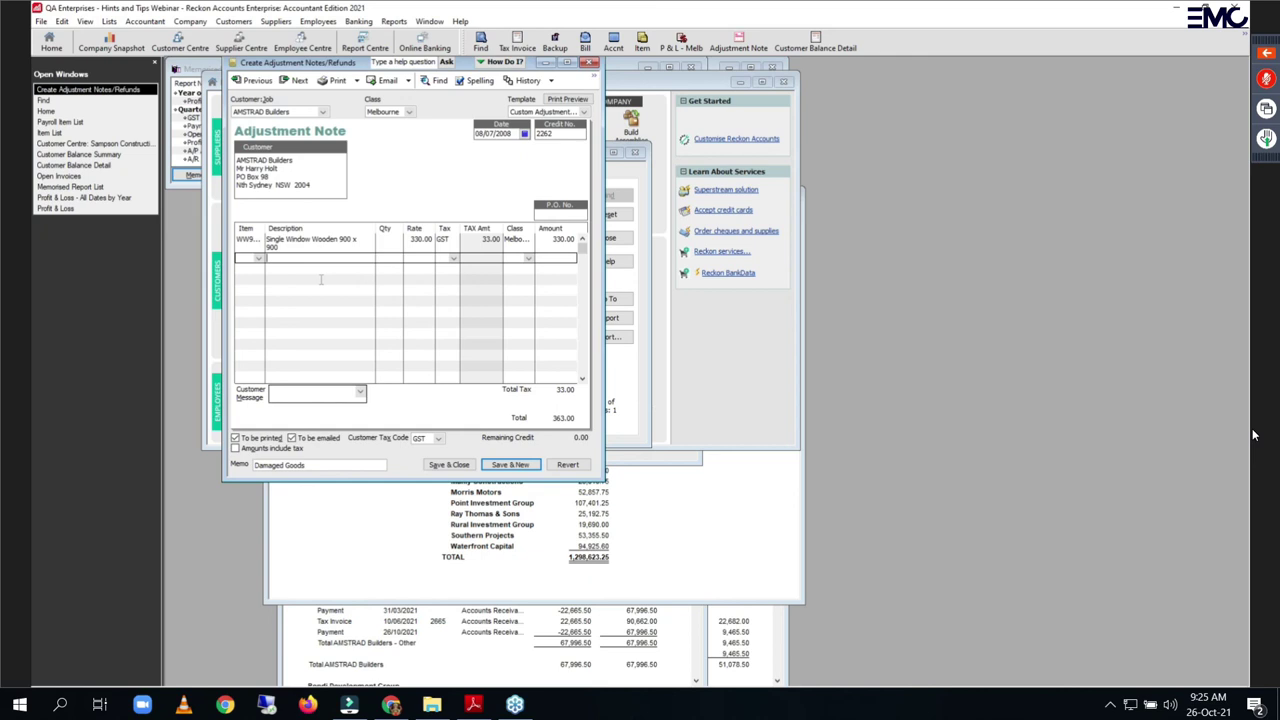
pyautogui.press('Escape')
pyautogui.press('Escape')
pyautogui.press('Escape')
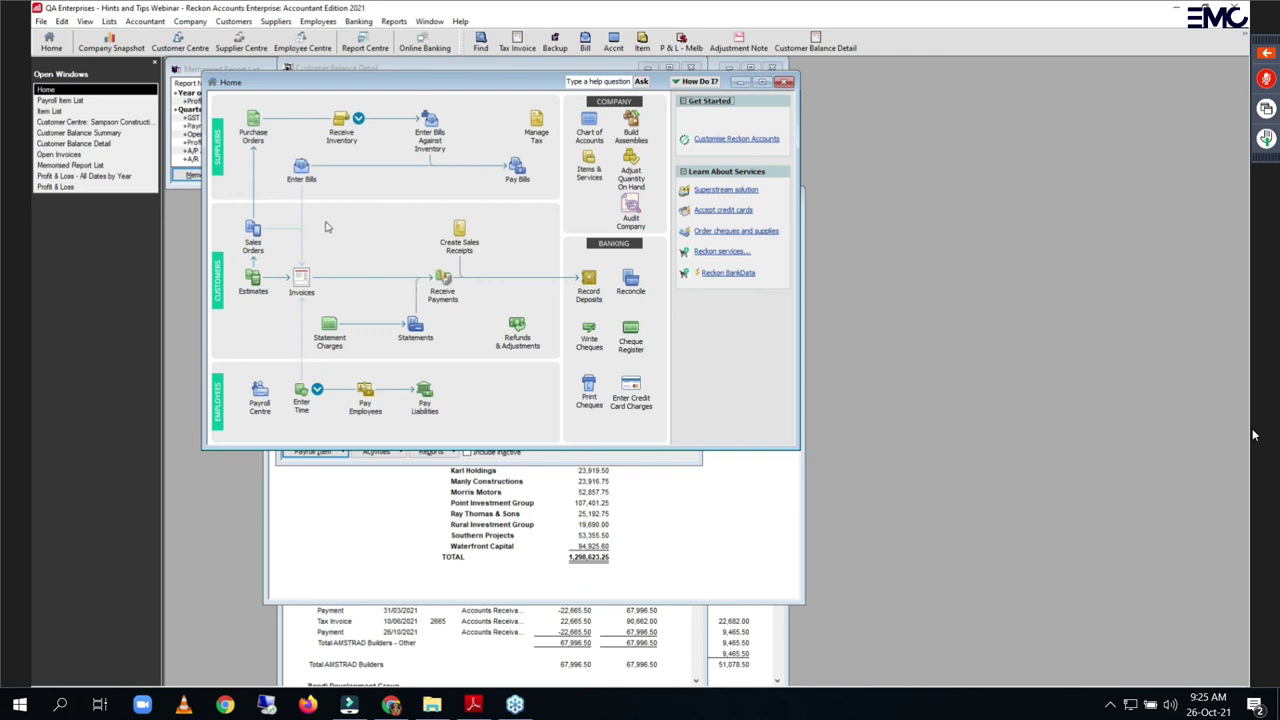
# Step: Open the paycheque dated 30/06/2021 from the selected employee's record in the Employee Centre, and return to the Home page
pyautogui.click(220, 403)
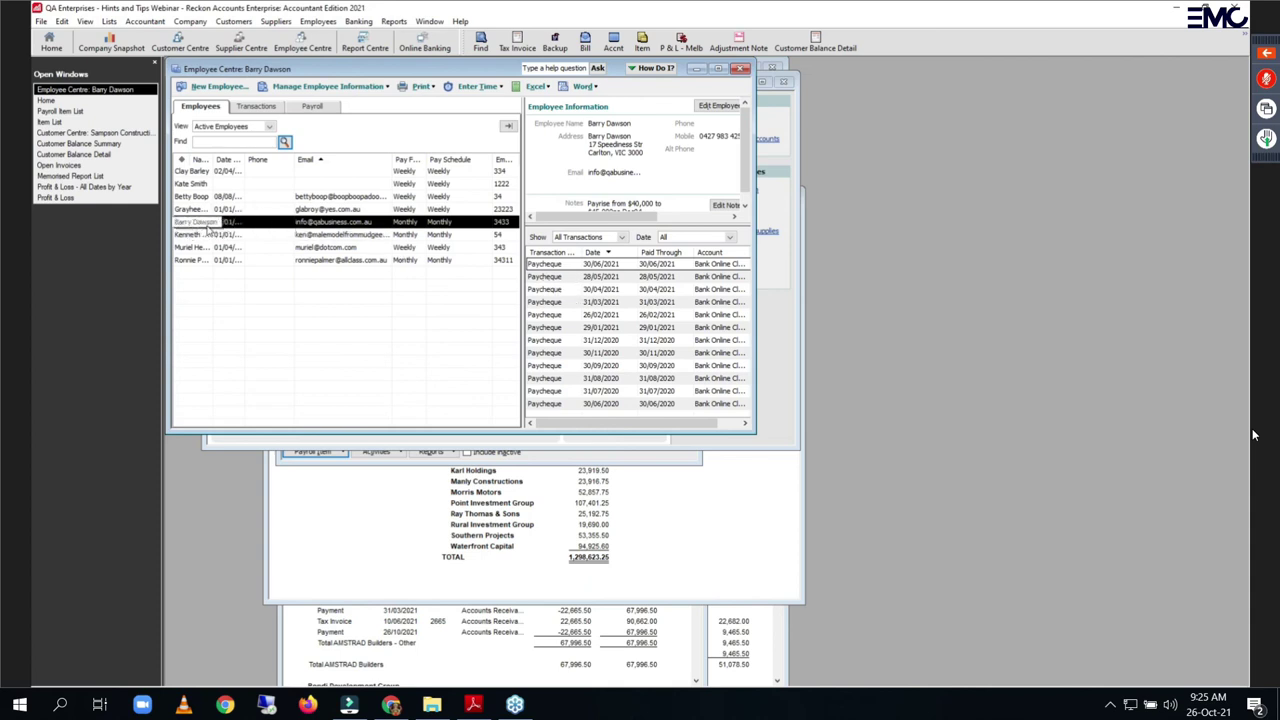
pyautogui.doubleClick(544, 265)
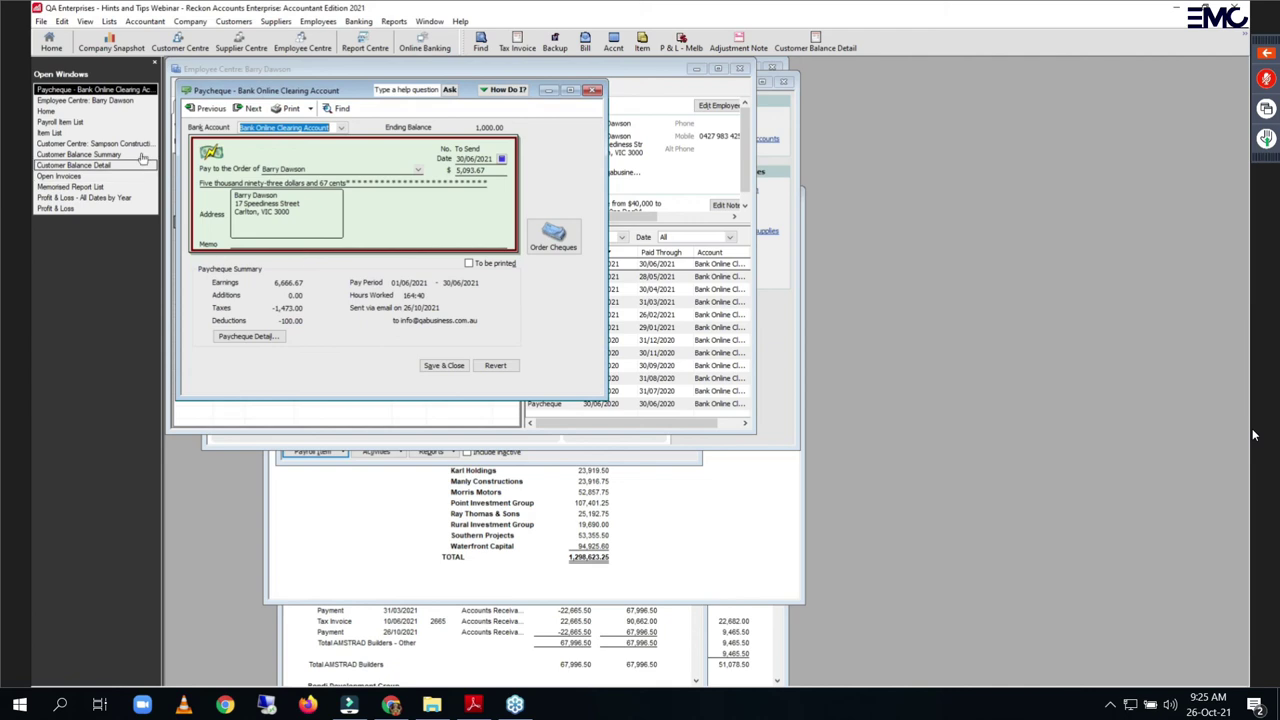
pyautogui.click(50, 46)
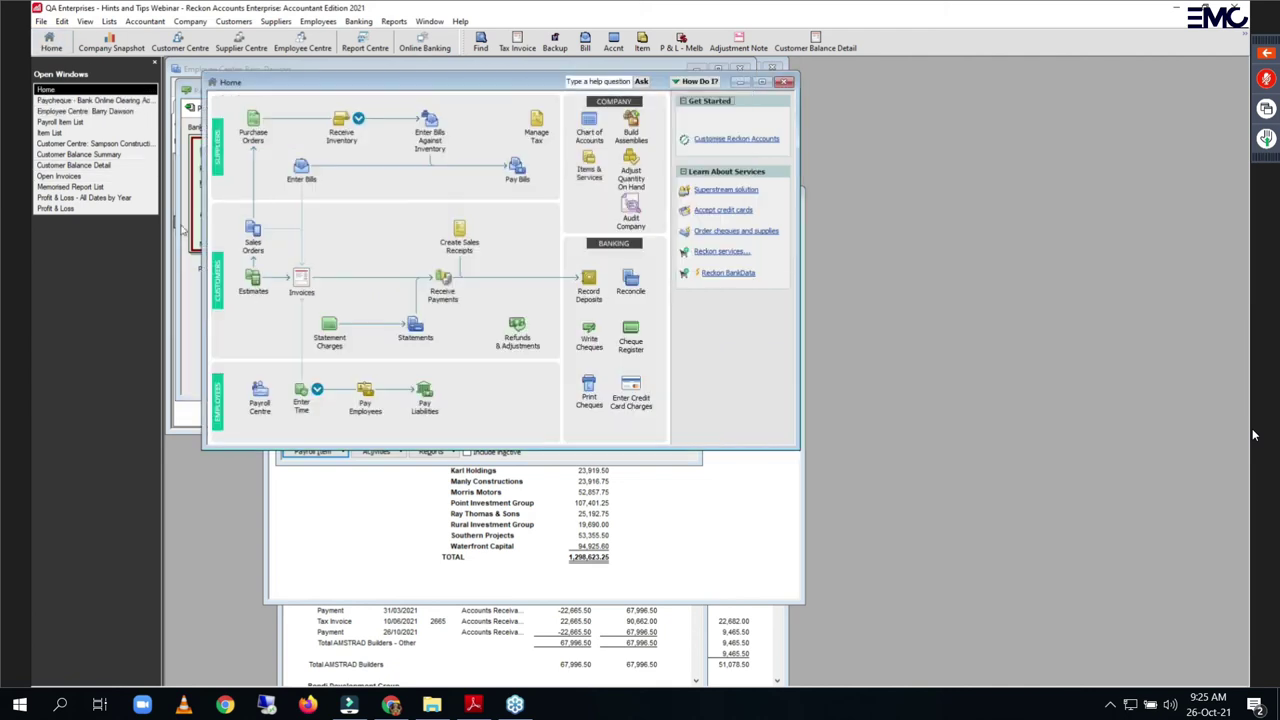
# Step: Open the Customer Centre, maximise its window, and go back to the Home page
pyautogui.click(217, 282)
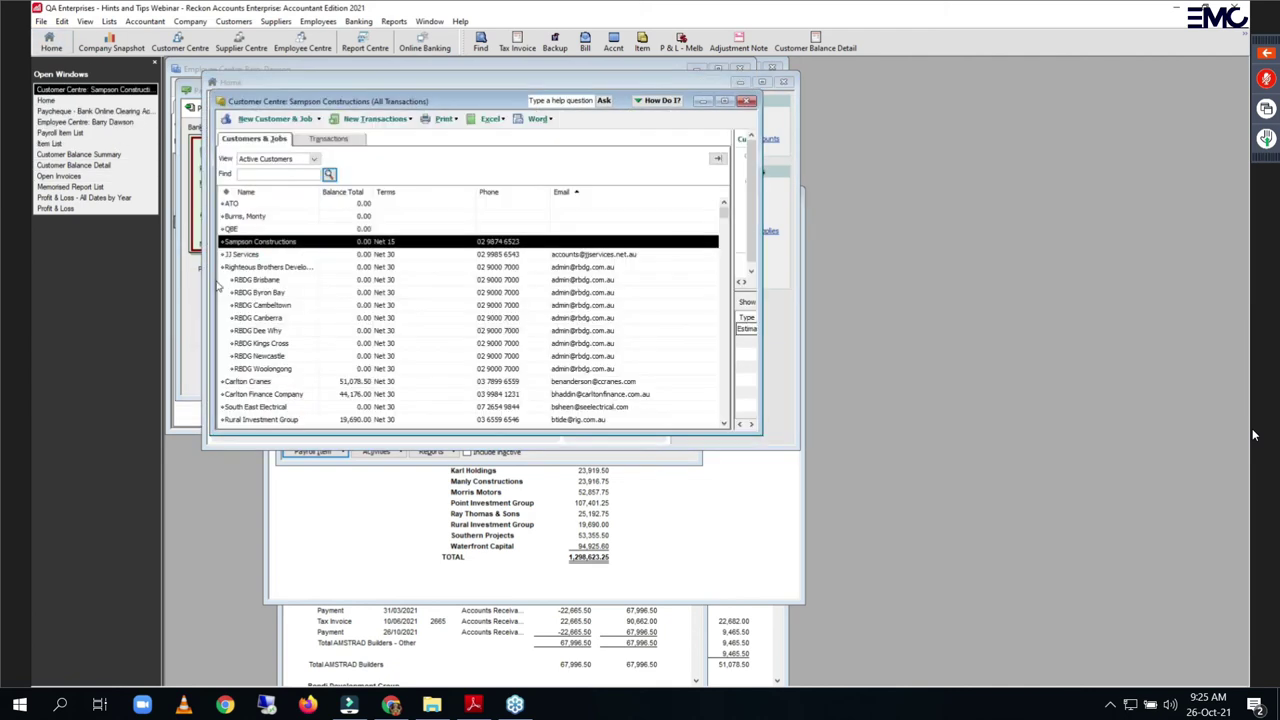
pyautogui.click(724, 101)
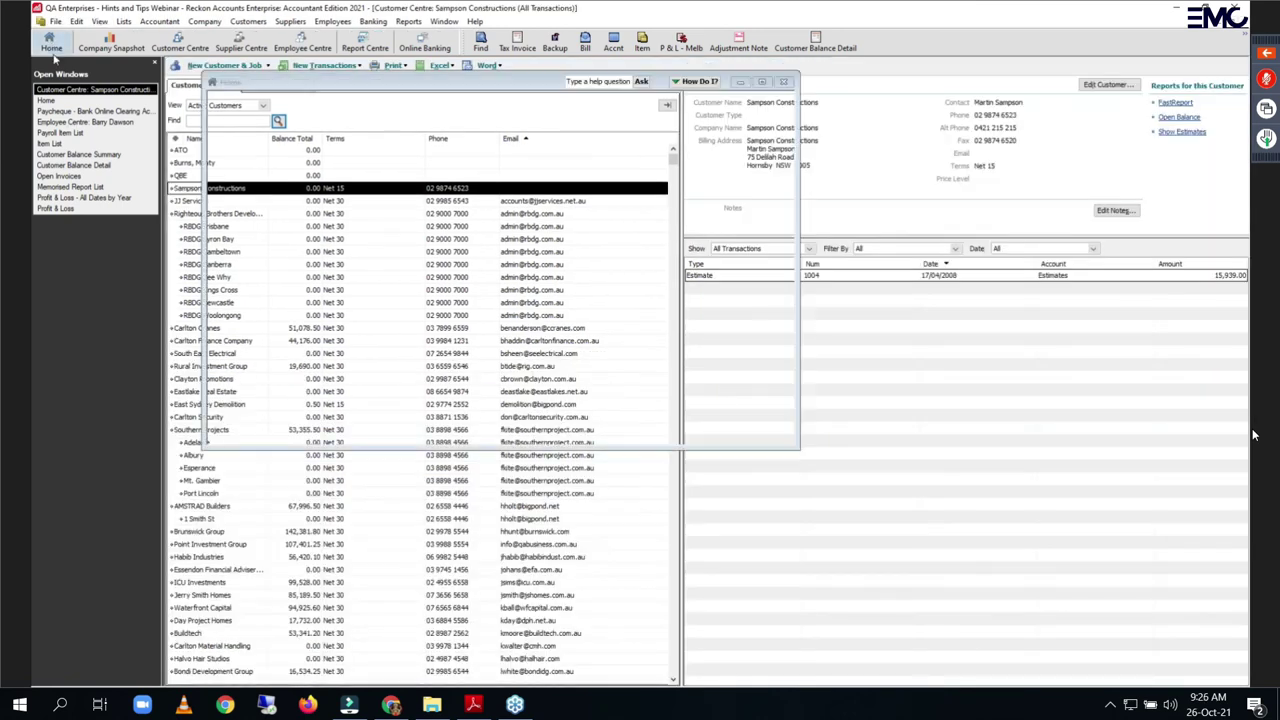
pyautogui.click(50, 46)
# Step: Open the invoice form, page back through the earlier tax invoices, and close the form
pyautogui.click(350, 272)
pyautogui.click(195, 66)
pyautogui.click(195, 66)
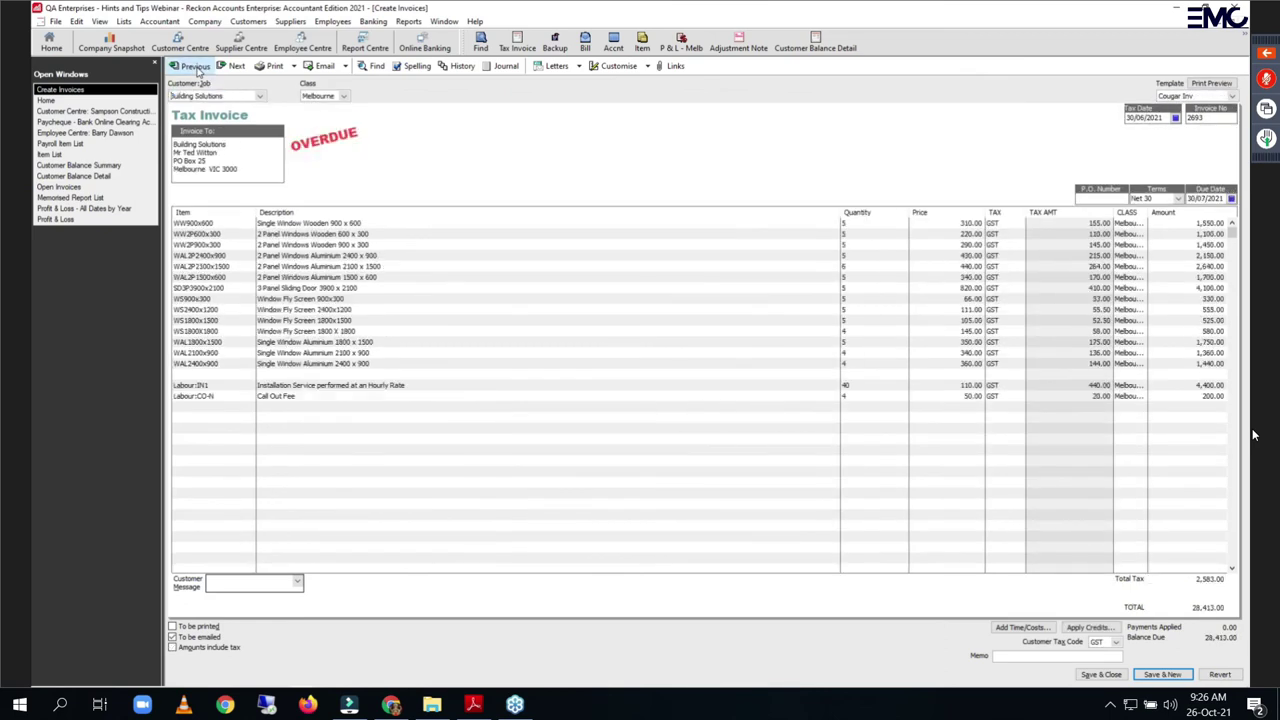
pyautogui.click(195, 66)
pyautogui.click(195, 66)
pyautogui.click(195, 66)
pyautogui.click(195, 66)
pyautogui.click(198, 74)
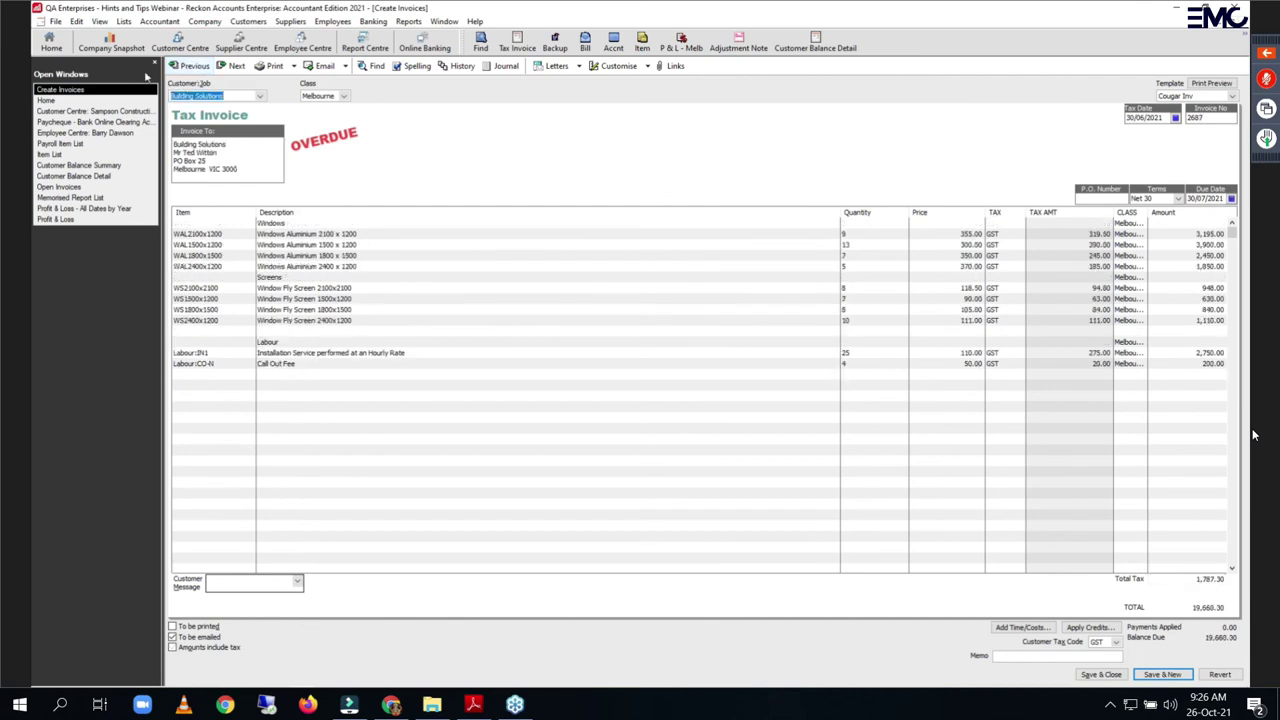
pyautogui.click(155, 75)
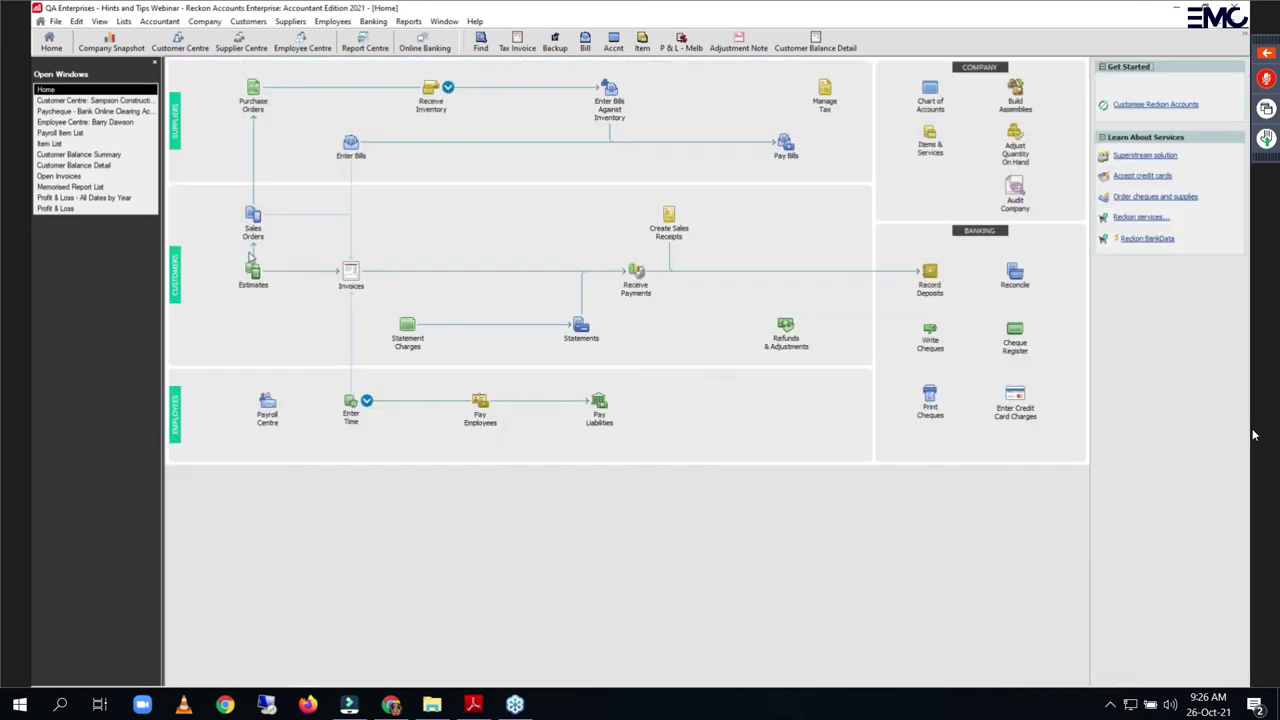
# Step: Open the Southern Projects tax invoice dated 10/06/2020 from the customer's transactions in the Customer Centre
pyautogui.click(175, 274)
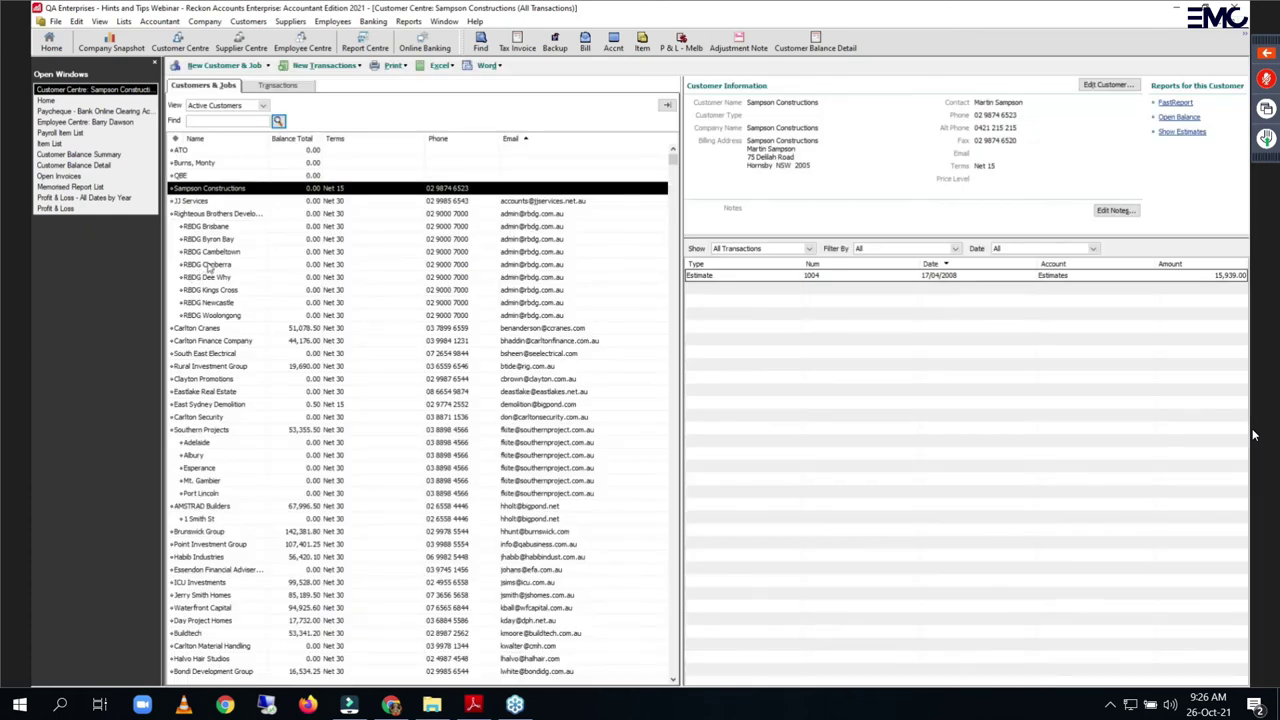
pyautogui.click(362, 266)
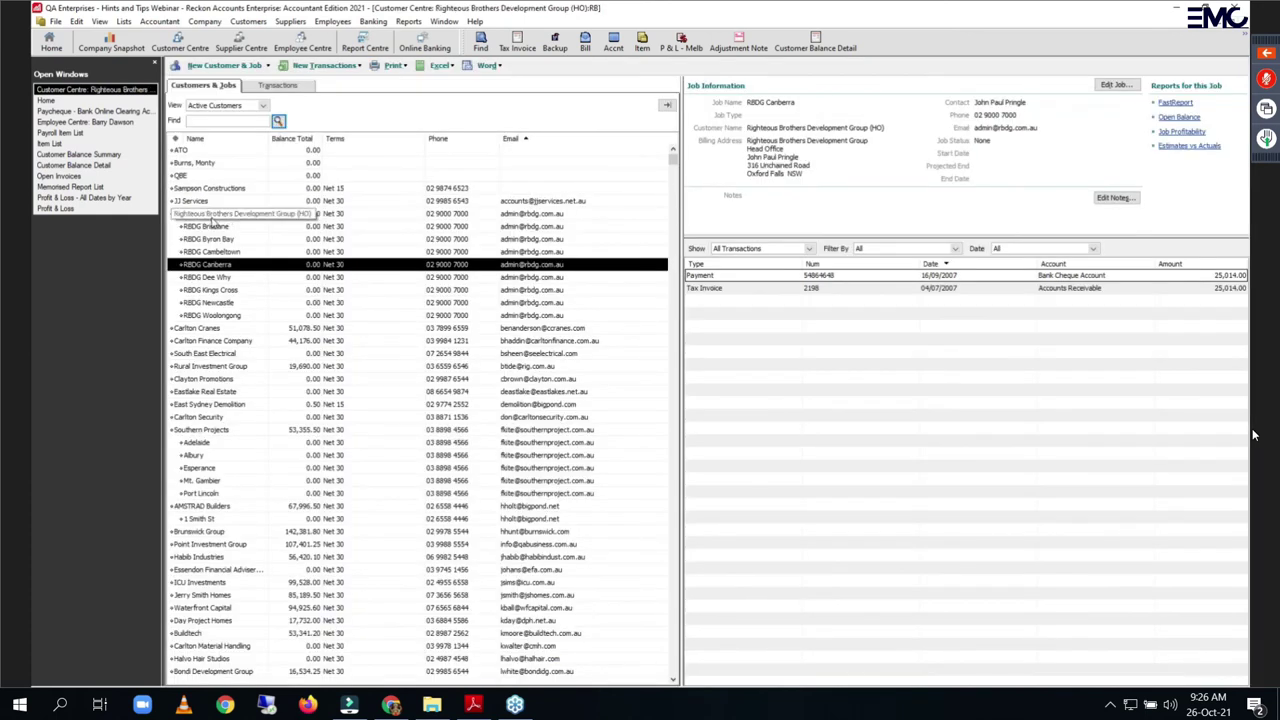
pyautogui.click(214, 430)
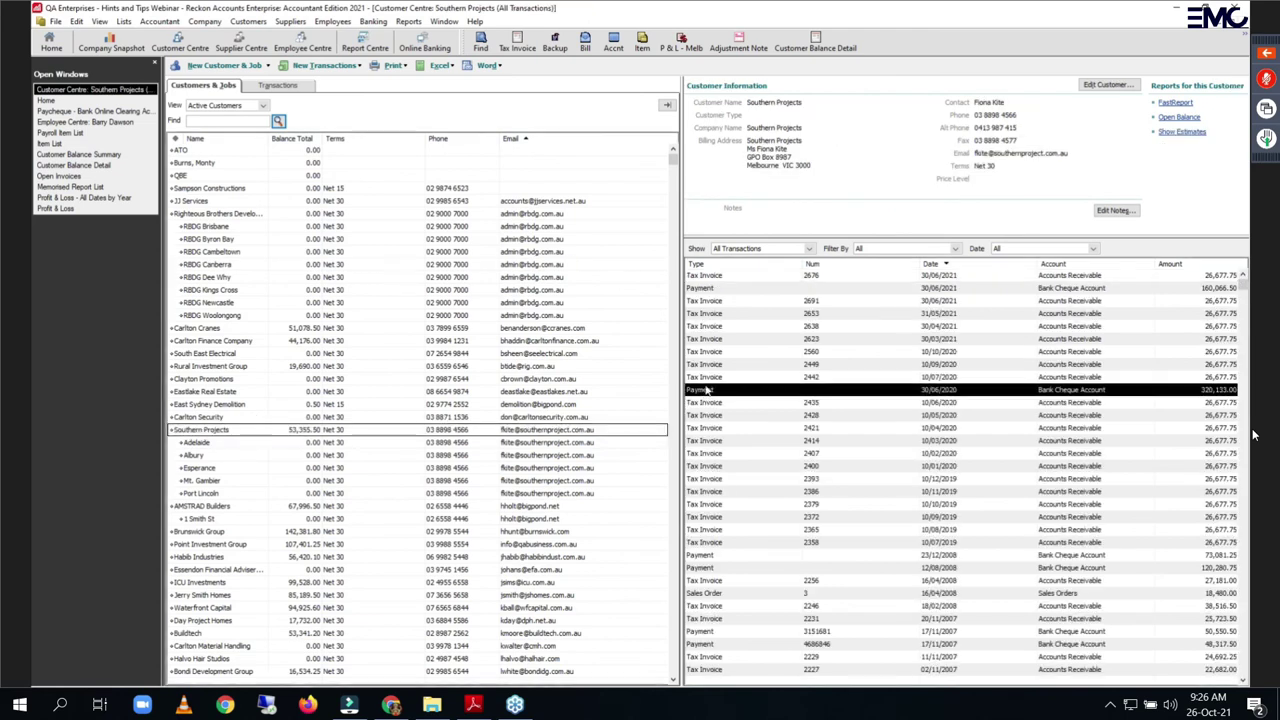
pyautogui.click(705, 401)
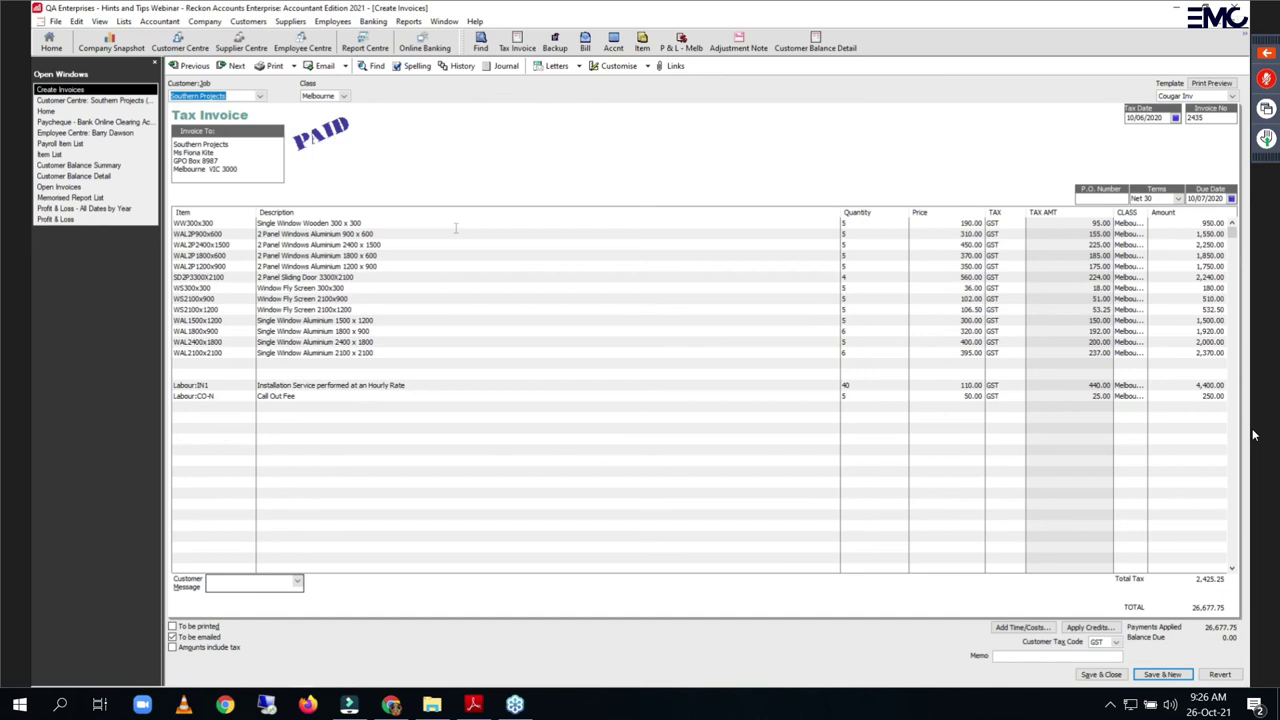
# Step: View the invoice's transaction history, go to the linked customer payment, and close the payment and the invoice
pyautogui.hotkey('ctrl', 'h')
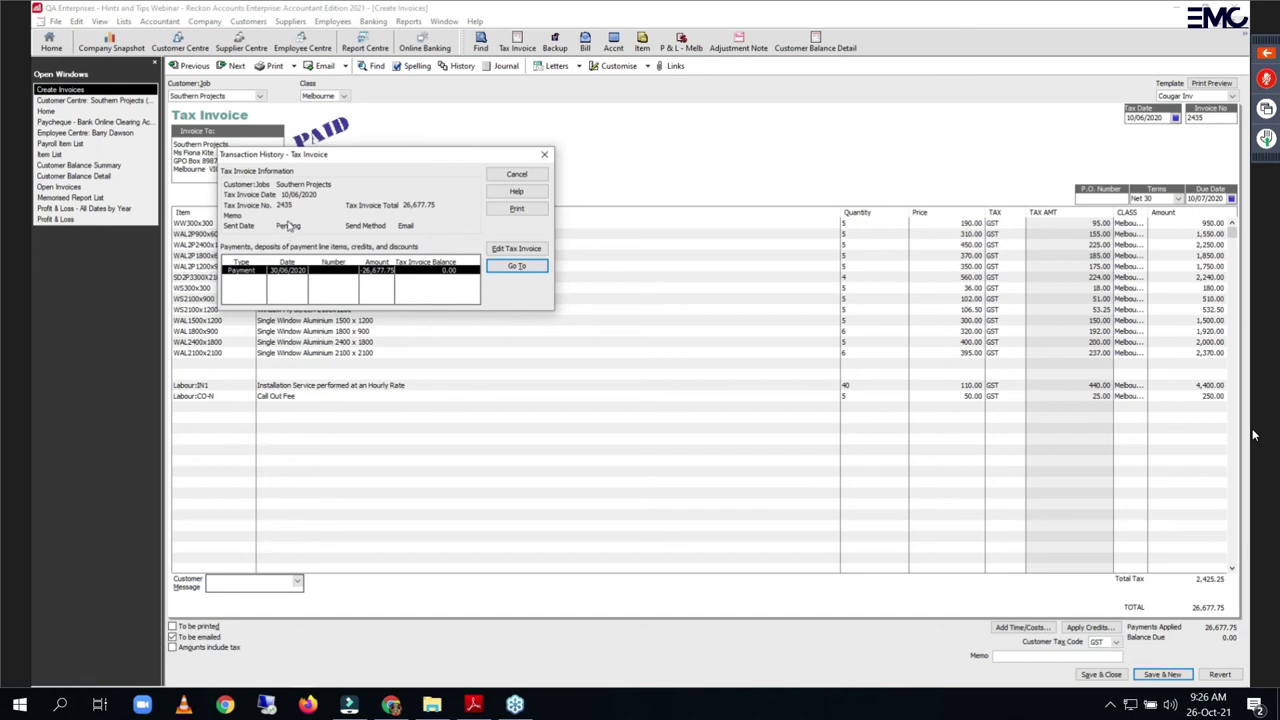
pyautogui.click(533, 177)
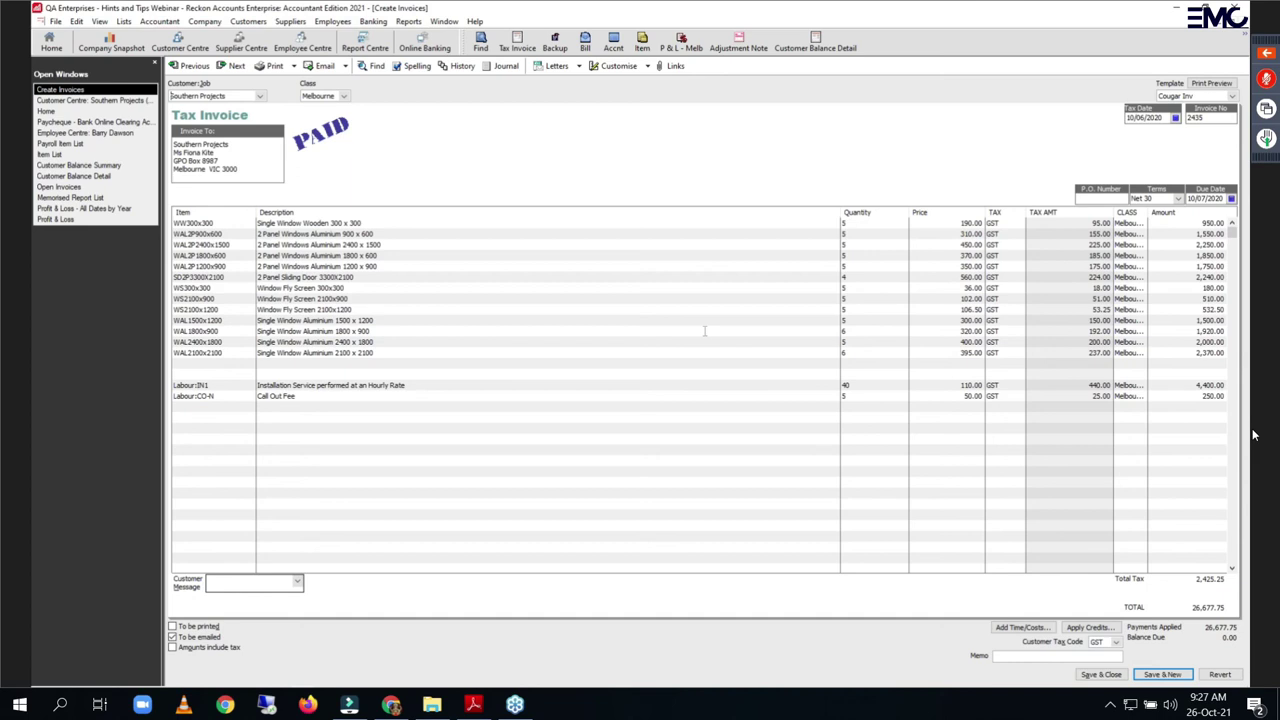
pyautogui.hotkey('ctrl', 'h')
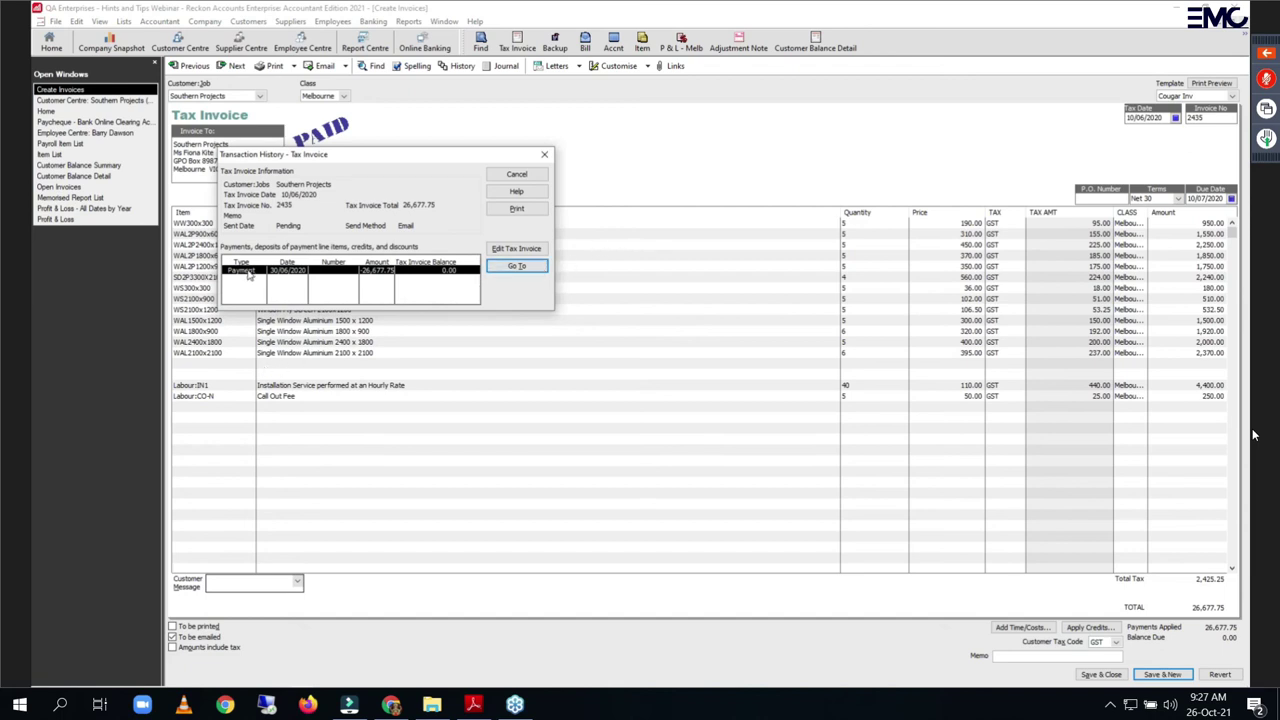
pyautogui.click(516, 265)
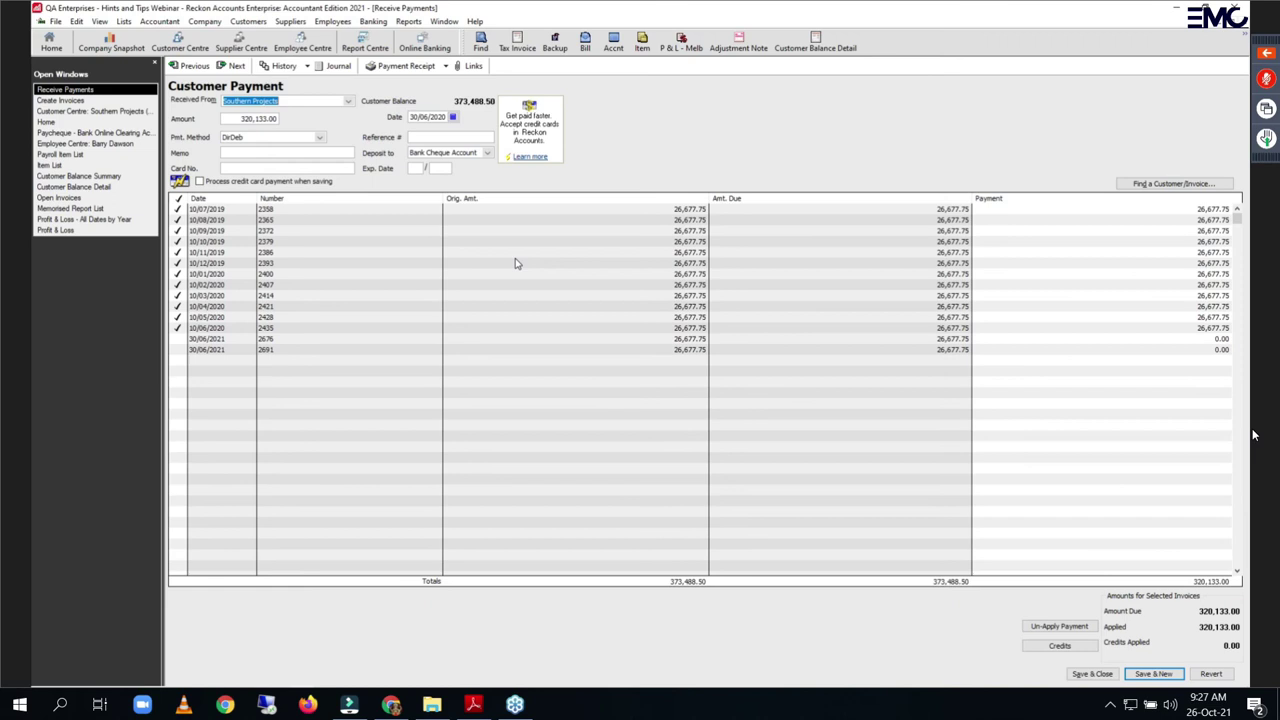
pyautogui.press('Escape')
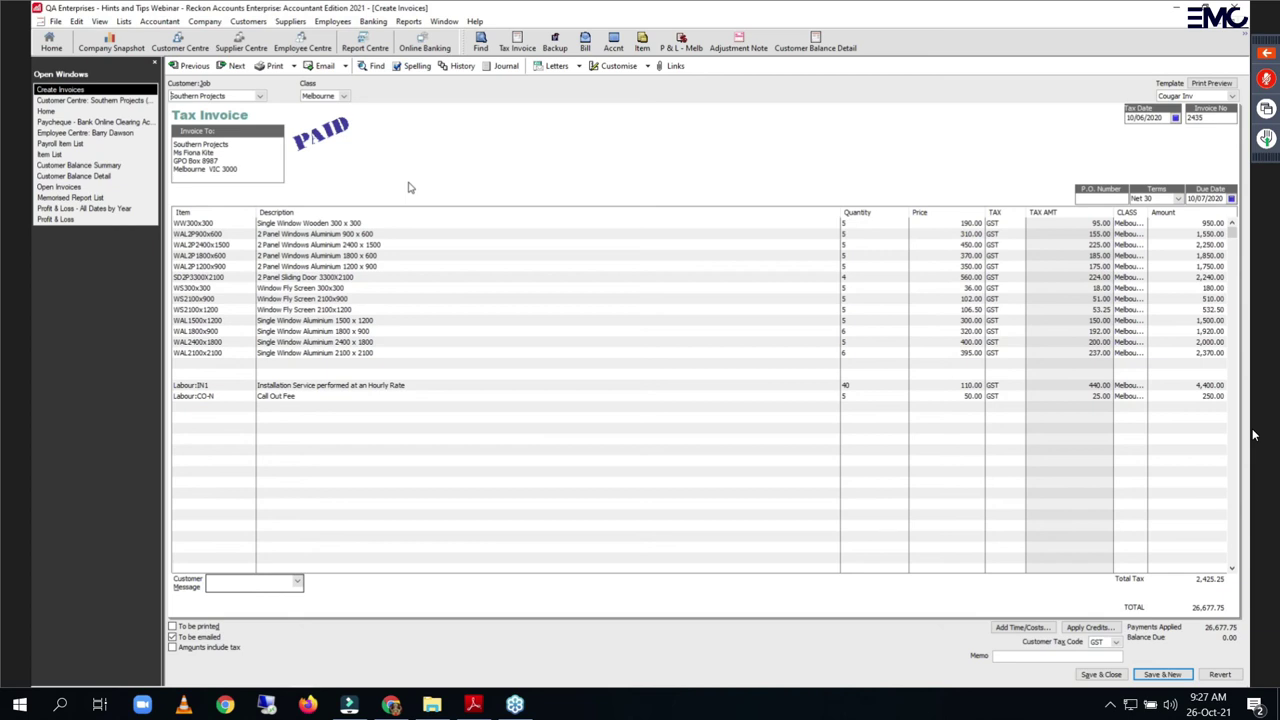
pyautogui.press('Escape')
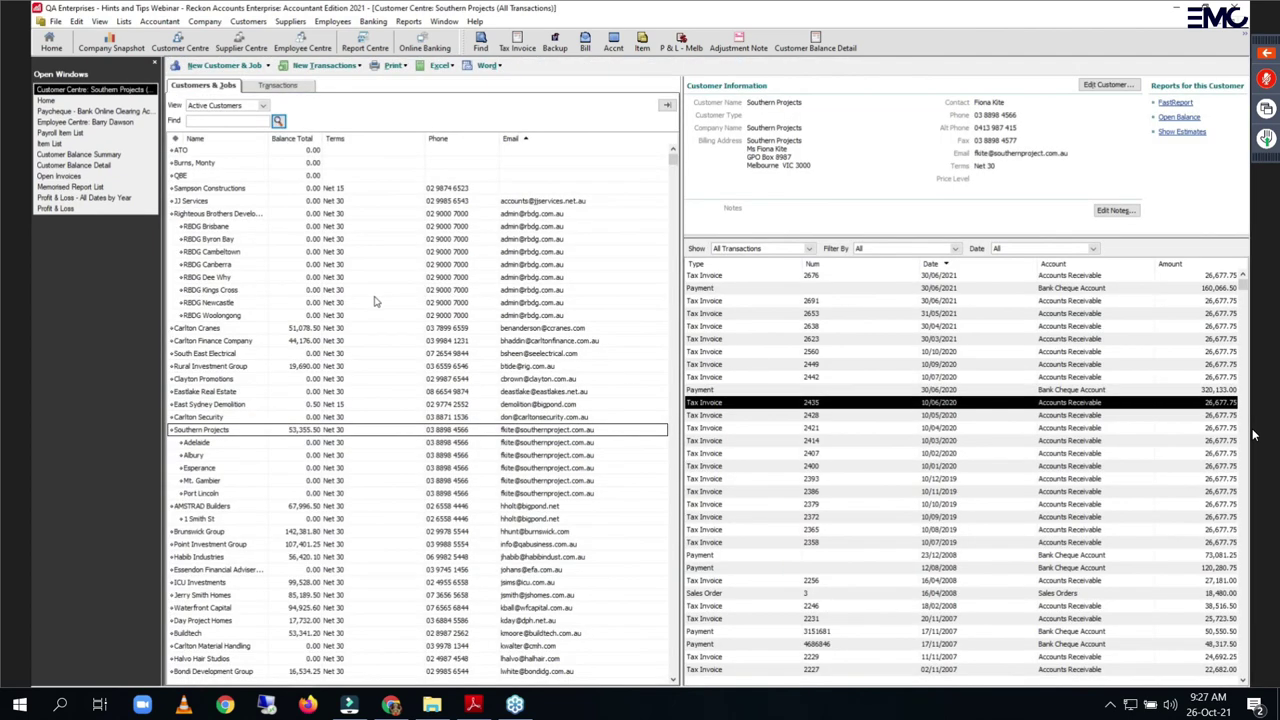
# Step: Sort the Customer Centre list alphabetically by name
pyautogui.scroll(-1, 370, 291)
pyautogui.scroll(3, 370, 291)
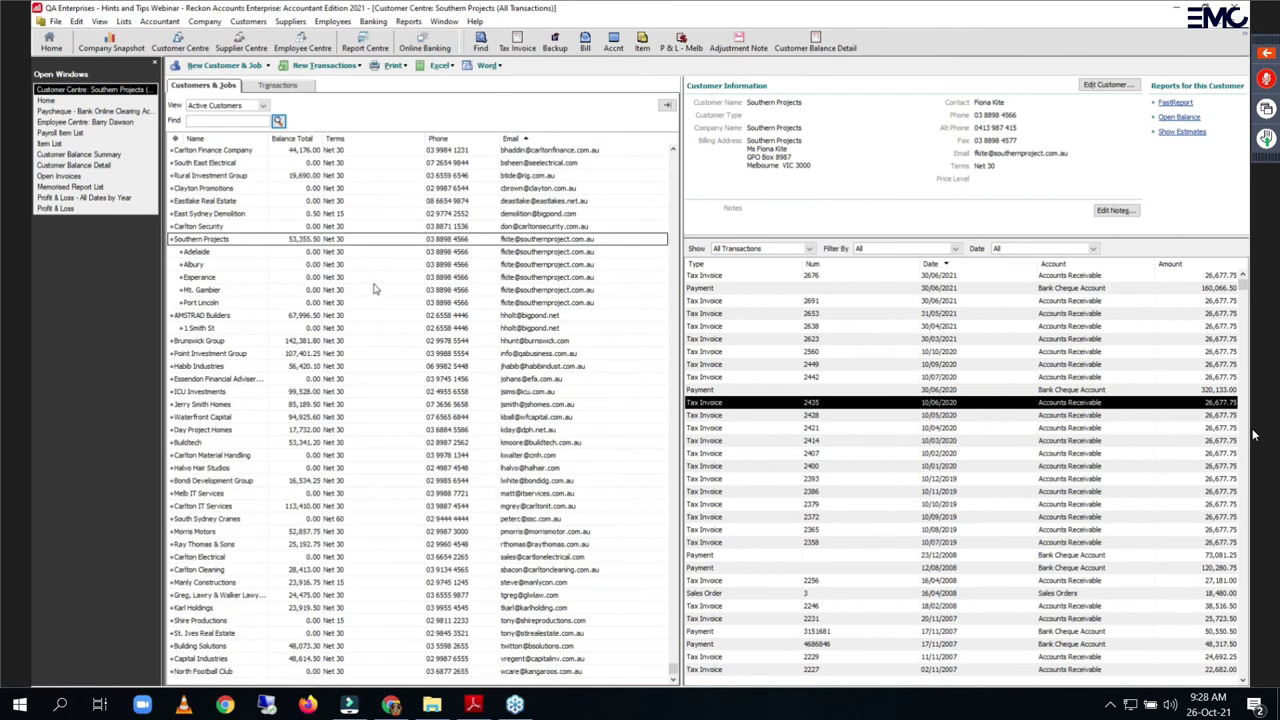
pyautogui.click(222, 140)
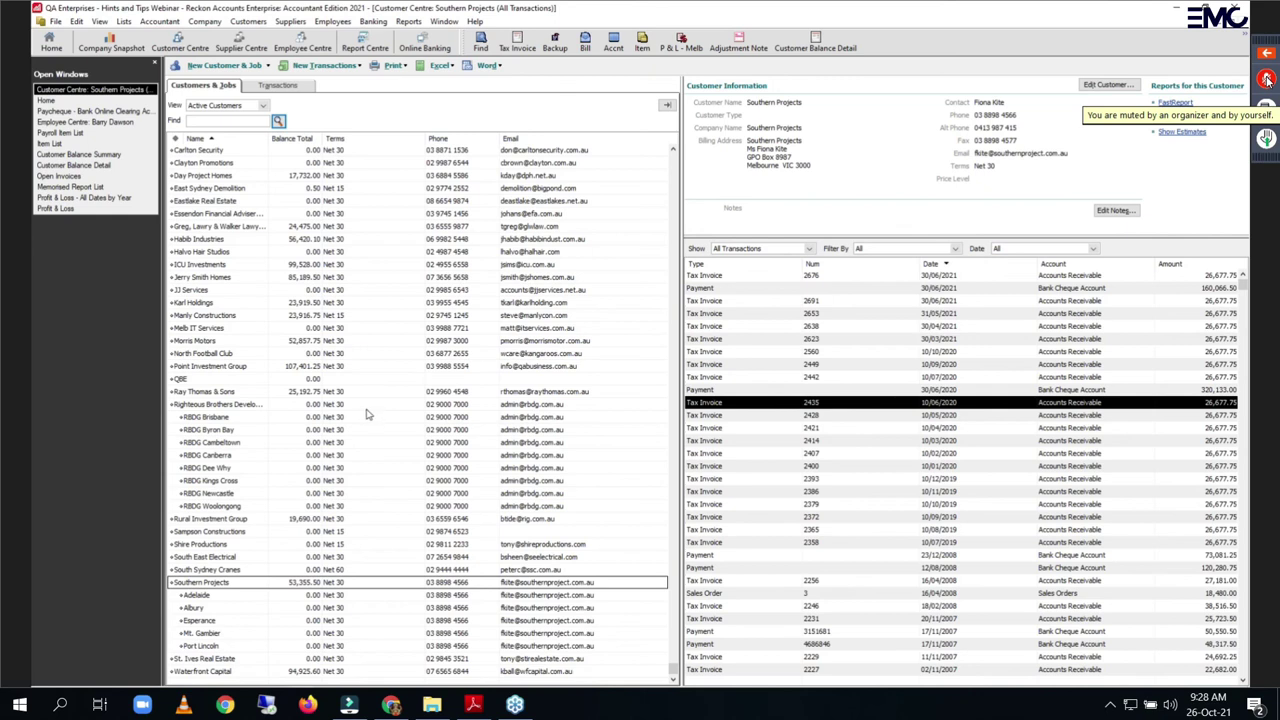
pyautogui.scroll(5, 366, 413)
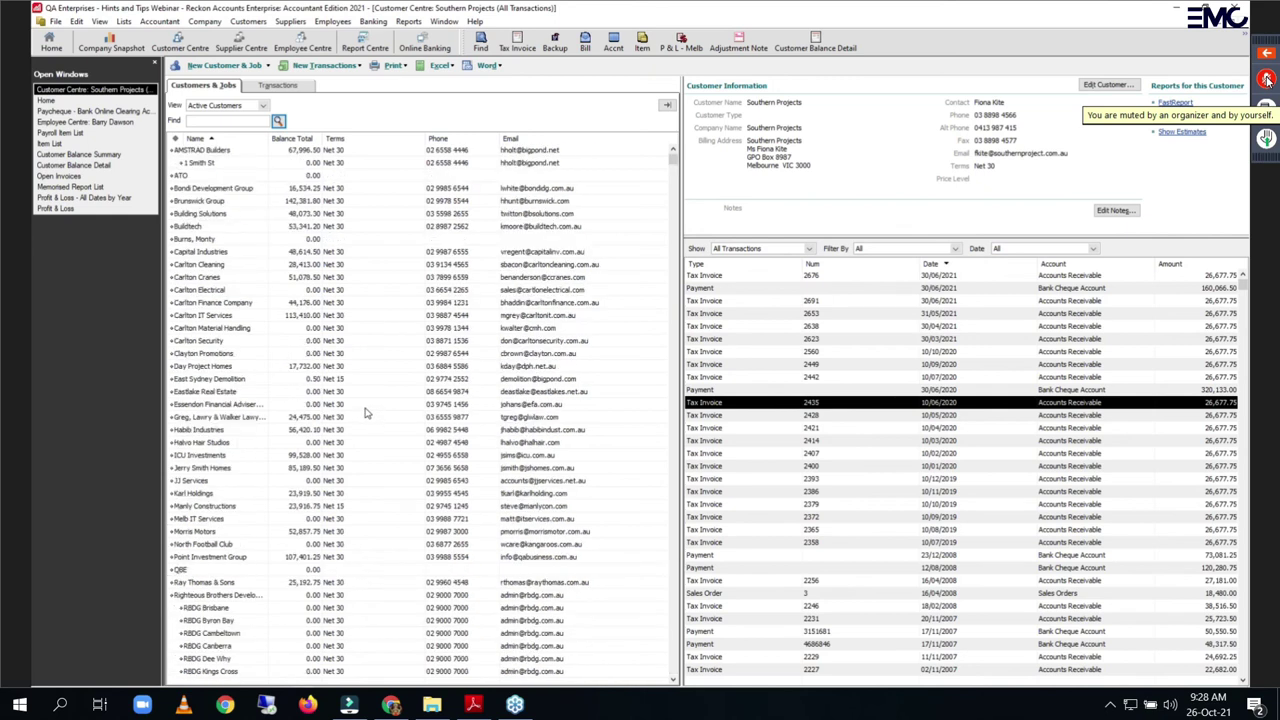
# Step: View the transactions of the customer Clayton Promotions, and return to the Home page
pyautogui.click(298, 443)
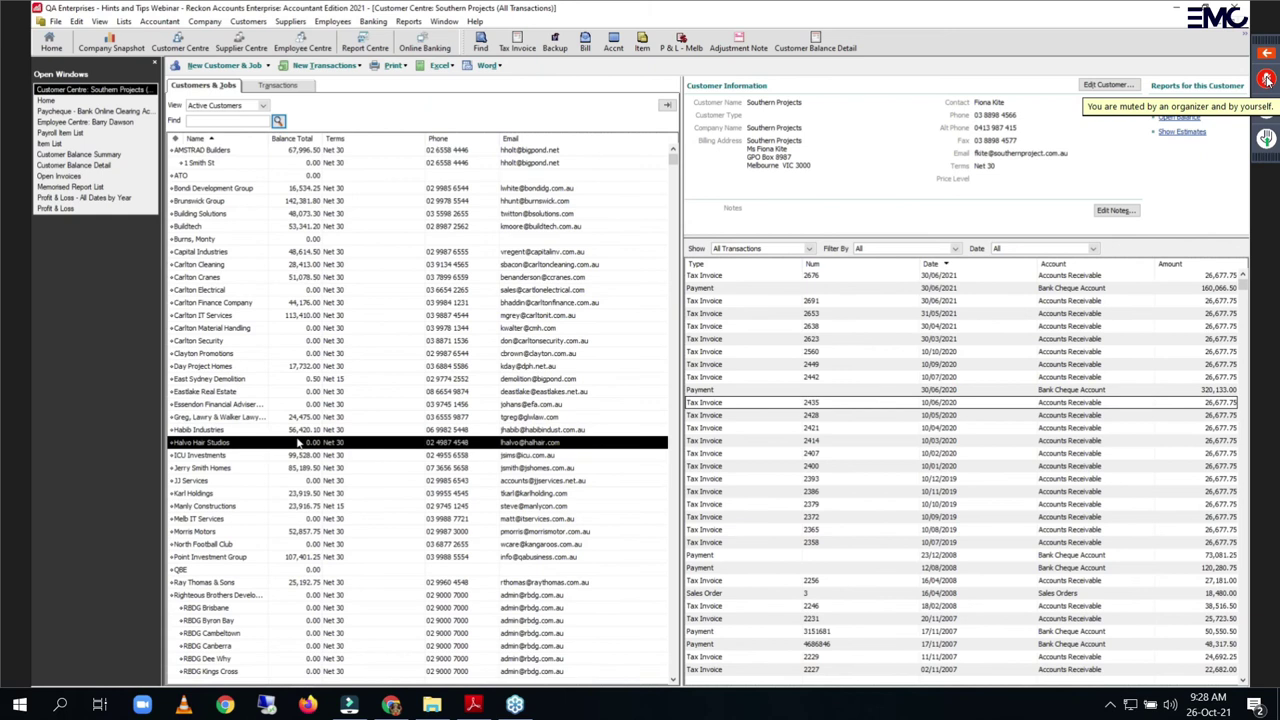
pyautogui.click(292, 354)
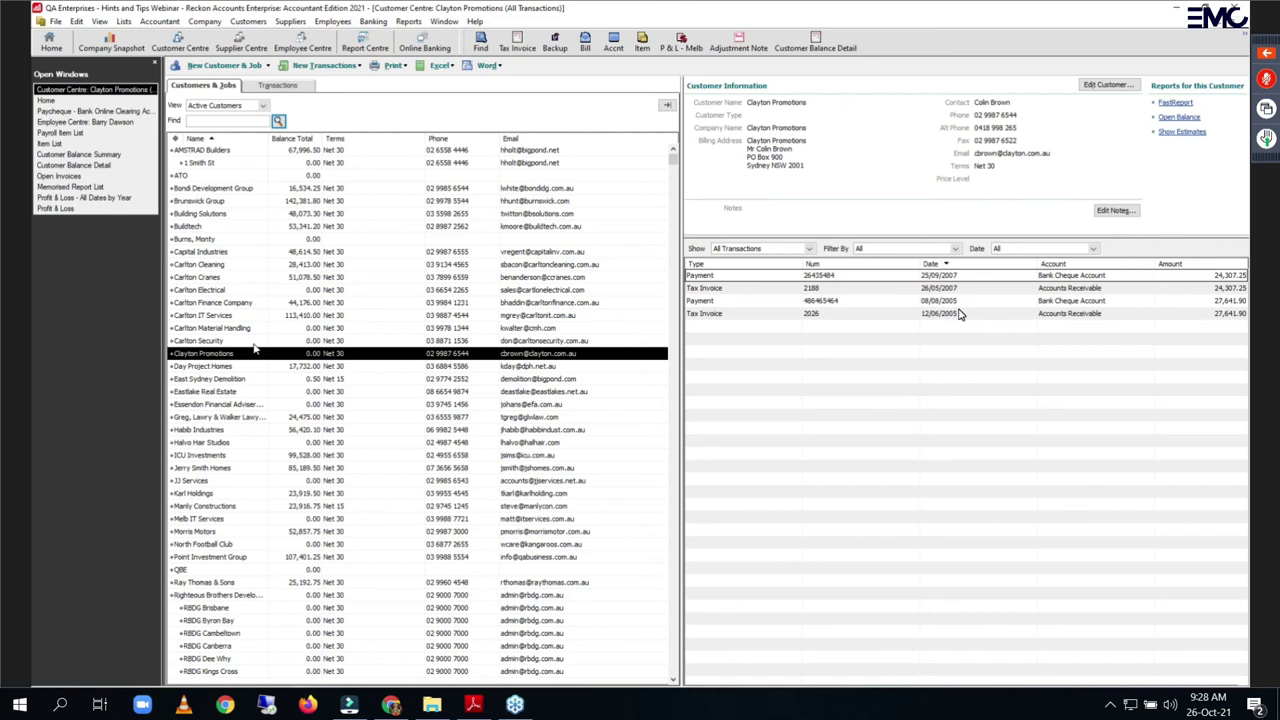
pyautogui.click(51, 45)
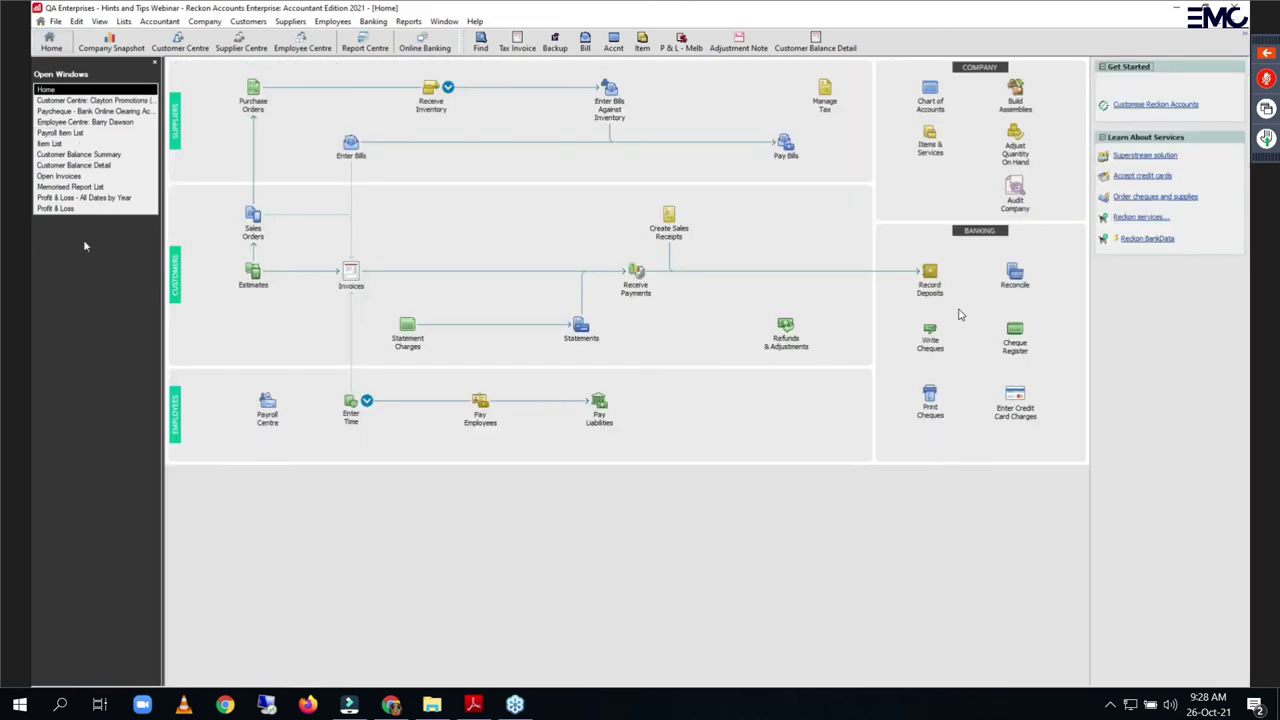
# Step: Start a new tax invoice and choose Clayton Promotions as the customer
pyautogui.click(352, 280)
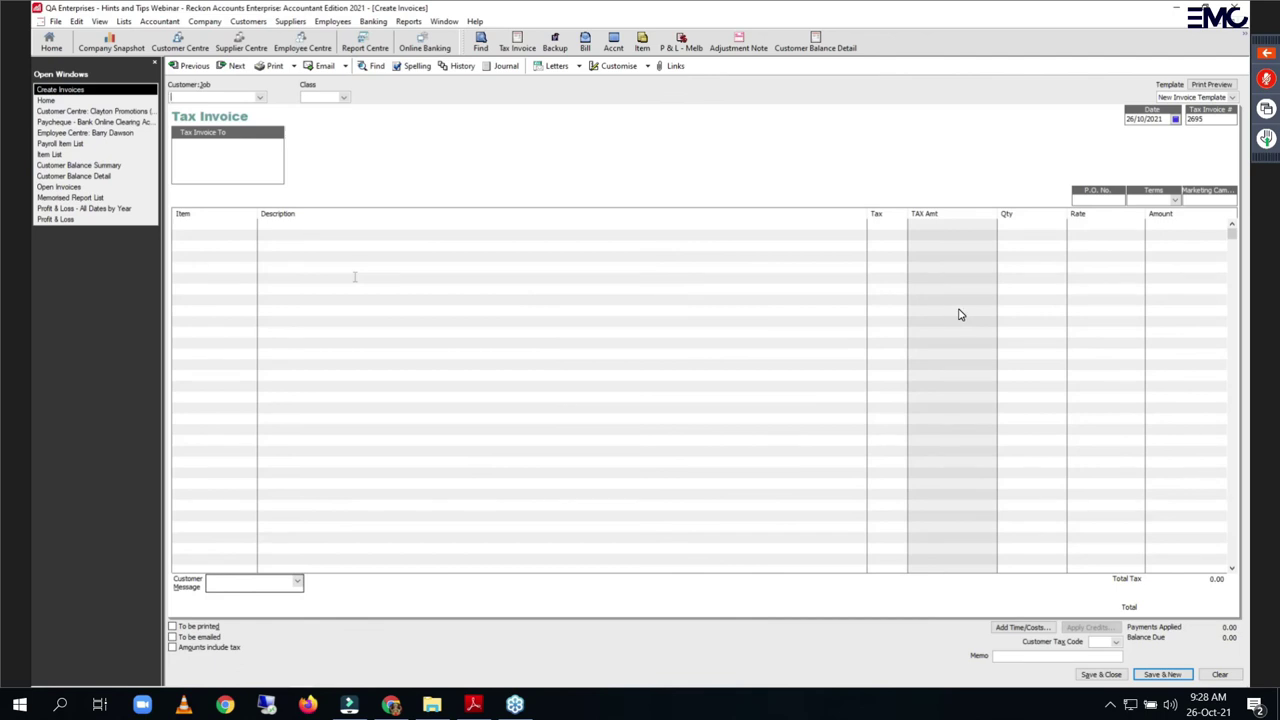
pyautogui.write('Clay')
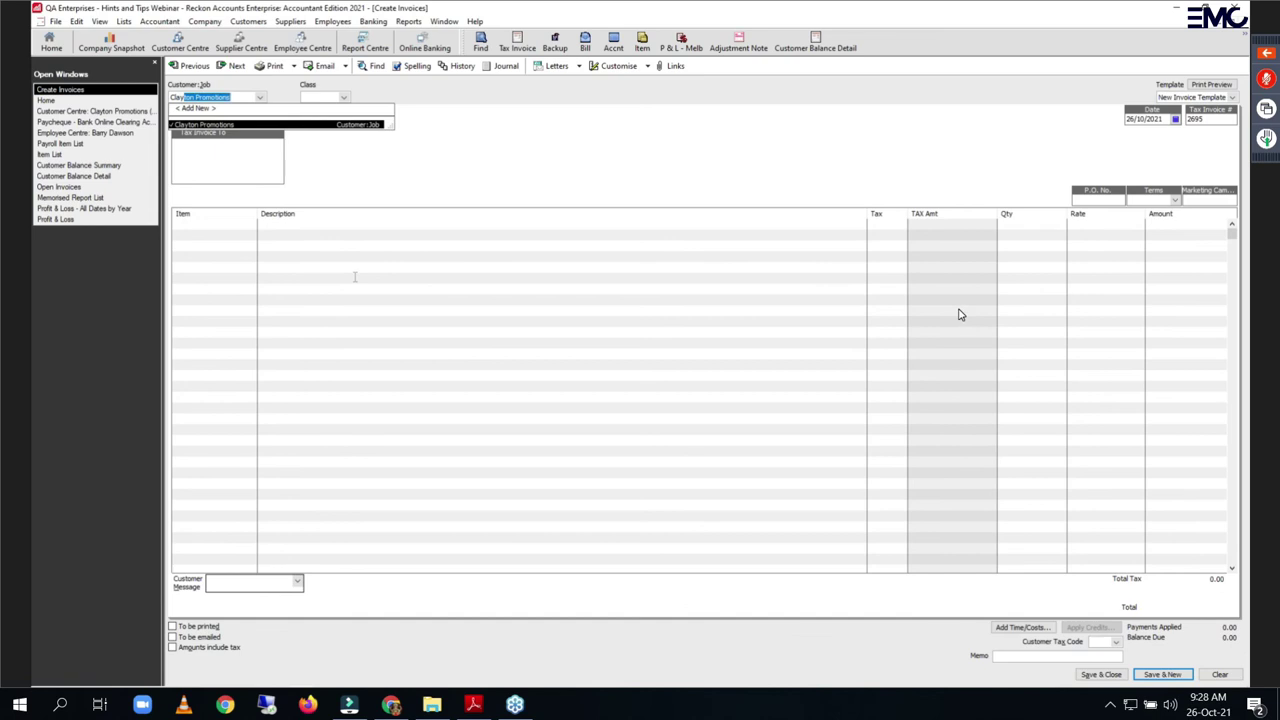
pyautogui.write('ton')
# Step: Jump from the invoice's customer field to Clayton Promotions in the Customer Centre, switch between both windows, and return to the invoice
pyautogui.hotkey('ctrl', 'j')
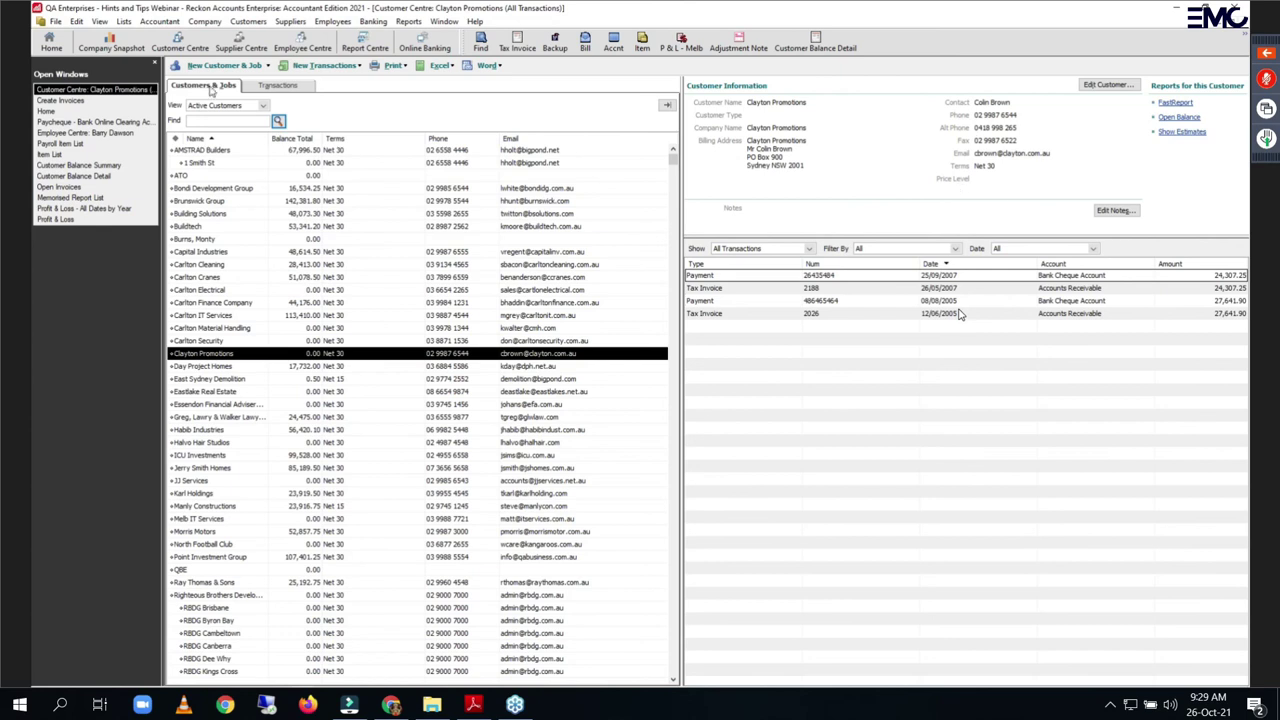
pyautogui.click(70, 102)
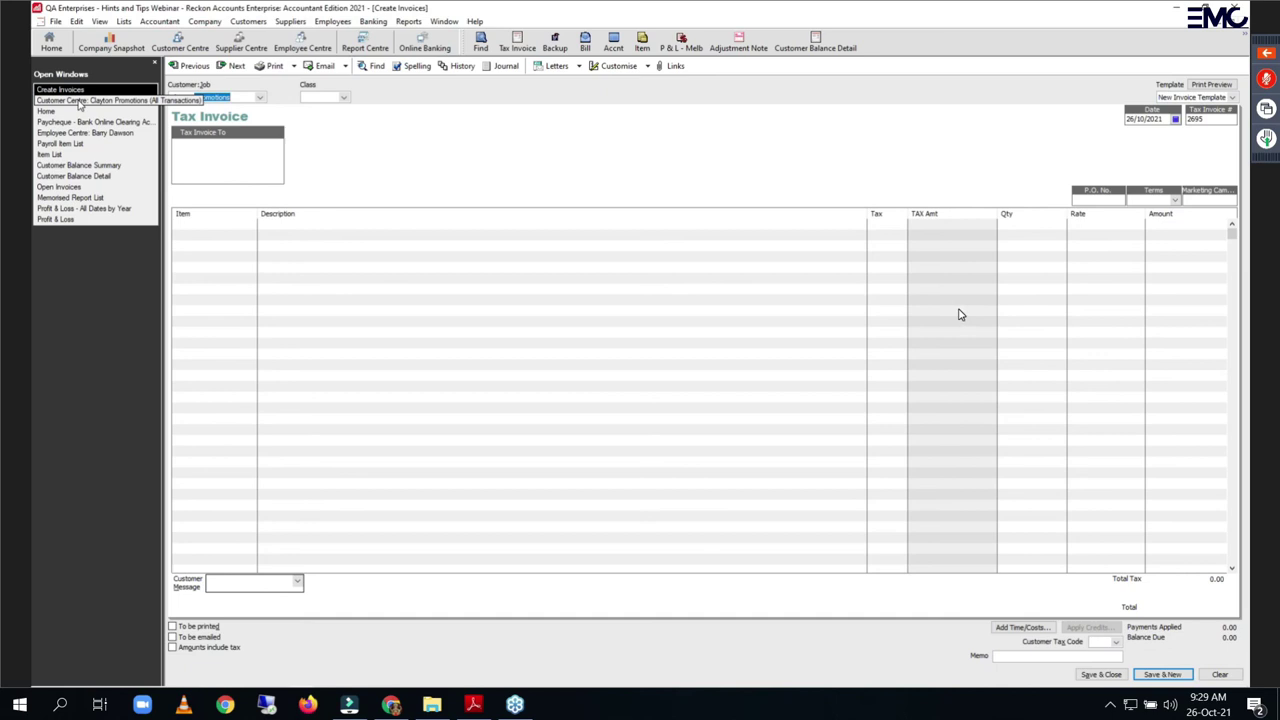
pyautogui.click(80, 102)
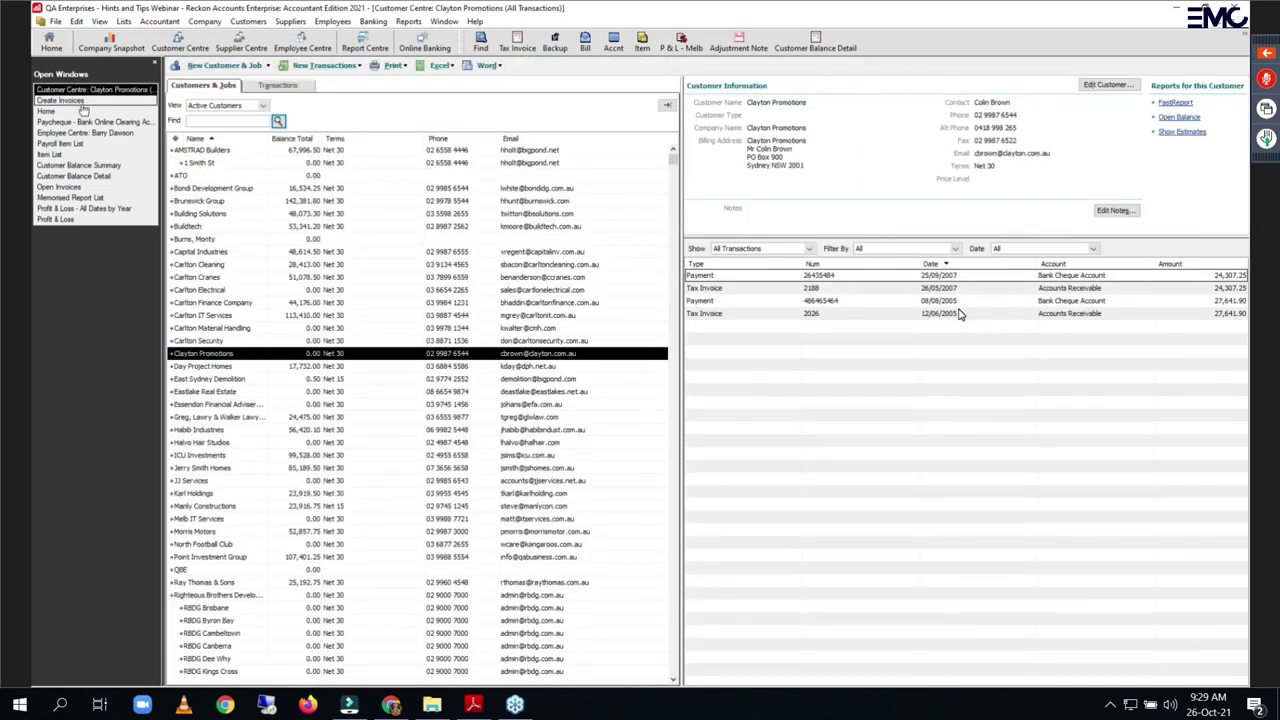
pyautogui.click(79, 103)
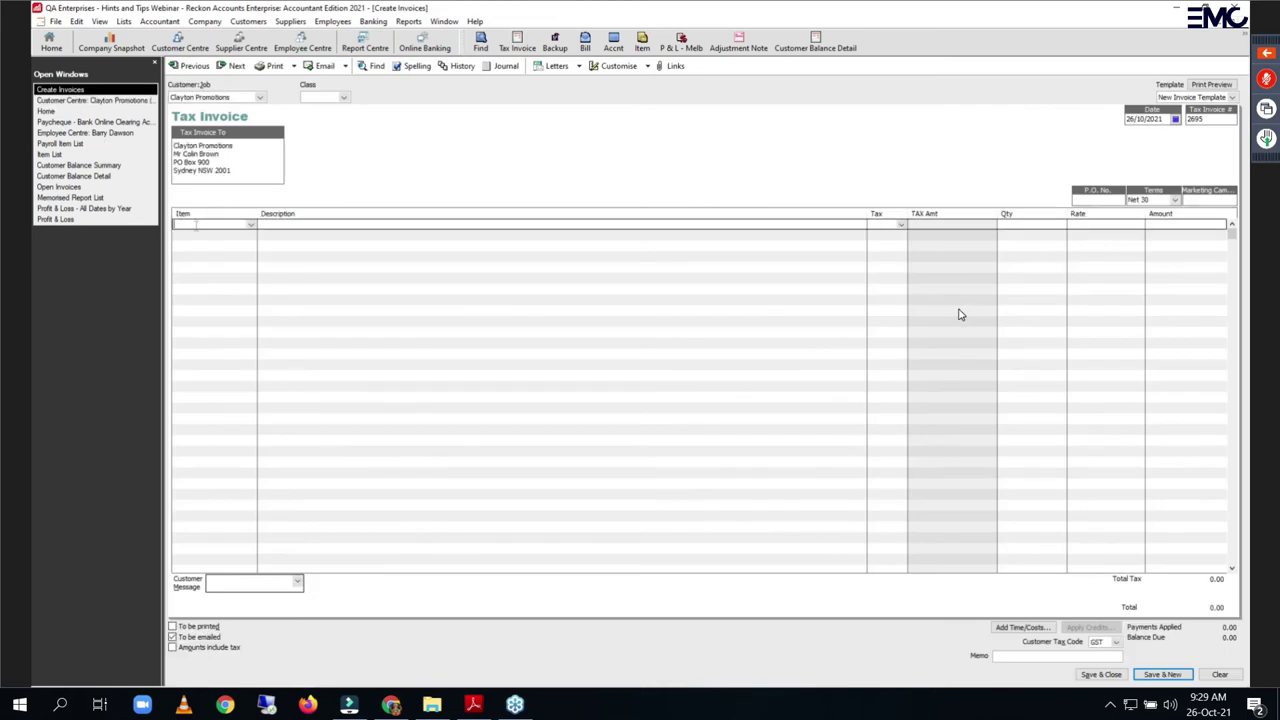
# Step: Add the item WAL1800x1200 to the first line of the invoice and dismiss the stock warning
pyautogui.write('WAL1200x1200')
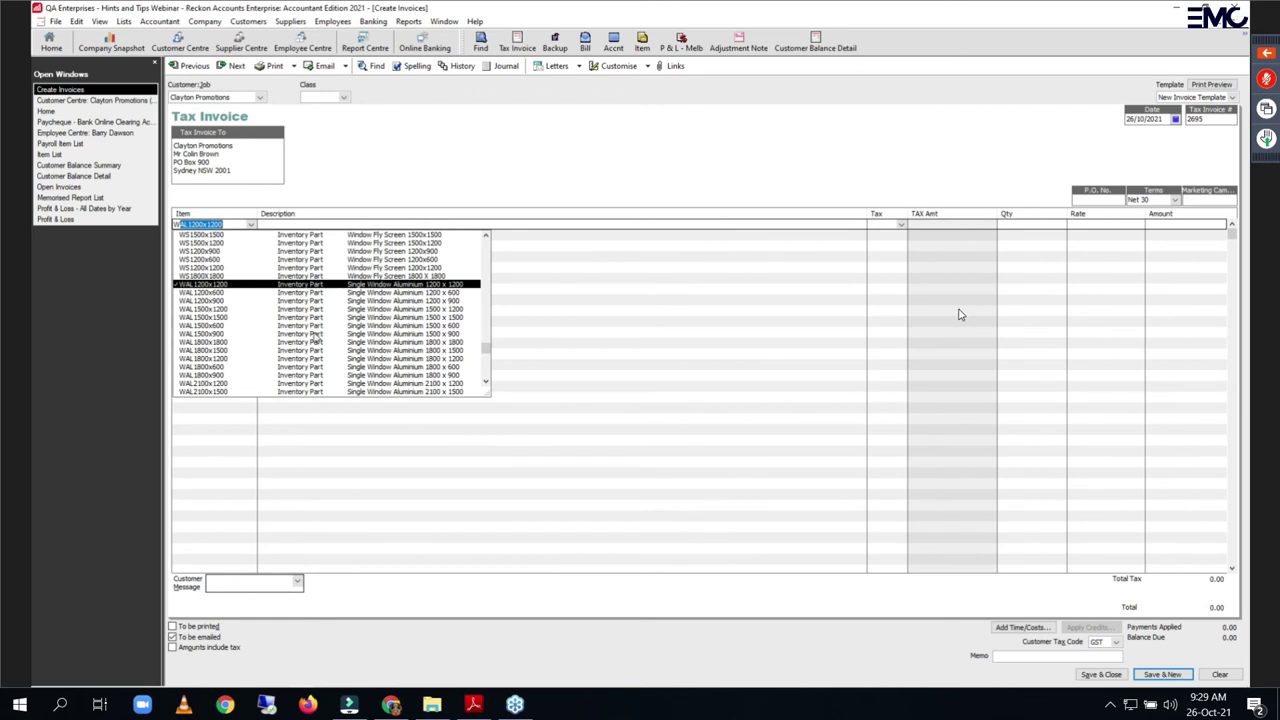
pyautogui.click(209, 358)
pyautogui.click(300, 240)
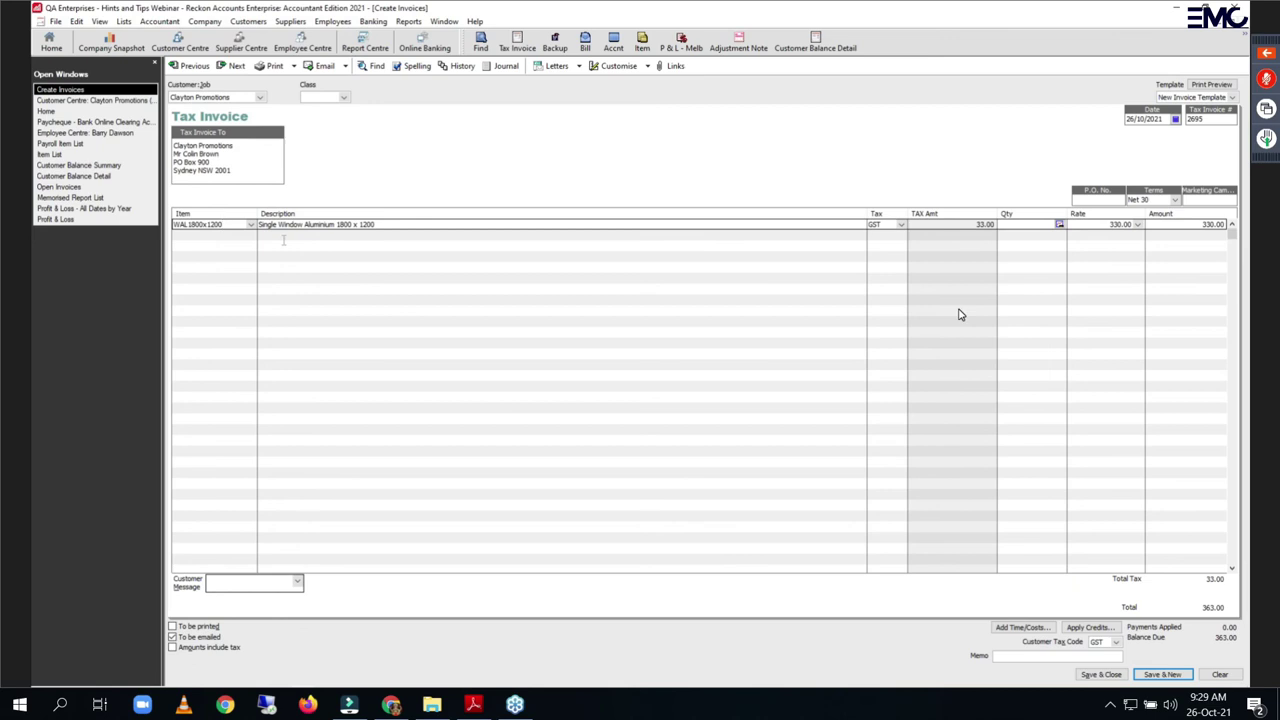
# Step: Look up the invoice line's item in the Item List, view its item details, and close them without changes
pyautogui.hotkey('ctrl', 'l')
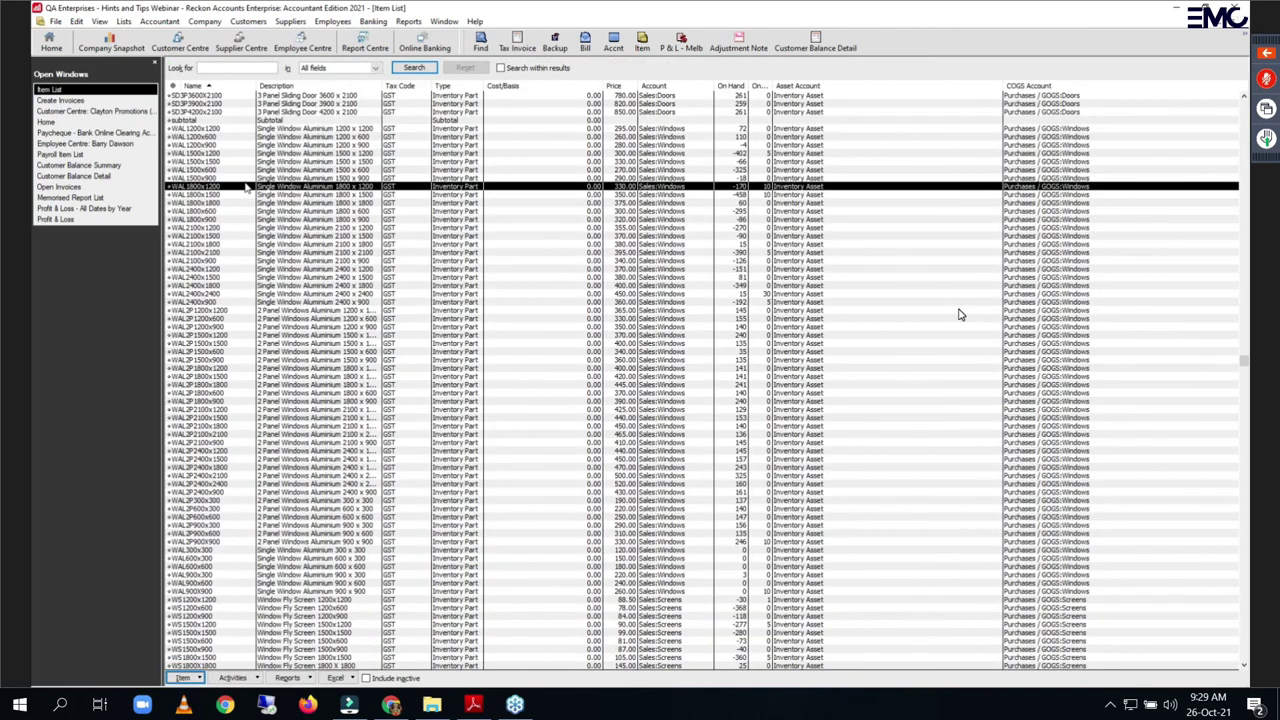
pyautogui.doubleClick(245, 187)
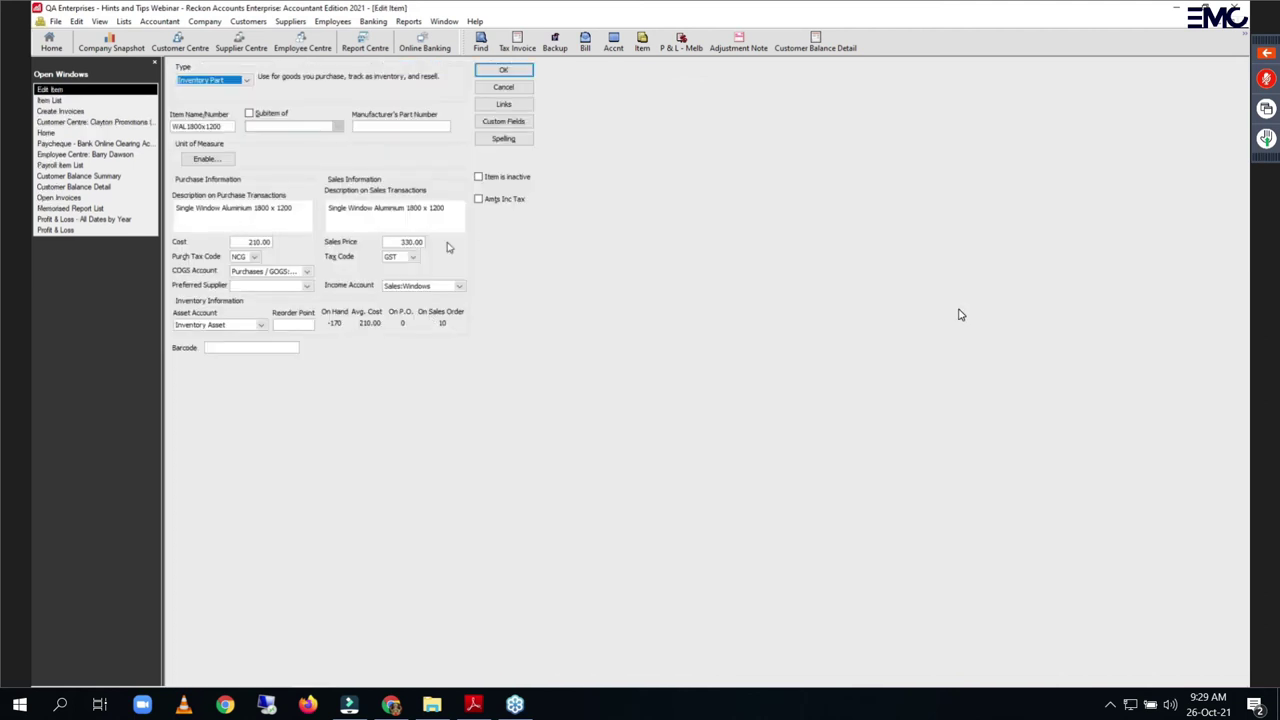
pyautogui.press('Escape')
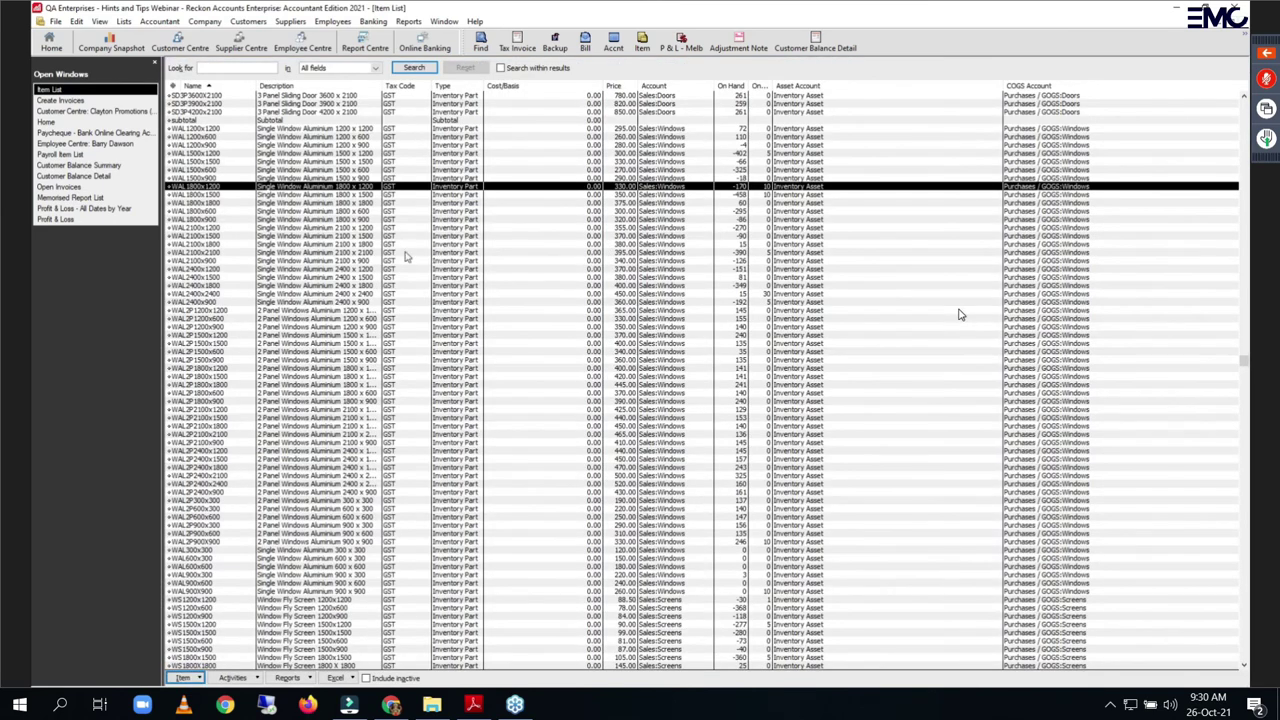
# Step: Replace the invoice line's item with WAL1800x900 from the Item List, and close the invoice without saving it
pyautogui.click(192, 220)
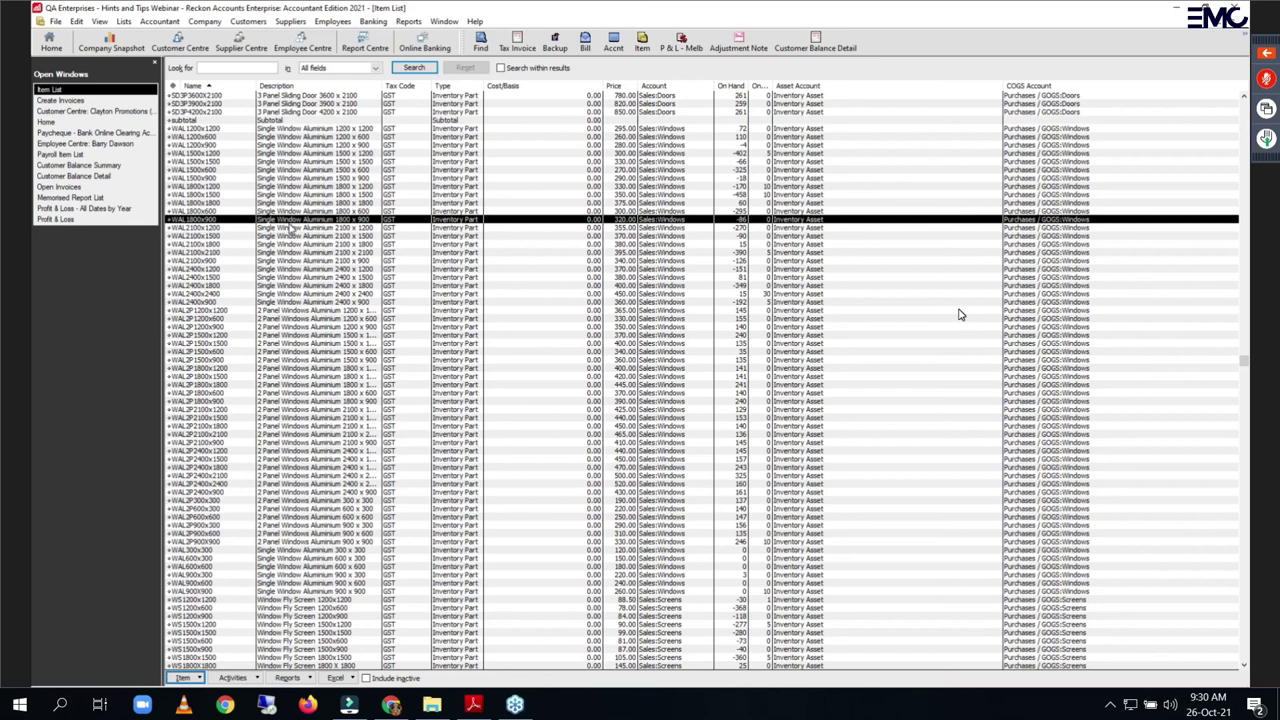
pyautogui.hotkey('ctrl', 'Tab')
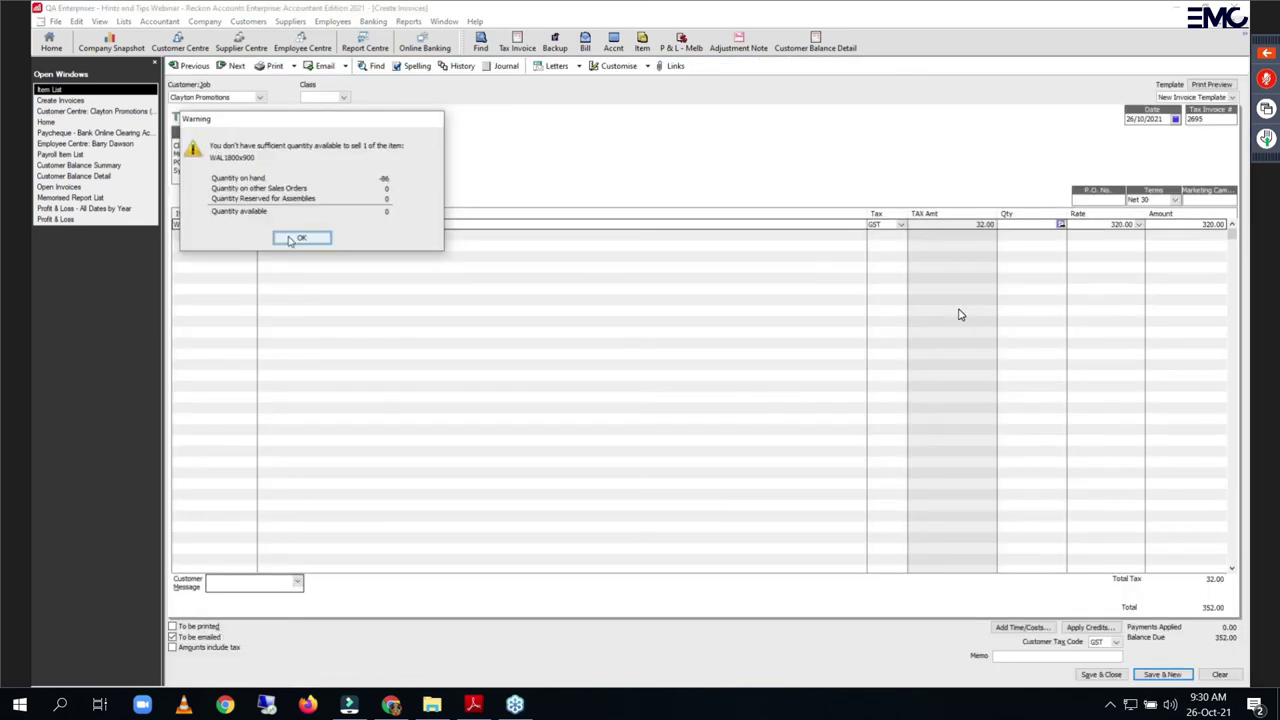
pyautogui.press('Return')
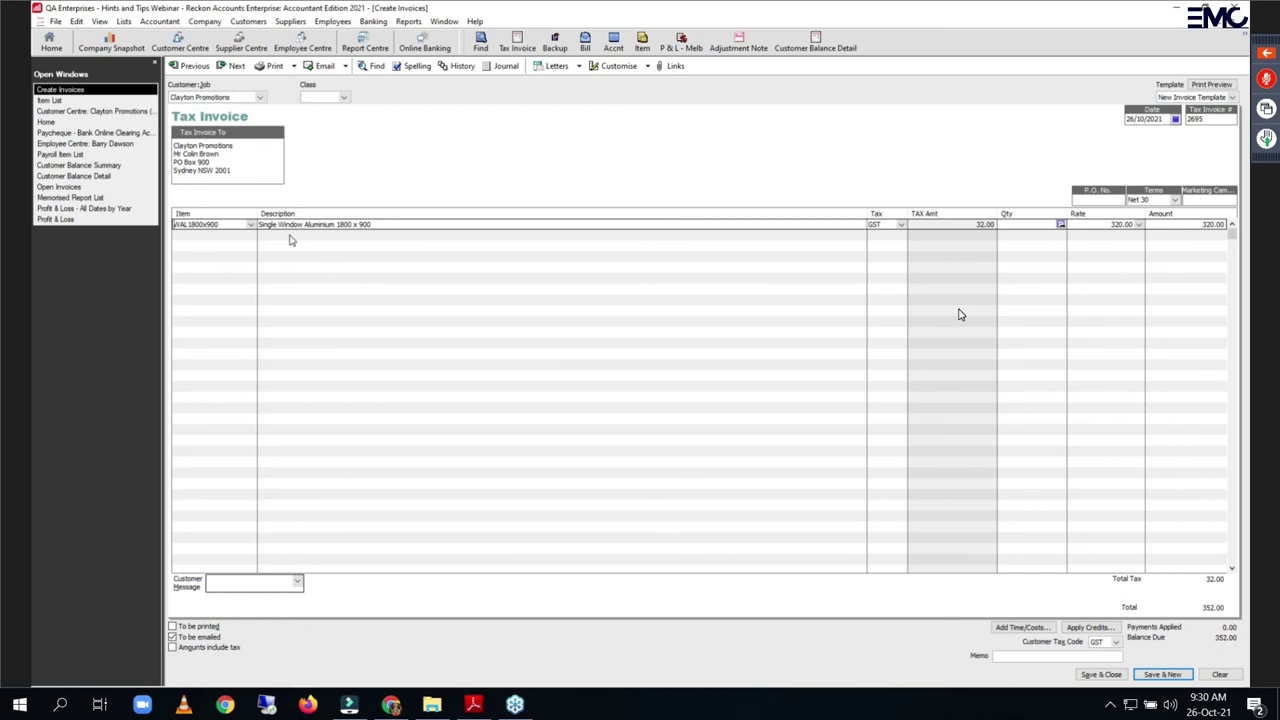
pyautogui.press('Escape')
pyautogui.click(648, 214)
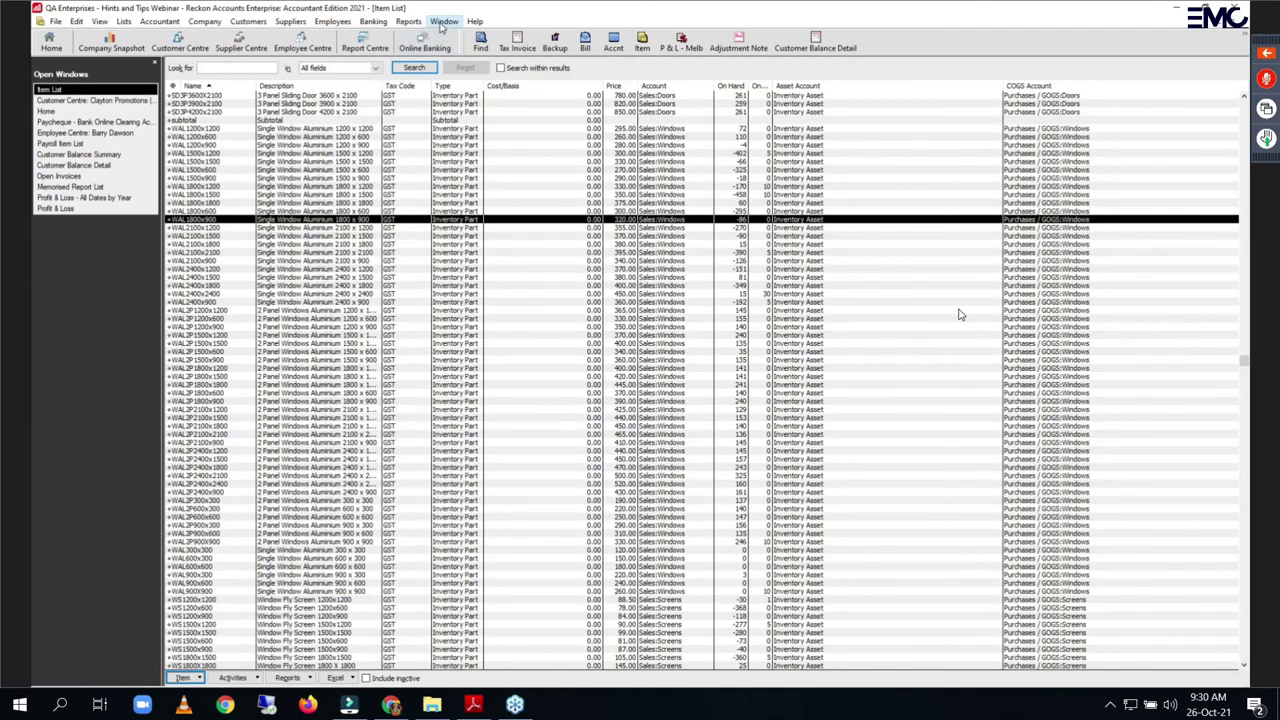
# Step: Close all open windows at once and maximise the Home page
pyautogui.click(444, 21)
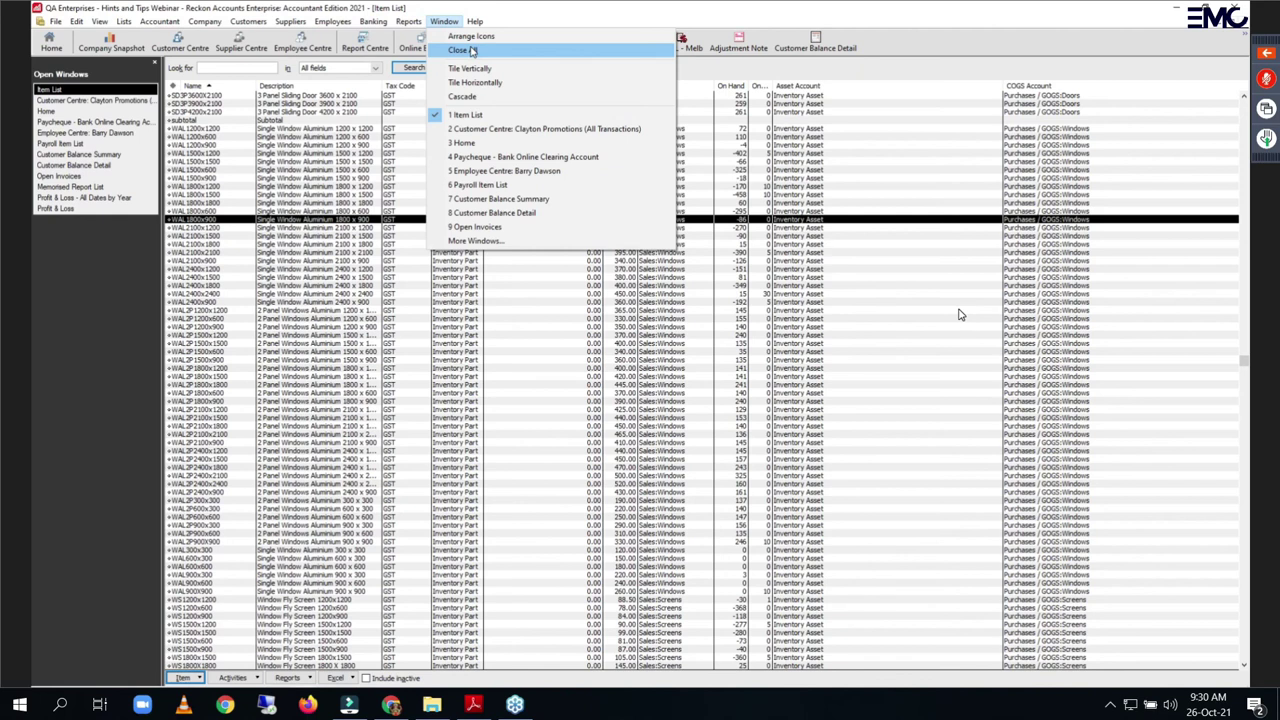
pyautogui.click(473, 50)
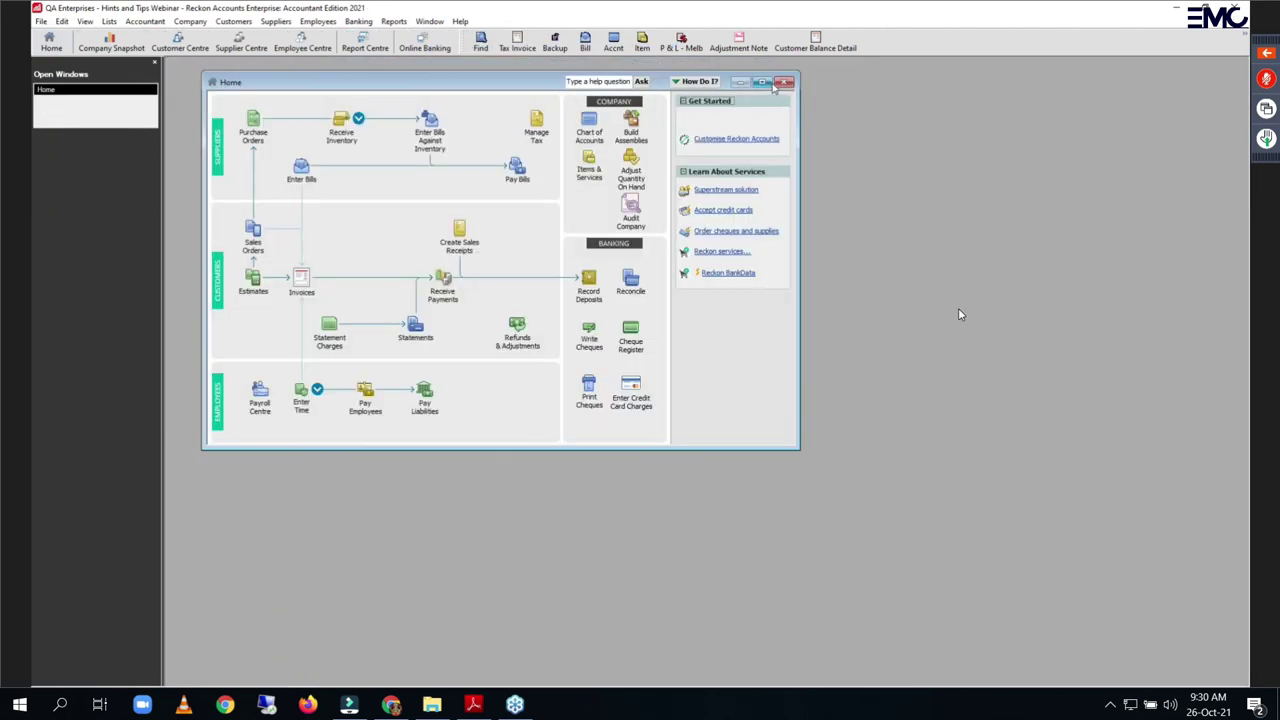
pyautogui.click(764, 82)
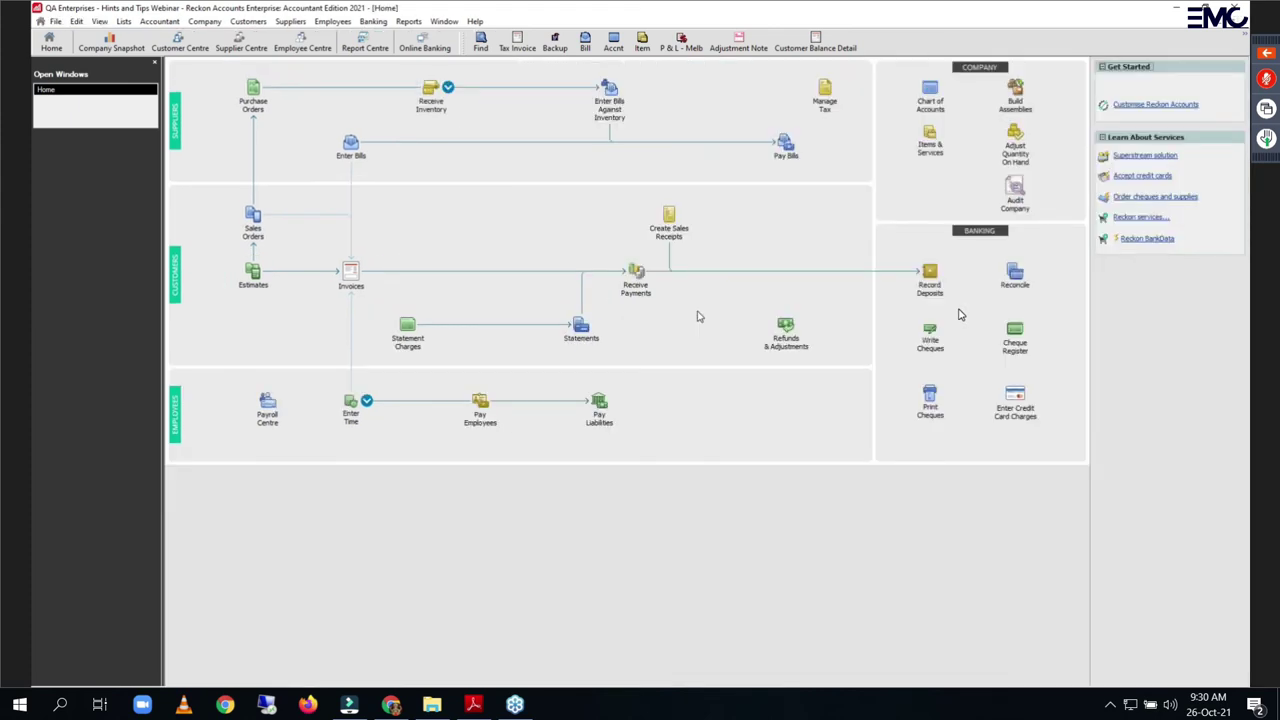